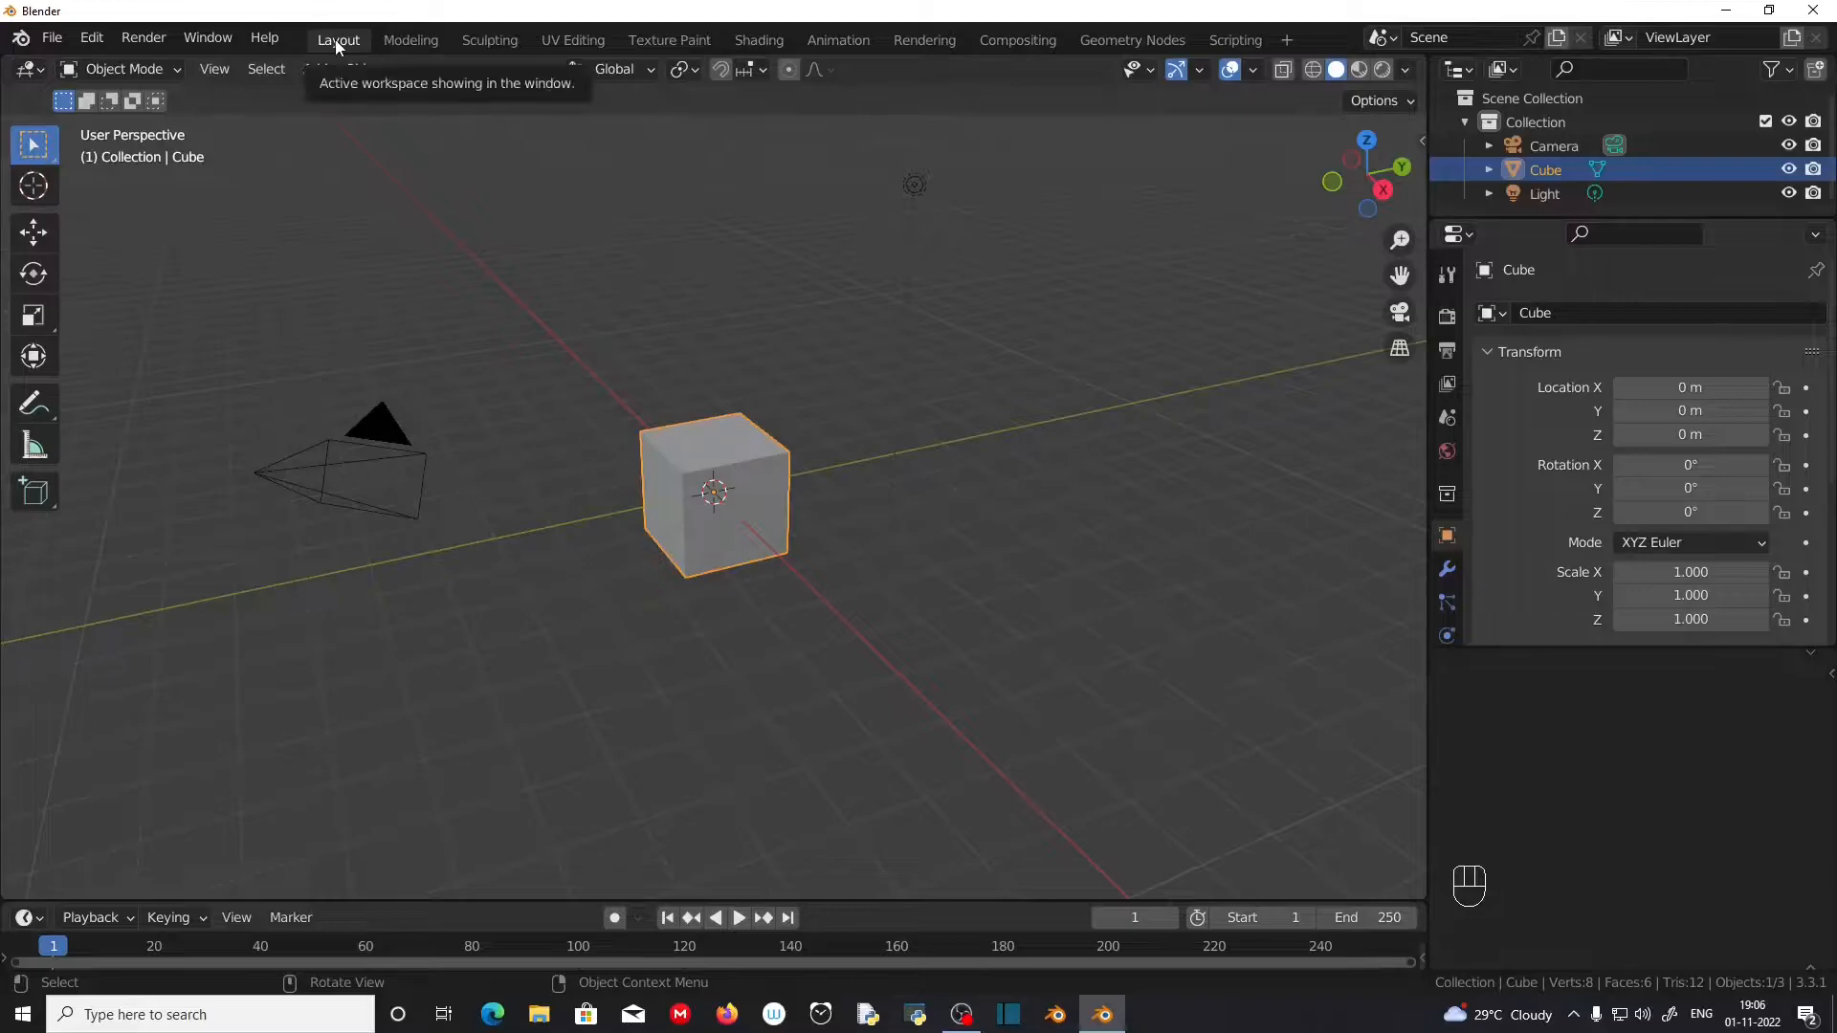
pyautogui.click(335, 39)
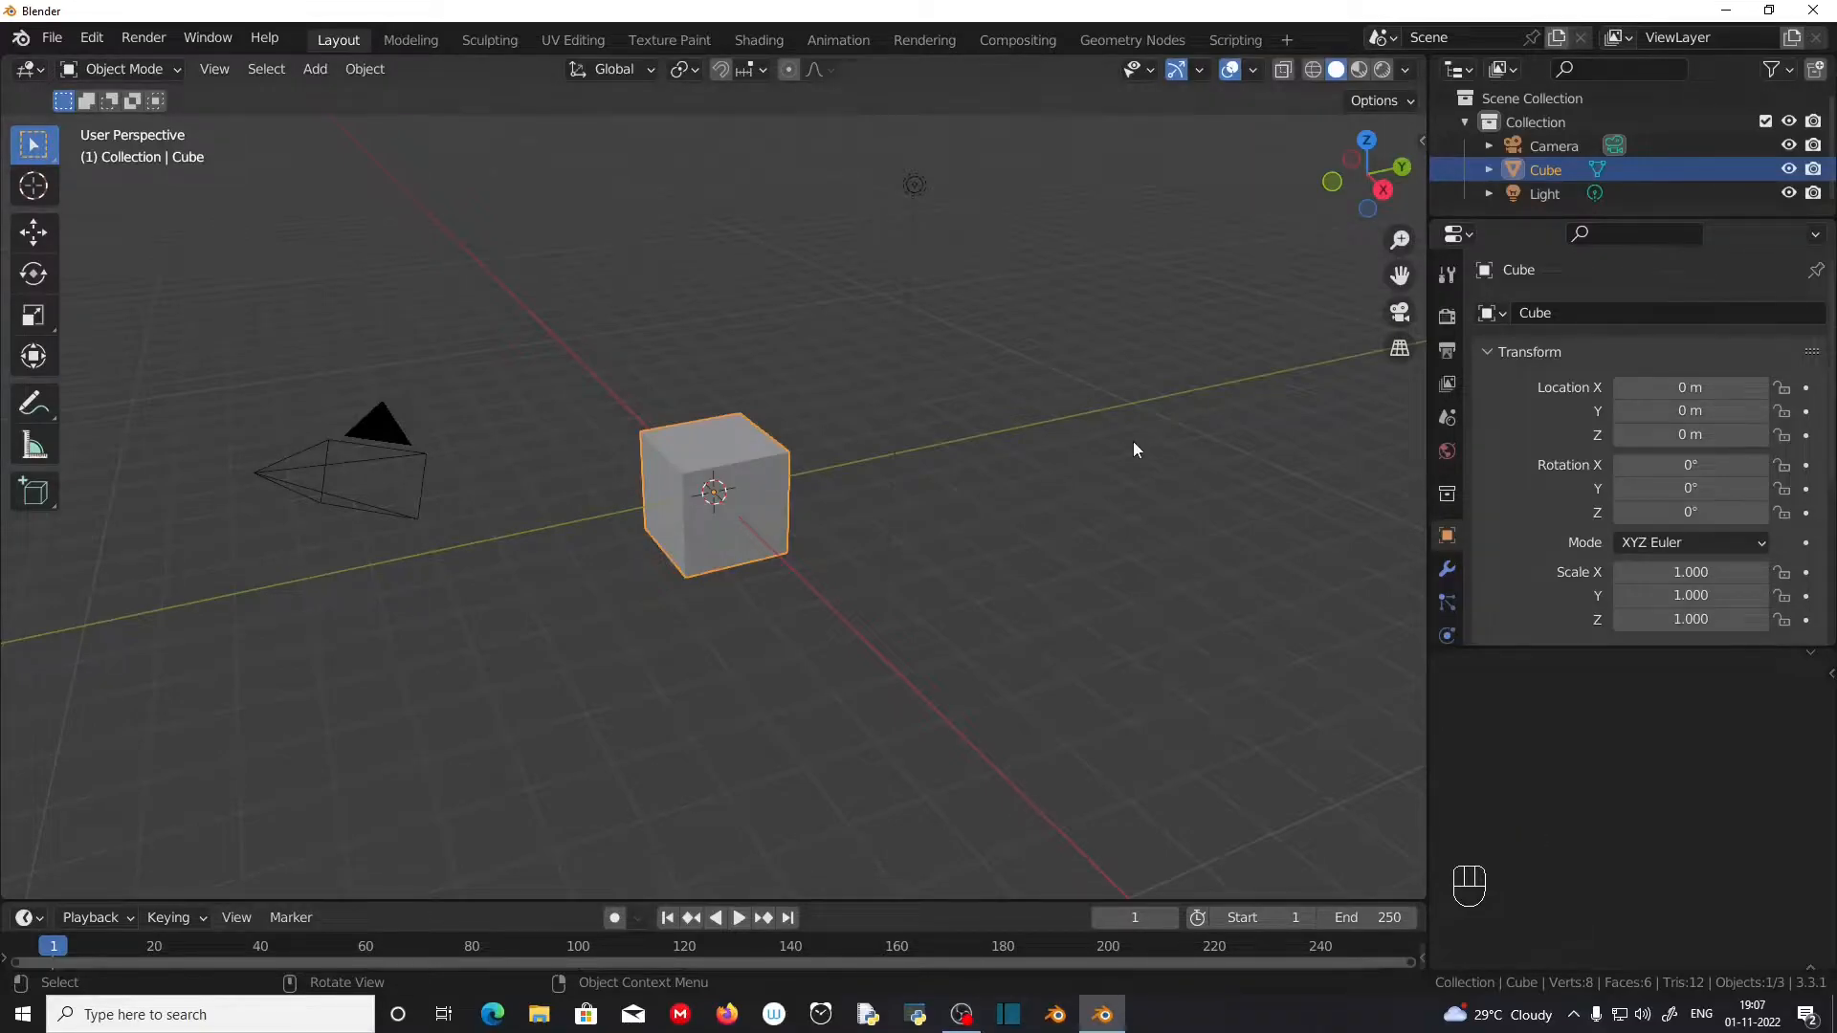
pyautogui.click(351, 42)
pyautogui.press('g')
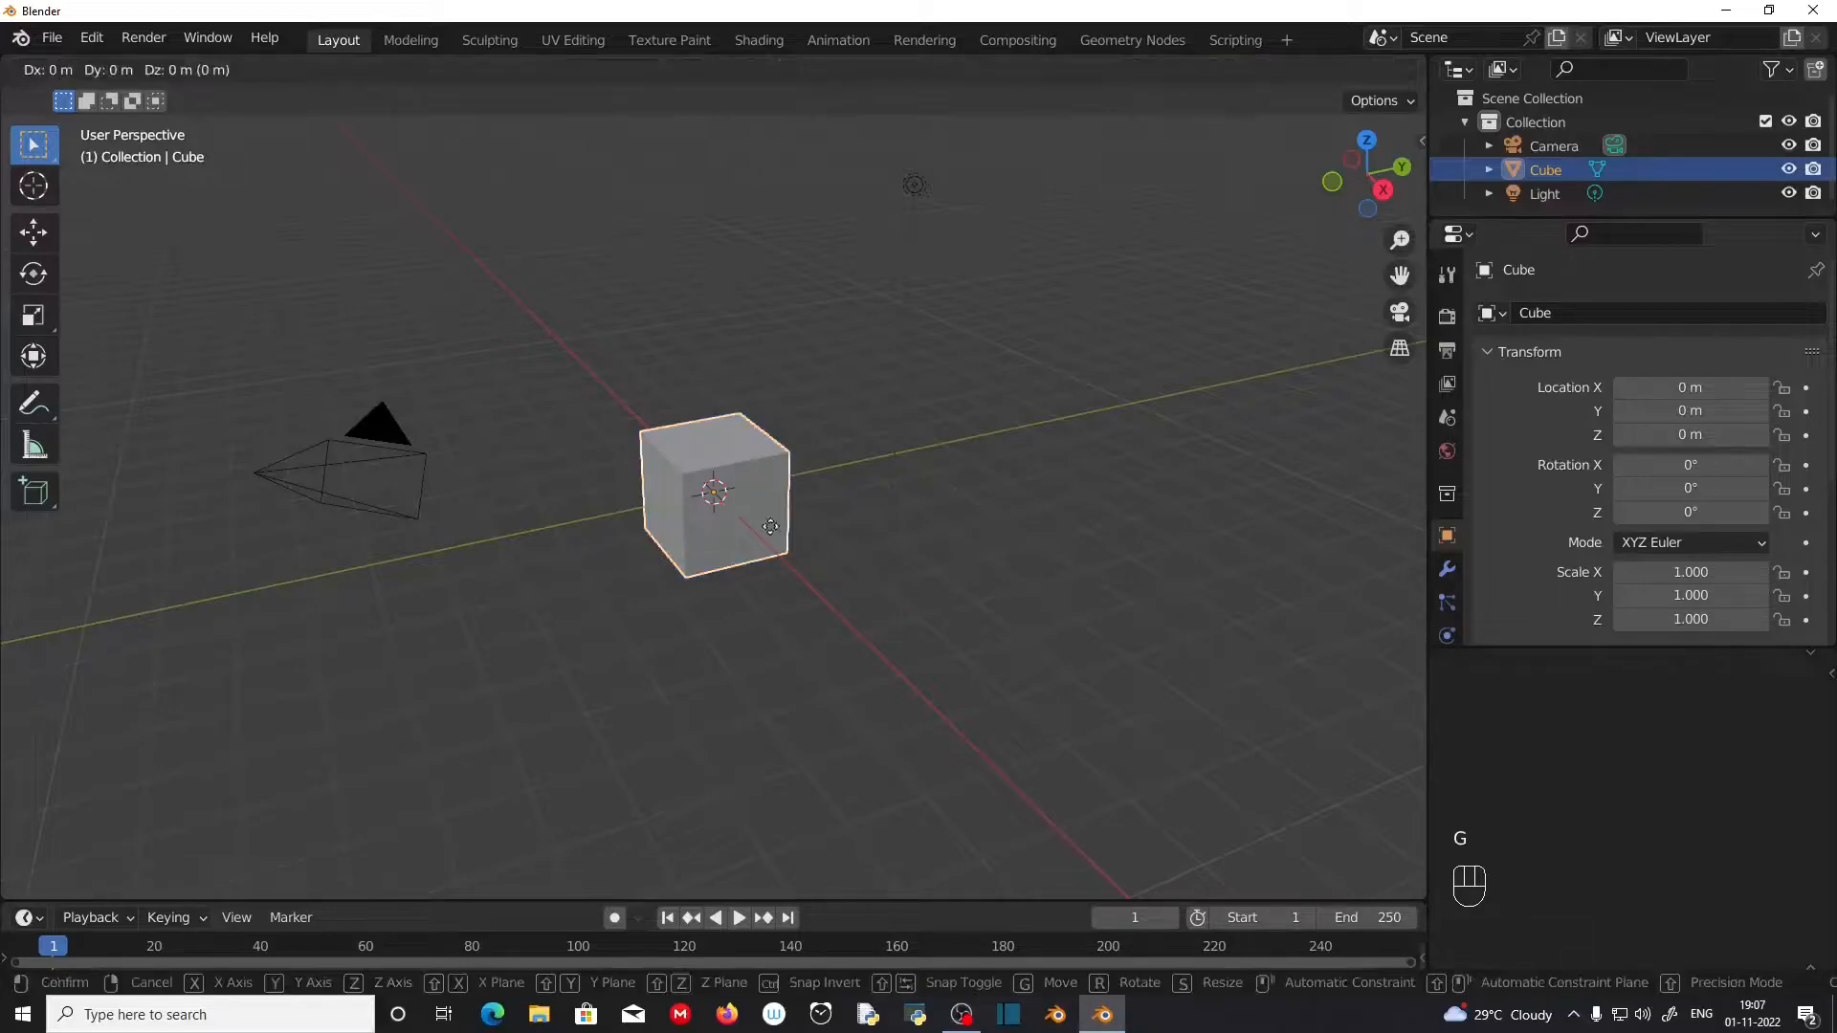
pyautogui.press('Escape')
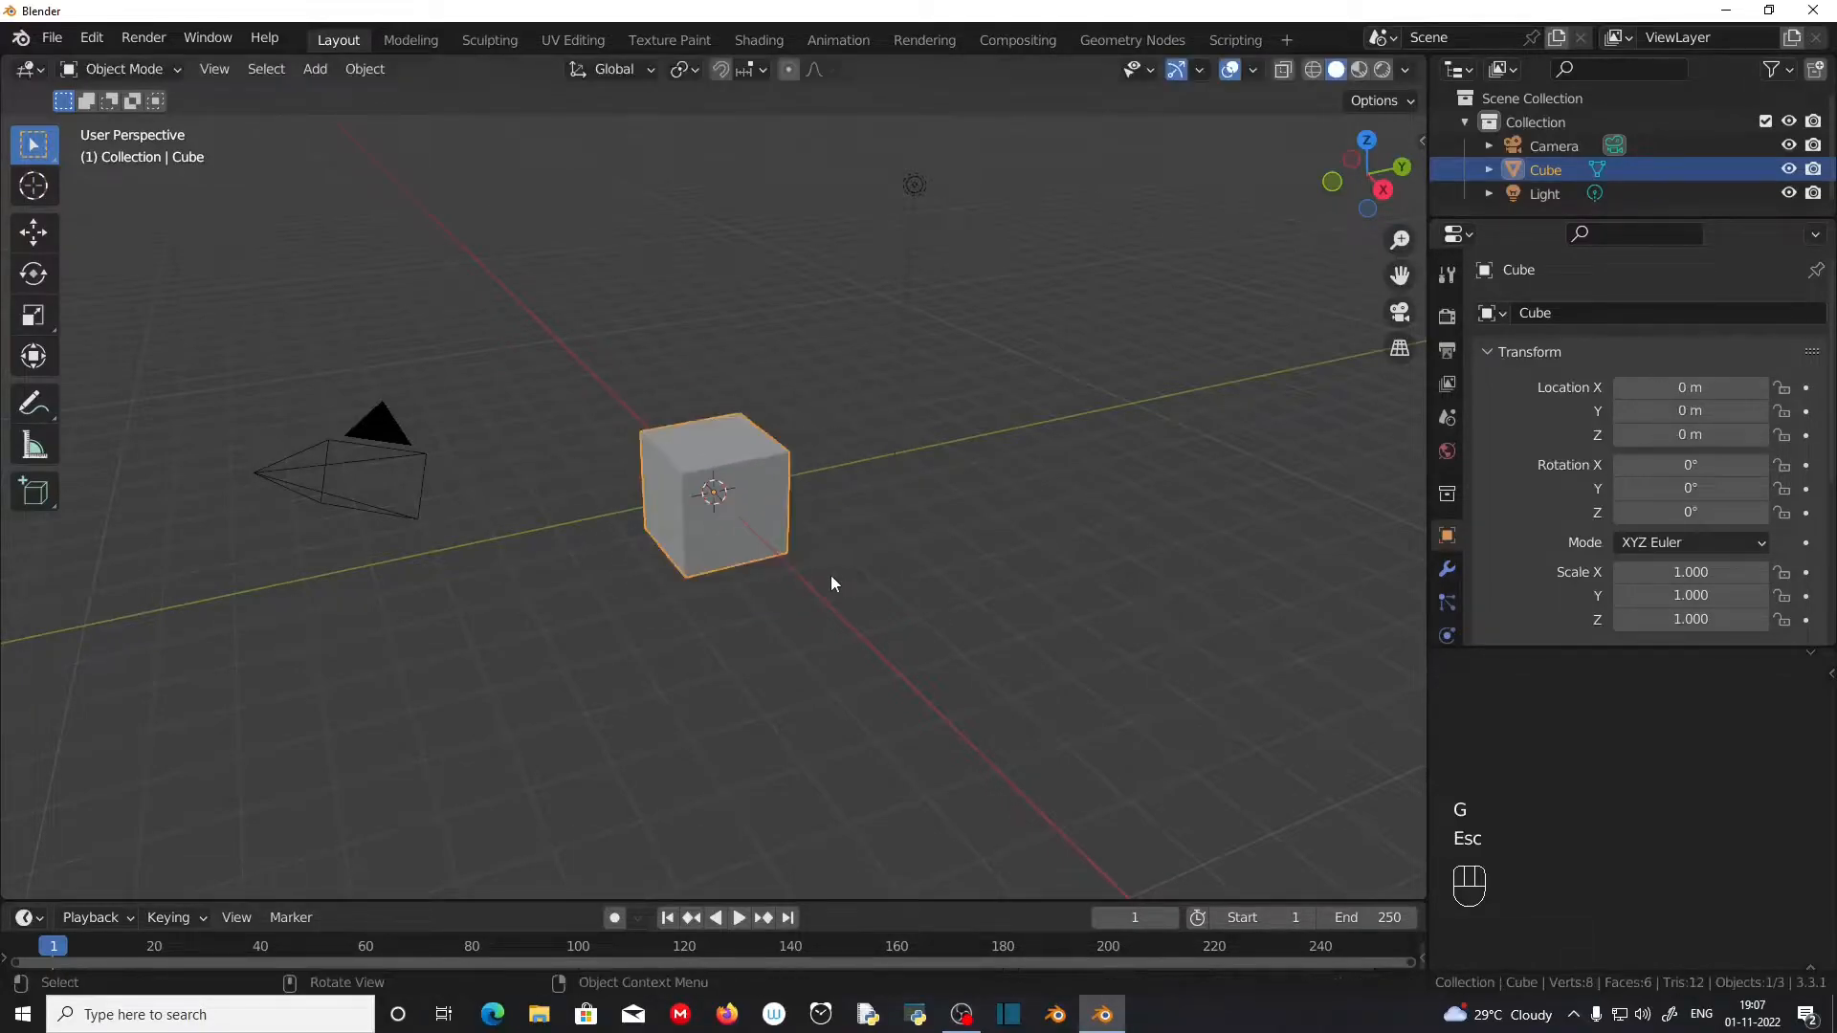
pyautogui.press('s')
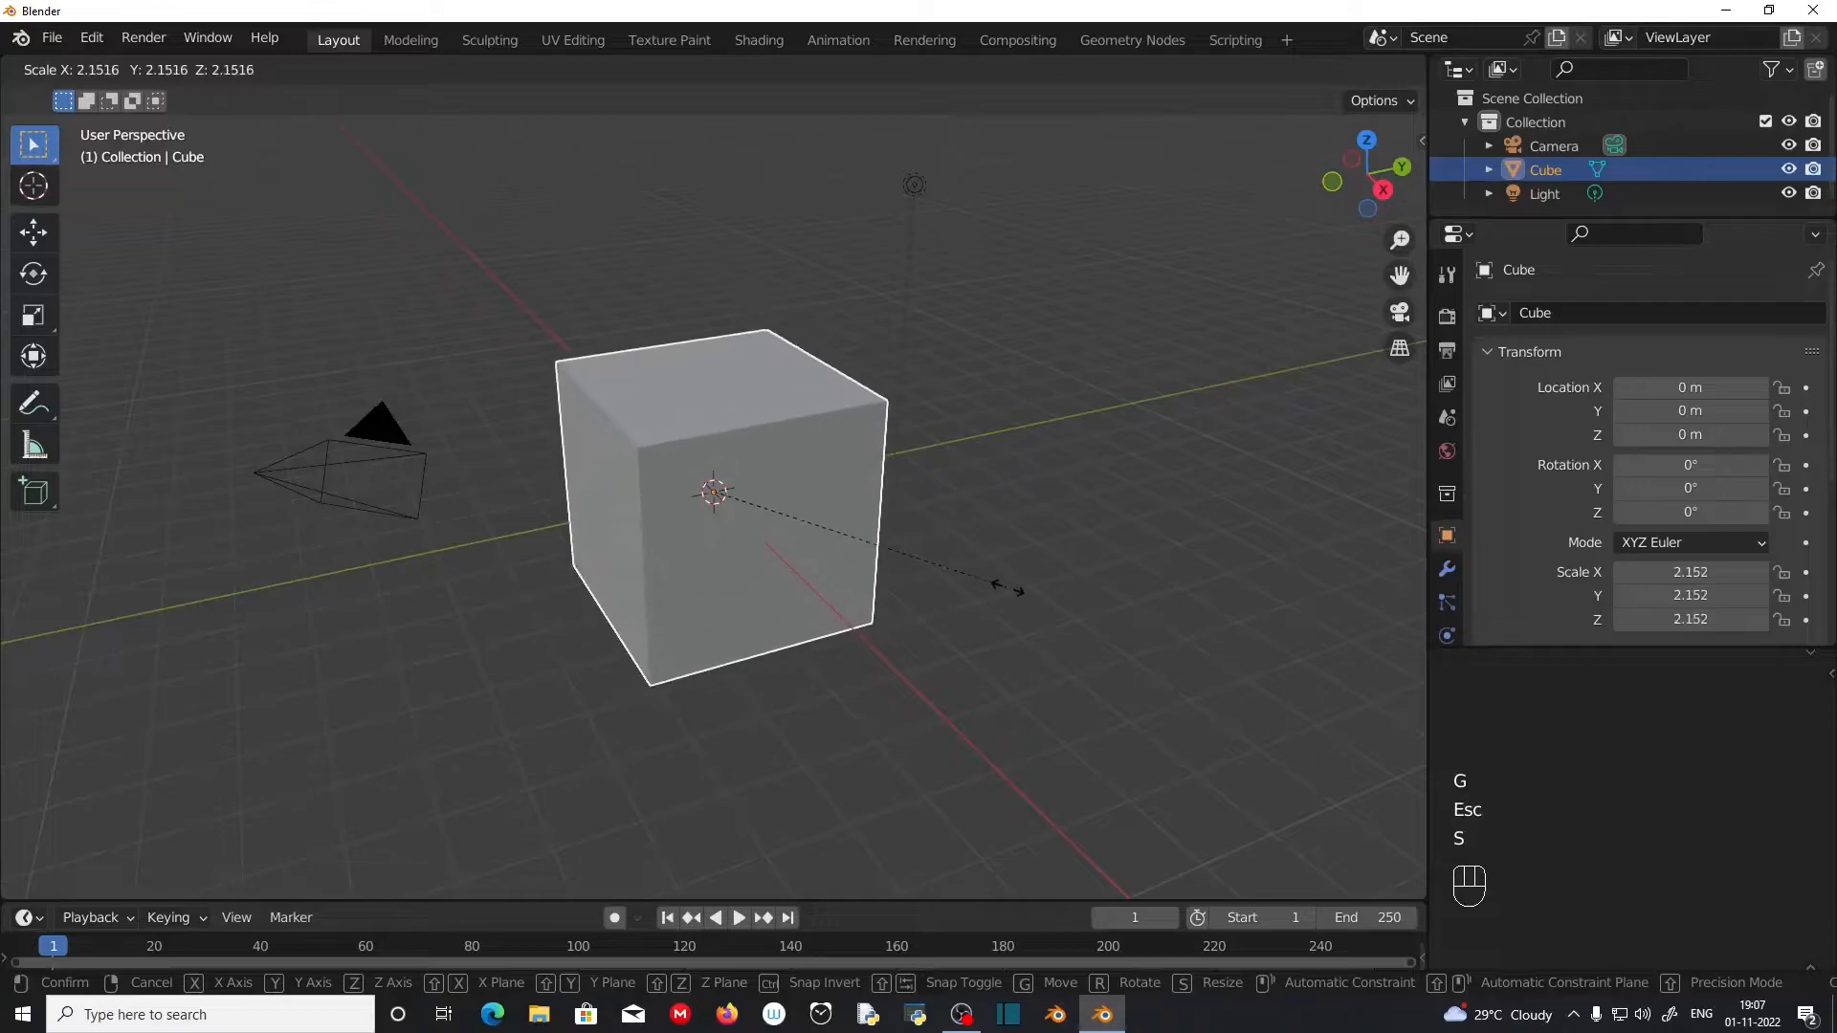
pyautogui.press('Escape')
# Step: Rotate the default cube freehand to about -56.3° on X, 6.9° on Y and -34.8° on Z
pyautogui.press('r')
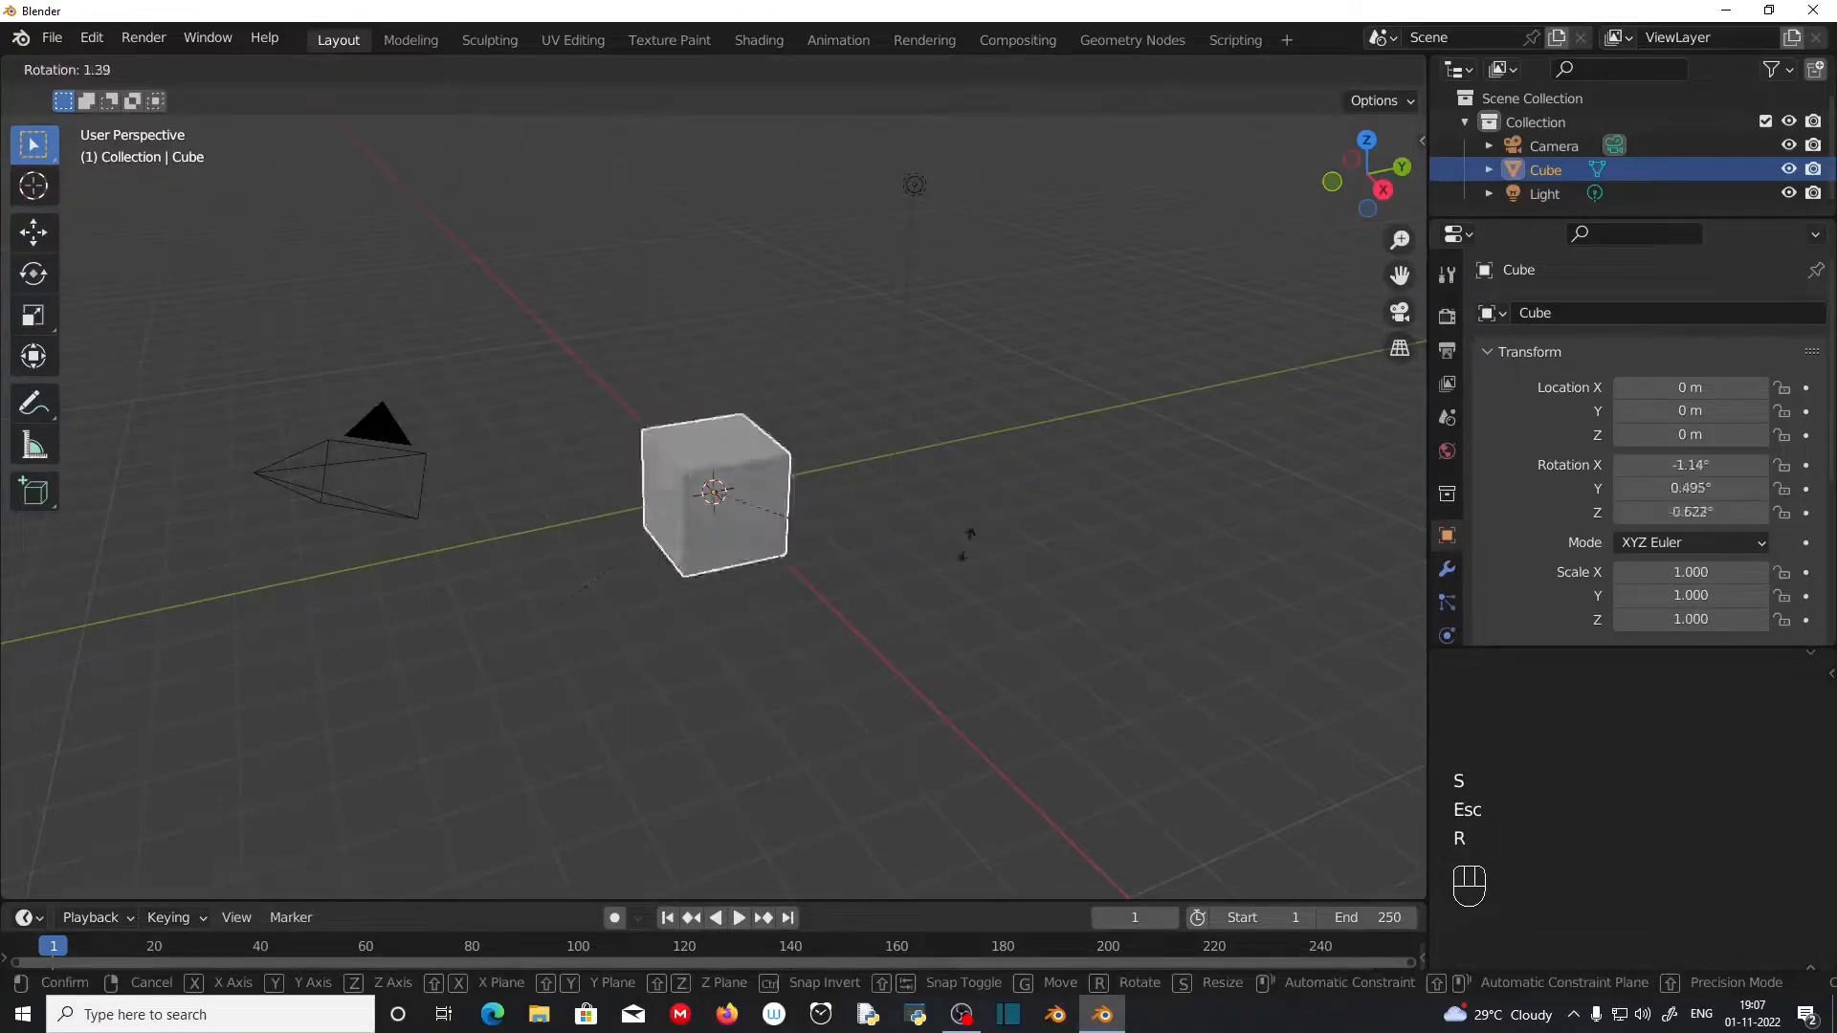
pyautogui.click(759, 657)
pyautogui.scroll(3, 760, 658)
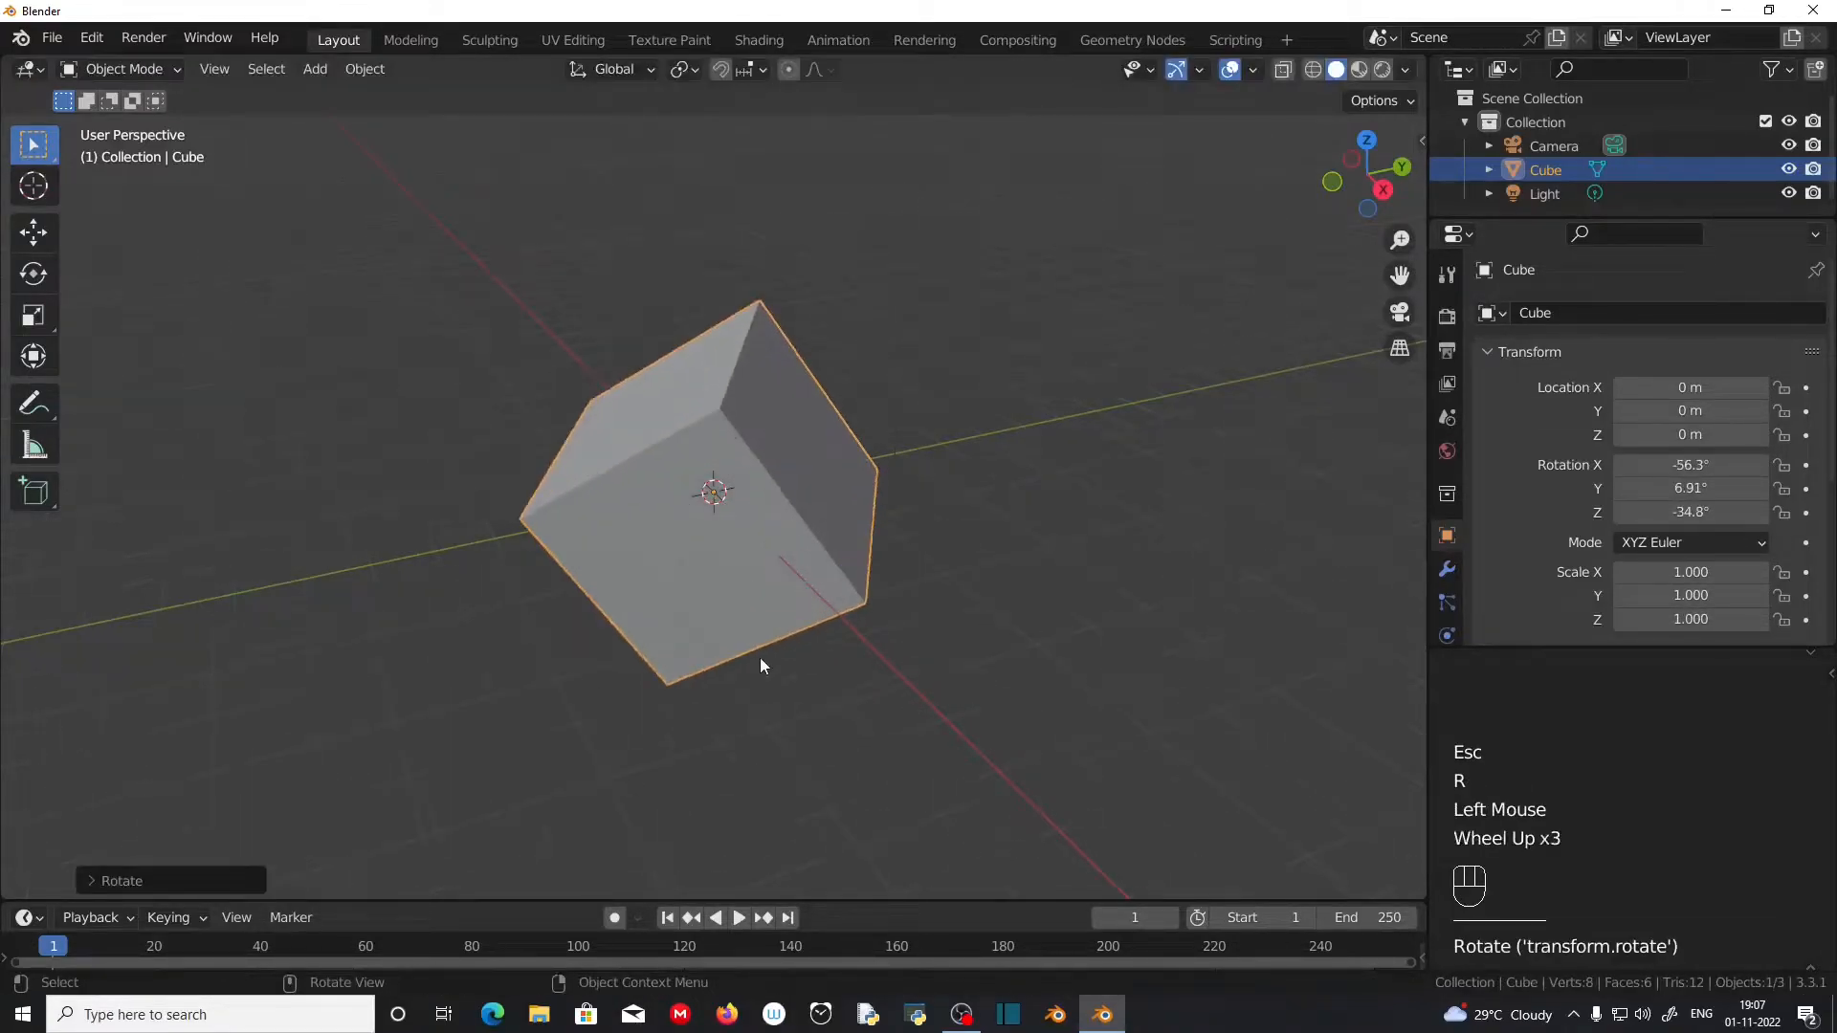
pyautogui.moveTo(765, 585); pyautogui.dragTo(800, 517, button='middle')
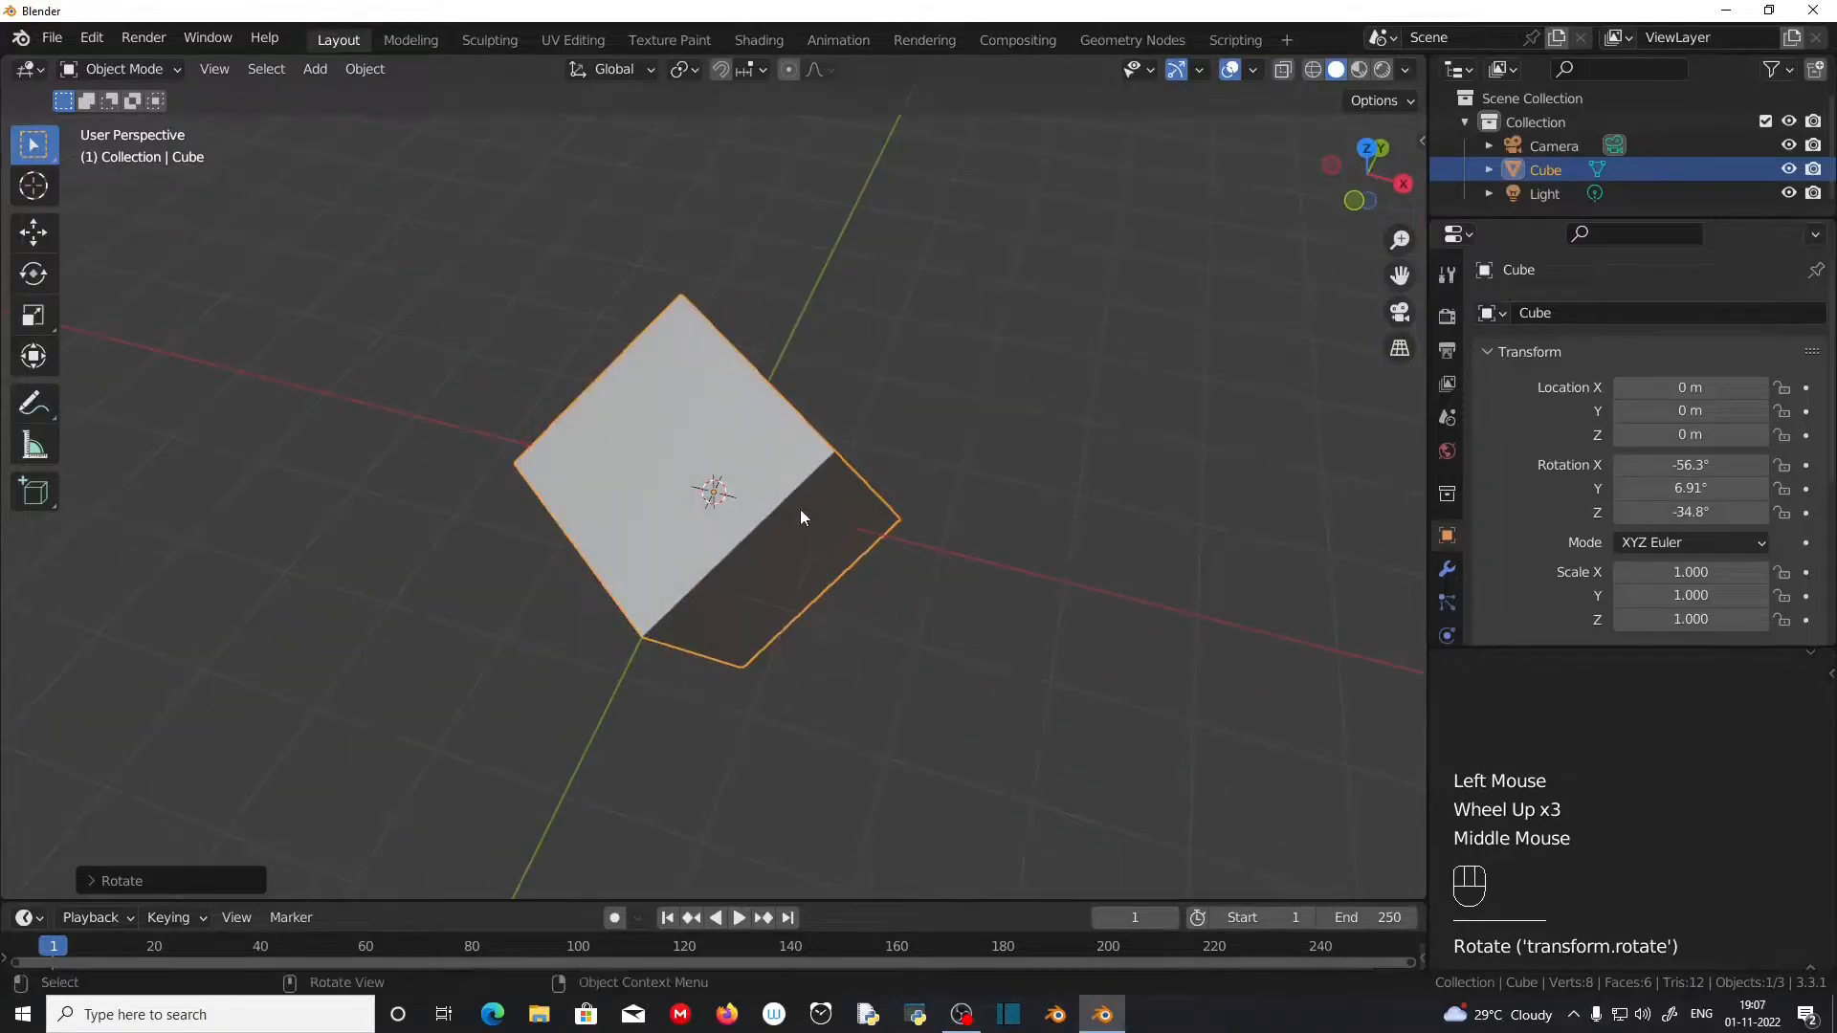
pyautogui.moveTo(935, 660); pyautogui.dragTo(743, 371, button='middle')
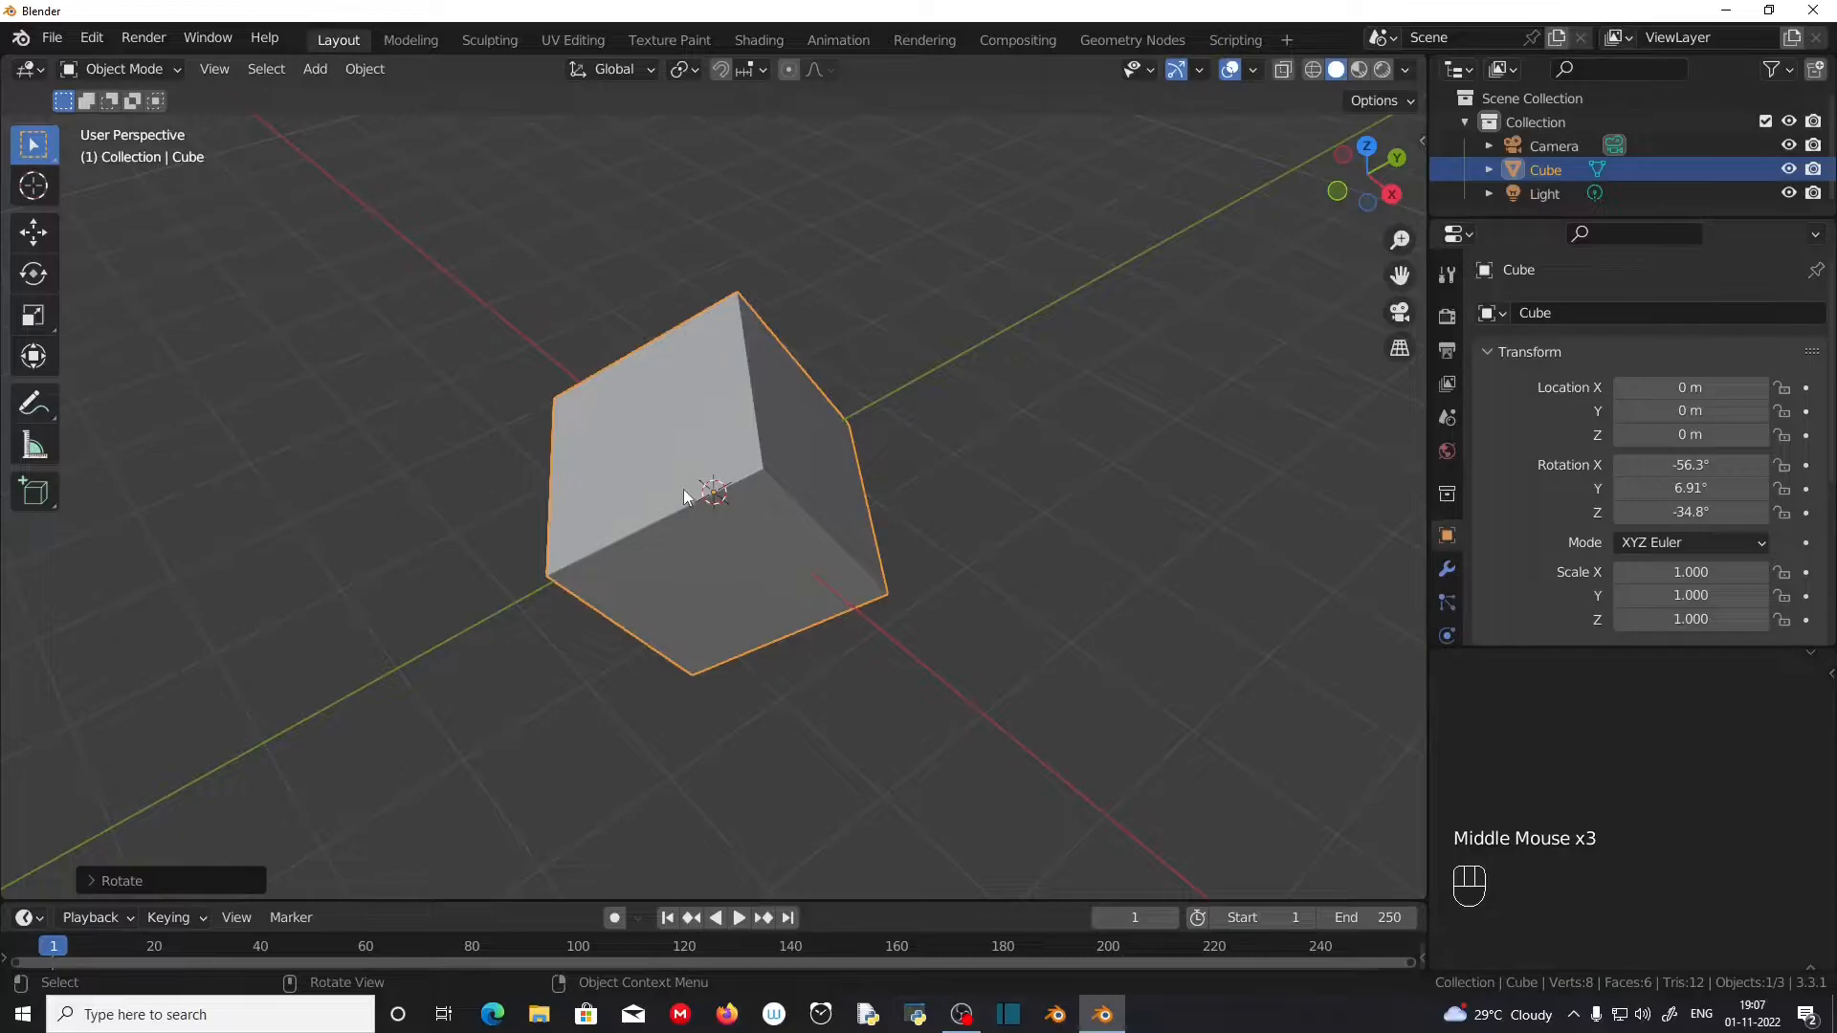
# Step: Add a UV sphere and move it beside the cube to about X 1.56 m, Y 3.51 m, Z 1.05 m
pyautogui.scroll(-2, 637, 557)
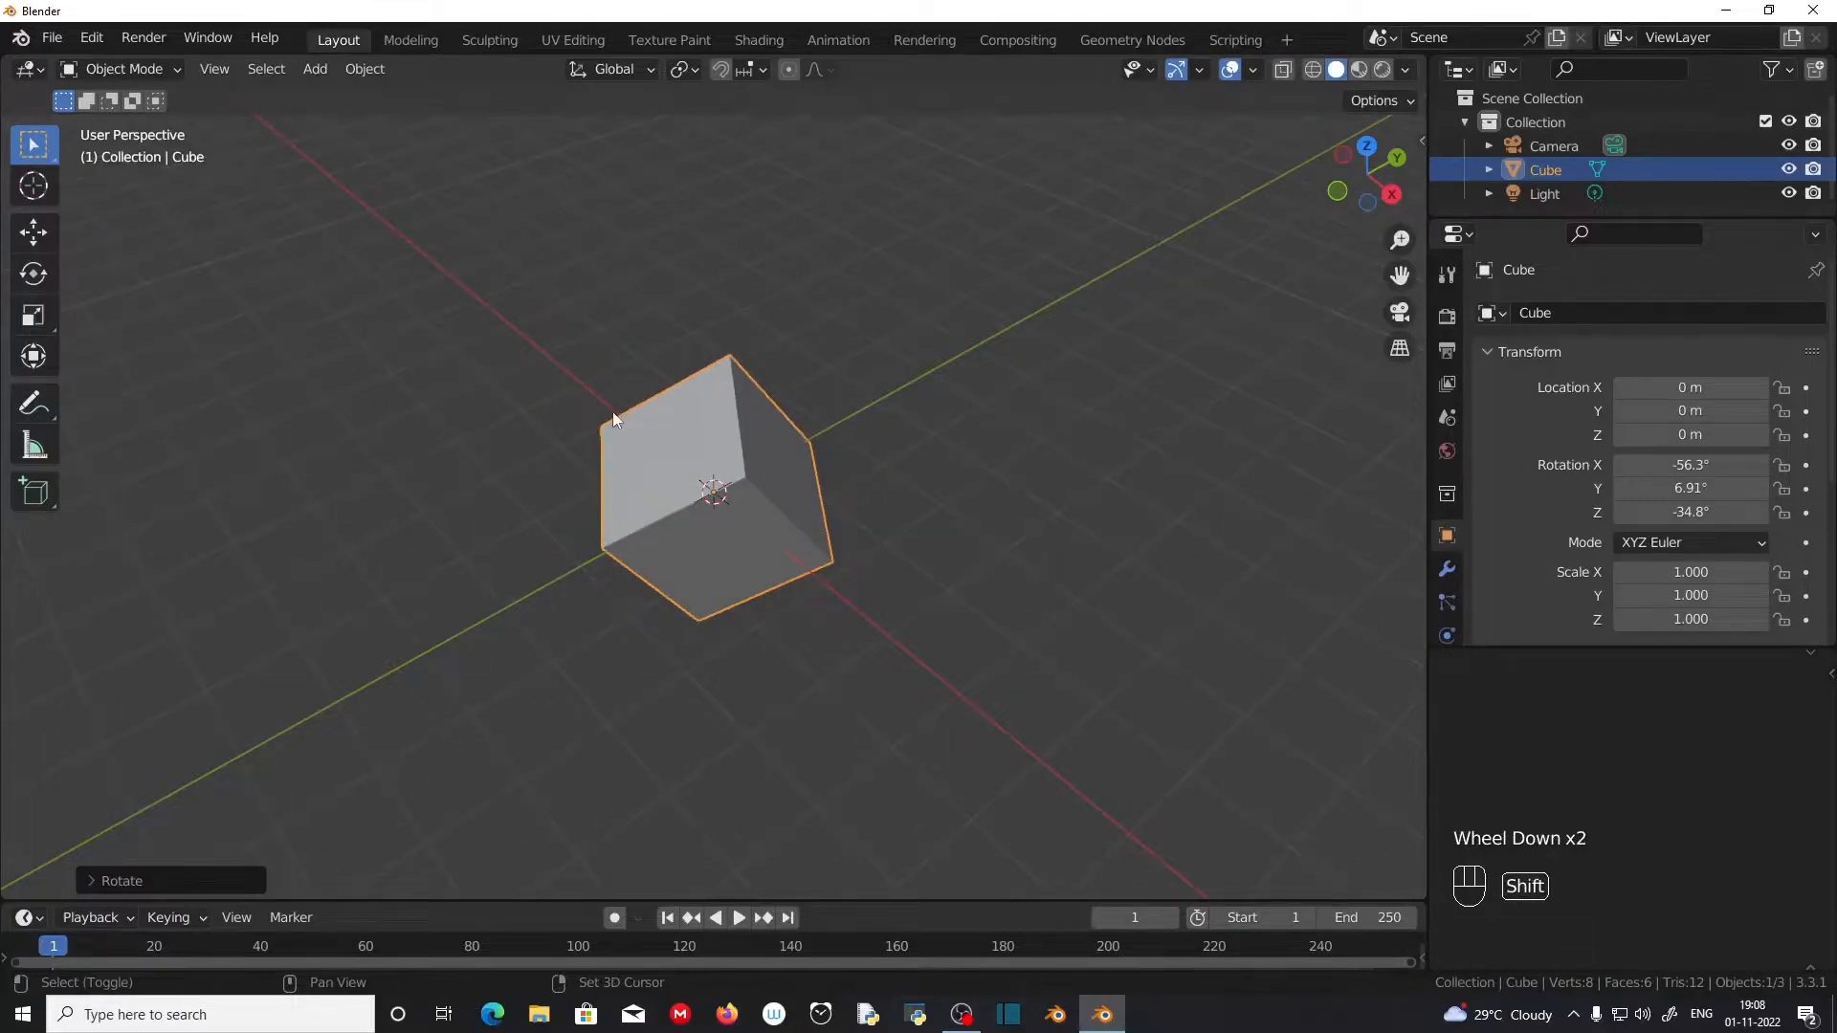
pyautogui.hotkey('shift', 'a')
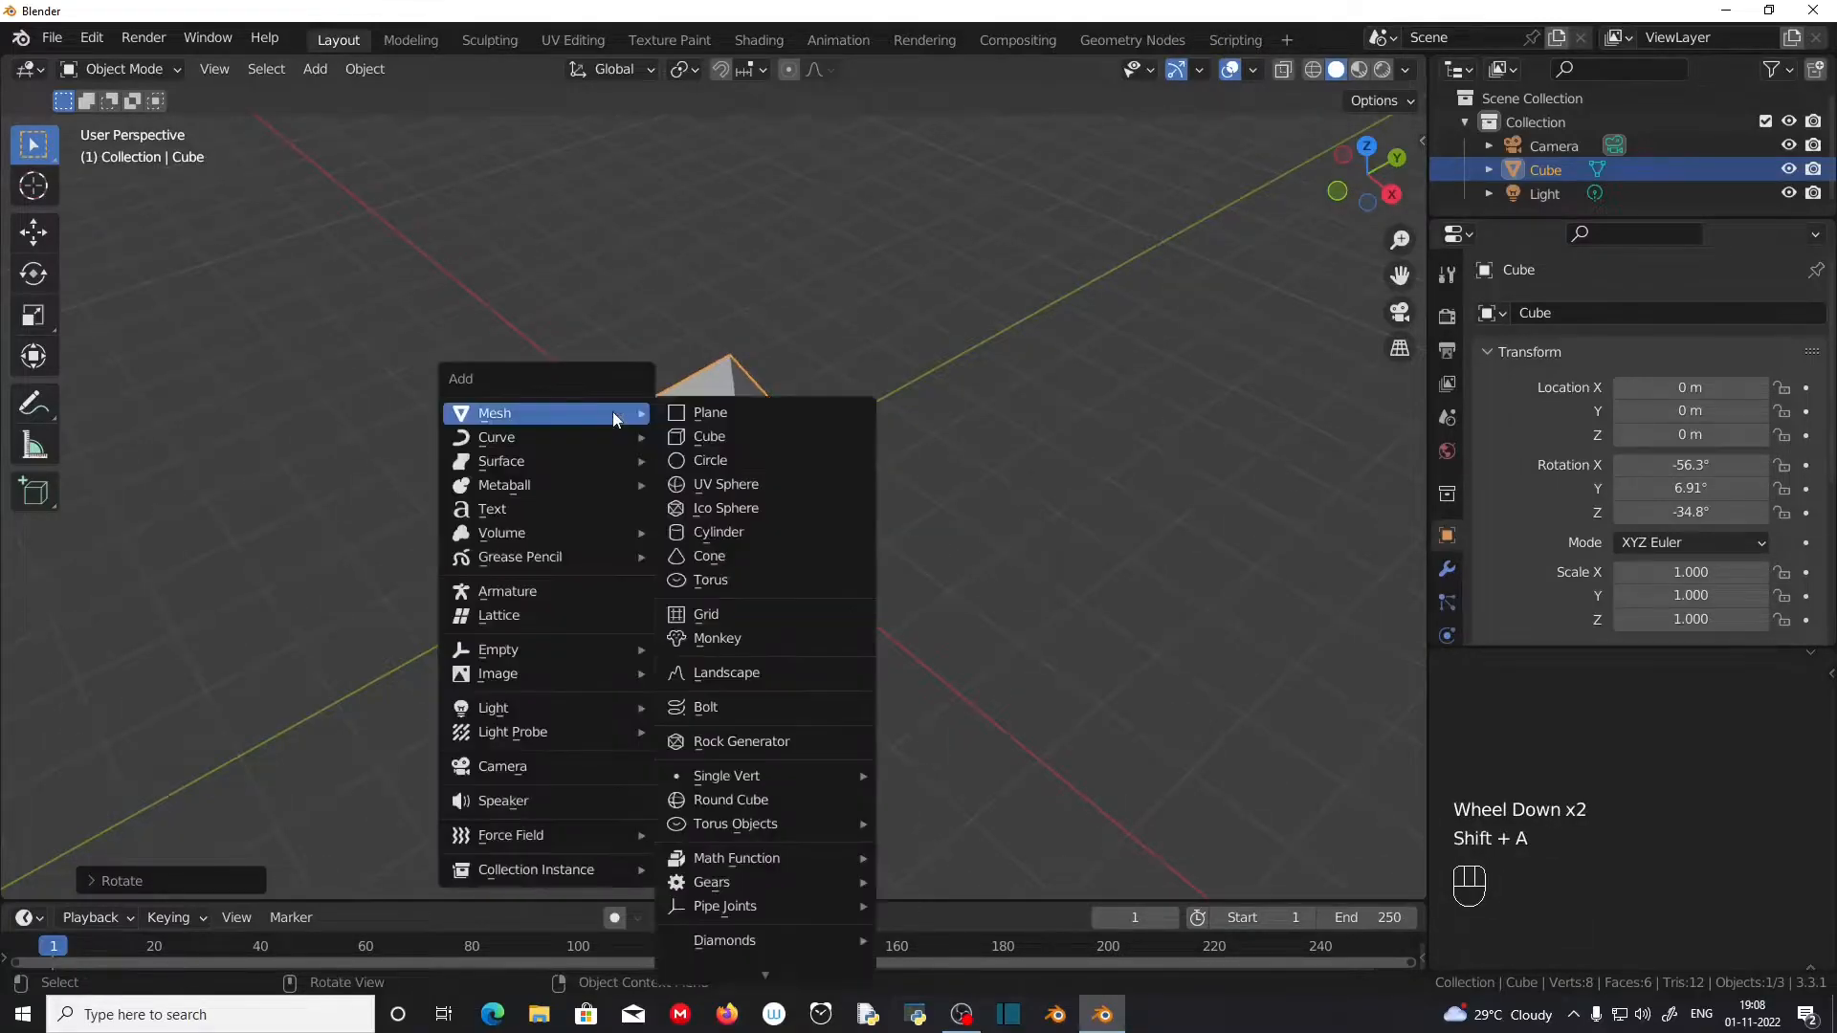
pyautogui.click(779, 481)
pyautogui.press('g')
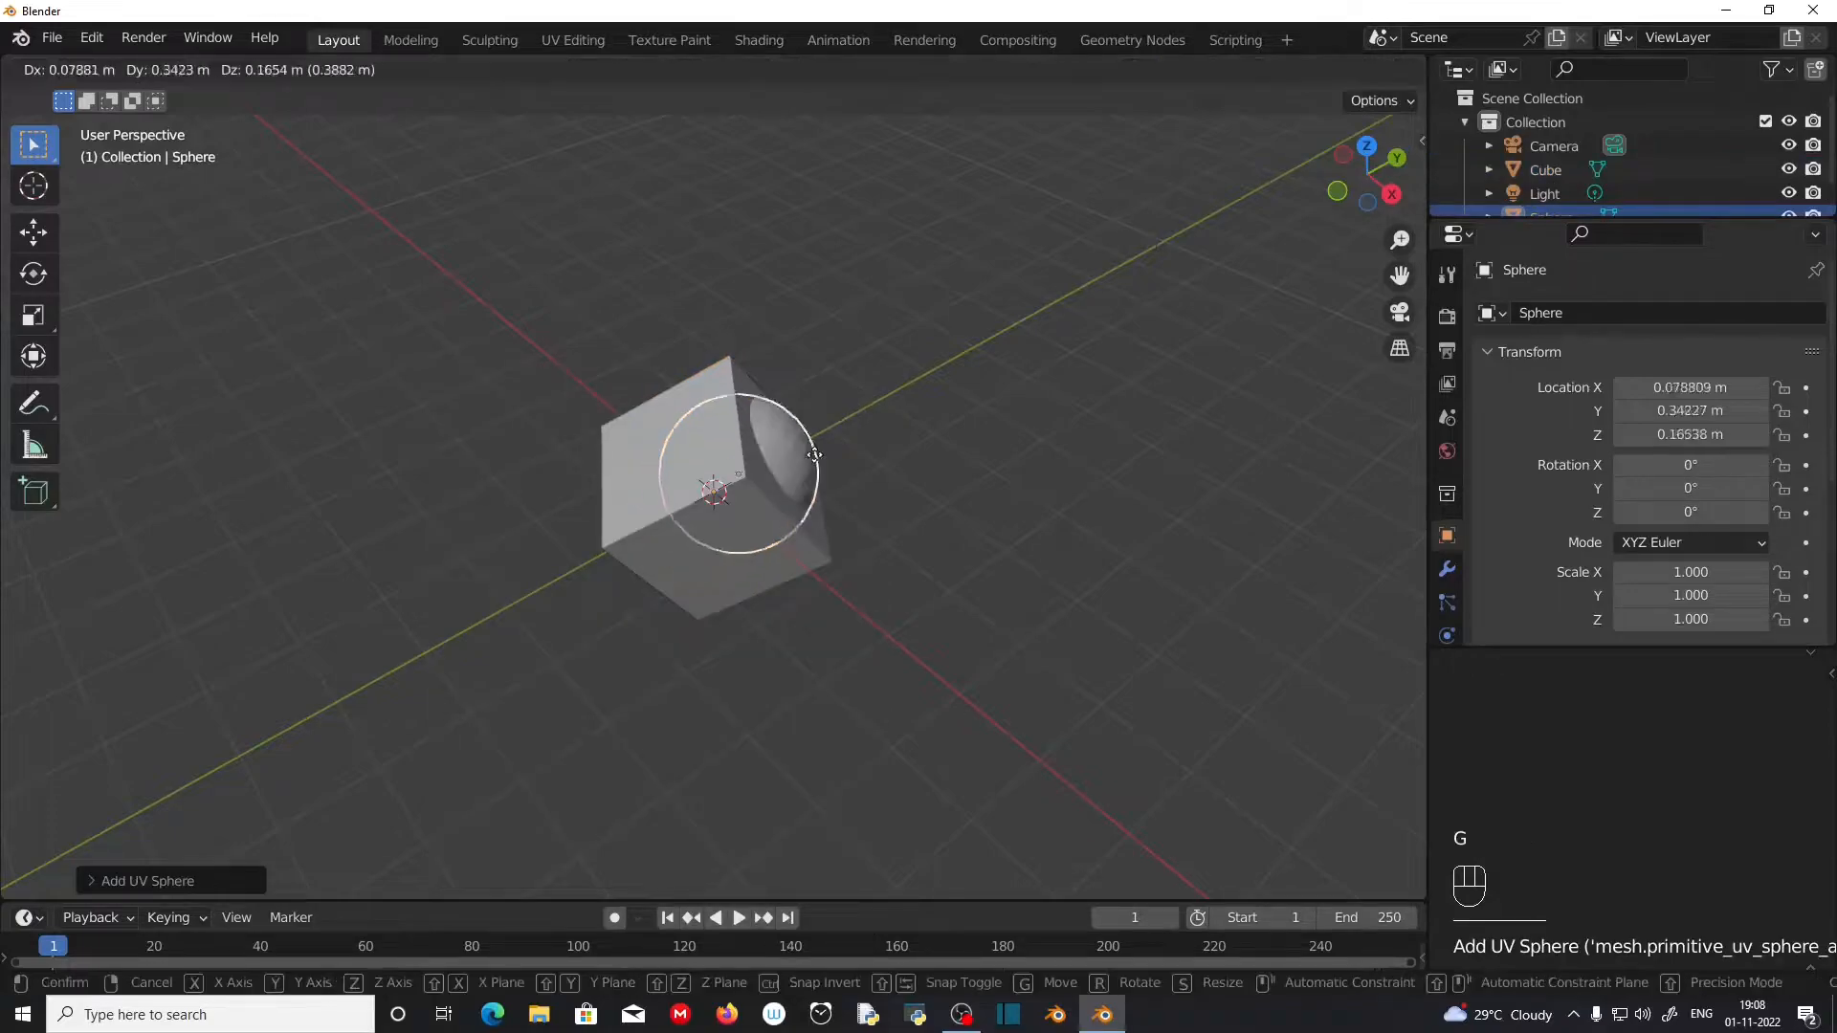
pyautogui.click(1063, 418)
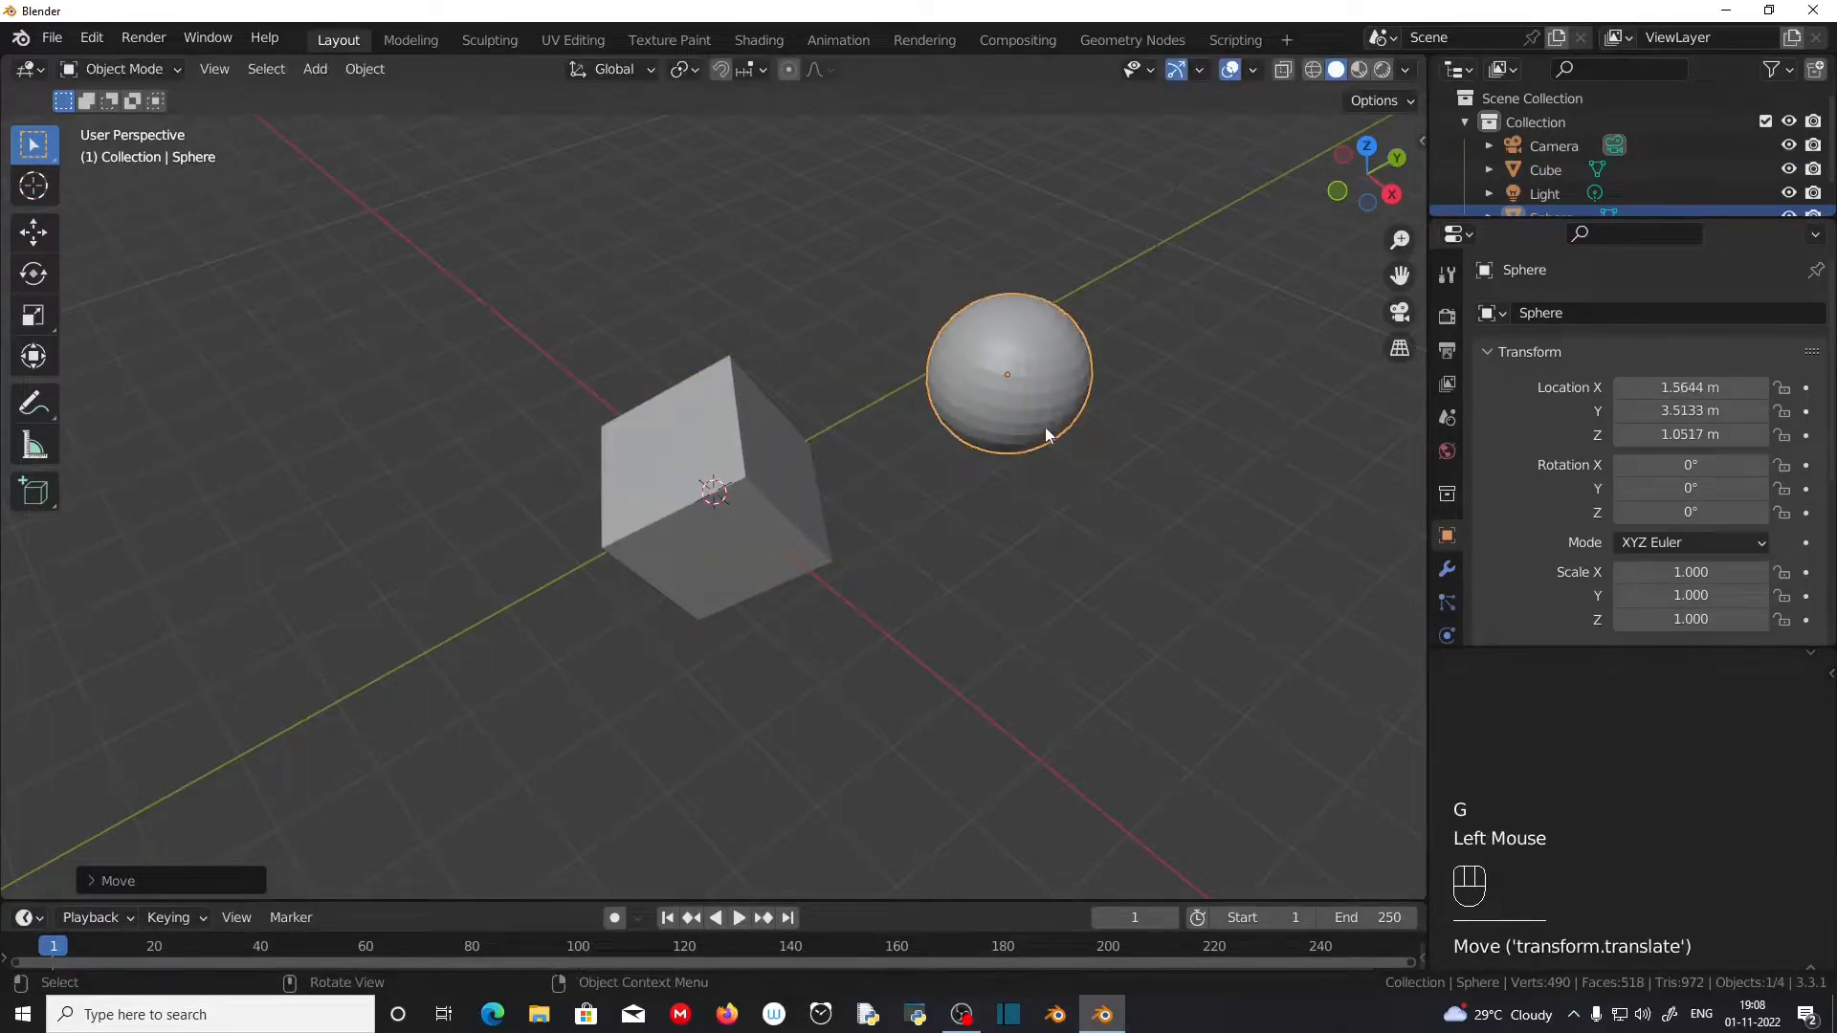
pyautogui.scroll(3, 1056, 490)
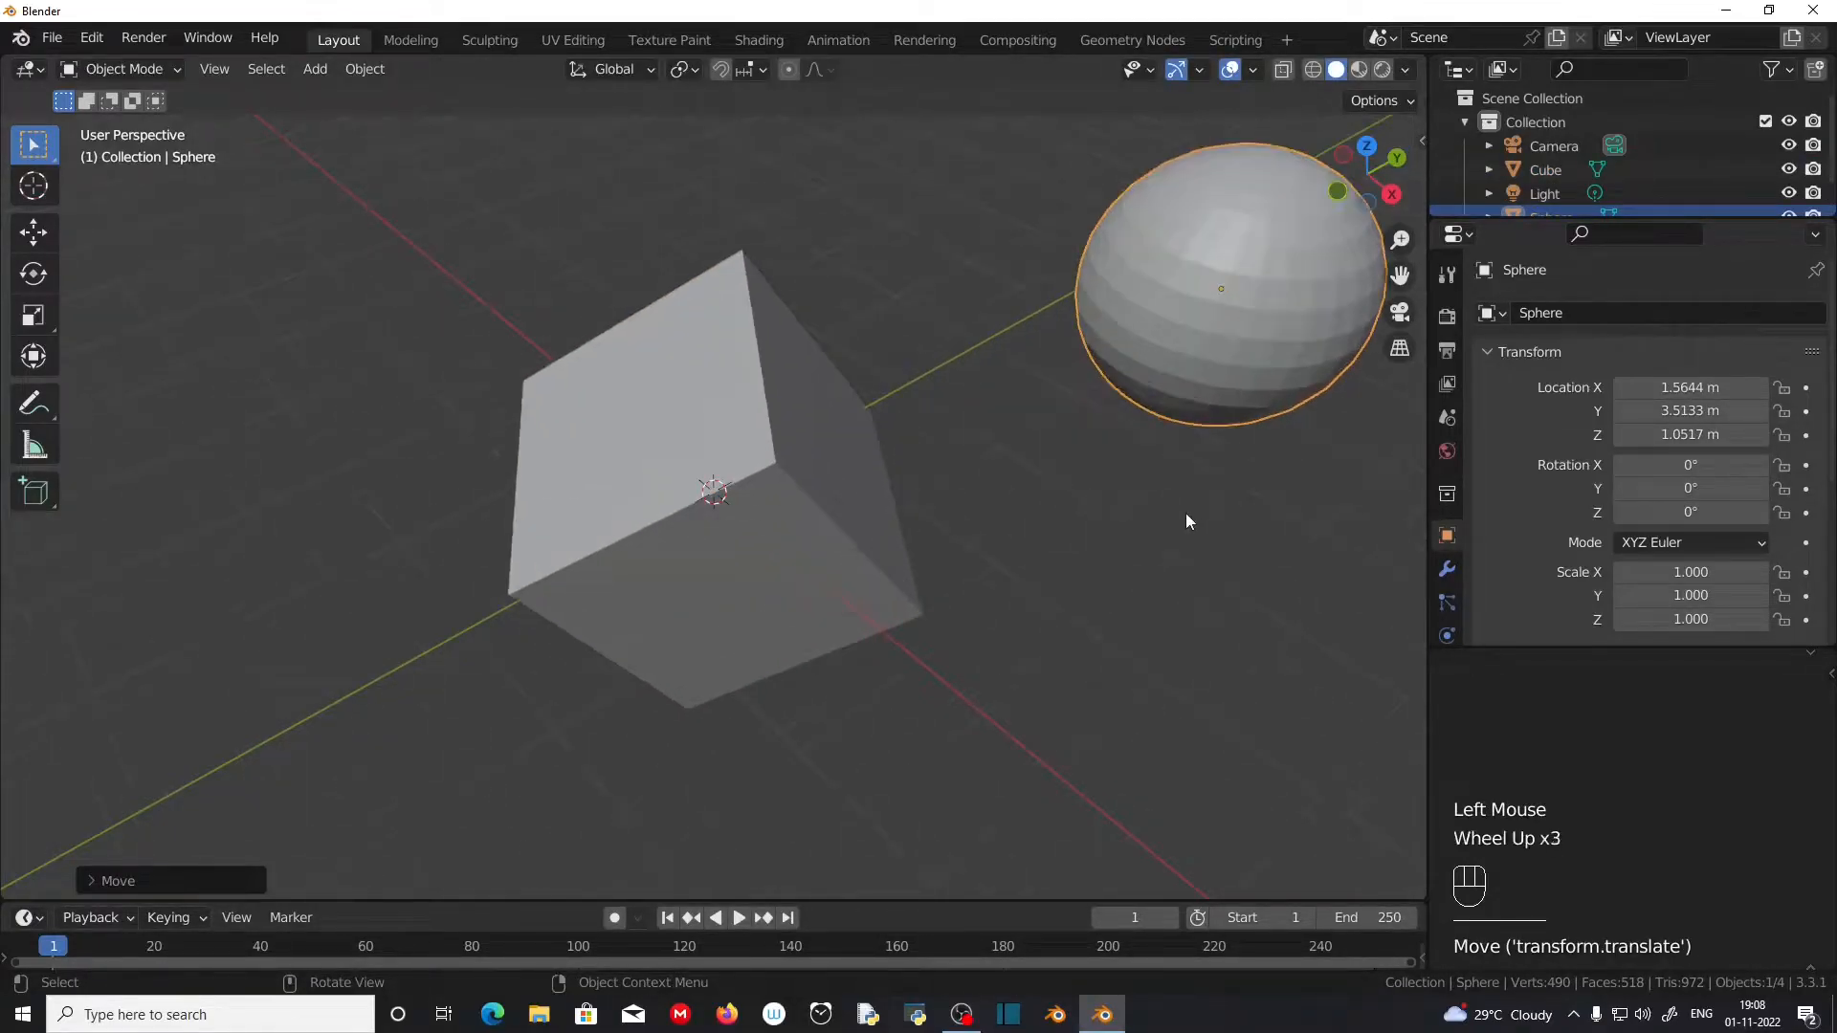
pyautogui.scroll(-1, 1189, 520)
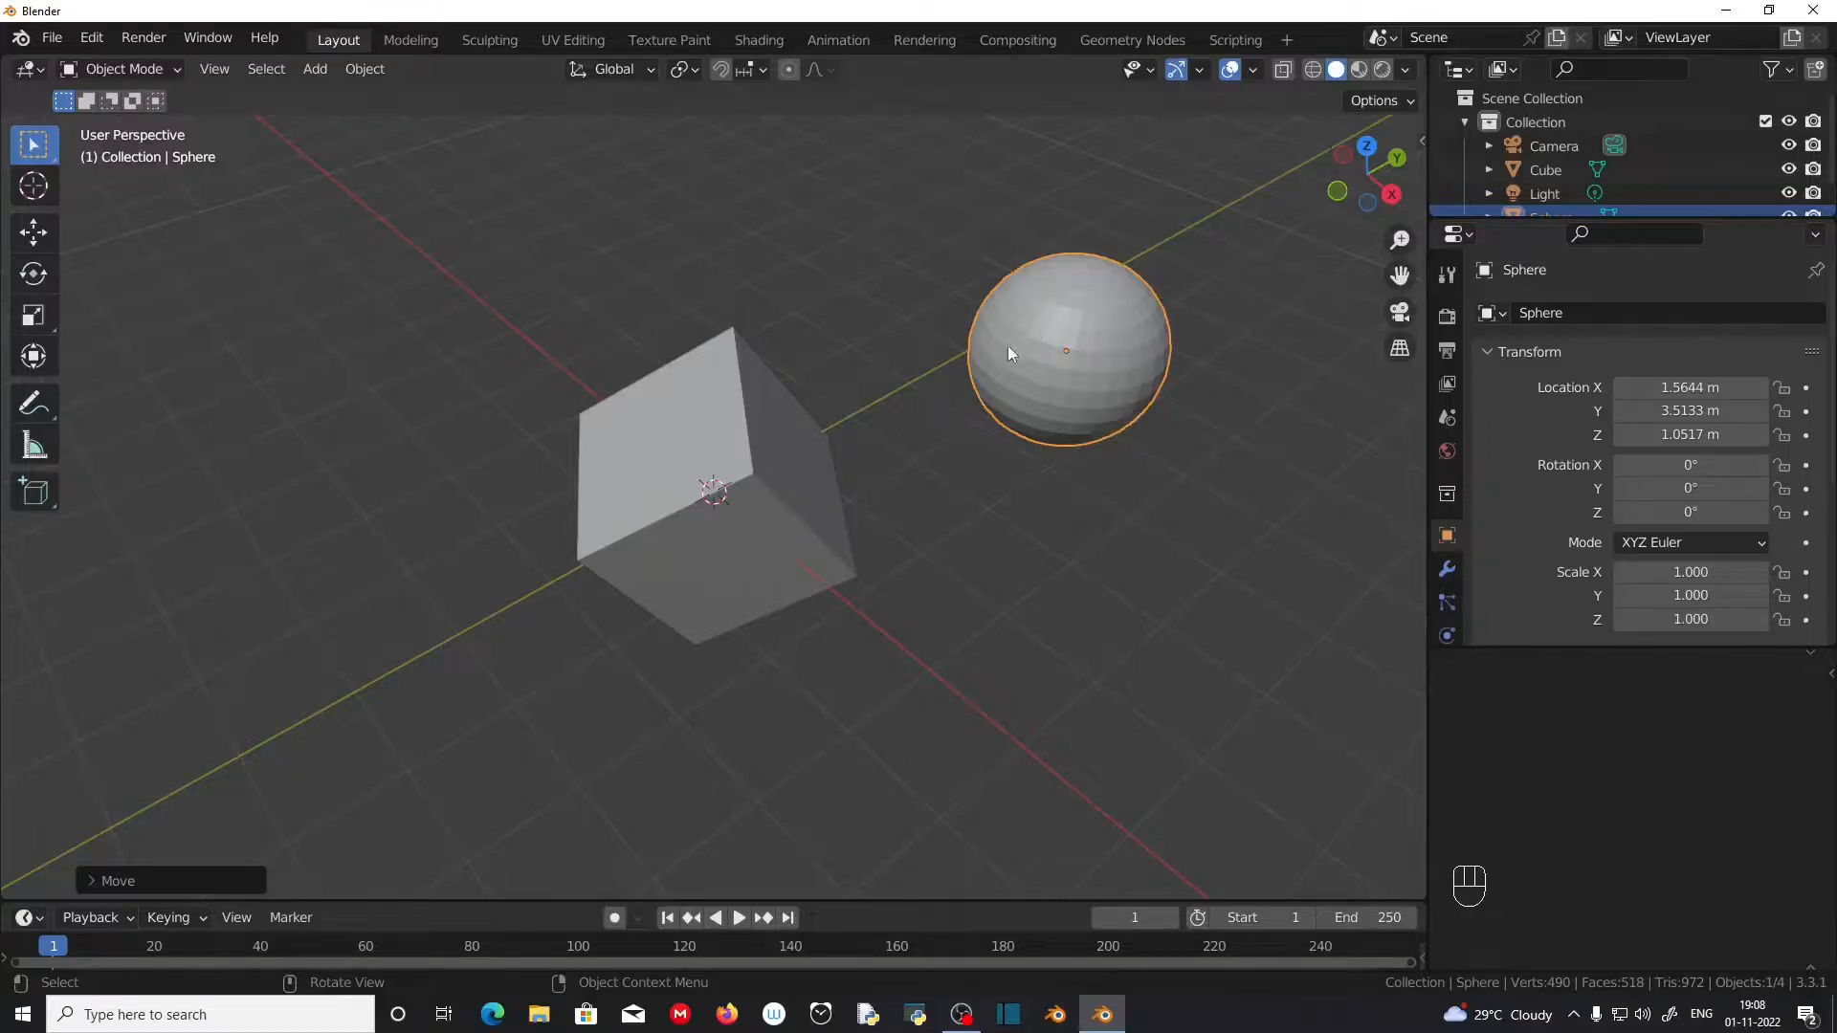
# Step: Enlarge the Outliner area to list every object, and clear the cube's rotation back to 0° on all axes
pyautogui.moveTo(1544, 221); pyautogui.dragTo(1551, 274)
pyautogui.click(823, 506)
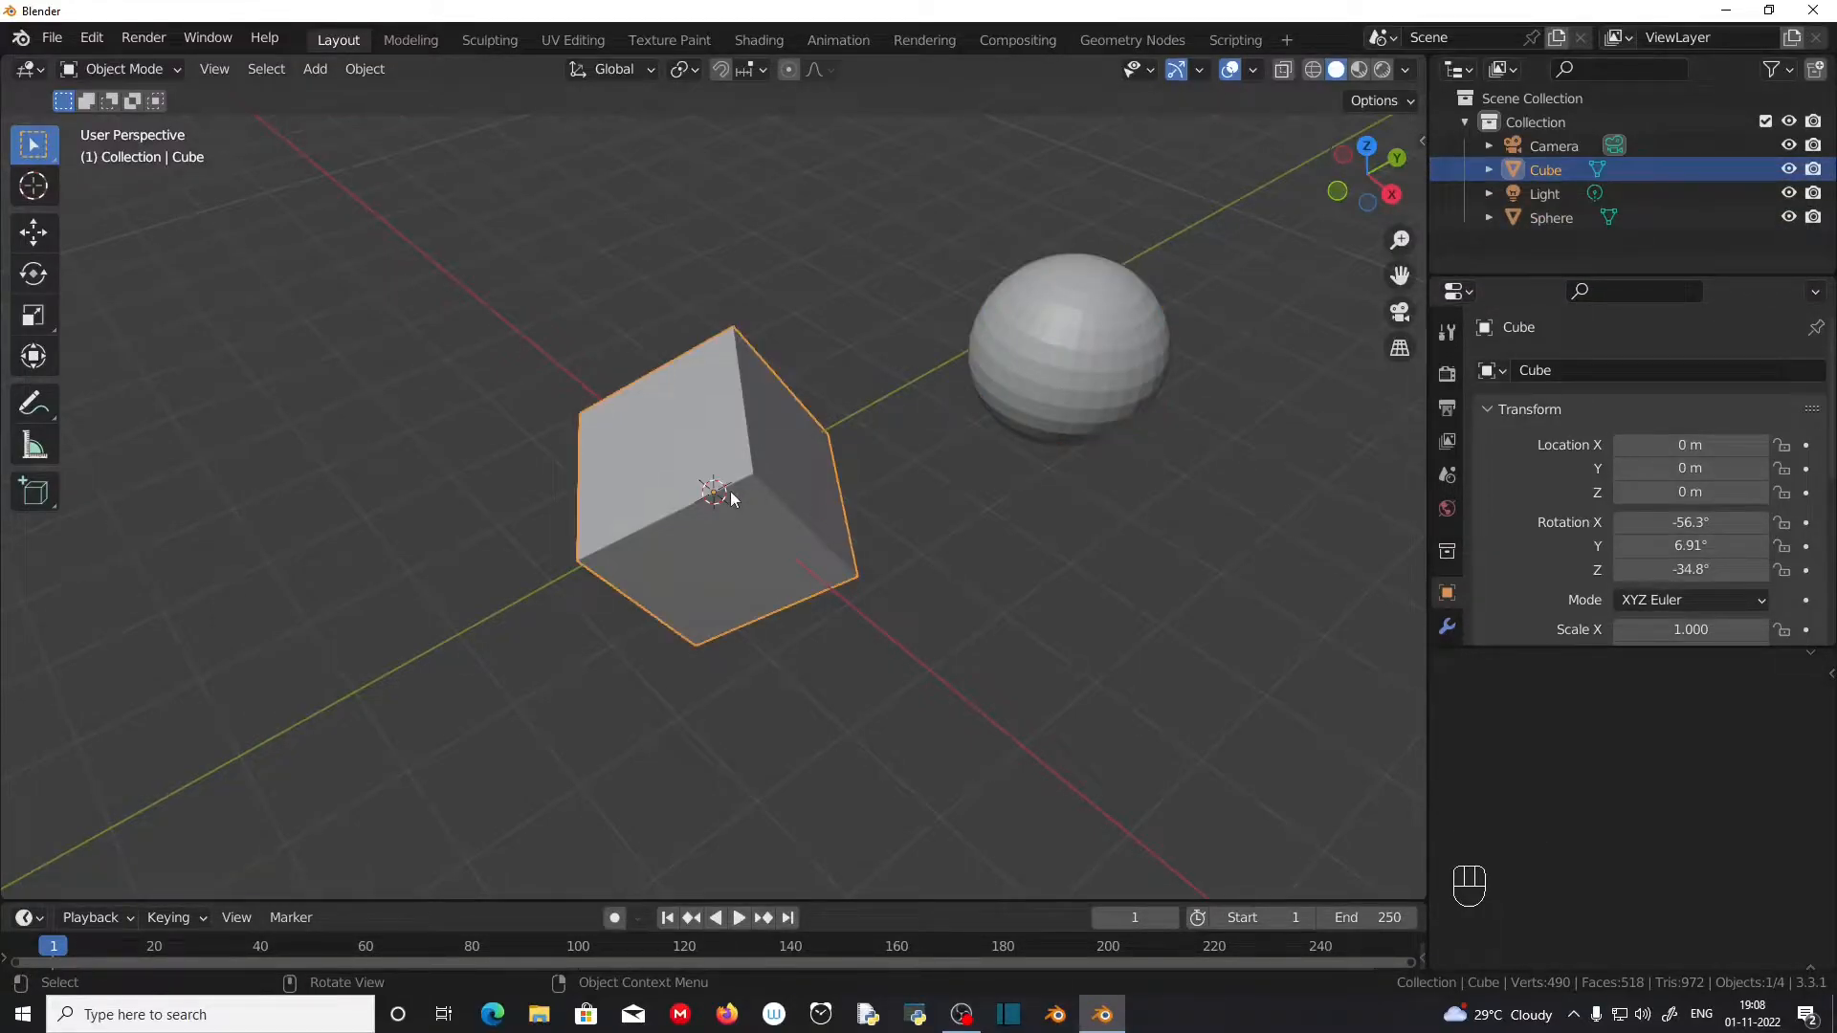
pyautogui.click(1049, 358)
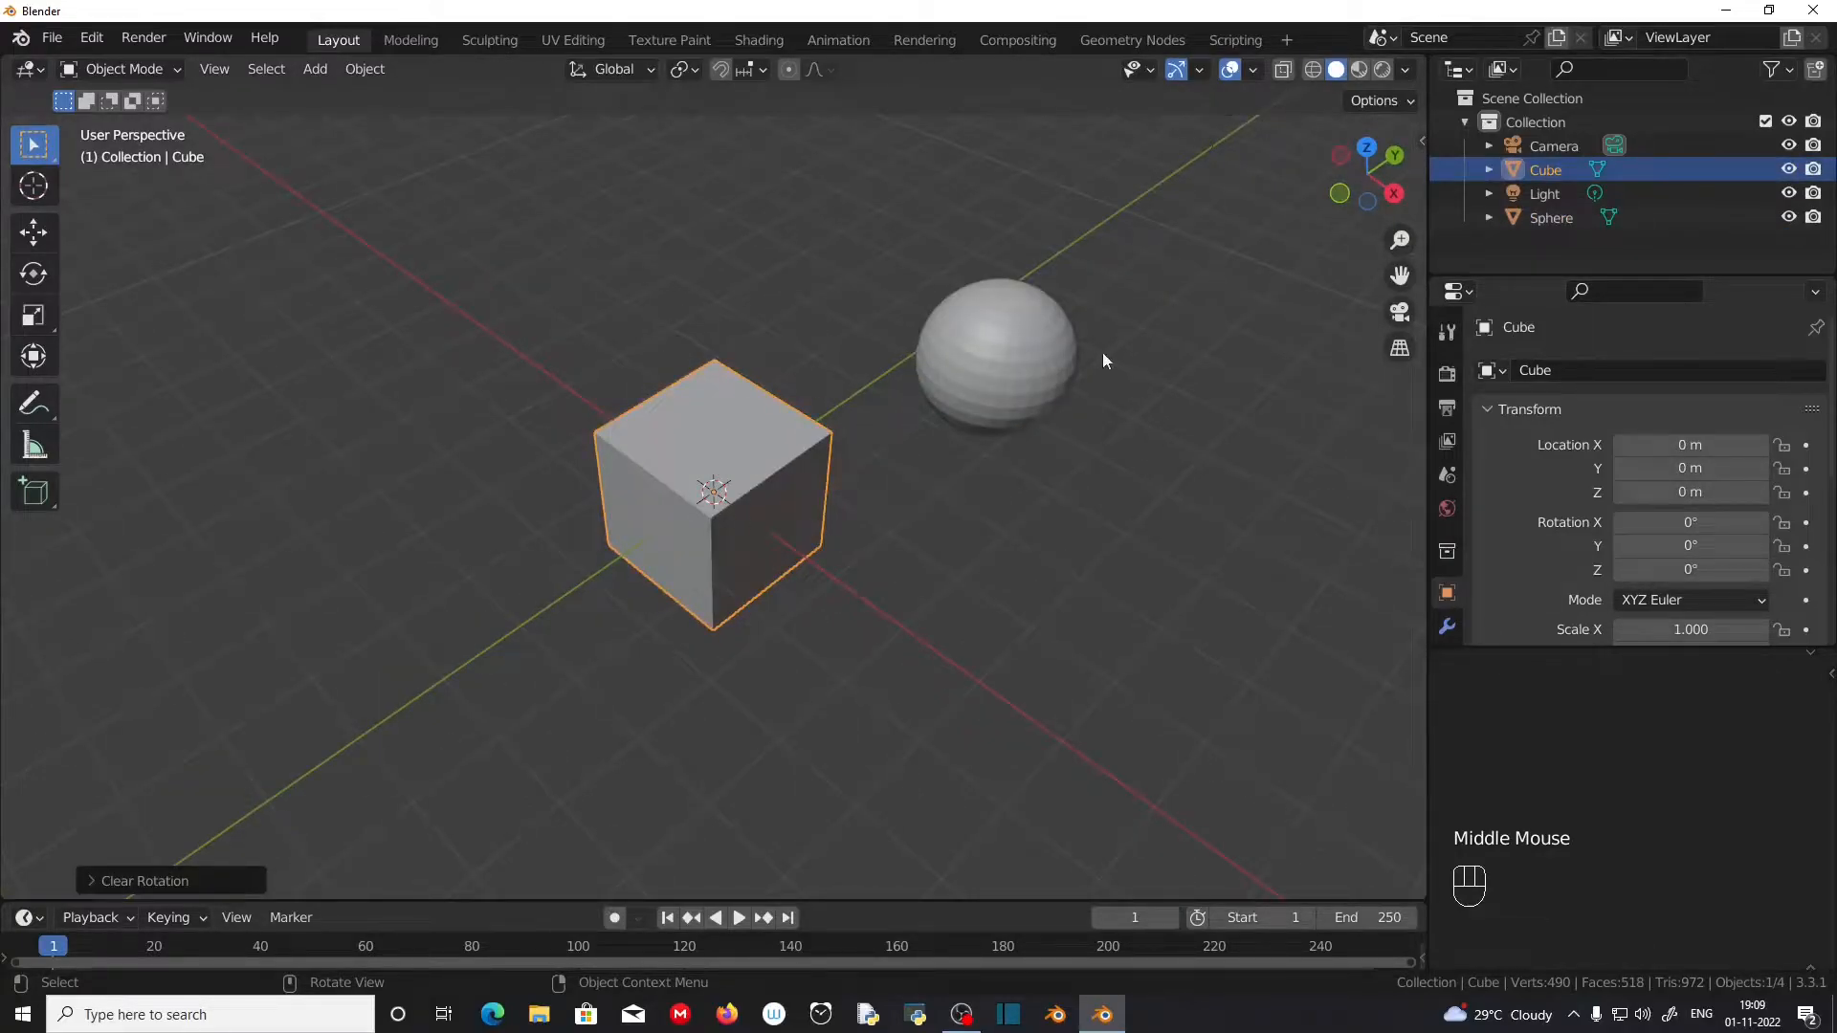
pyautogui.moveTo(534, 428); pyautogui.dragTo(807, 588, button='middle')
pyautogui.scroll(-1, 807, 587)
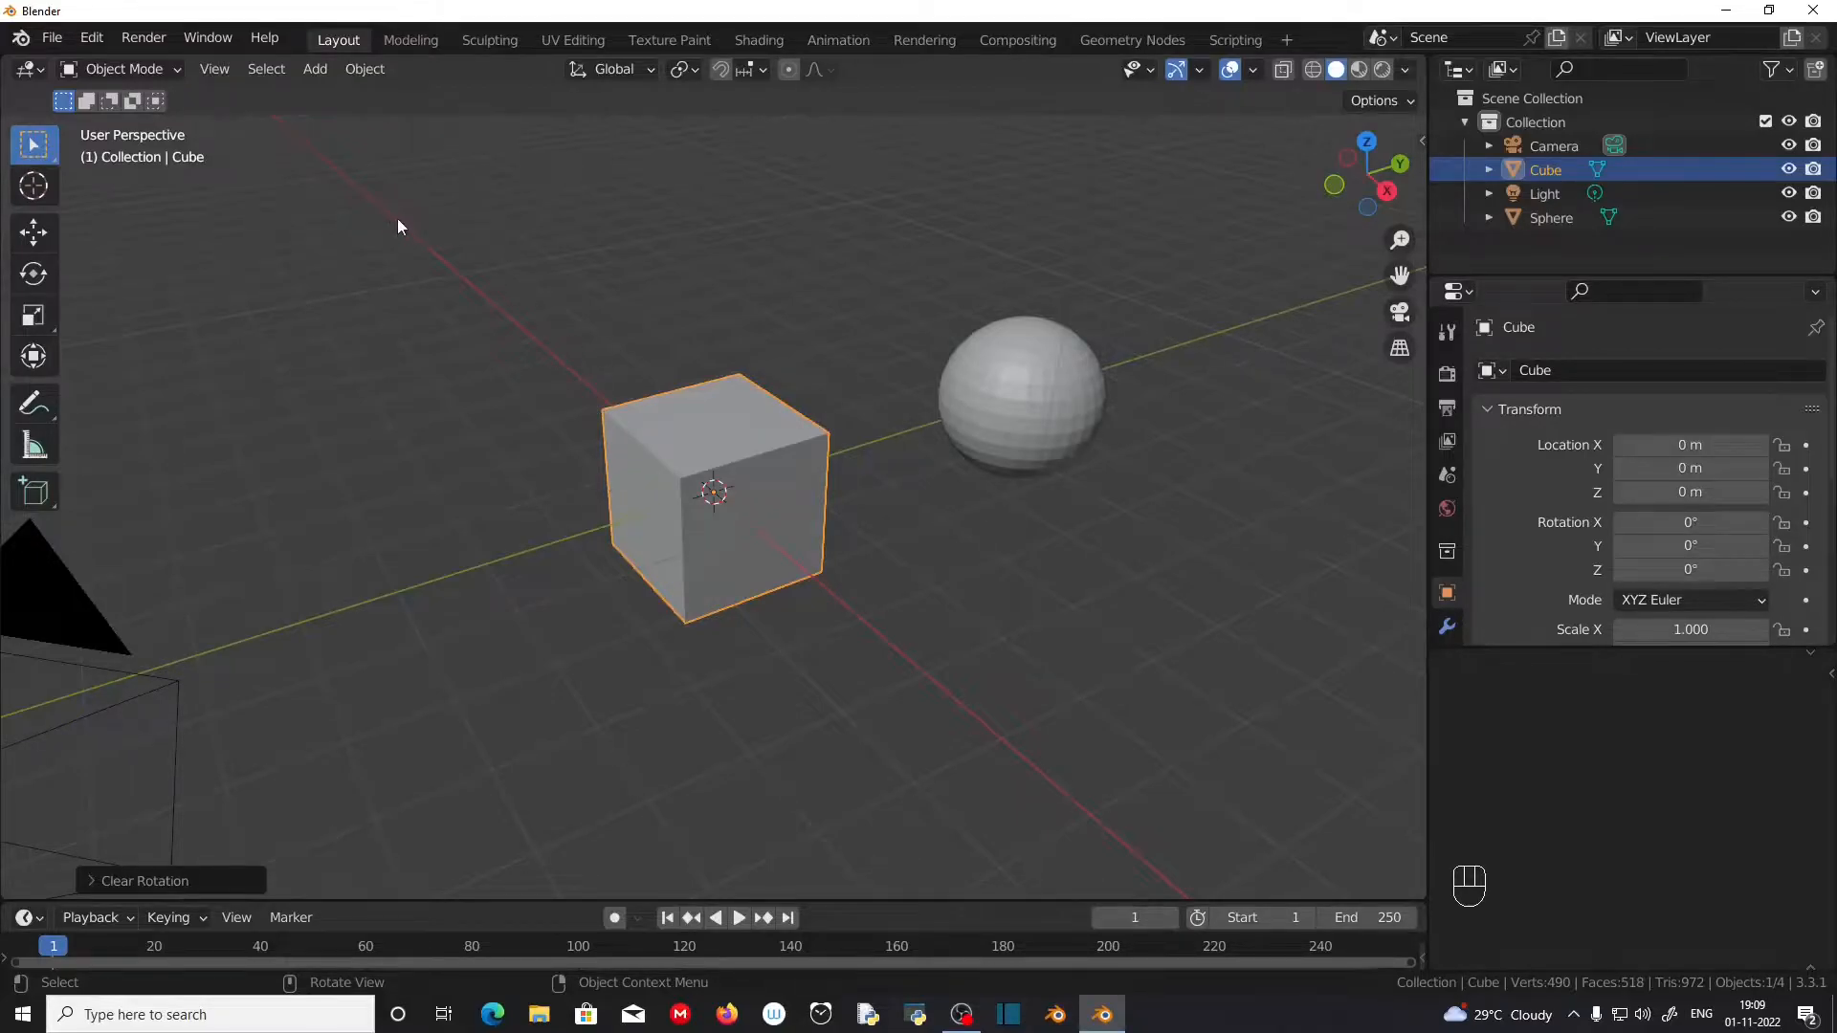
# Step: Switch the selected cube from Object Mode to Edit Mode
pyautogui.click(174, 67)
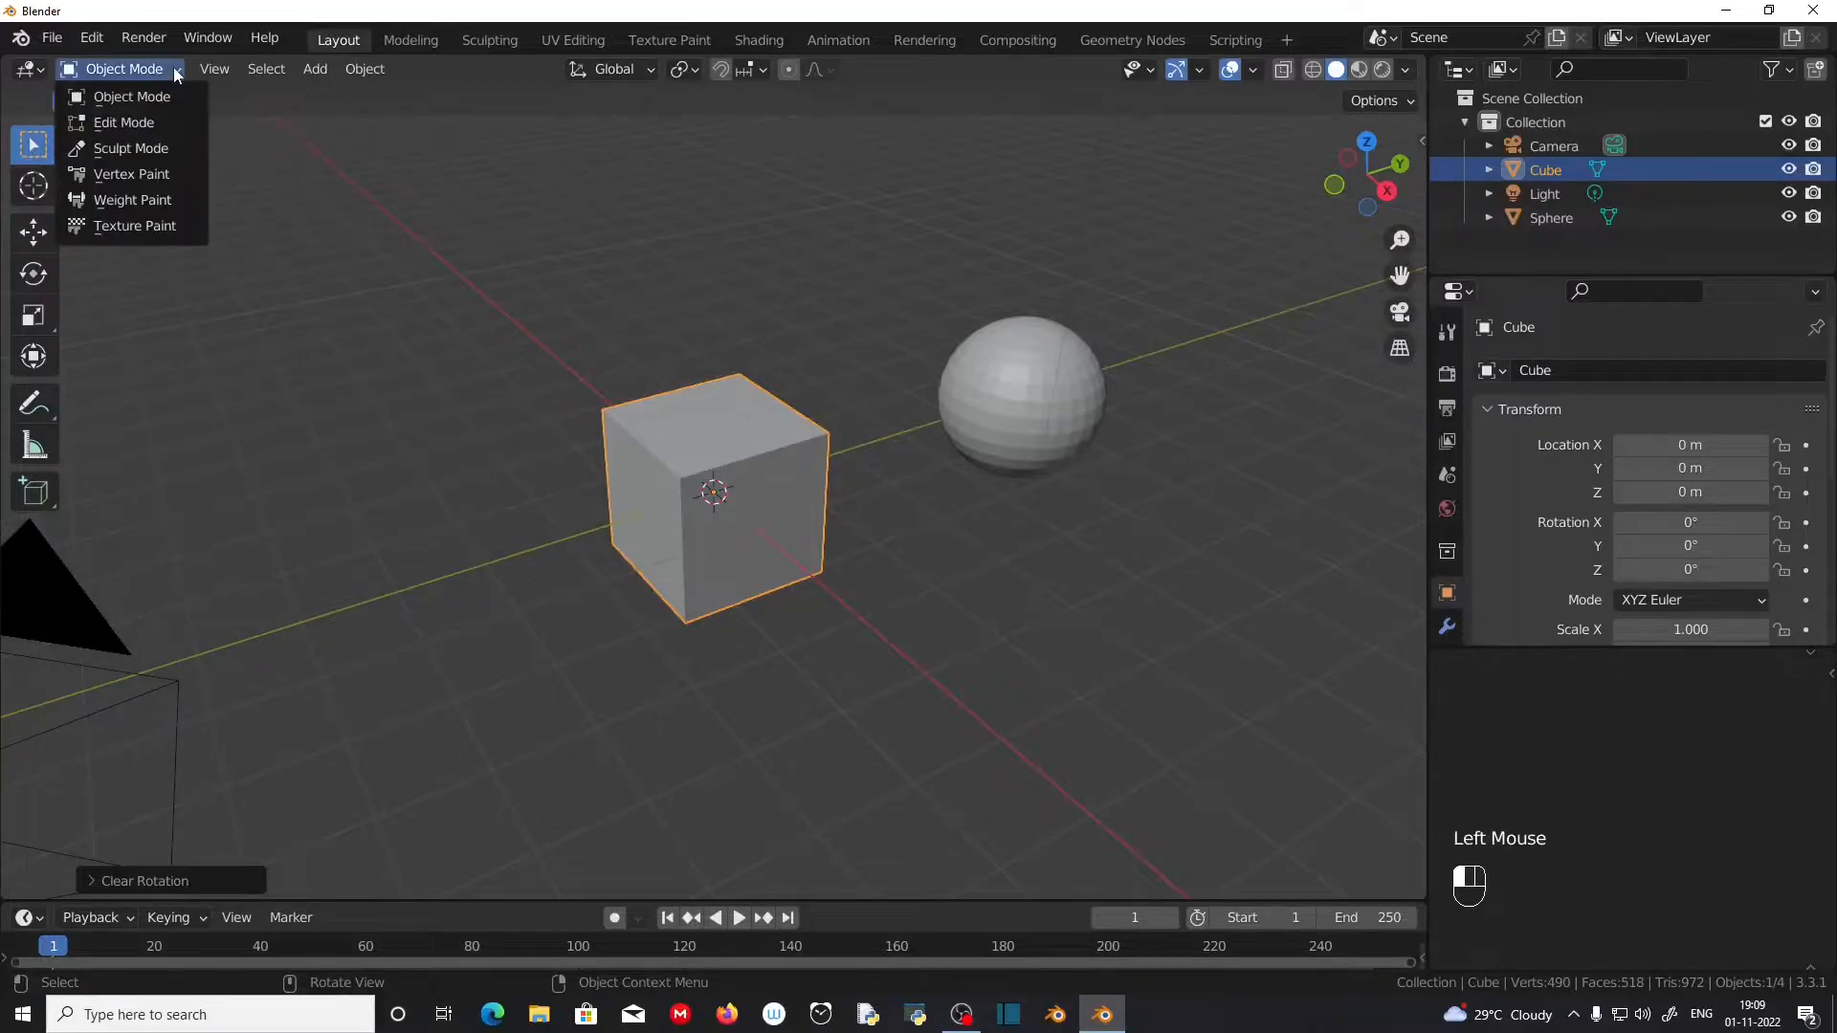
pyautogui.click(174, 119)
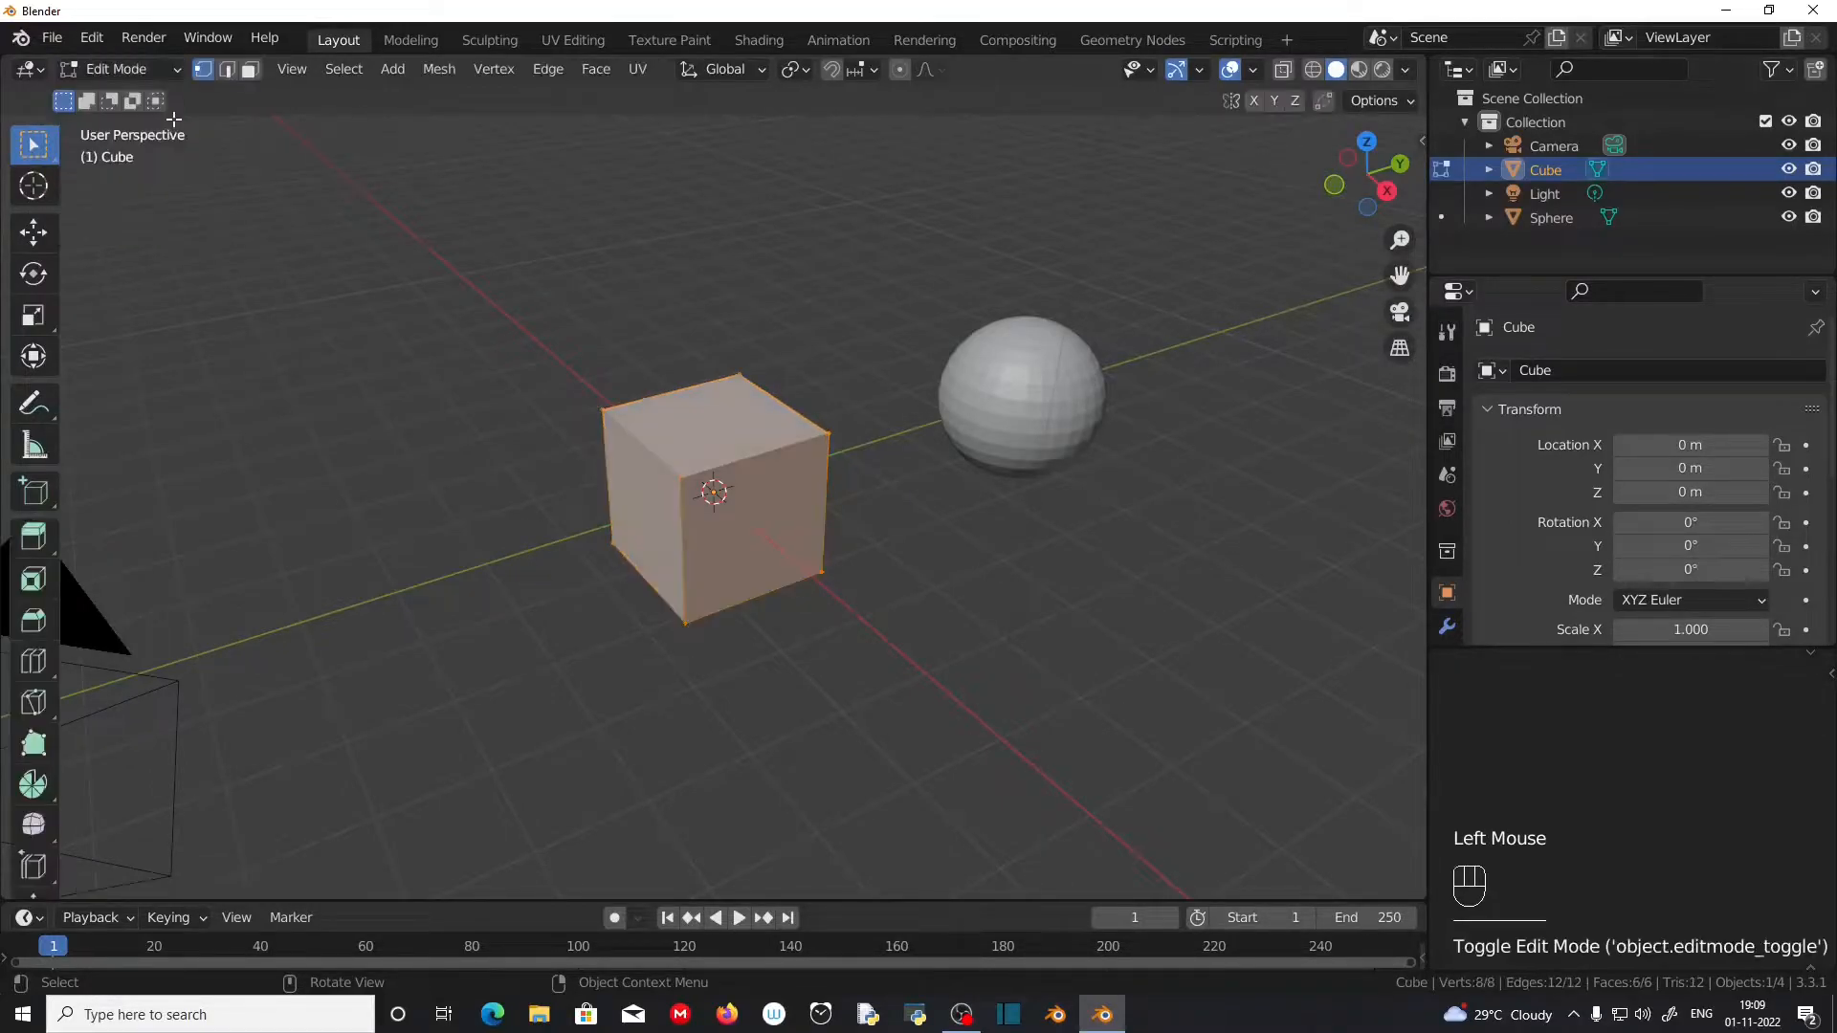
pyautogui.moveTo(482, 402)
pyautogui.mouseDown(button='middle')
pyautogui.moveTo(594, 415)
pyautogui.moveTo(472, 394)
pyautogui.mouseUp(button='middle')
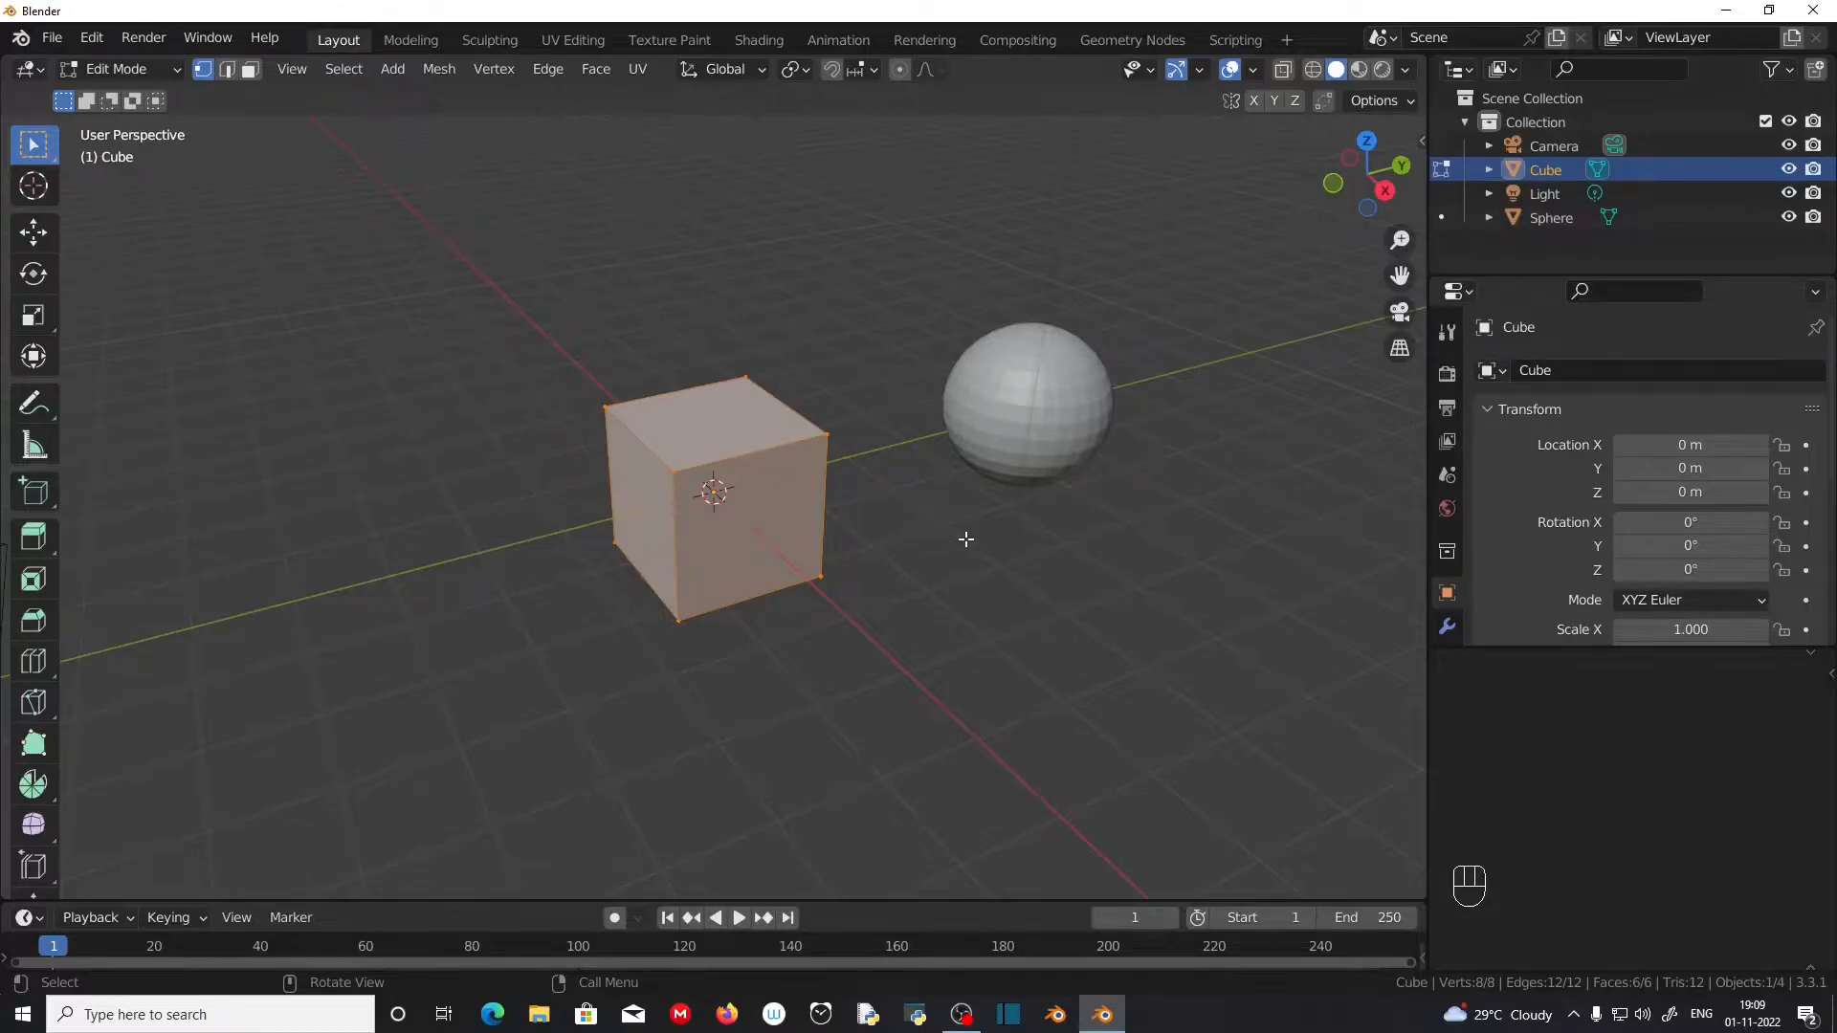
# Step: Toggle the cube repeatedly between Object Mode and Edit Mode, finishing in Object Mode
pyautogui.press('Tab')
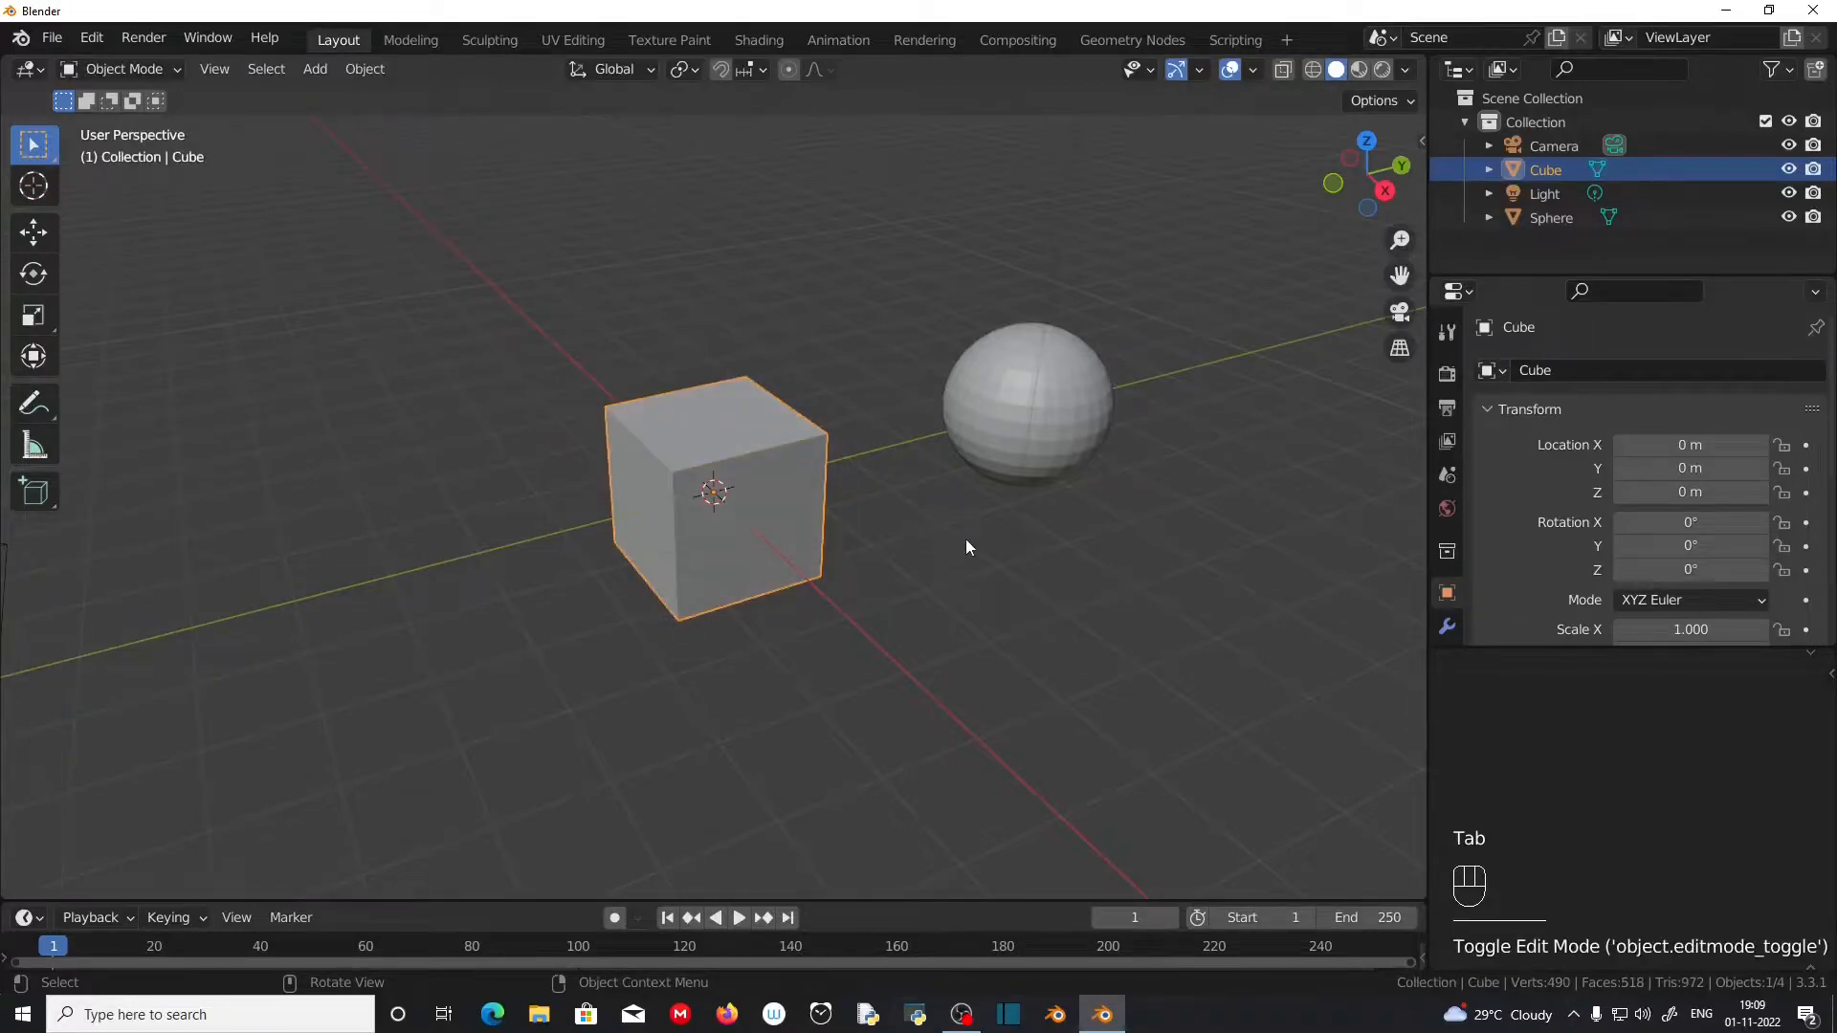
pyautogui.press('Tab')
pyautogui.press('Tab')
pyautogui.press('Tab')
pyautogui.press('Tab')
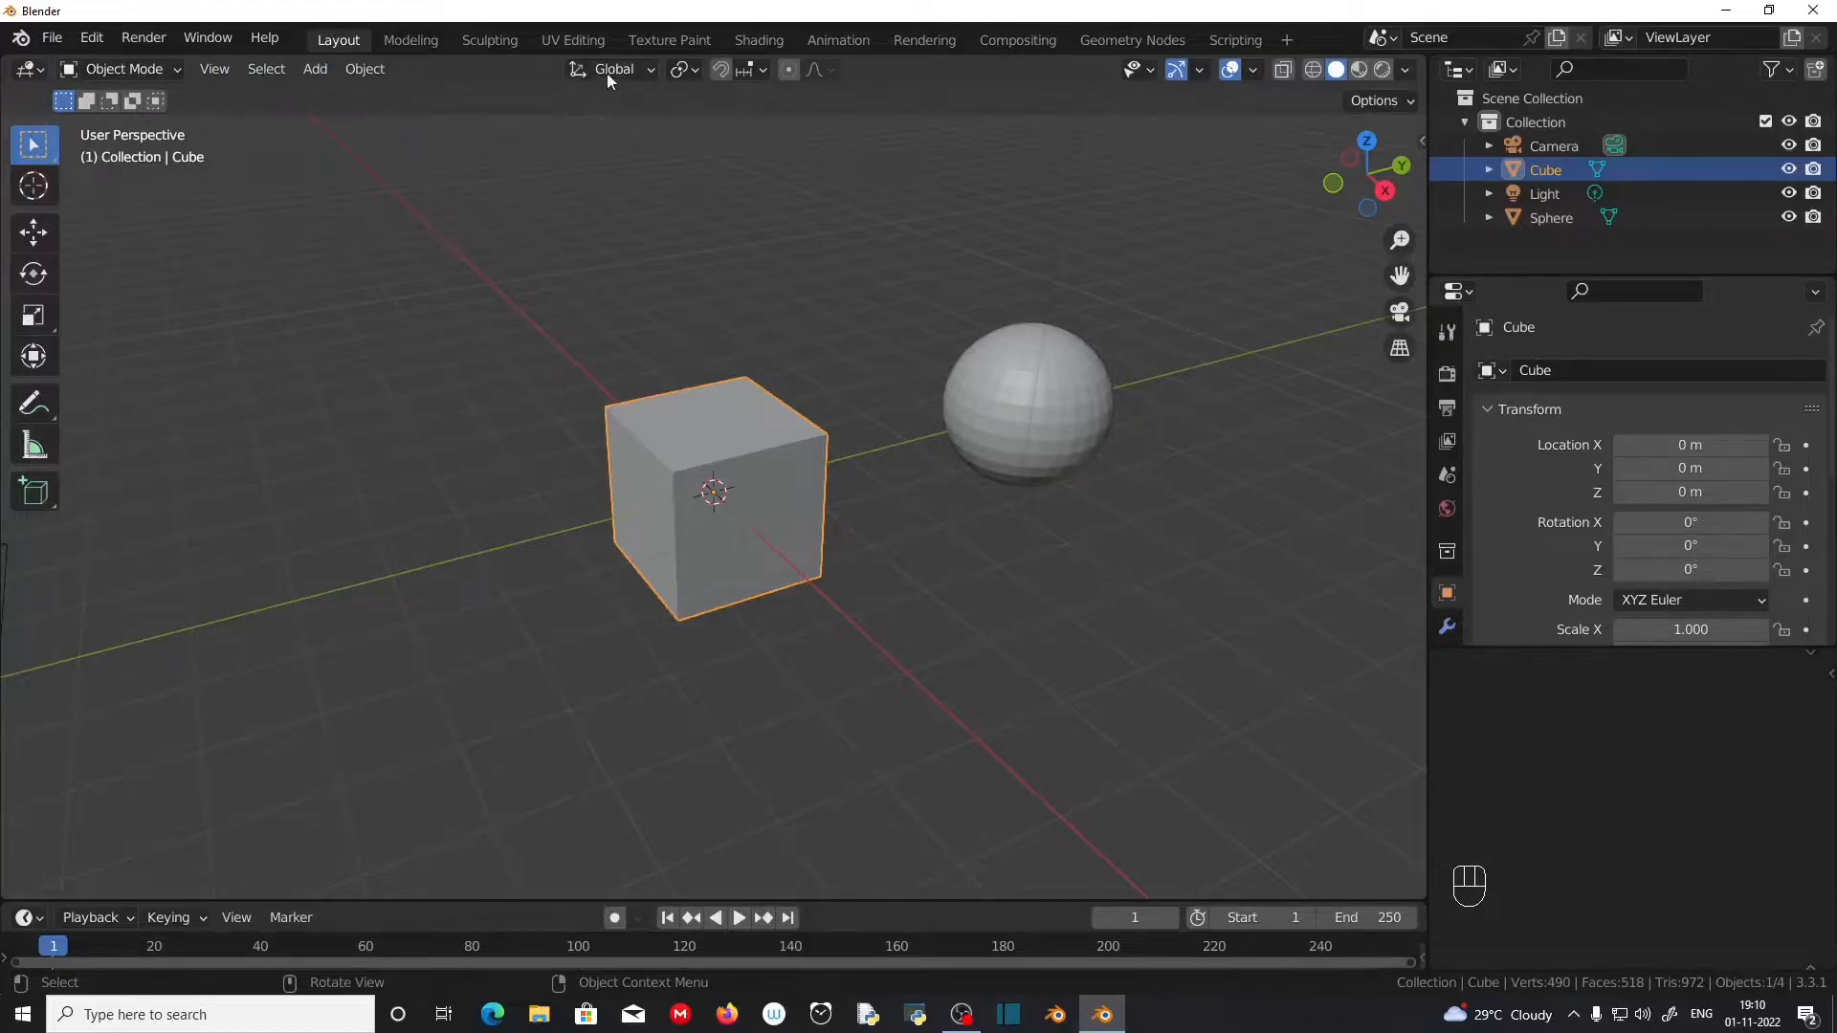
pyautogui.press('Tab')
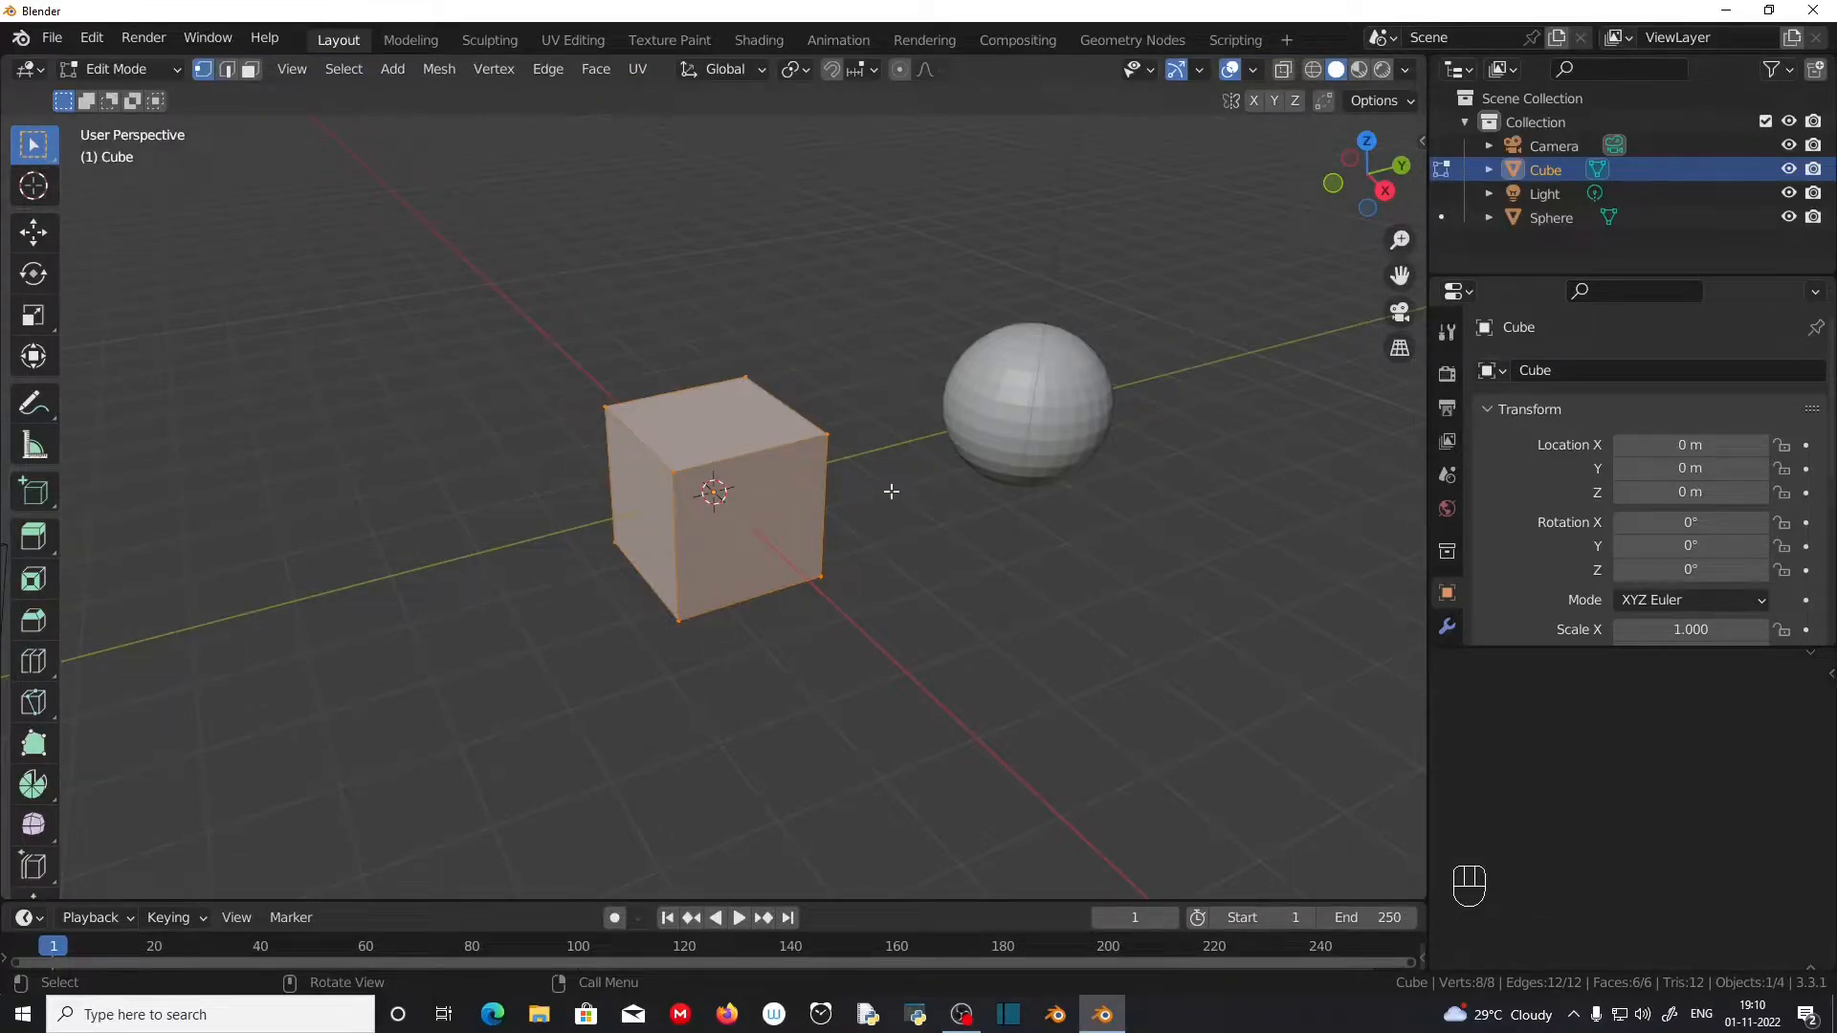
pyautogui.press('Tab')
# Step: Select the cube and the sphere together, with the sphere active, and enter Edit Mode for both meshes
pyautogui.click(734, 456)
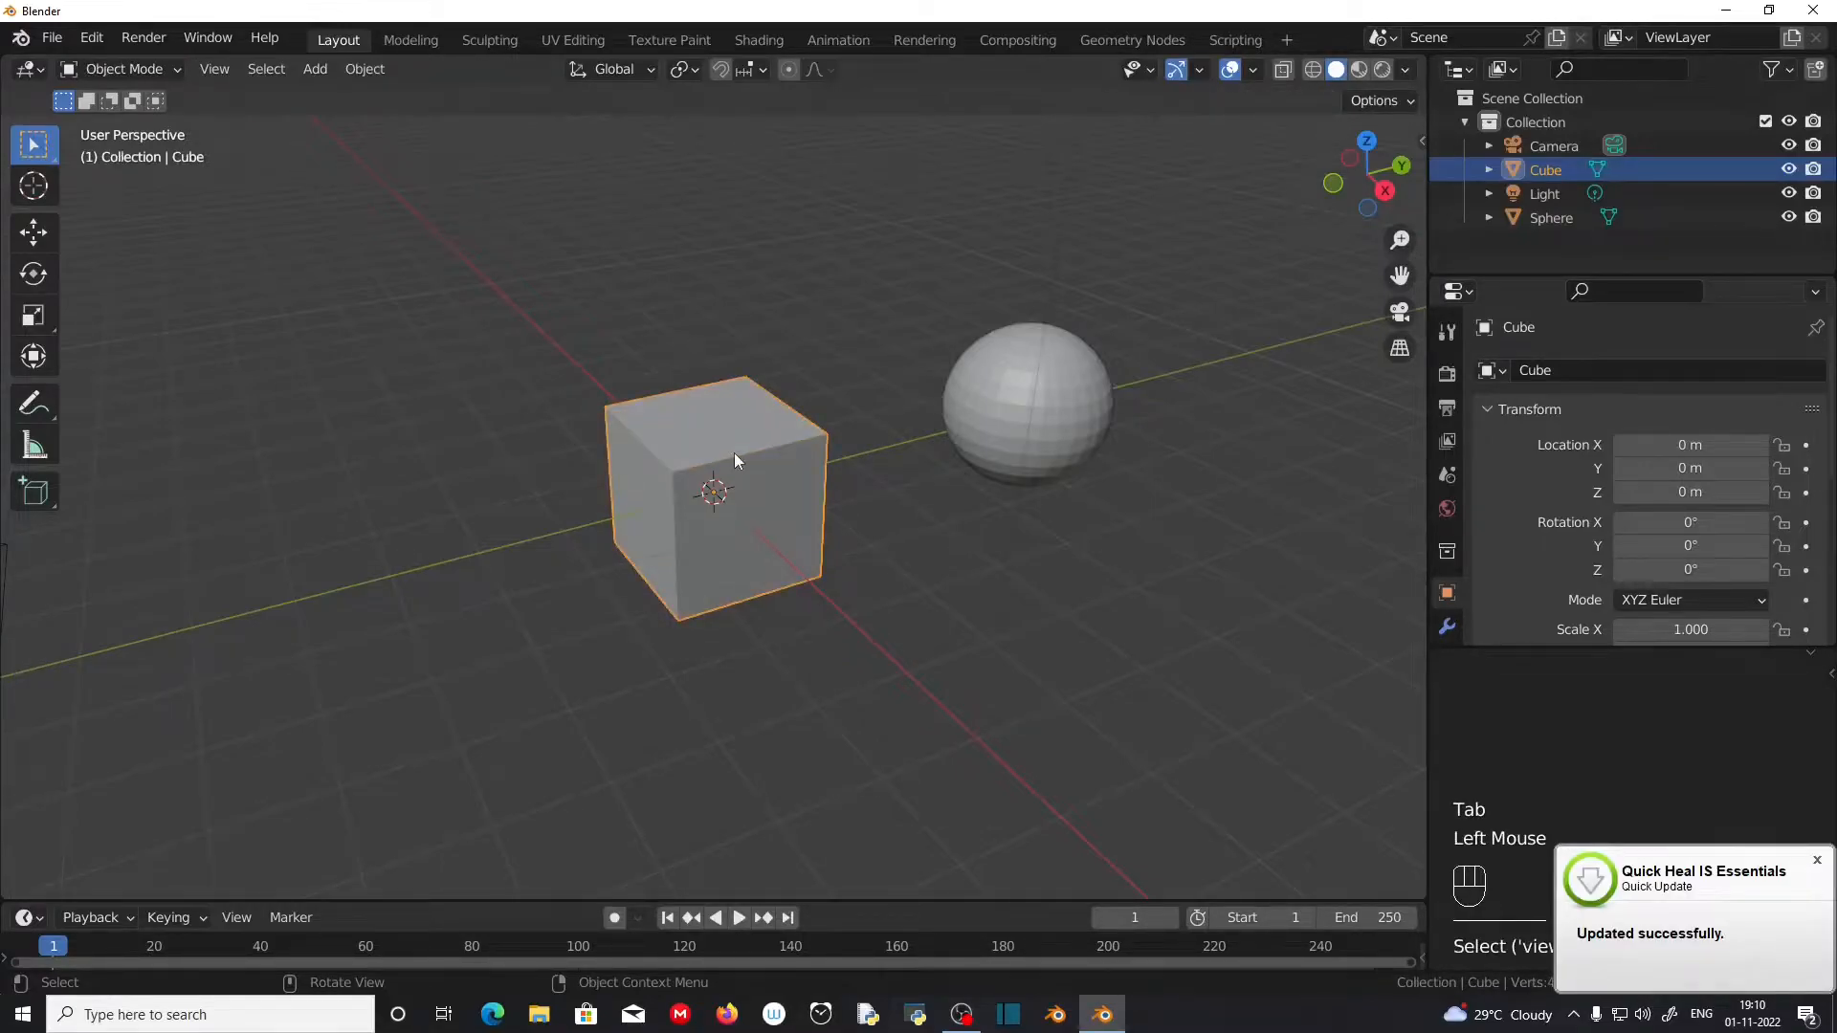
pyautogui.keyDown('shift'); pyautogui.click(1104, 417); pyautogui.keyUp('shift')
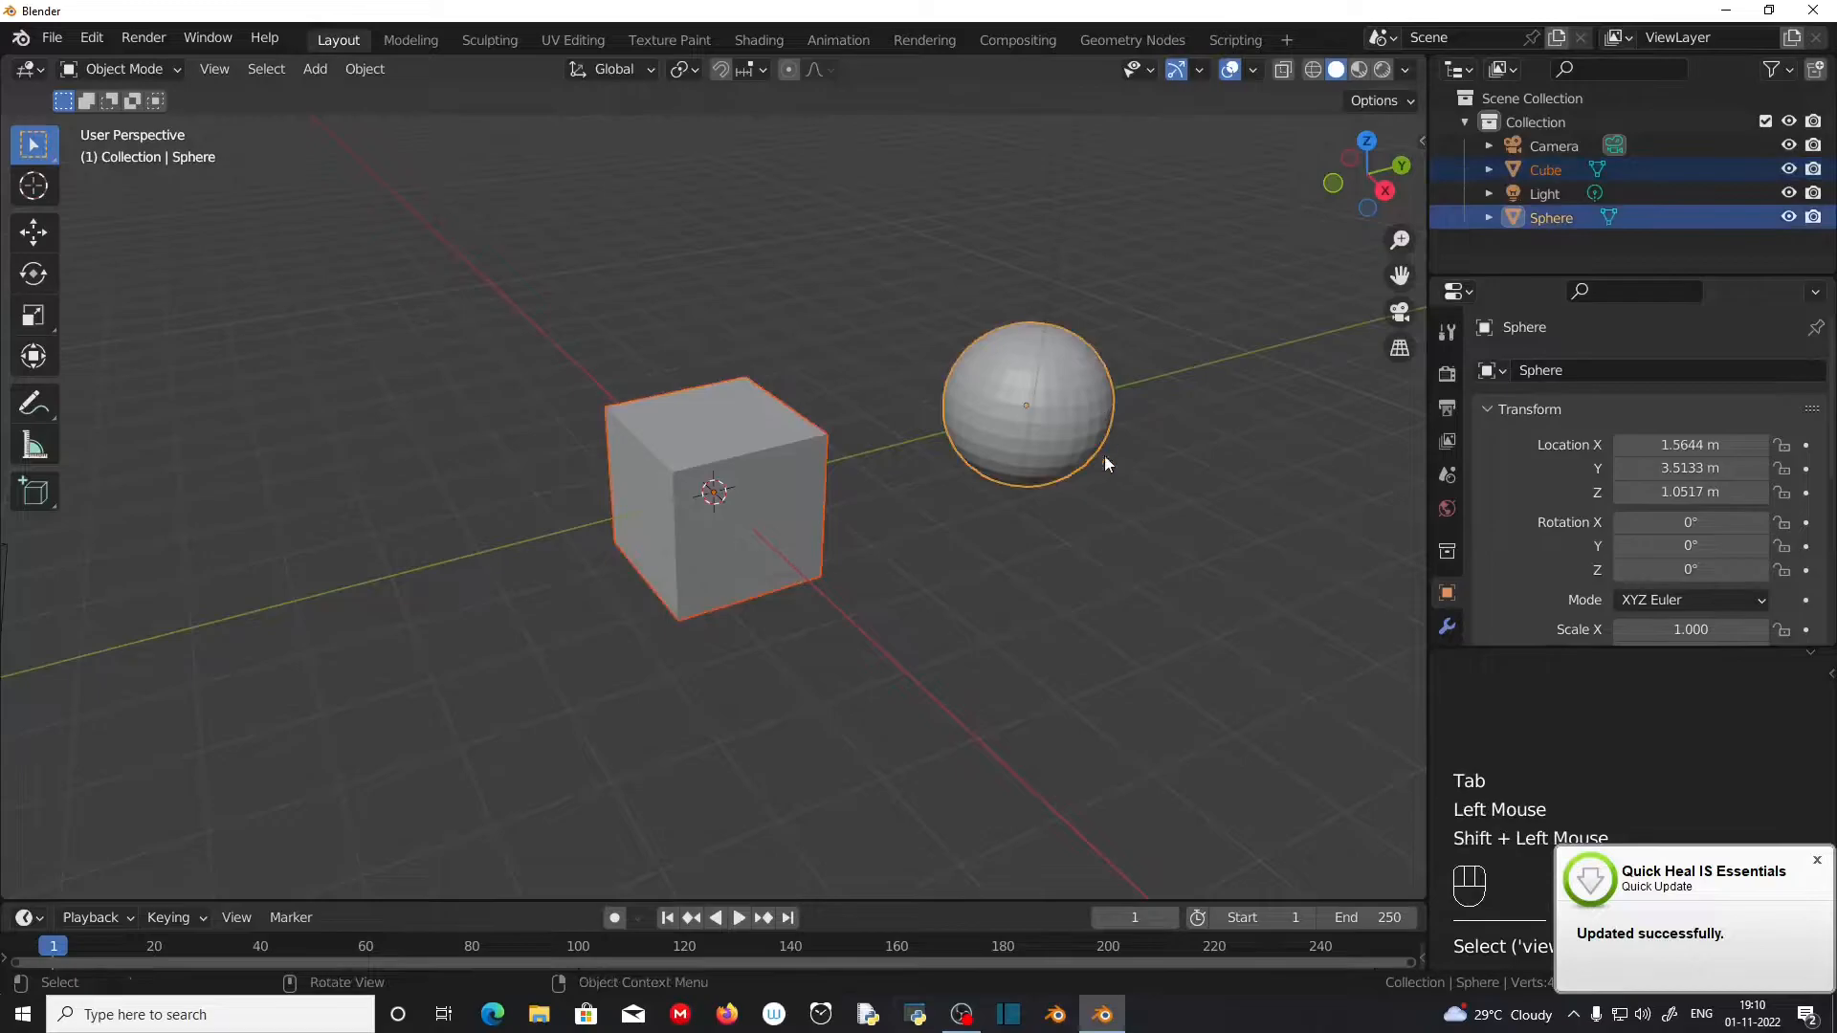
pyautogui.press('Tab')
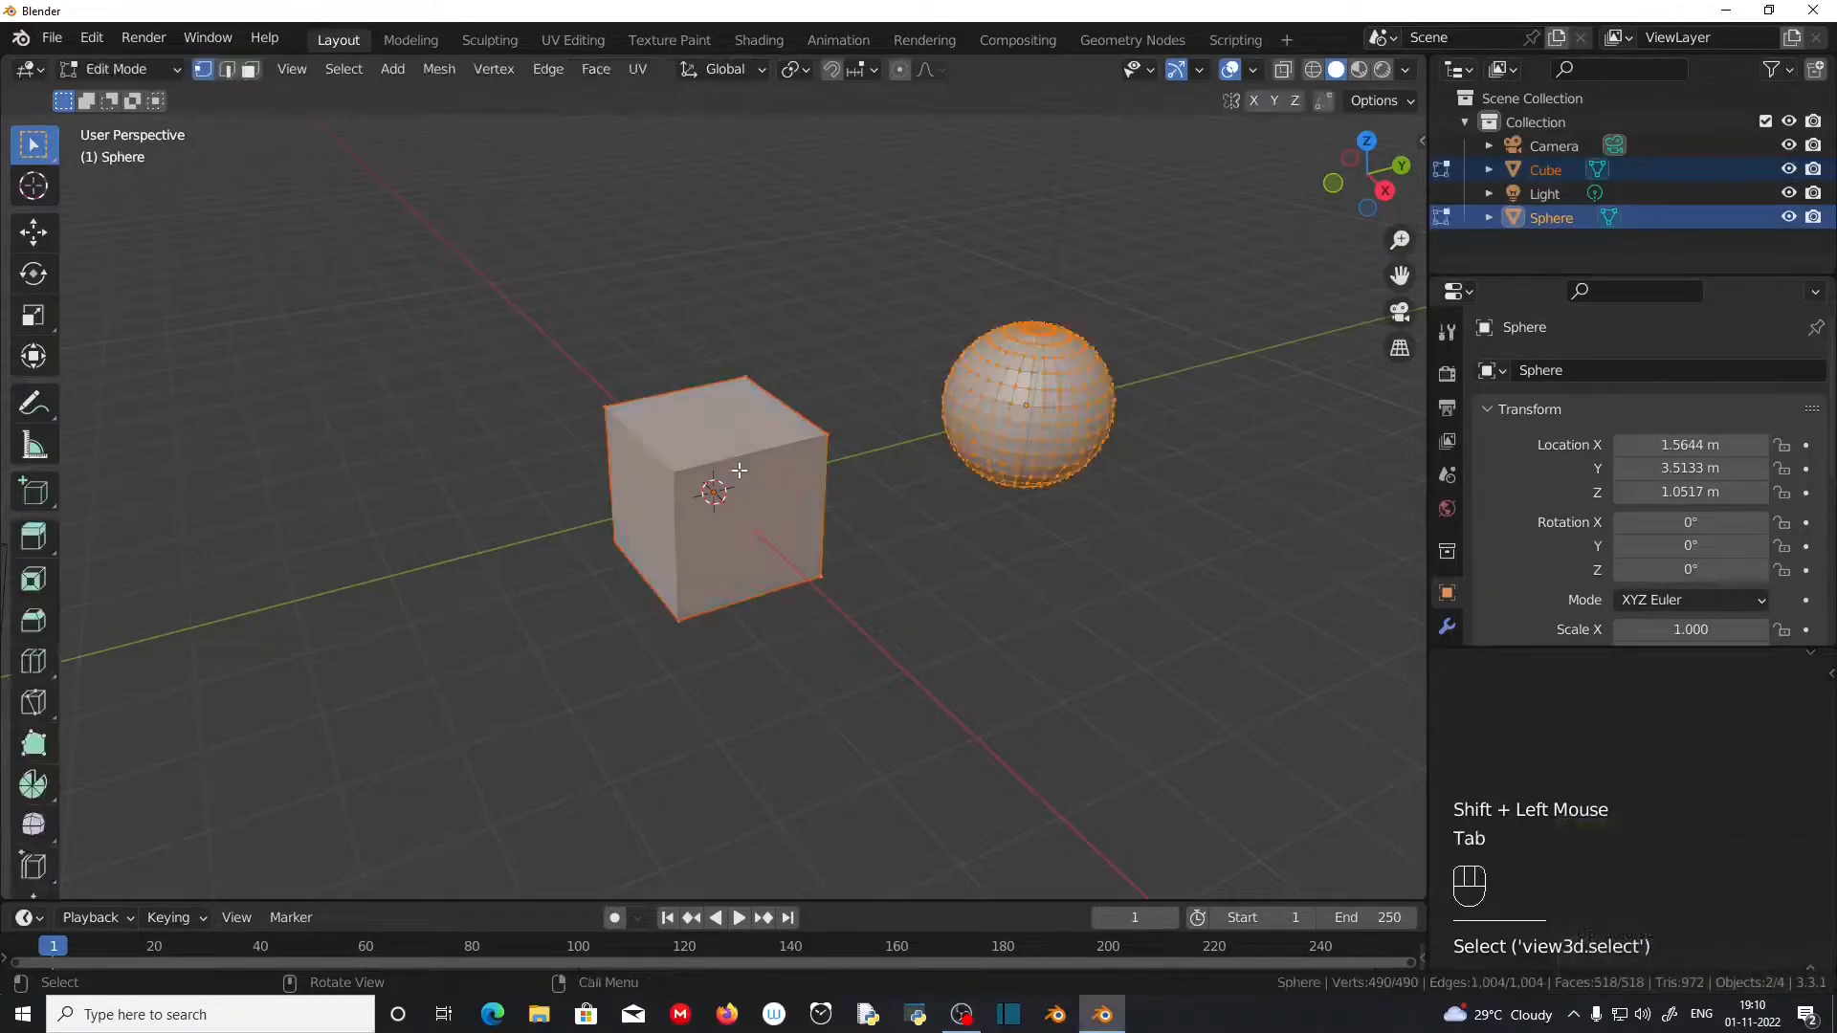
pyautogui.moveTo(898, 492); pyautogui.dragTo(600, 426, button='middle')
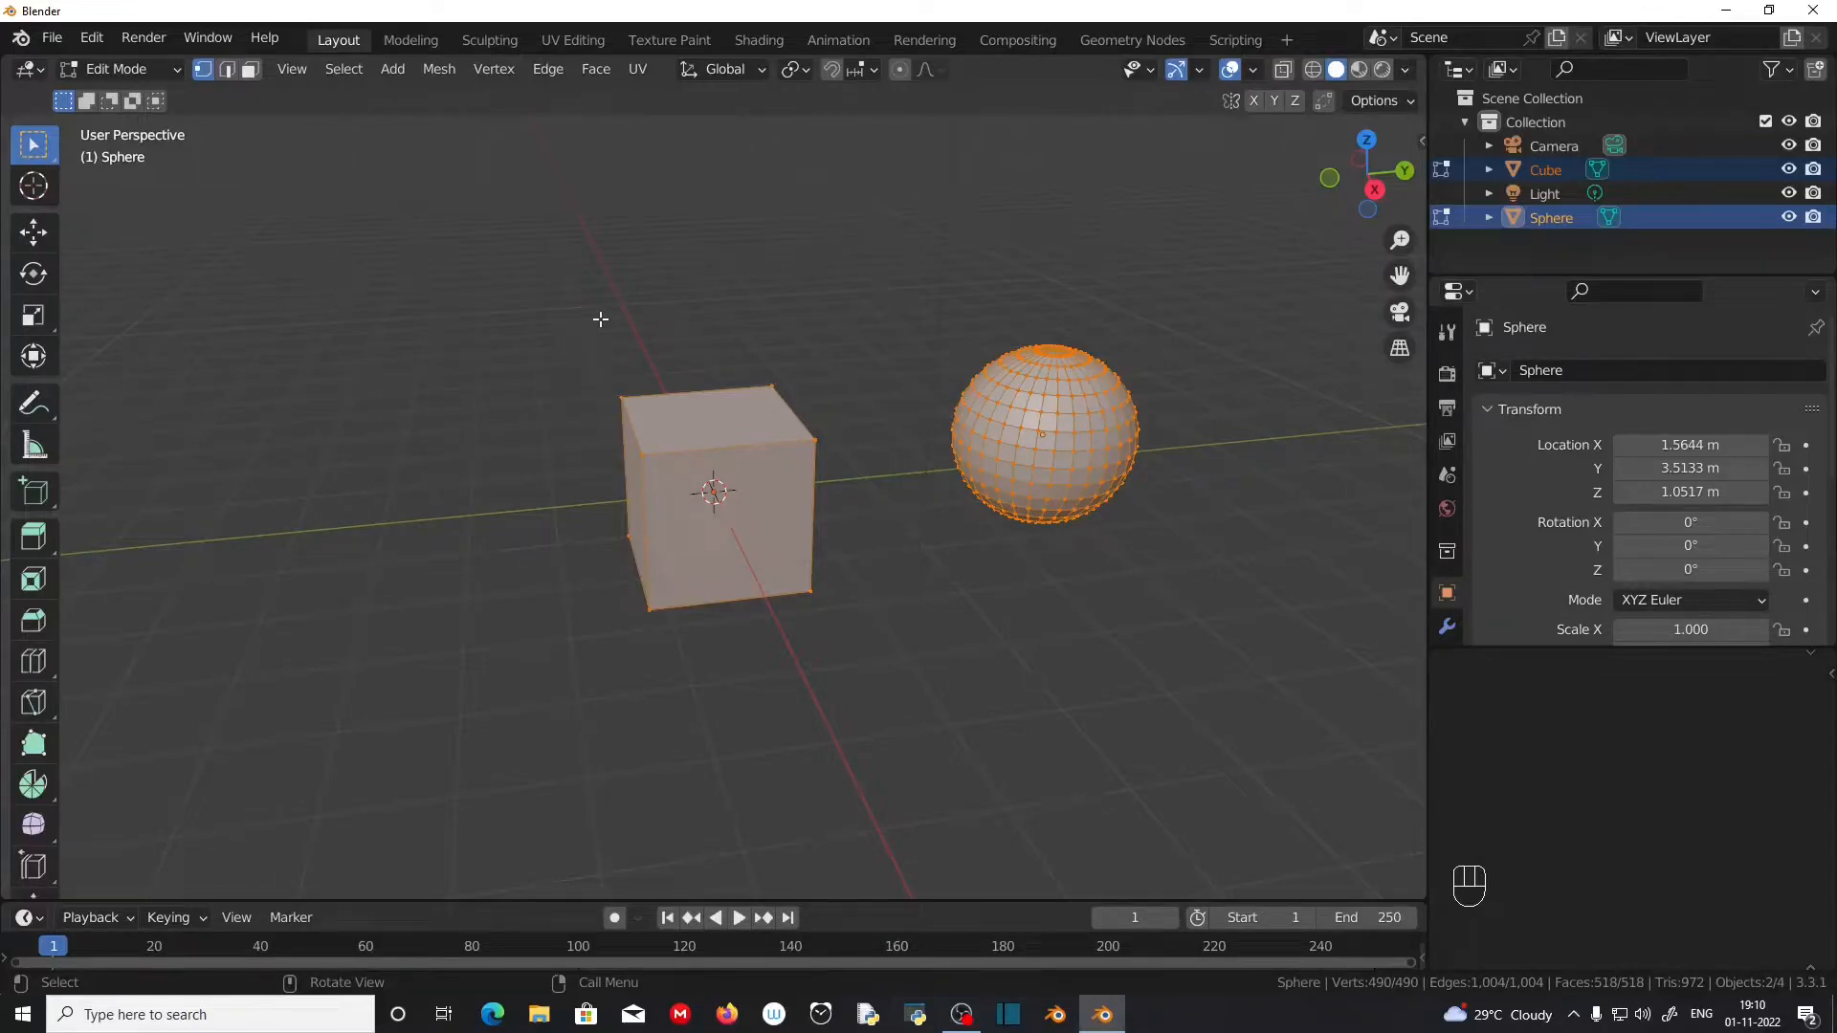
pyautogui.moveTo(879, 542); pyautogui.dragTo(855, 503, button='middle')
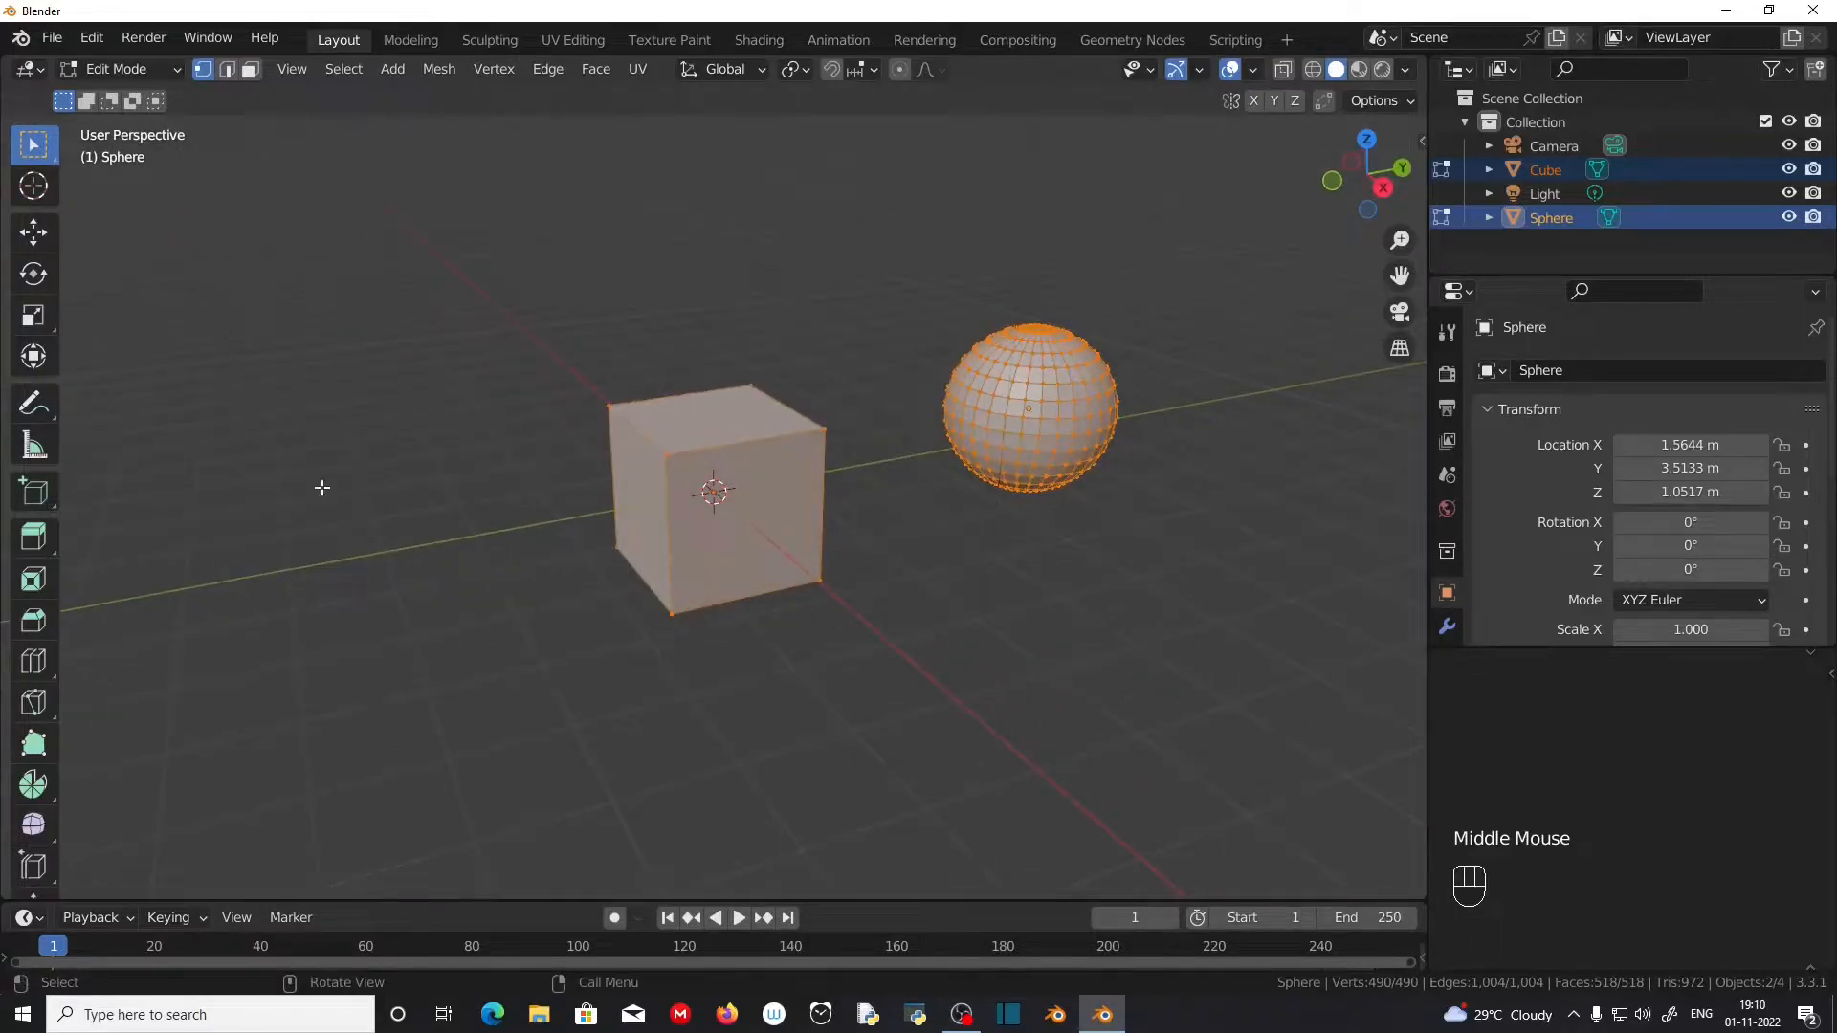
pyautogui.moveTo(436, 545); pyautogui.dragTo(138, 190, button='middle')
pyautogui.scroll(1, 138, 189)
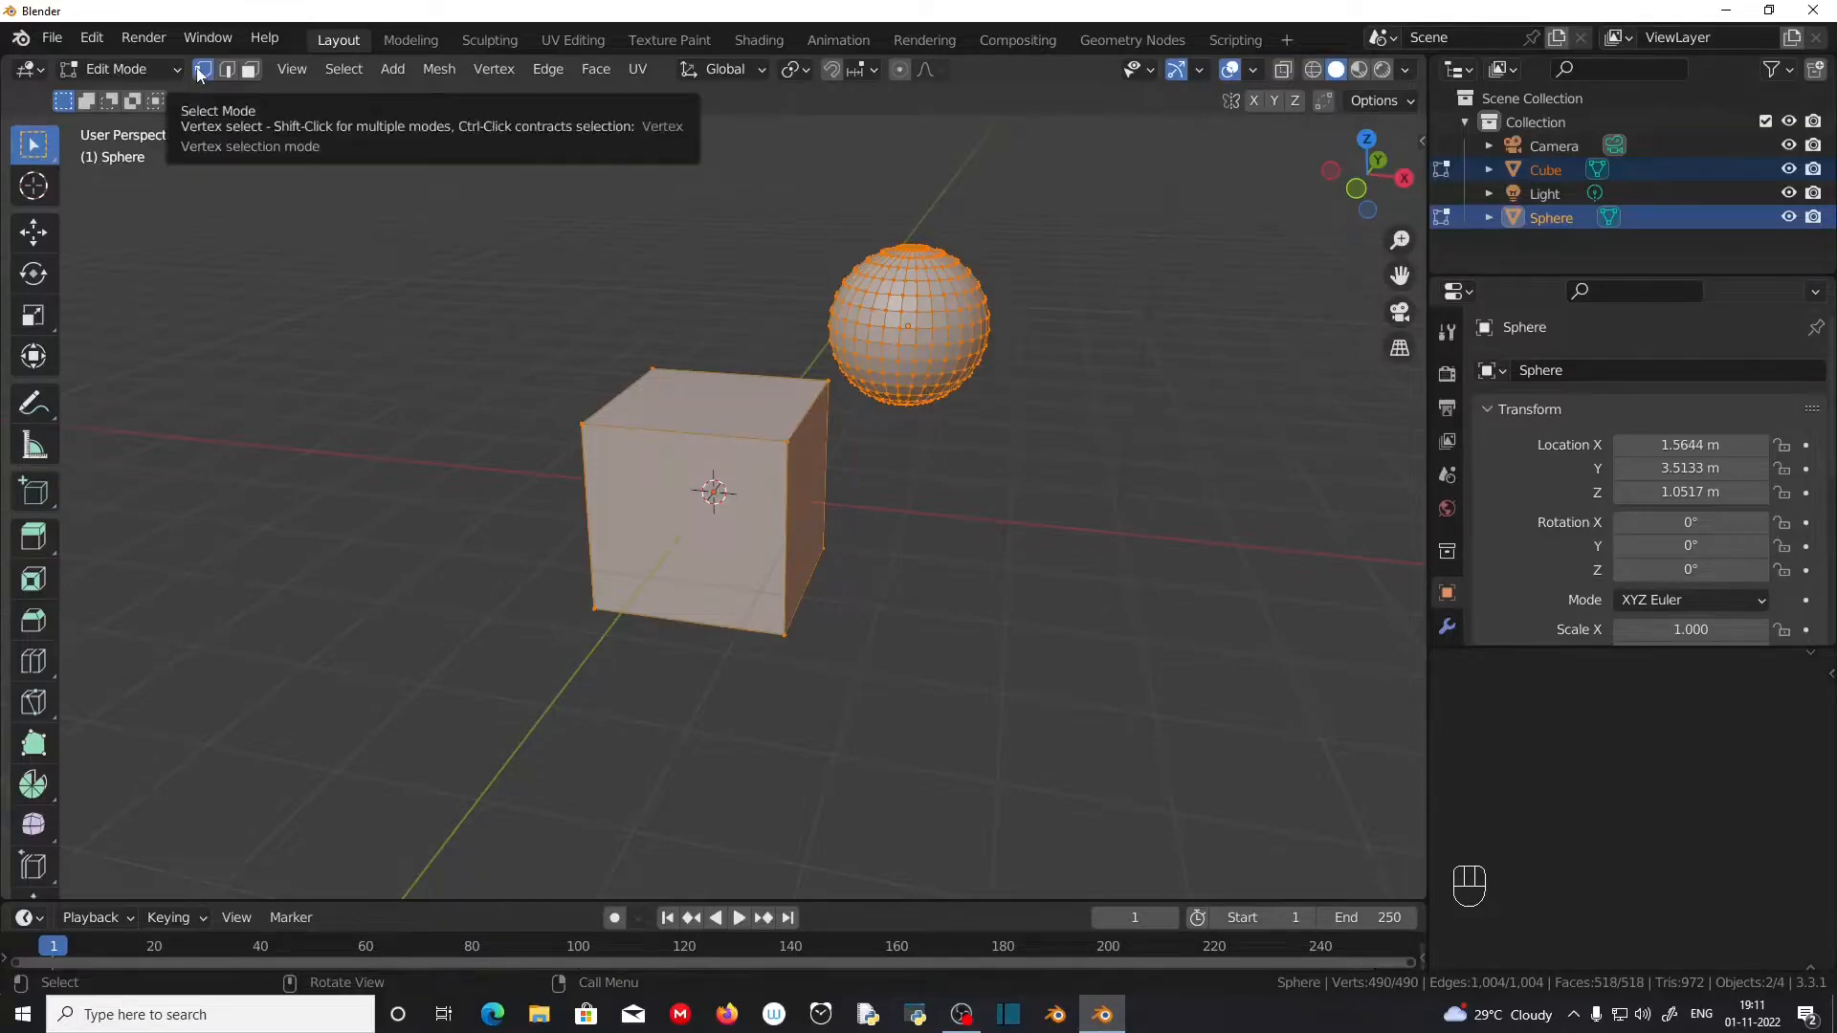
# Step: Cycle the mesh selection mode through edge and face select, returning to vertex select
pyautogui.click(228, 72)
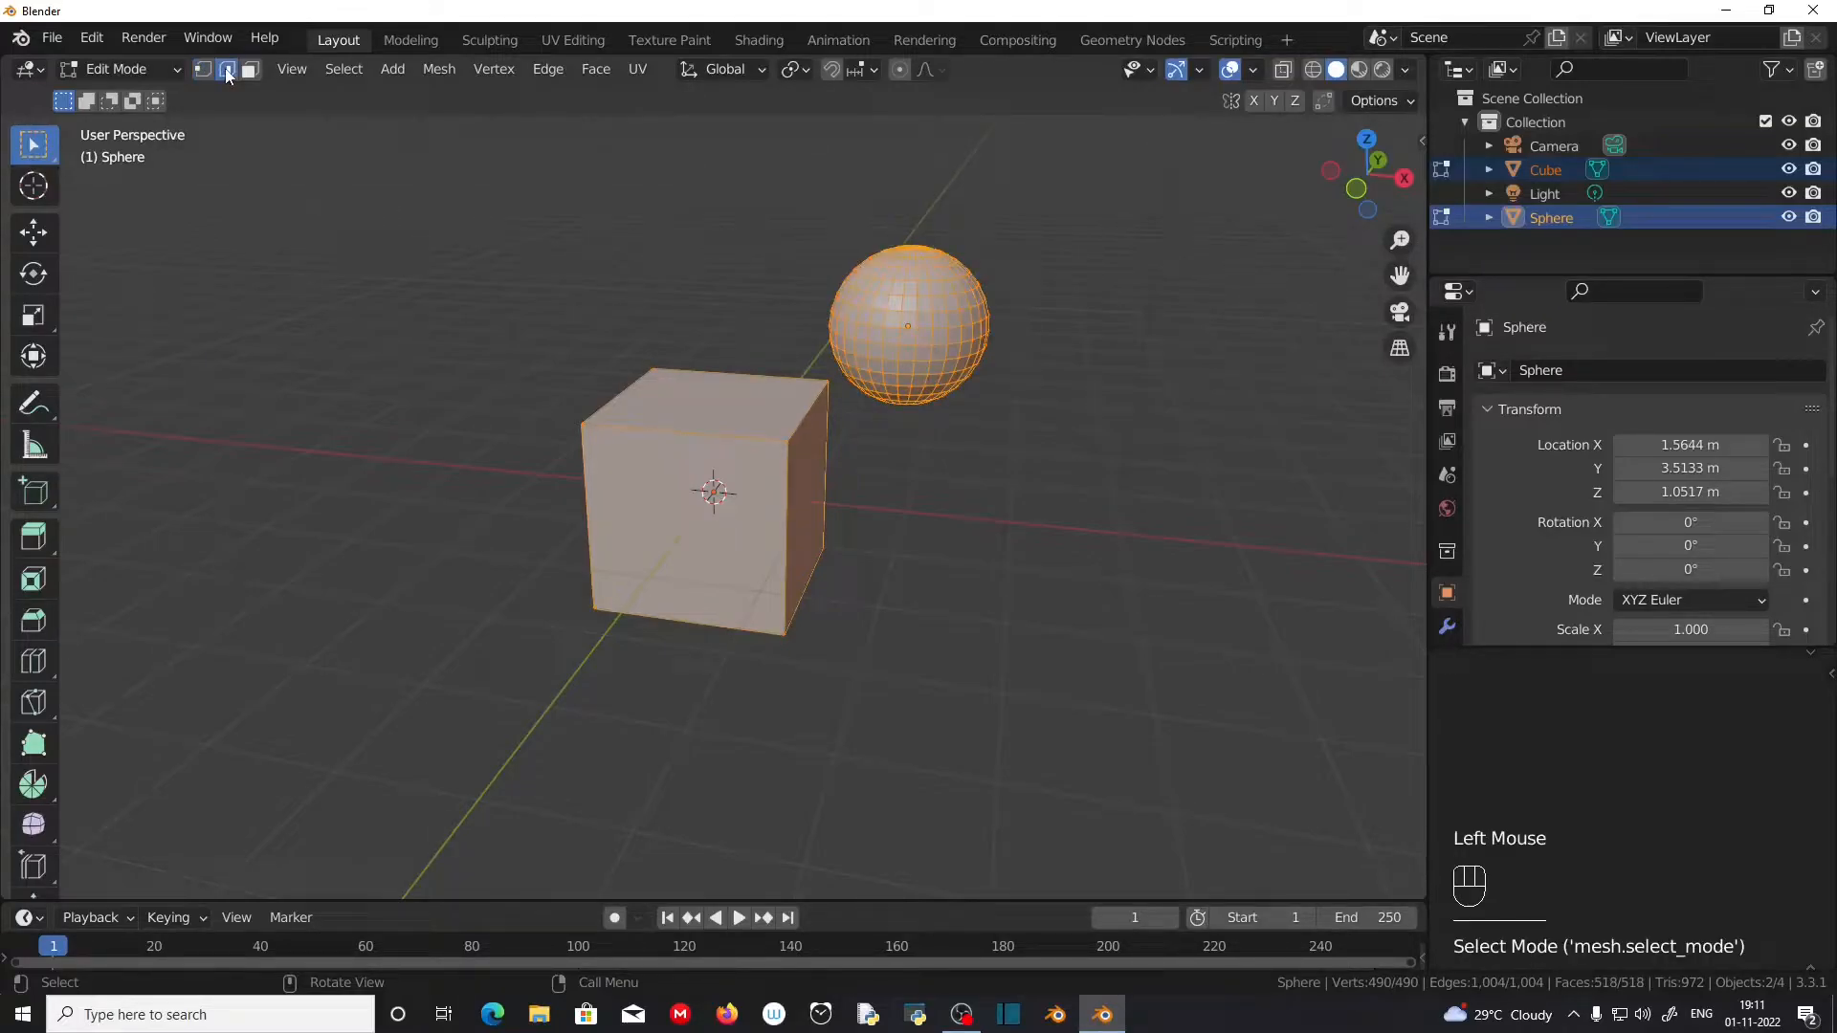
pyautogui.click(250, 70)
pyautogui.click(203, 70)
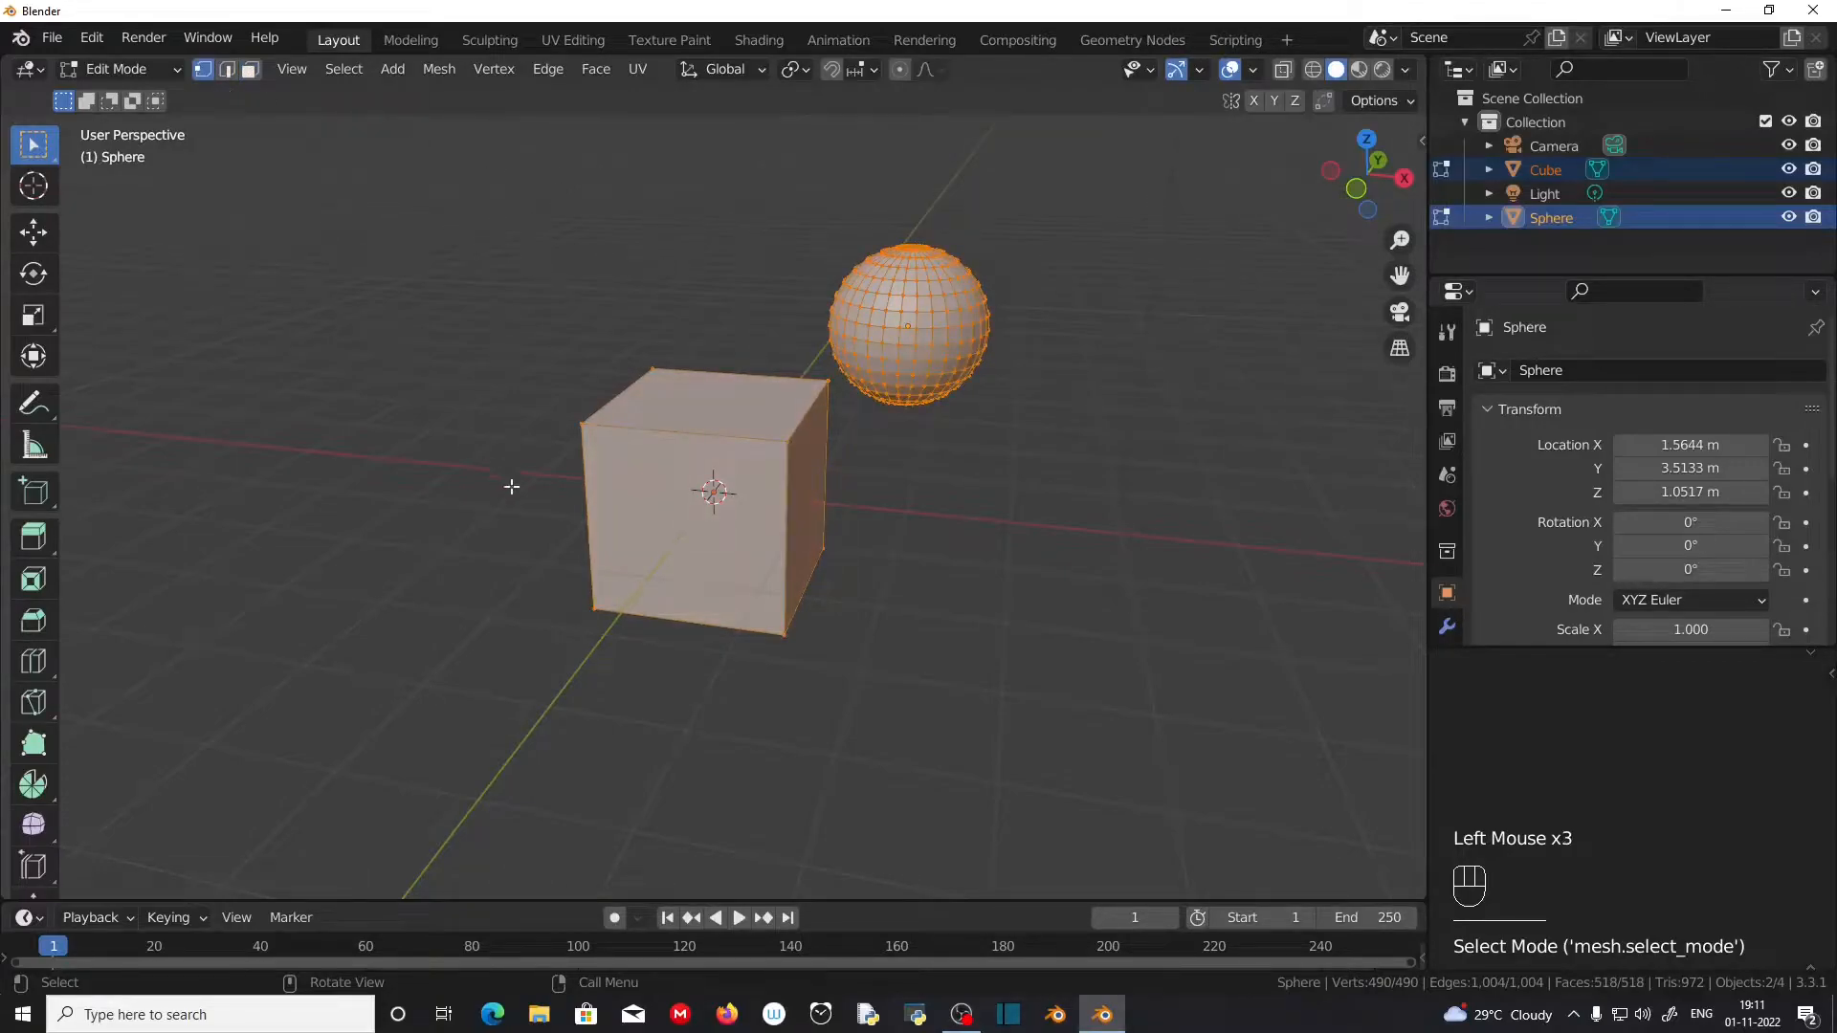
# Step: Select single vertices one after another: three top corners of the cube, followed by vertices on the lower part of the sphere
pyautogui.moveTo(951, 472); pyautogui.dragTo(585, 409, button='middle')
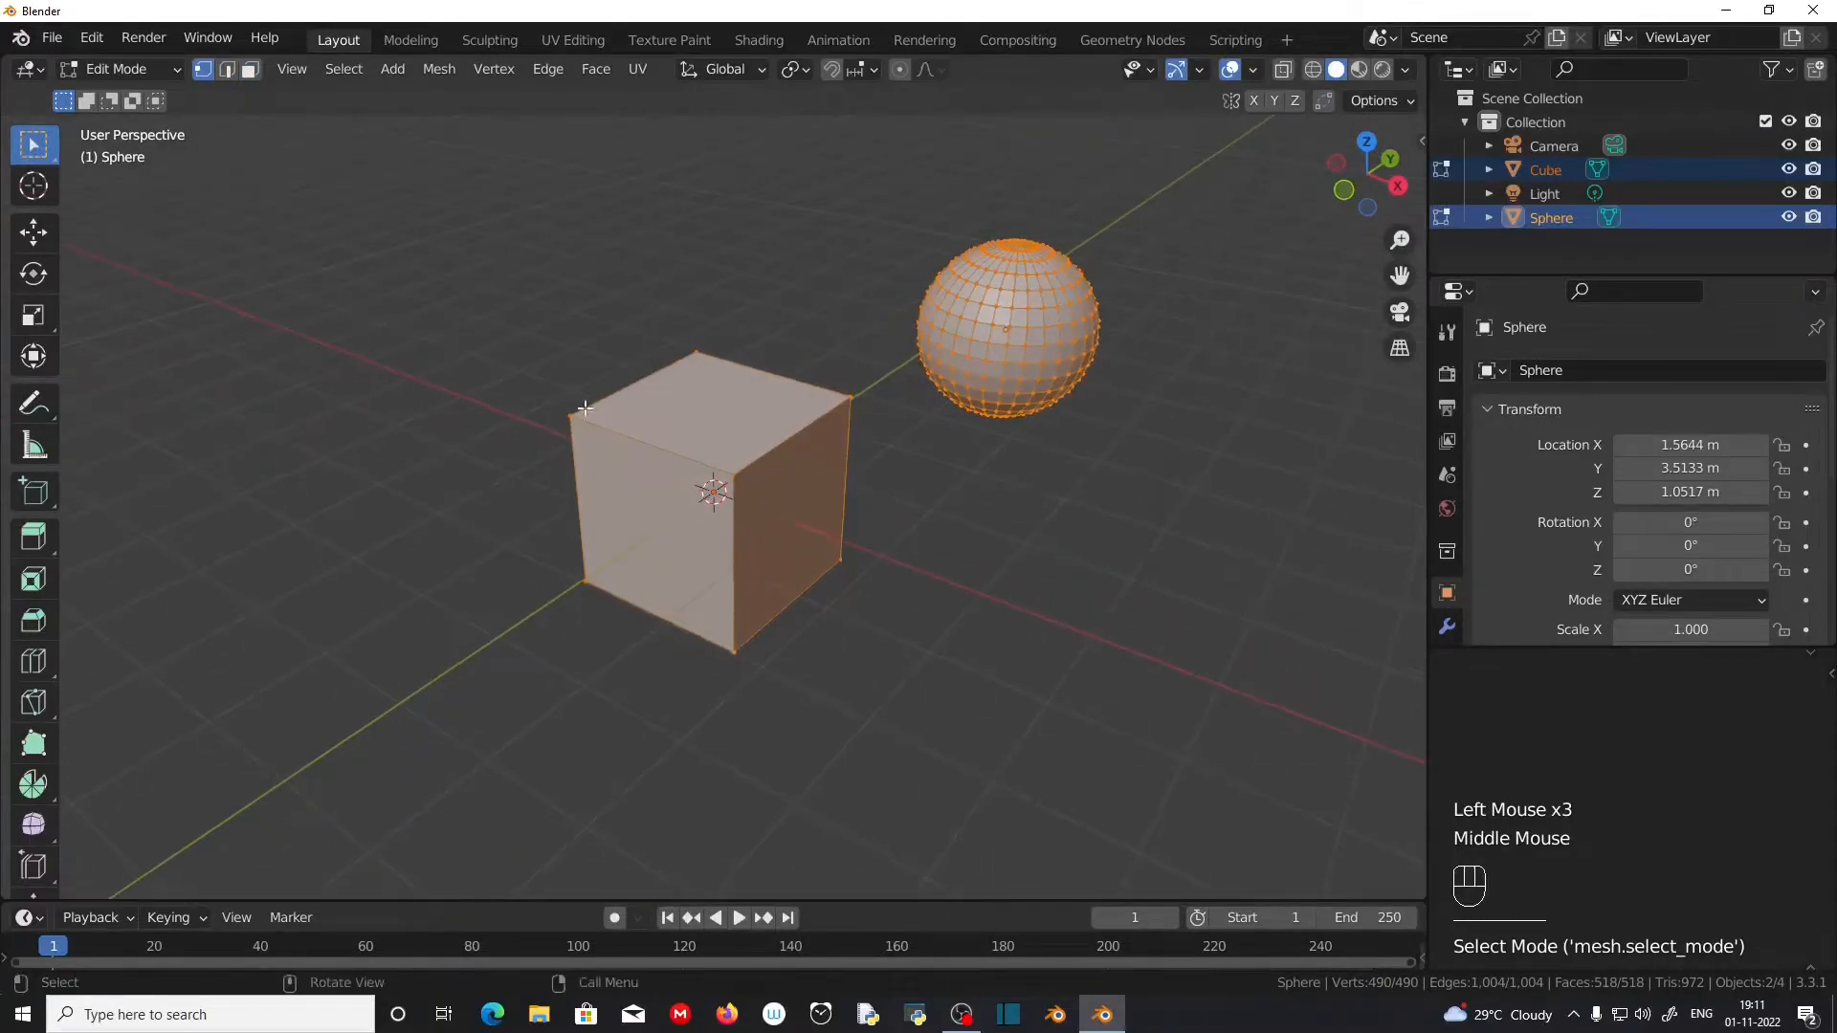
pyautogui.click(573, 415)
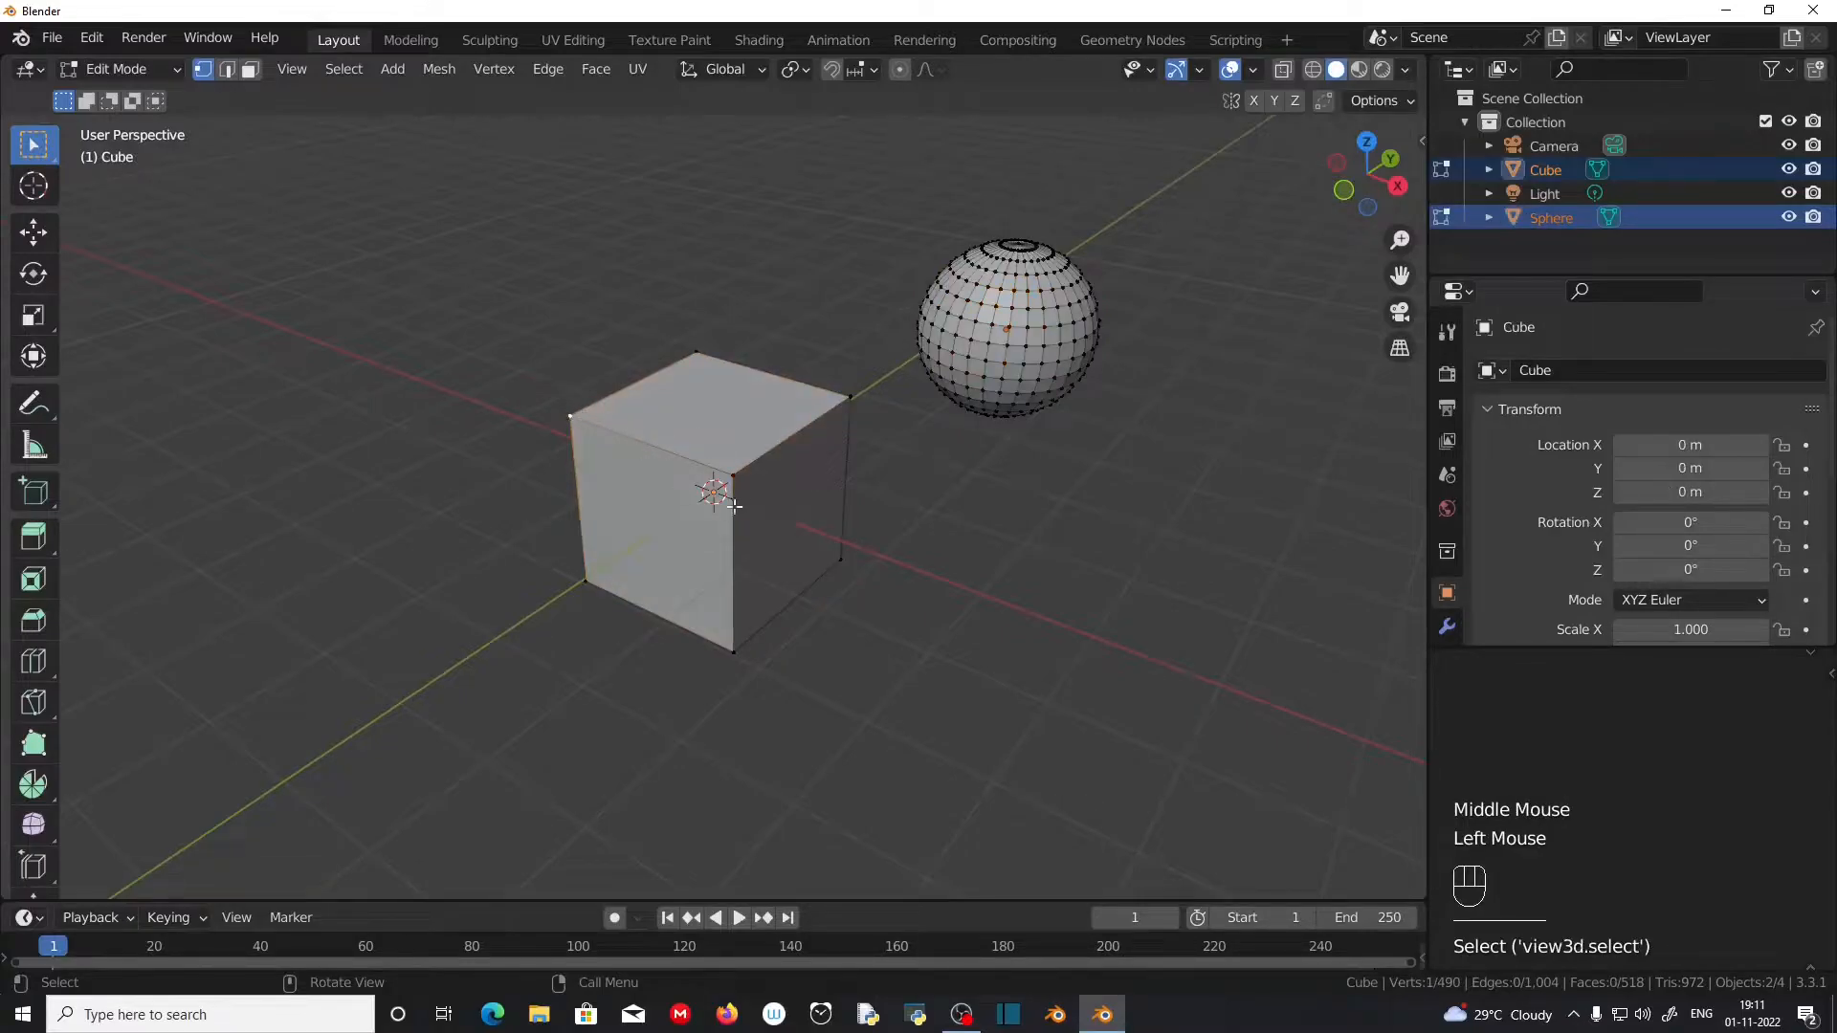
pyautogui.click(733, 474)
pyautogui.click(851, 397)
pyautogui.click(1002, 360)
pyautogui.click(1025, 365)
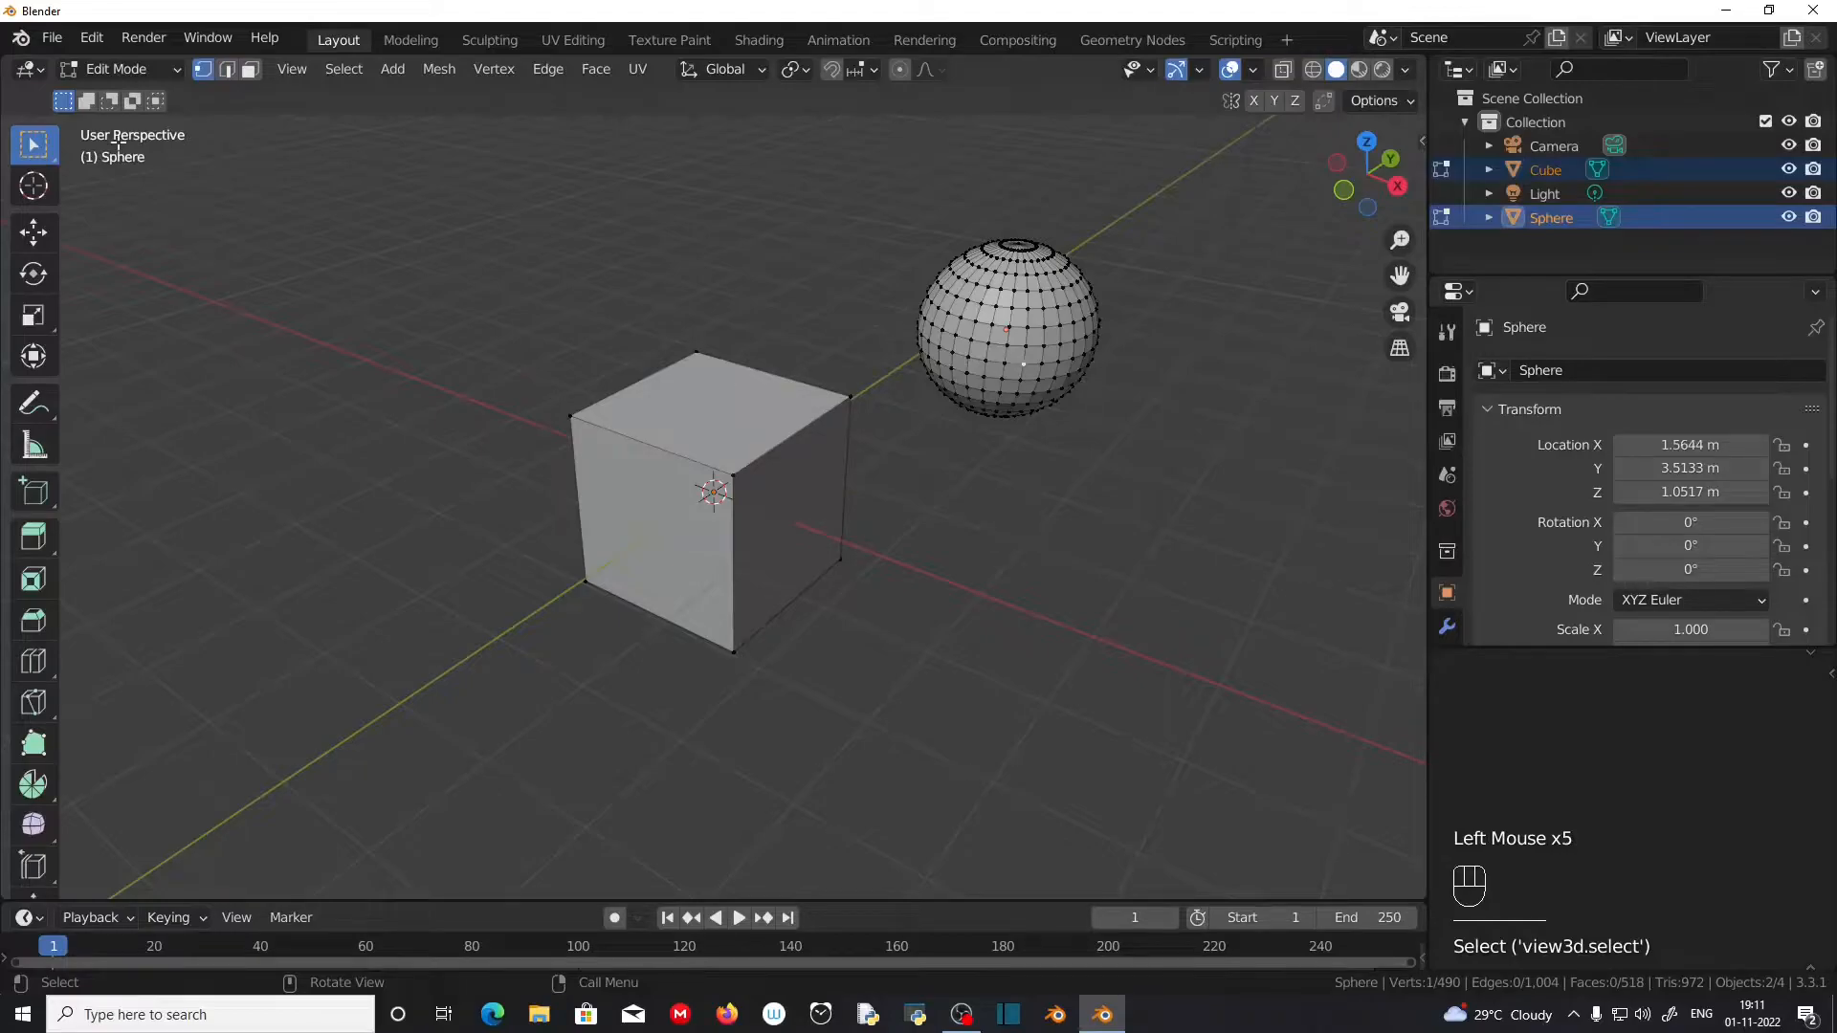
# Step: Switch to edge select and select single edges one after another: a top edge of the cube, followed by several sphere edges
pyautogui.click(227, 70)
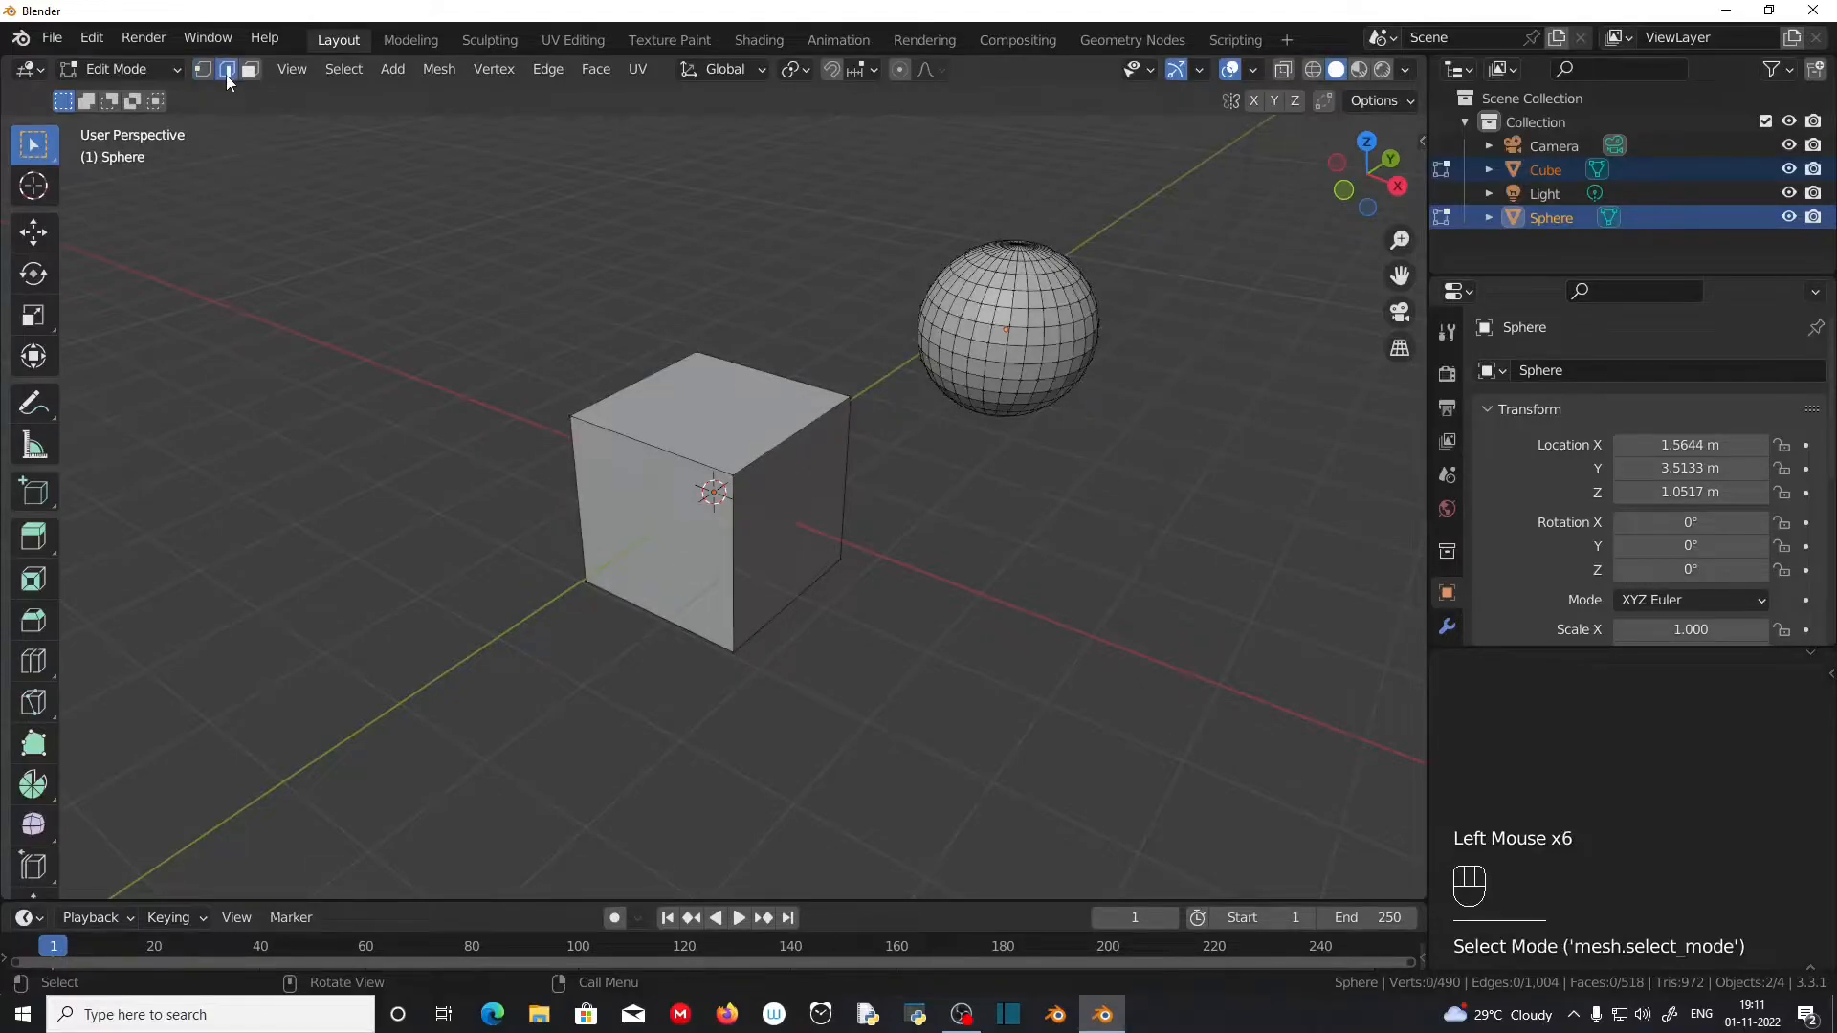
pyautogui.click(655, 440)
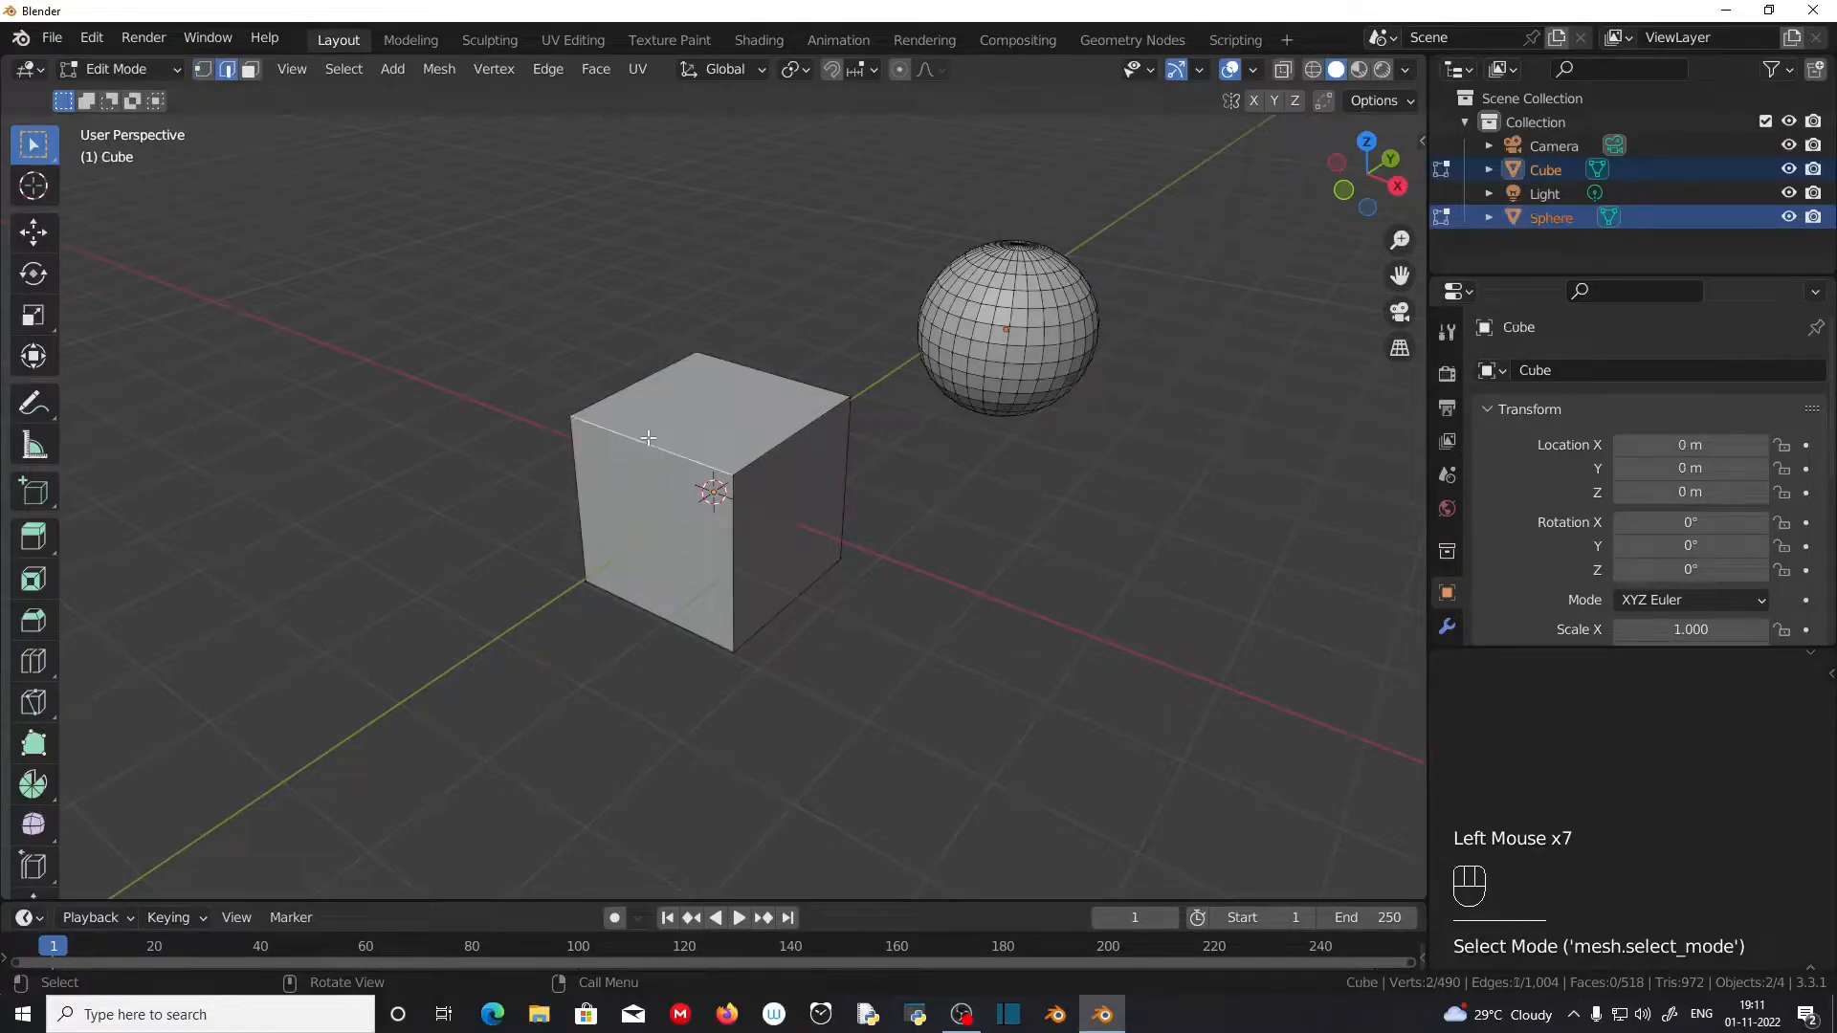
pyautogui.click(1010, 352)
pyautogui.click(1022, 366)
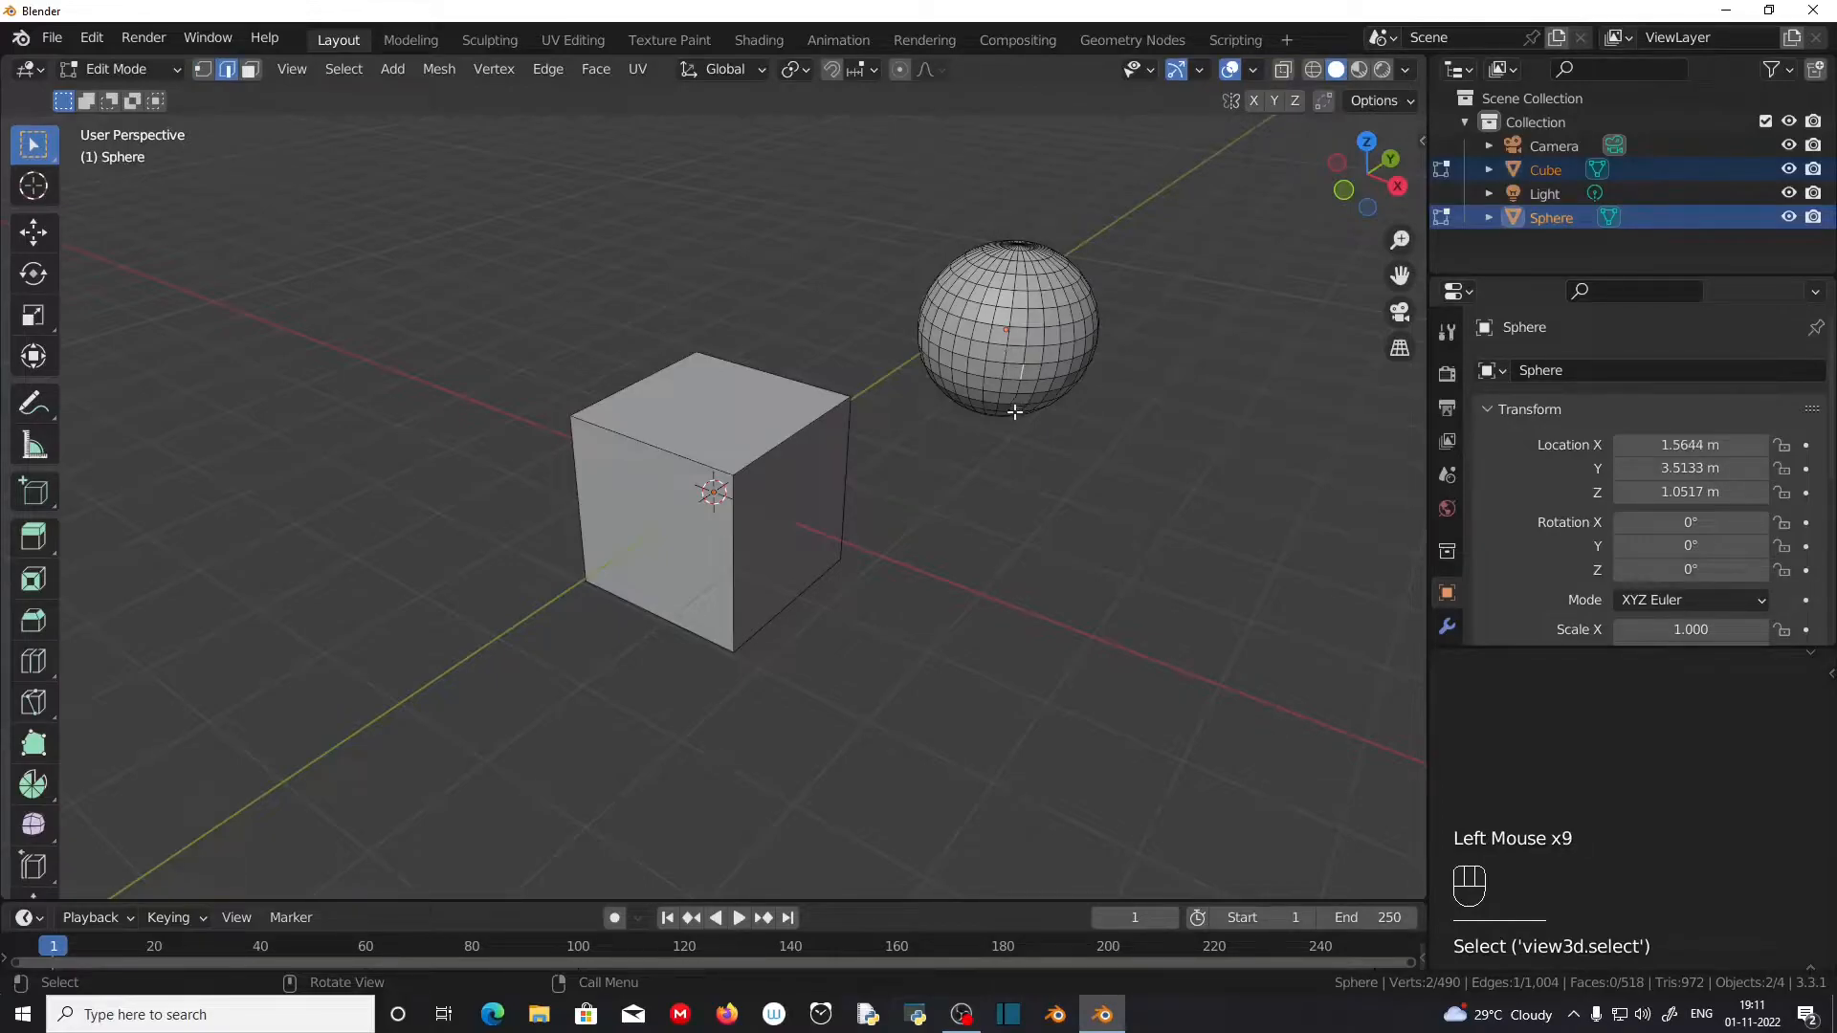
pyautogui.click(986, 299)
pyautogui.click(1025, 316)
# Step: Switch to face select and select single faces in turn: the cube's top and two visible sides, followed by three sphere faces
pyautogui.click(249, 69)
pyautogui.click(689, 420)
pyautogui.click(683, 473)
pyautogui.click(812, 488)
pyautogui.click(731, 386)
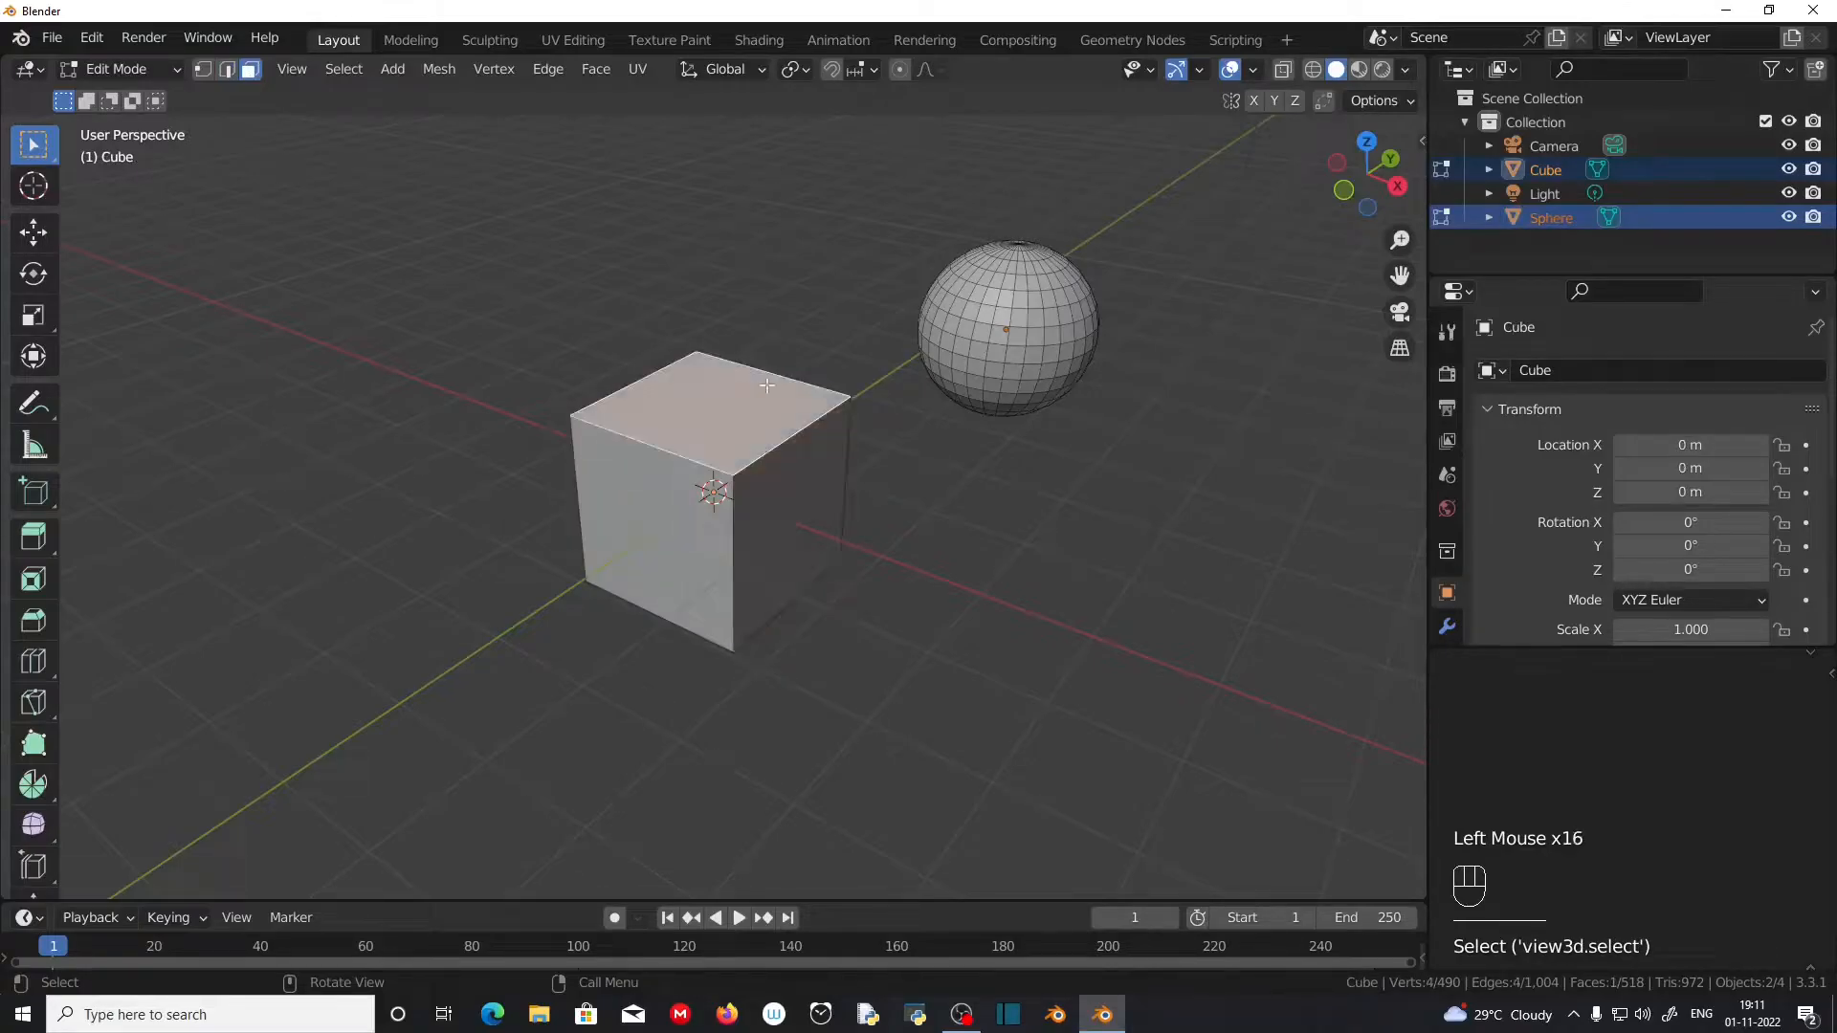
pyautogui.click(1013, 314)
pyautogui.click(1015, 371)
pyautogui.click(1064, 341)
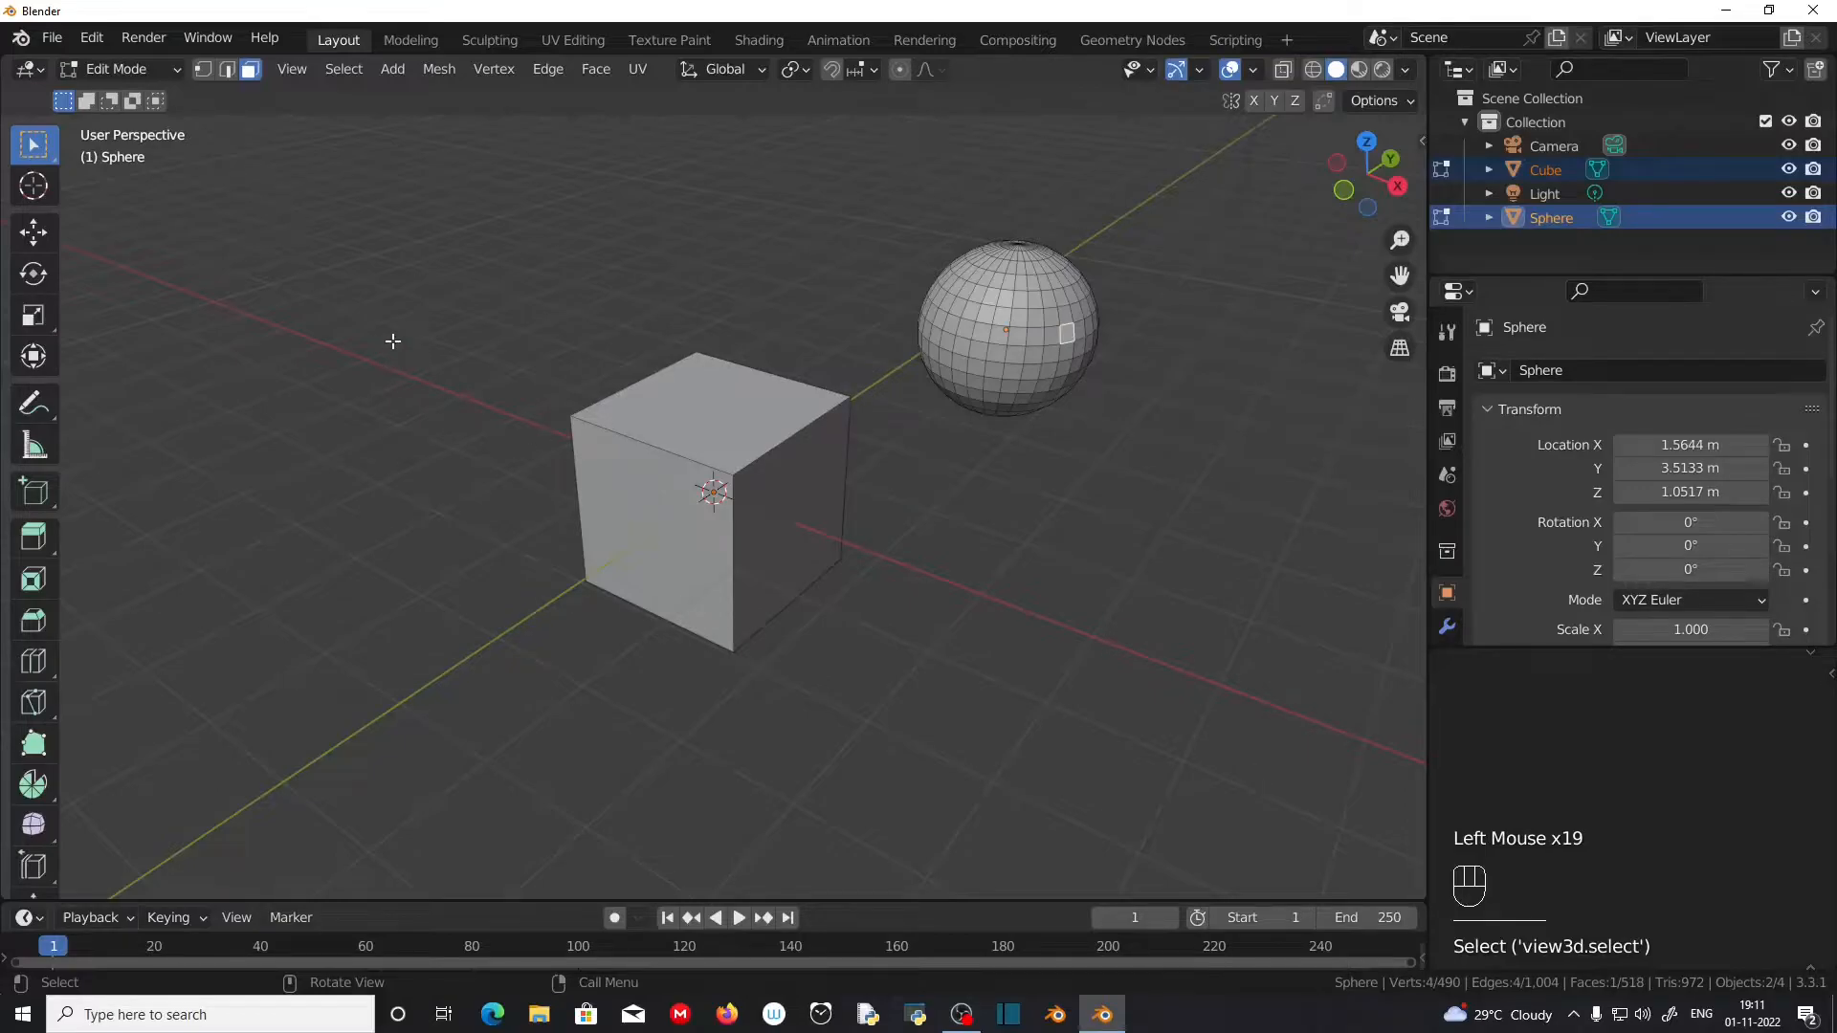
# Step: Enable edge and vertex select in addition to face select so all three selection modes are active together
pyautogui.press('shift')
pyautogui.keyDown('shift'); pyautogui.click(222, 75); pyautogui.keyUp('shift')
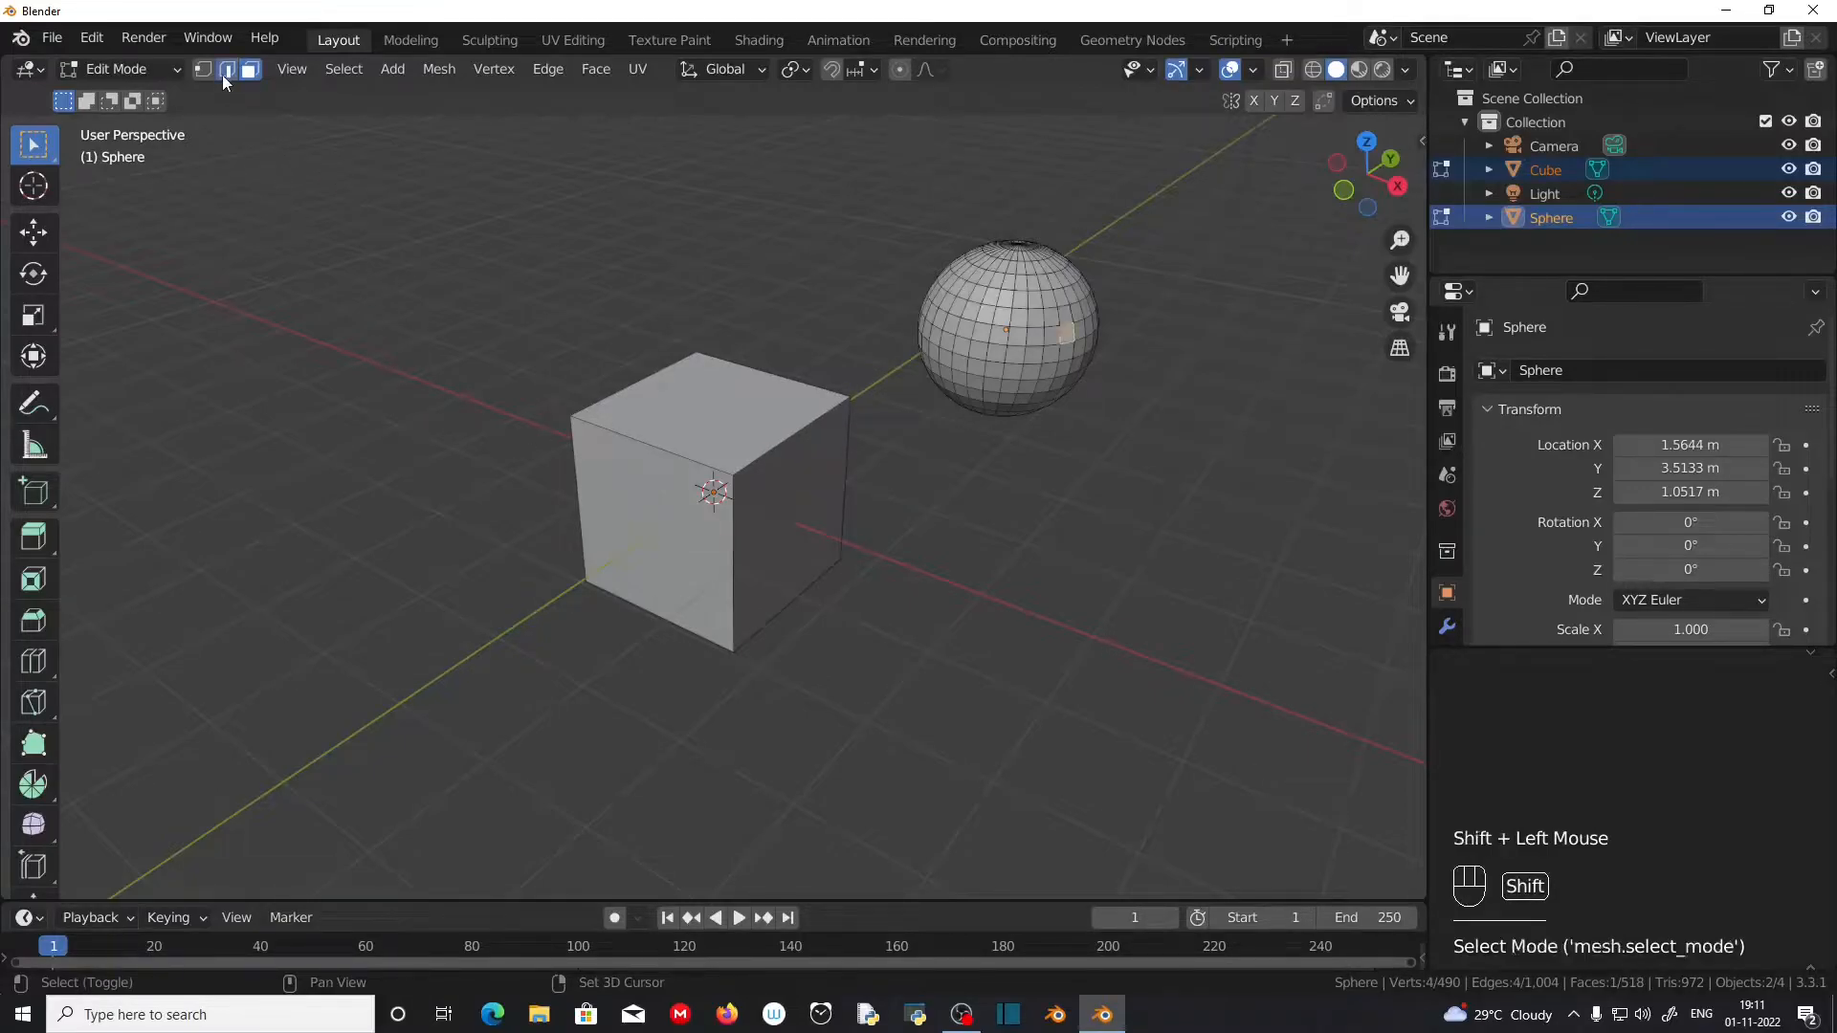
pyautogui.keyDown('shift'); pyautogui.click(203, 71); pyautogui.keyUp('shift')
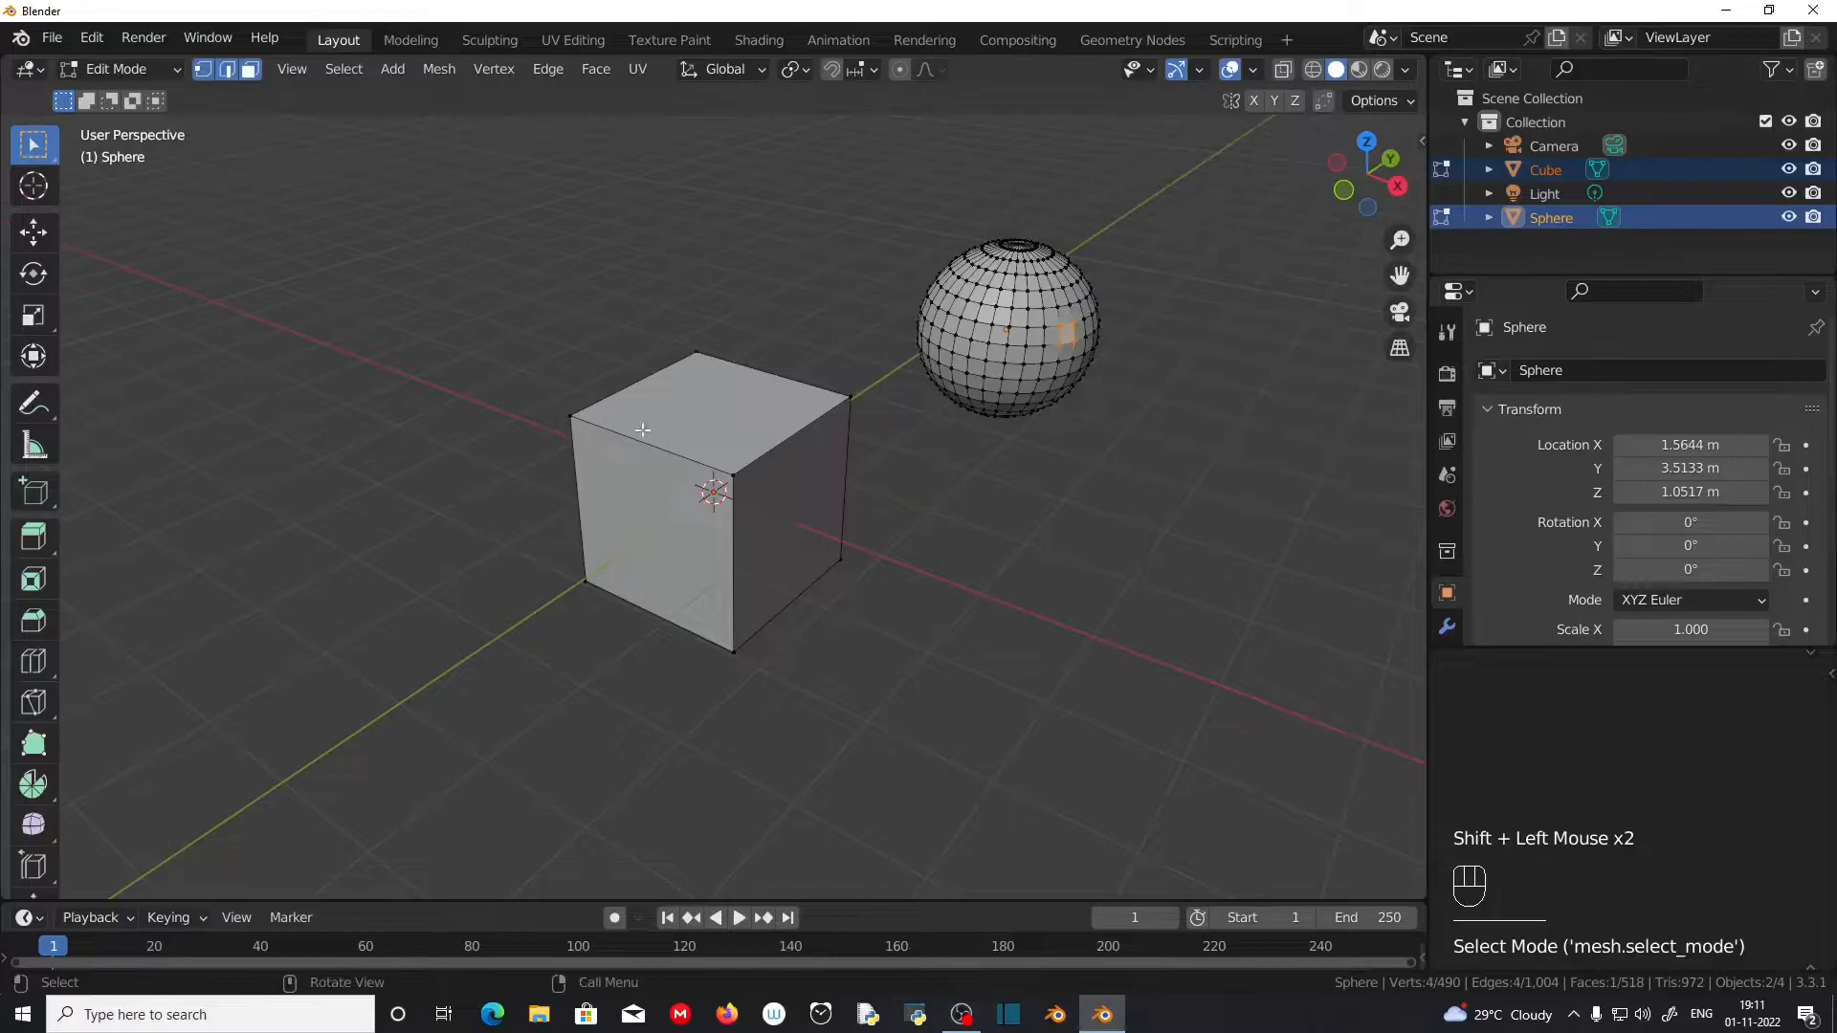
# Step: With all three modes active, select a face, an edge and a corner vertex of the cube, followed by different elements of the sphere
pyautogui.scroll(1, 734, 438)
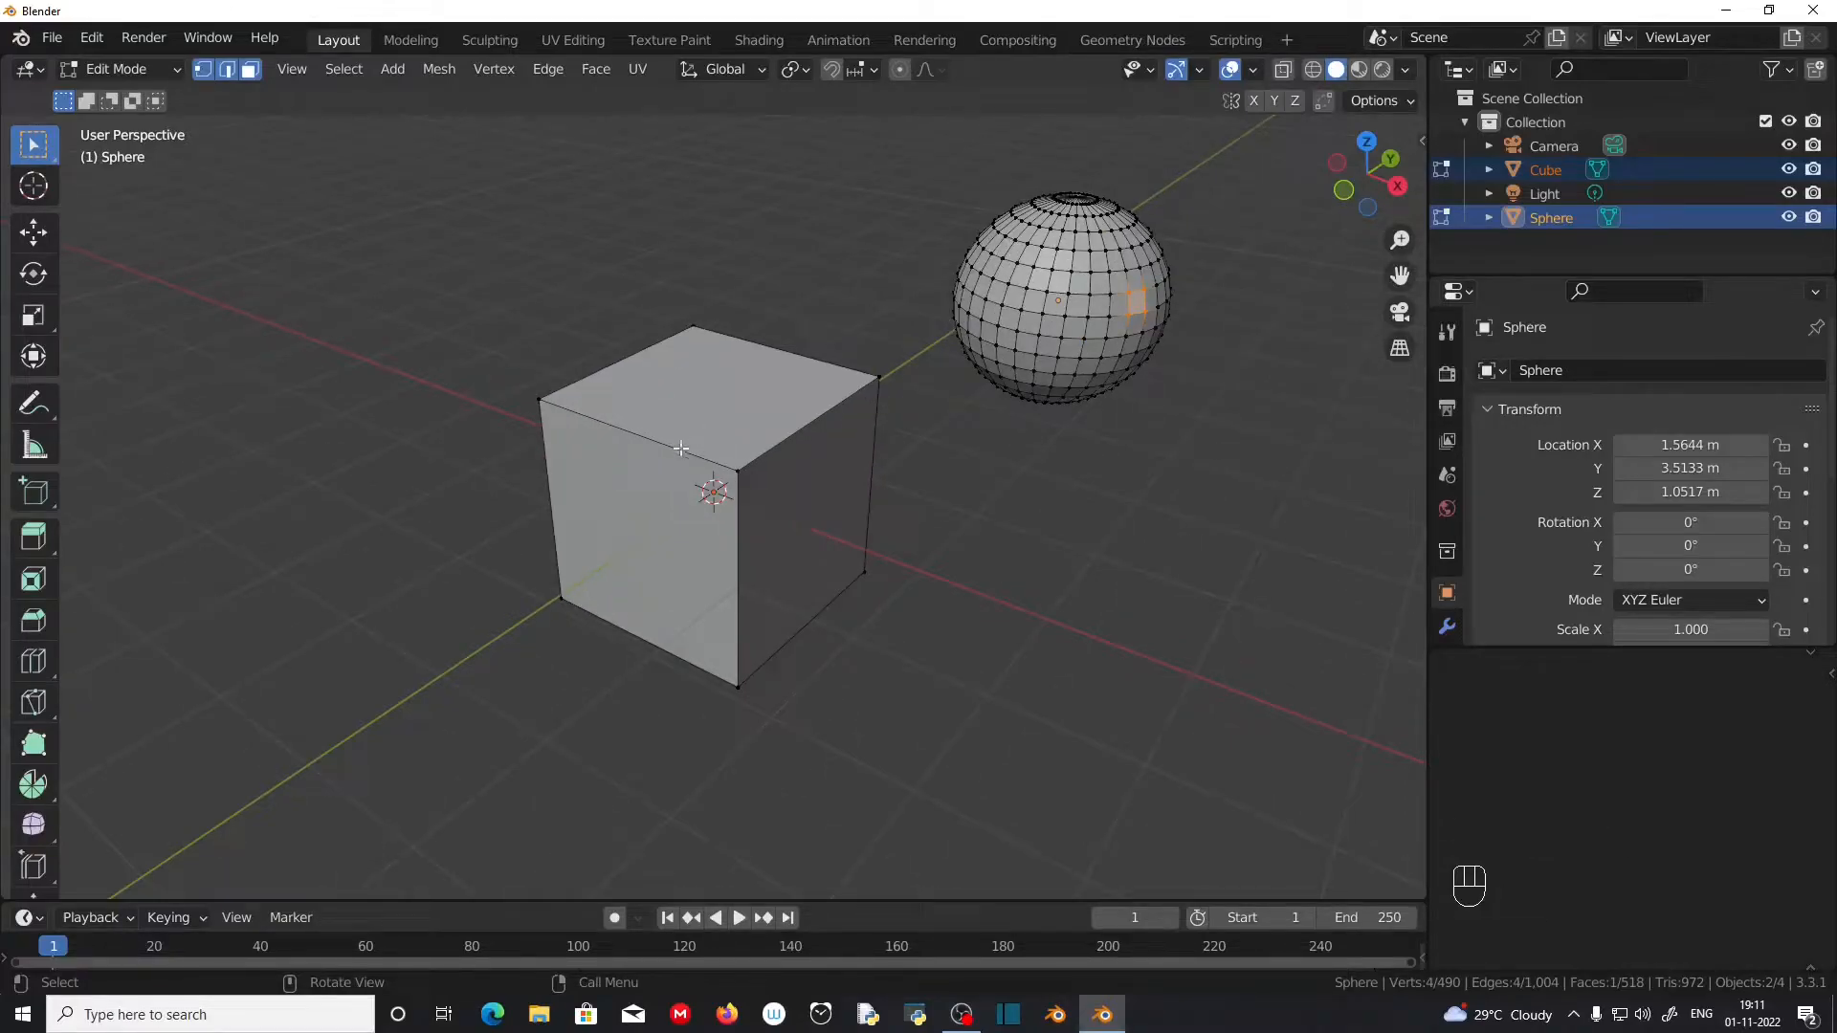
pyautogui.click(671, 541)
pyautogui.click(789, 445)
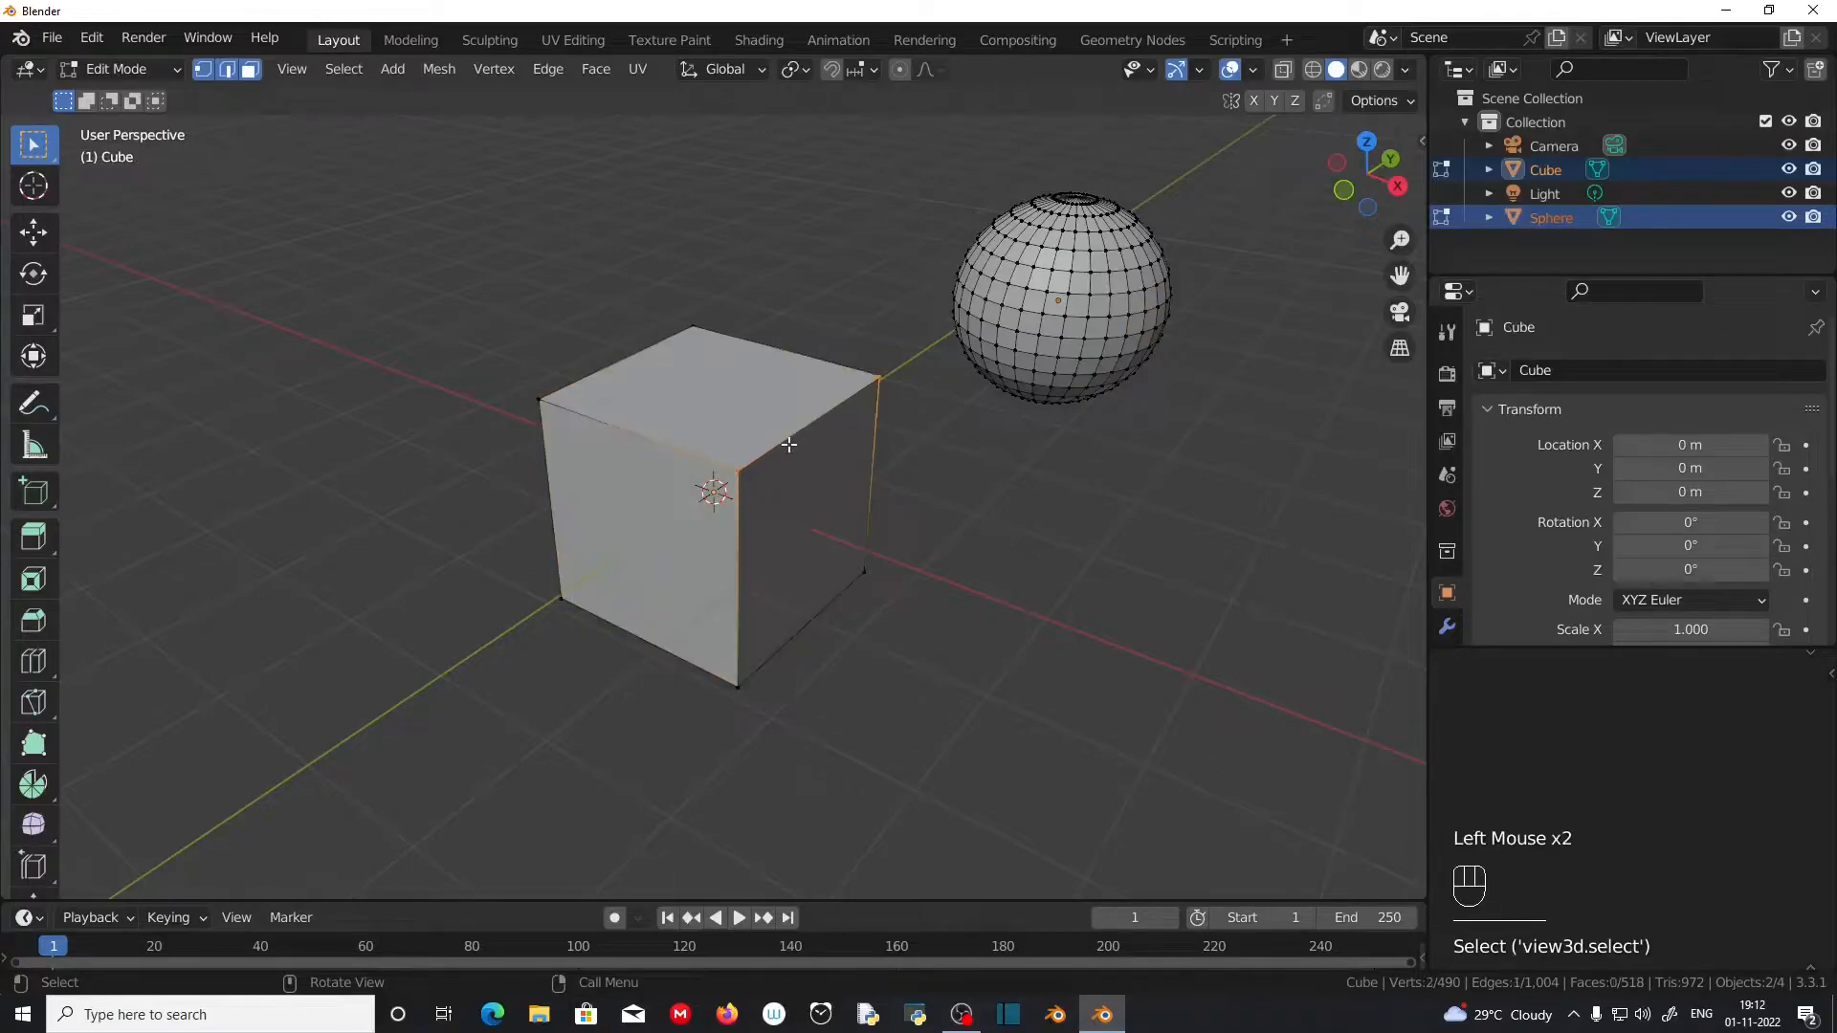
pyautogui.click(738, 470)
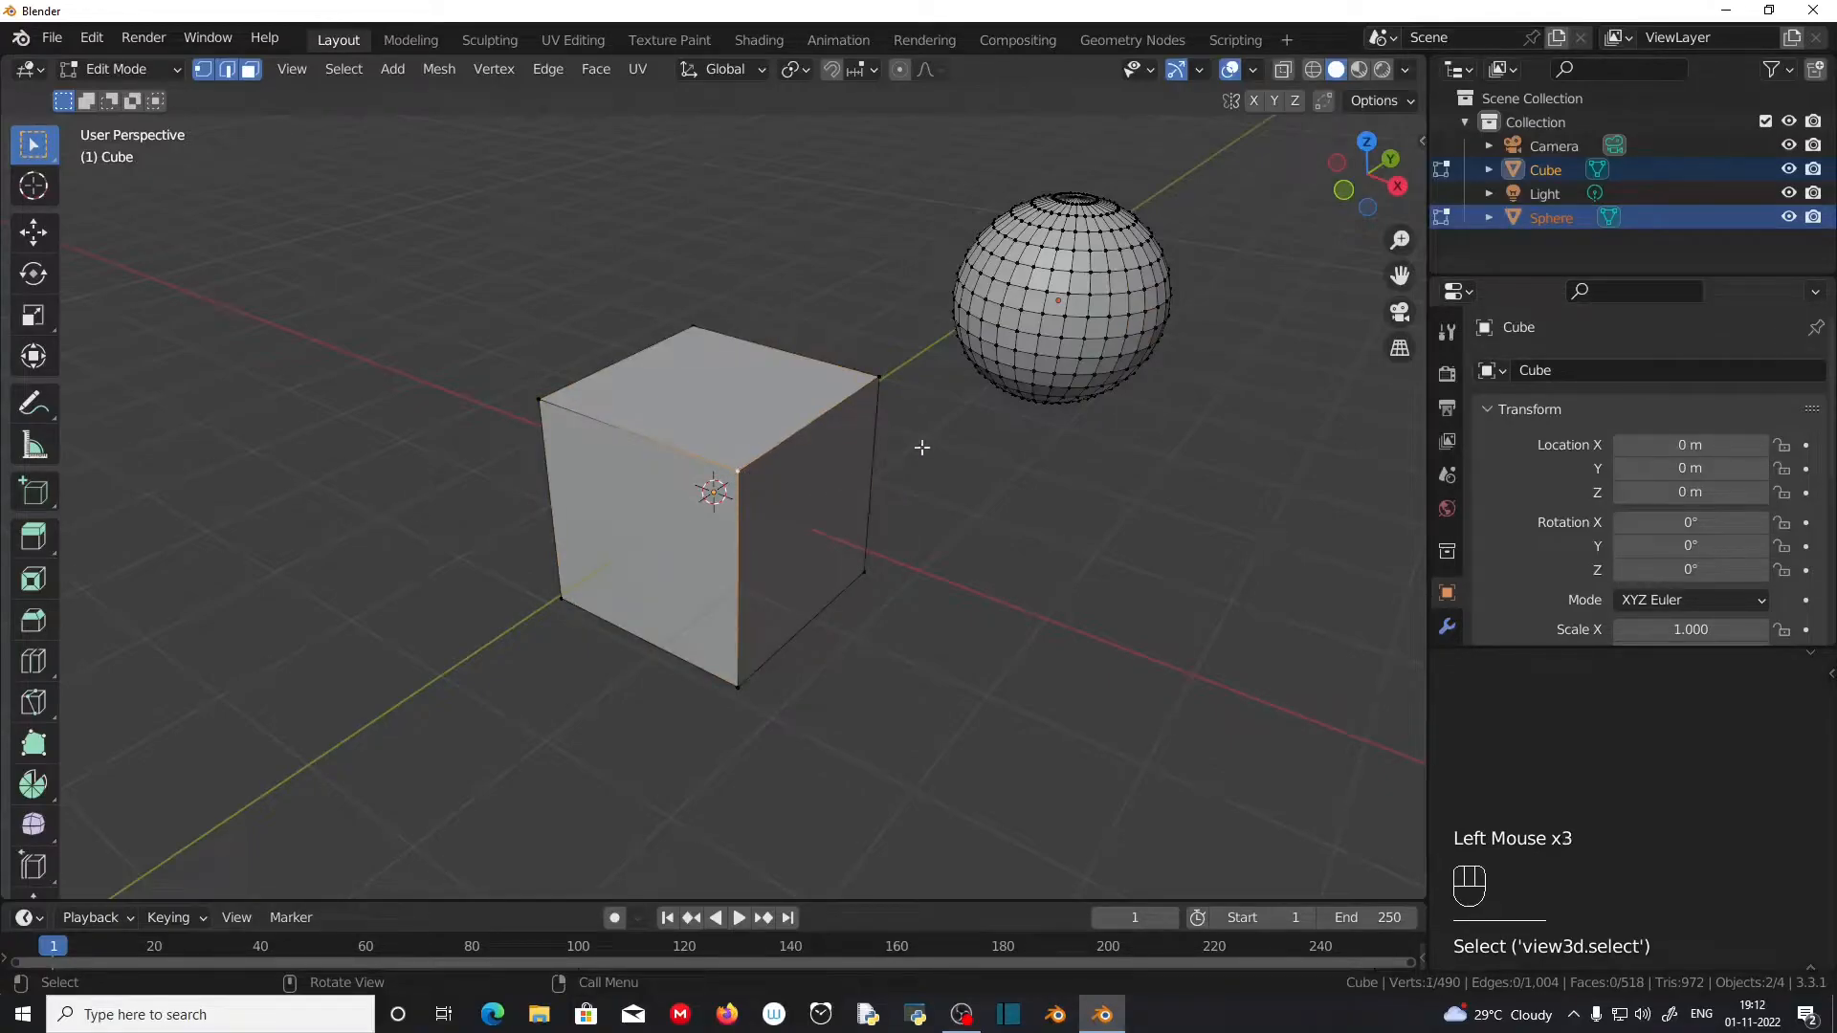
pyautogui.click(1047, 295)
pyautogui.click(1057, 305)
pyautogui.click(1057, 338)
pyautogui.click(1038, 346)
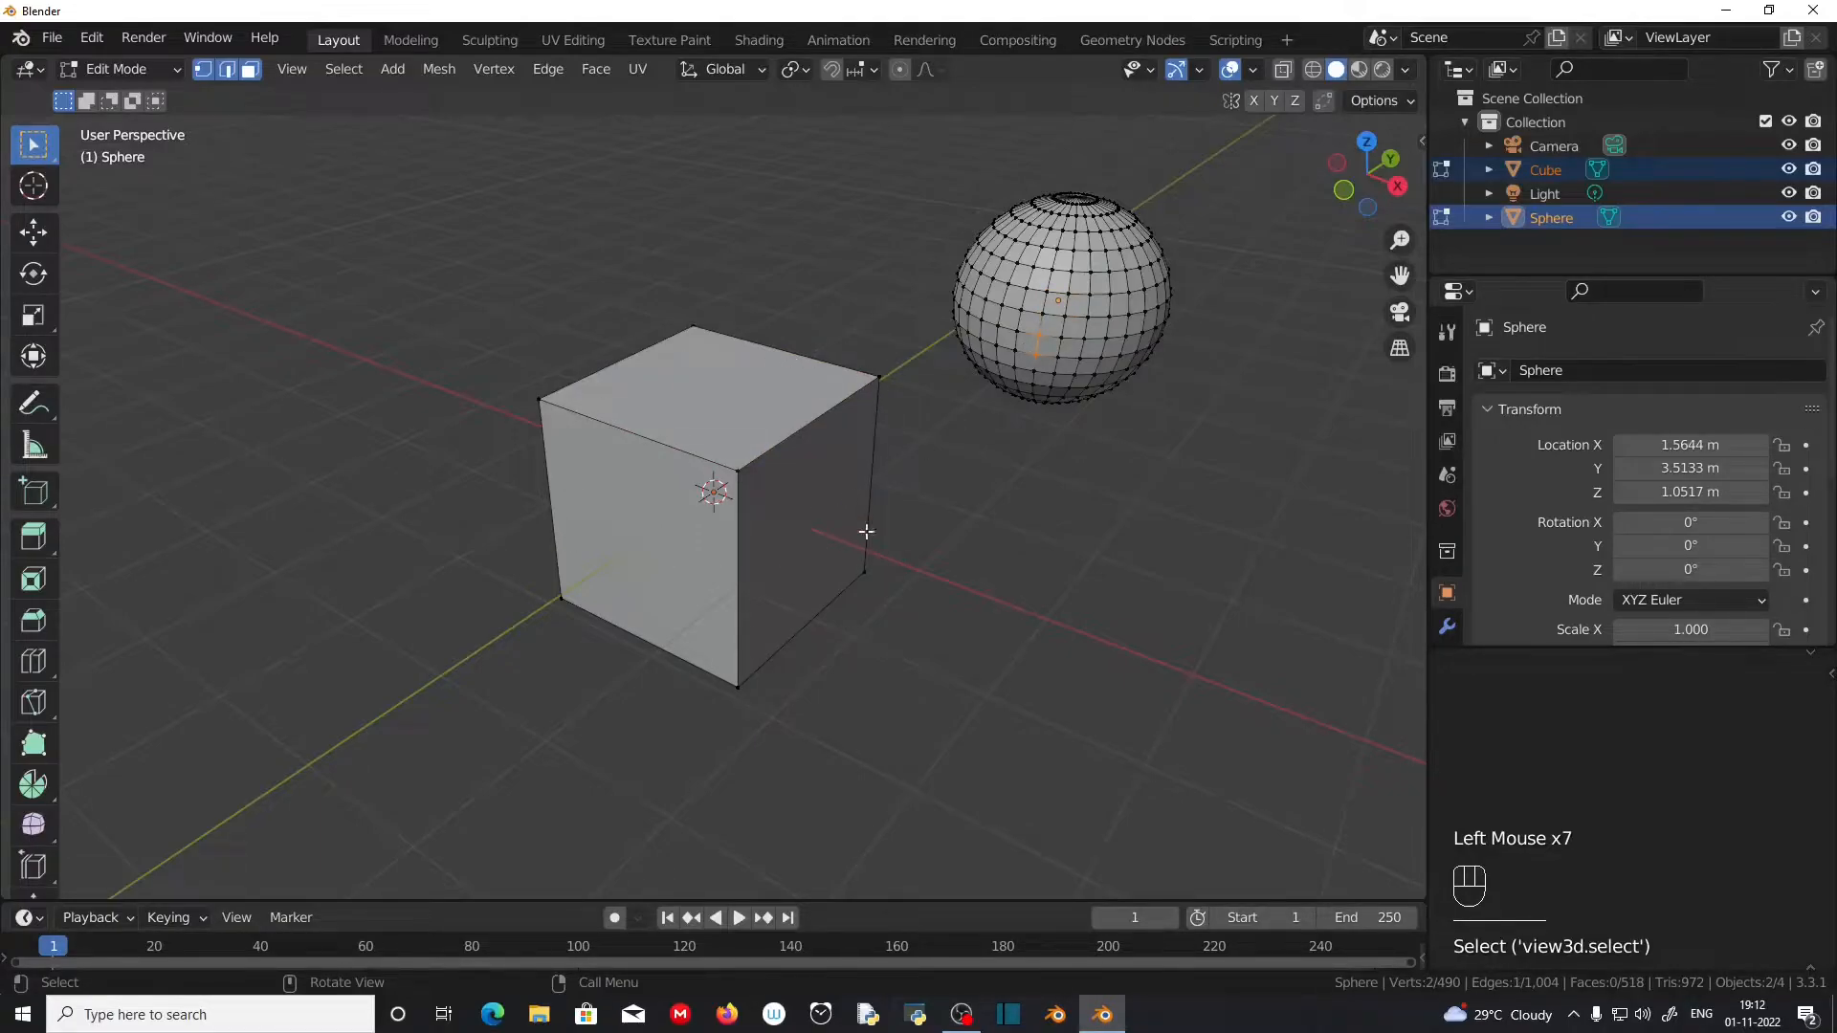
# Step: Restrict selection to vertices only and select two top corners of the cube one after the other
pyautogui.click(205, 78)
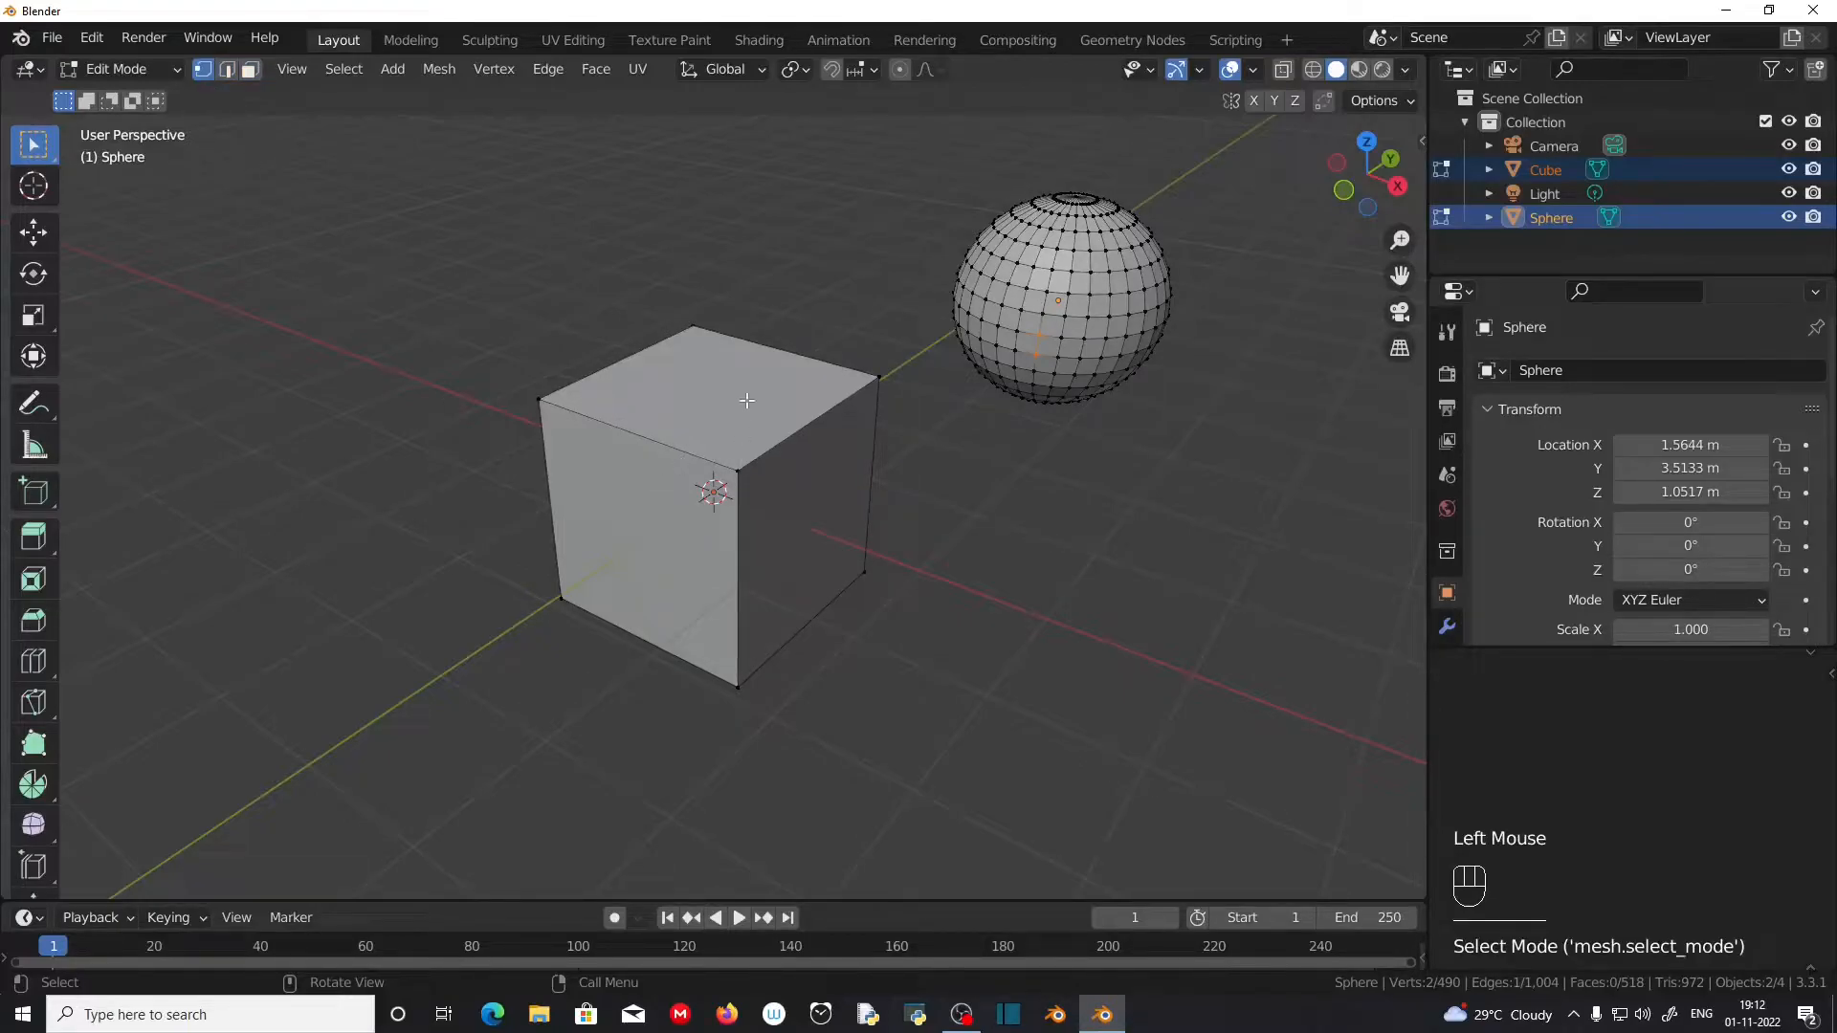
pyautogui.click(737, 470)
pyautogui.click(879, 377)
pyautogui.moveTo(904, 552); pyautogui.dragTo(772, 560, button='middle')
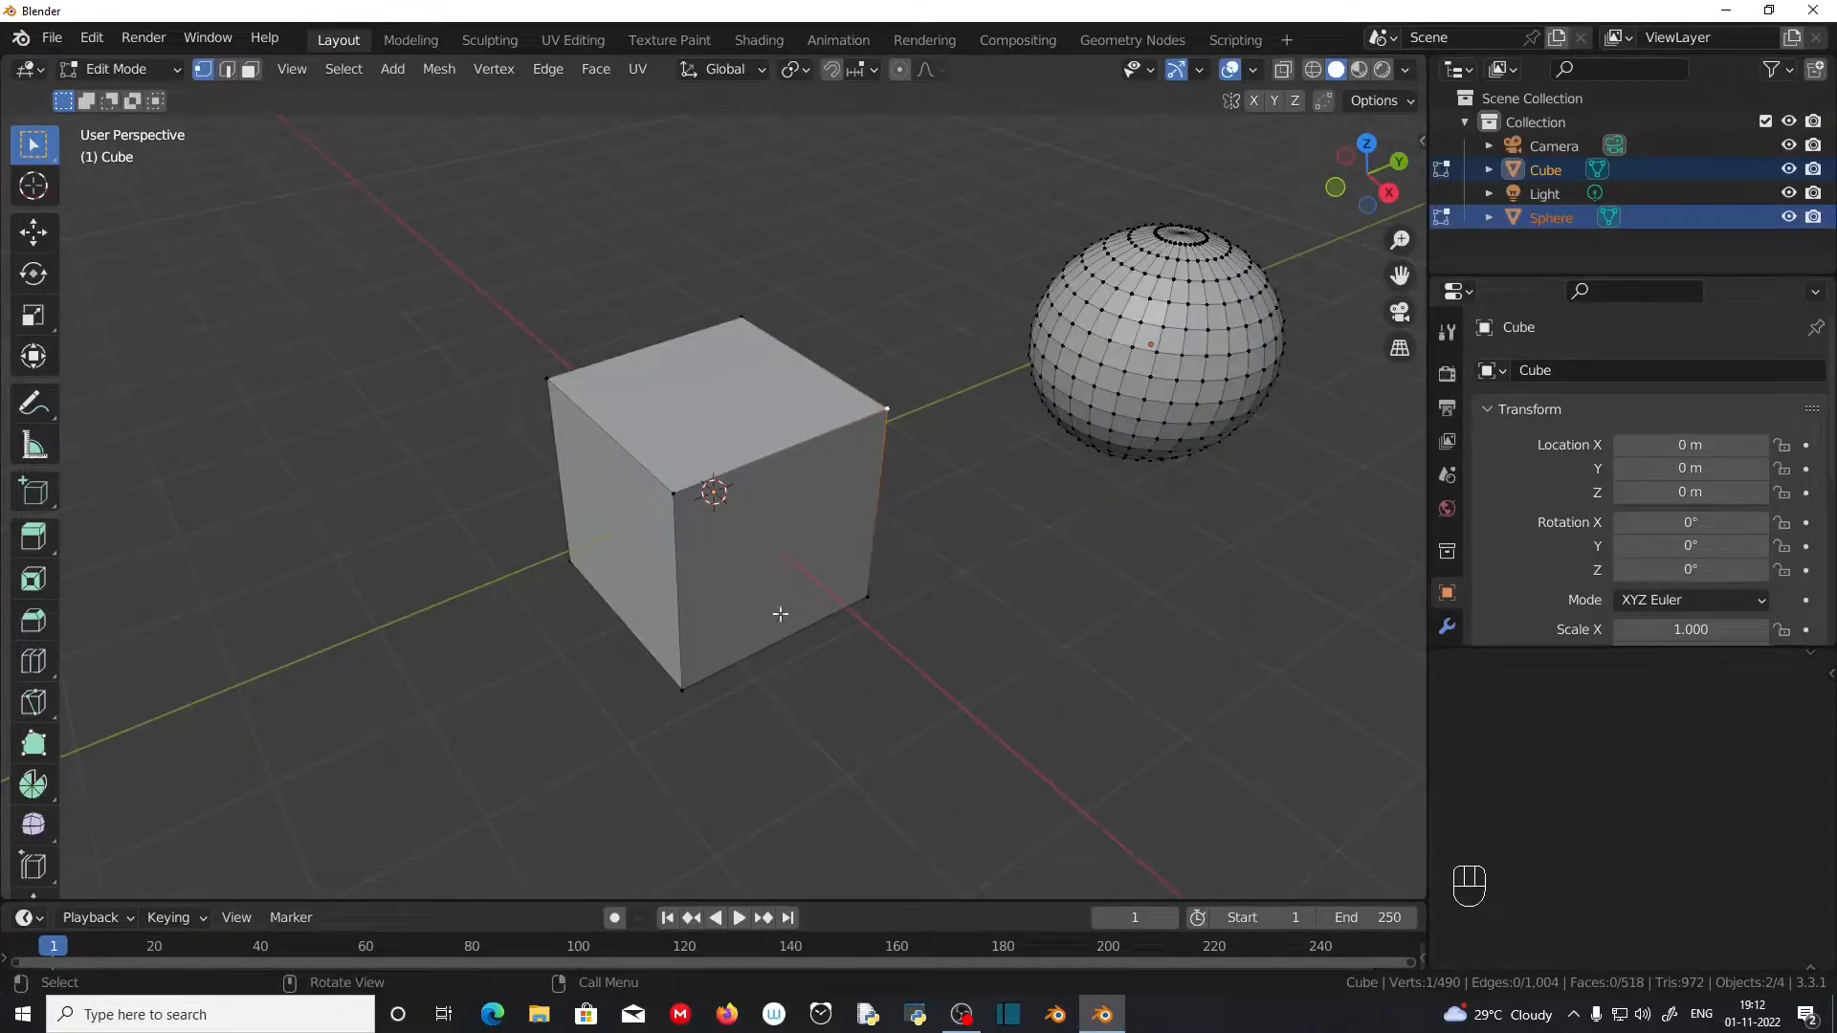
# Step: Return to Object Mode, select only the cube, and enter Edit Mode for it alone
pyautogui.press('Tab')
pyautogui.click(748, 451)
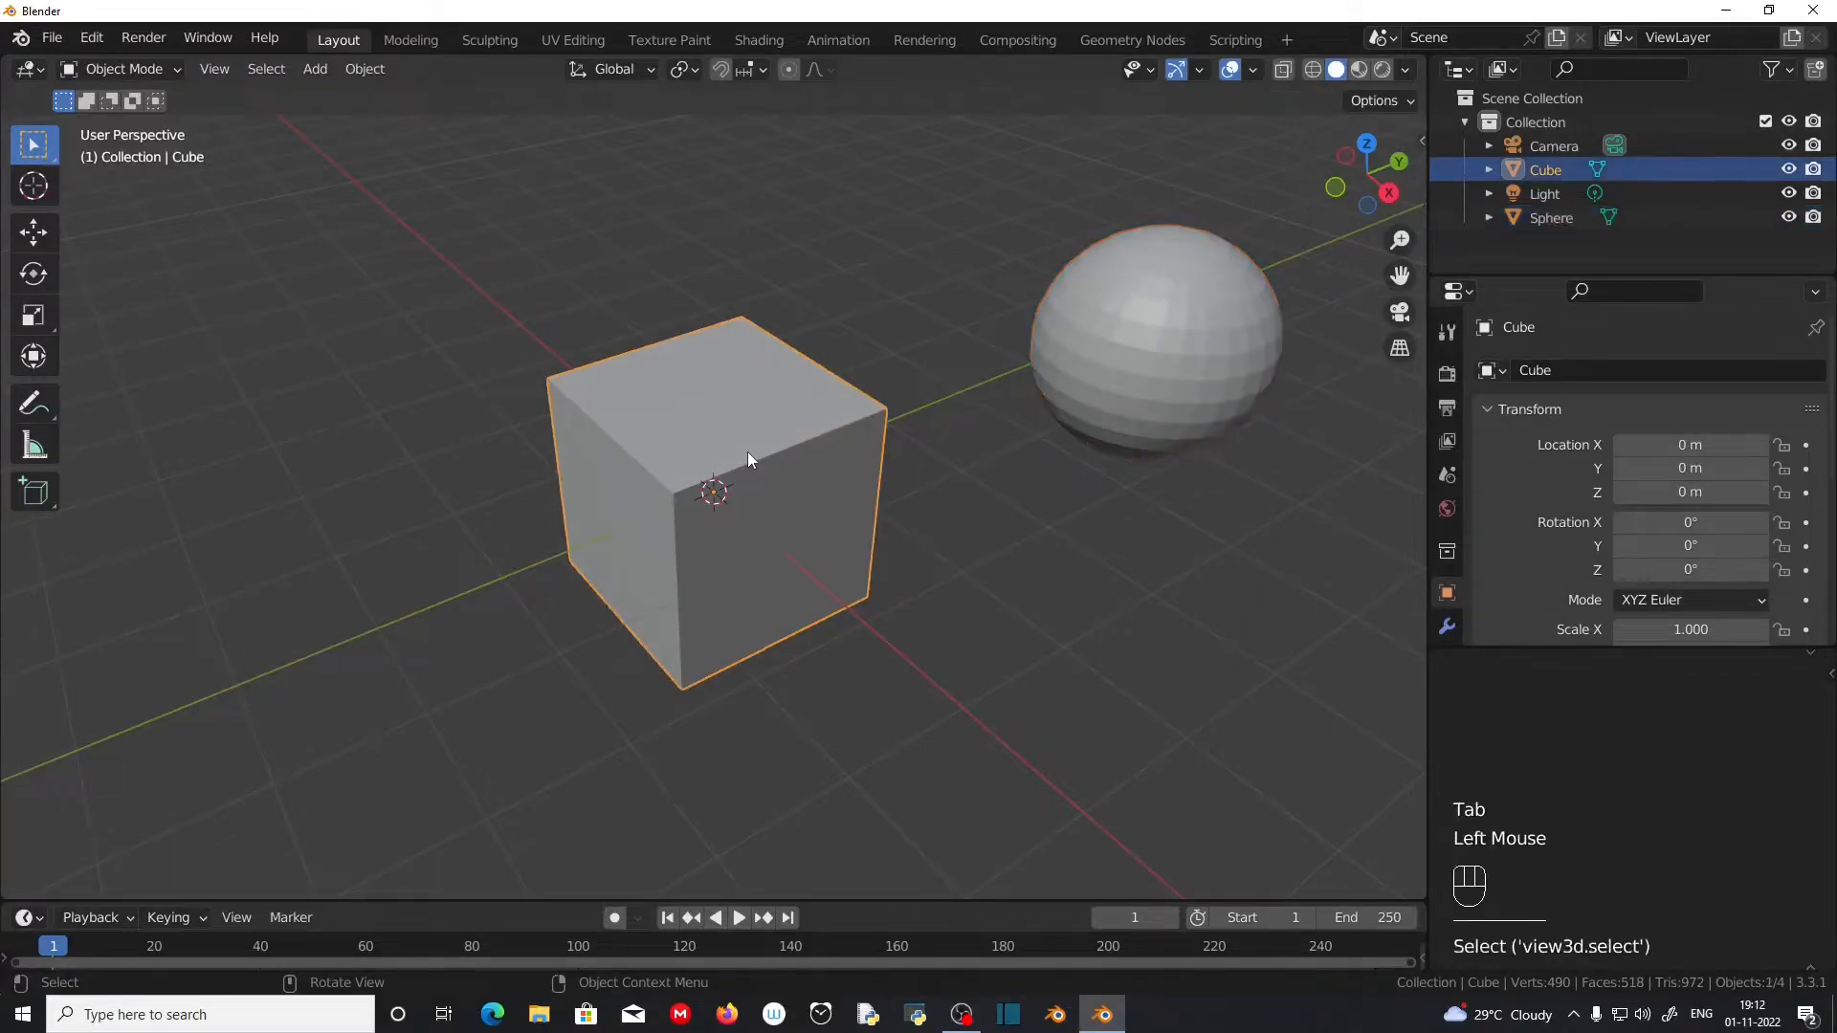
pyautogui.press('Tab')
pyautogui.scroll(2, 686, 519)
pyautogui.scroll(-2, 686, 520)
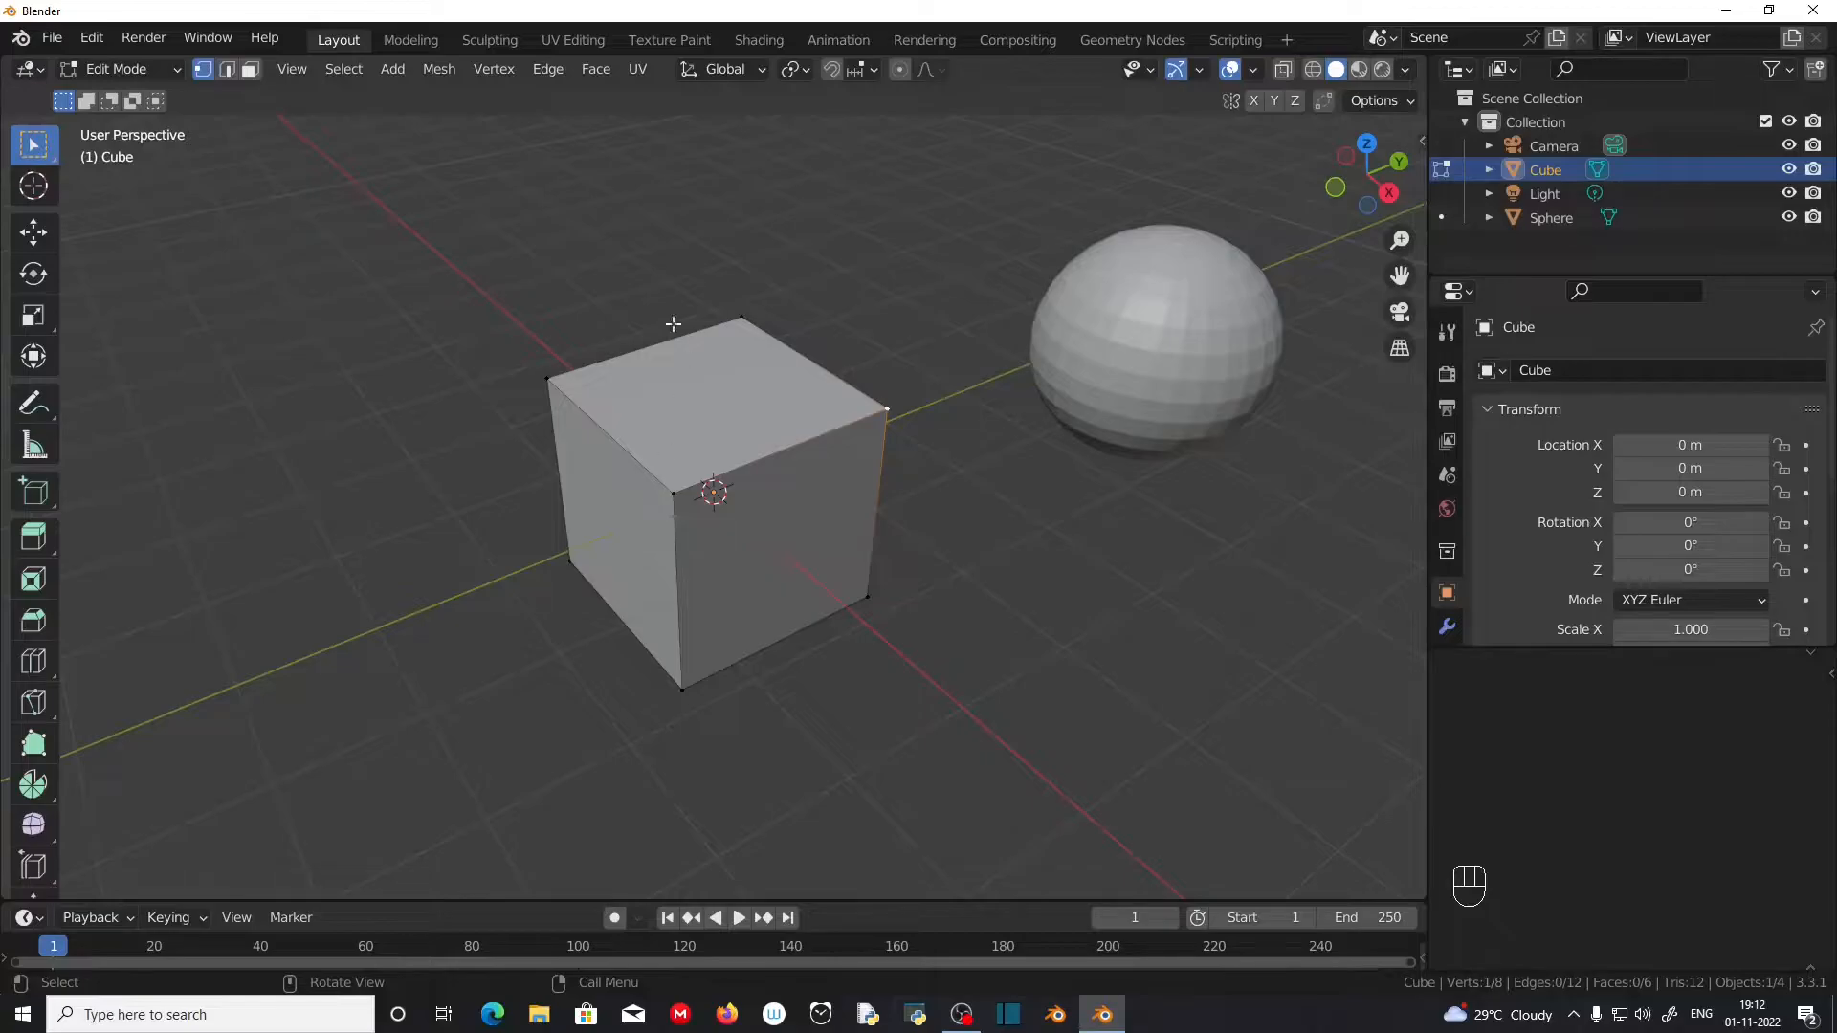
# Step: Select the cube's entire mesh, scale it down freehand and rotate it about 40 degrees in the view plane
pyautogui.press('a')
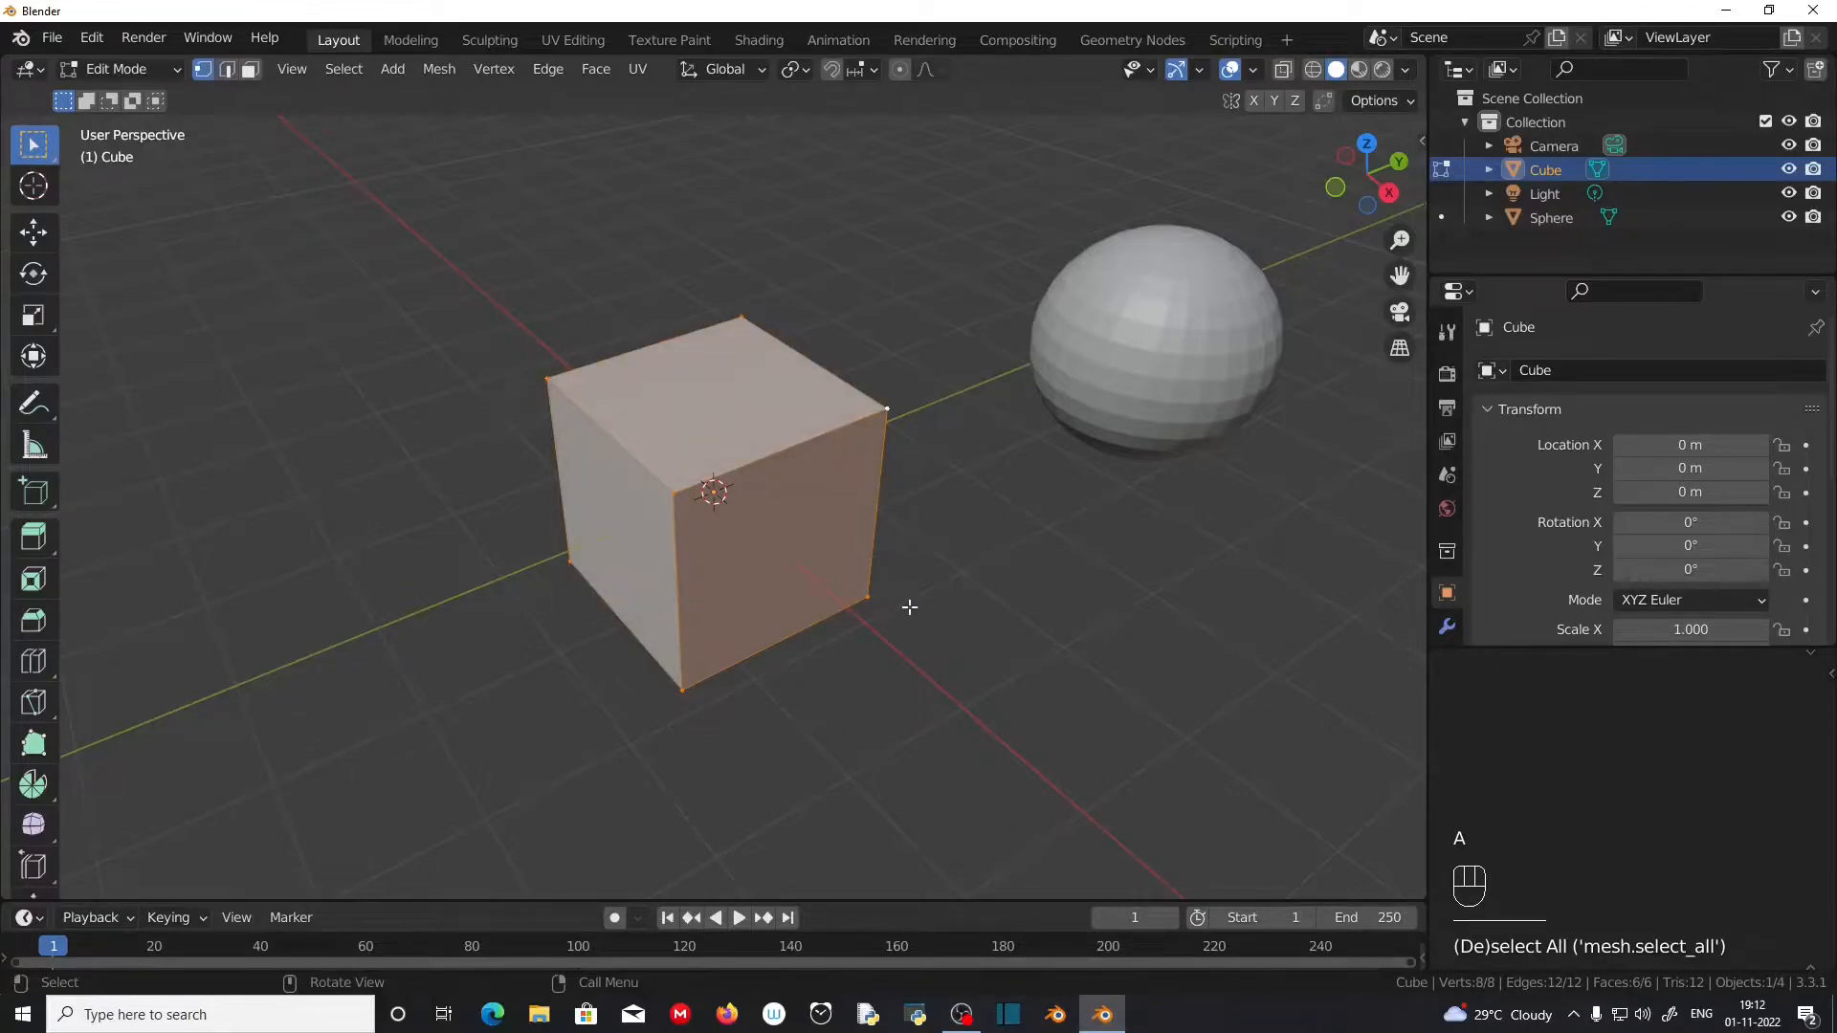
pyautogui.press('s')
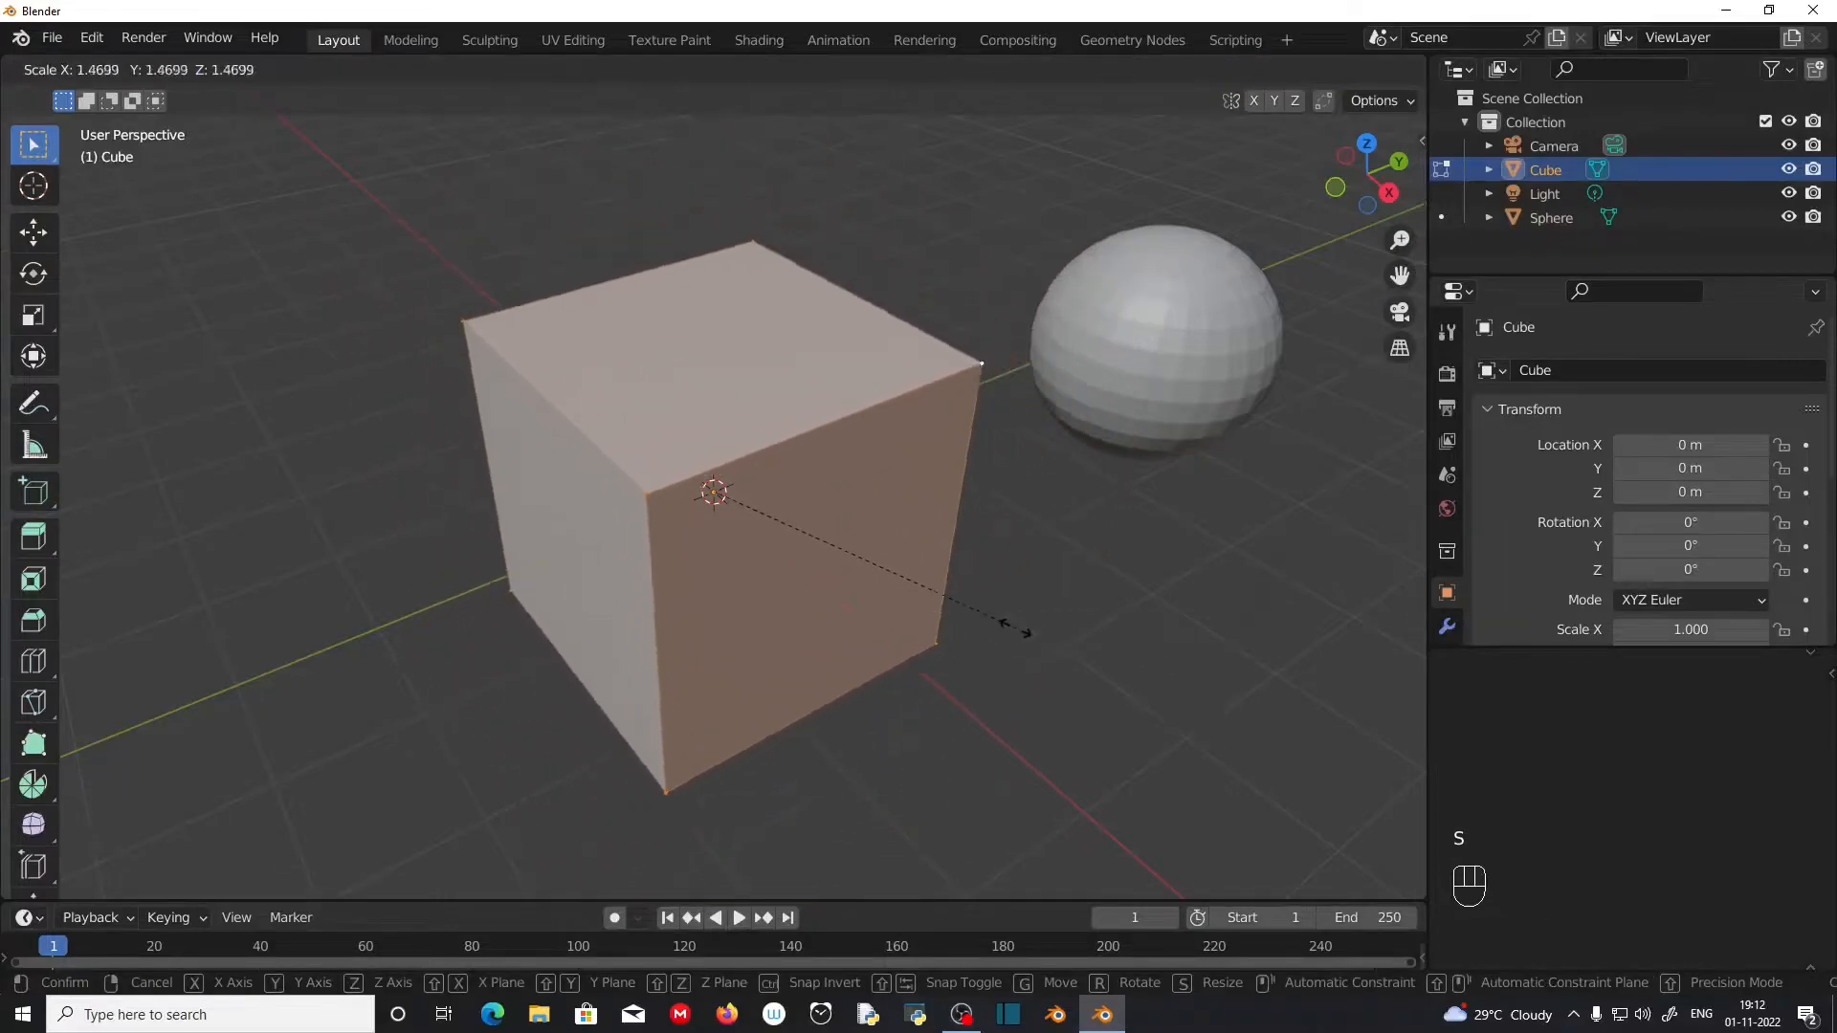
pyautogui.click(869, 573)
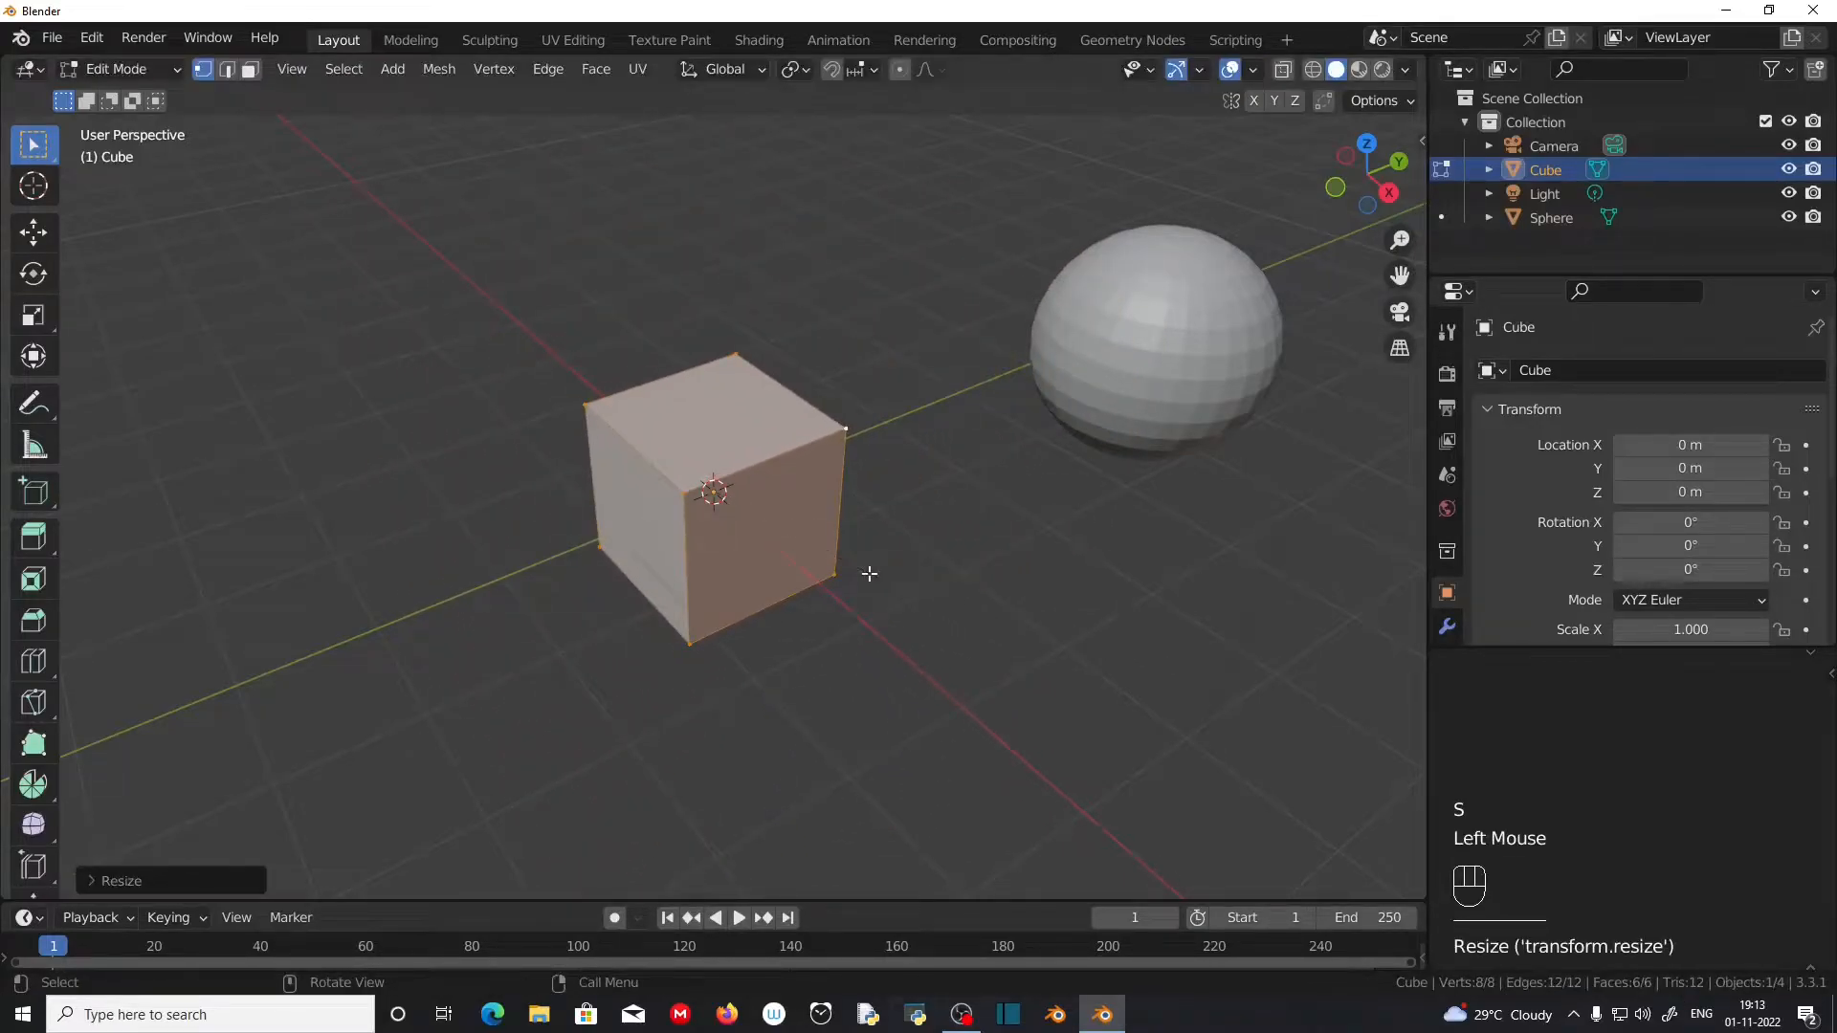
pyautogui.press('r')
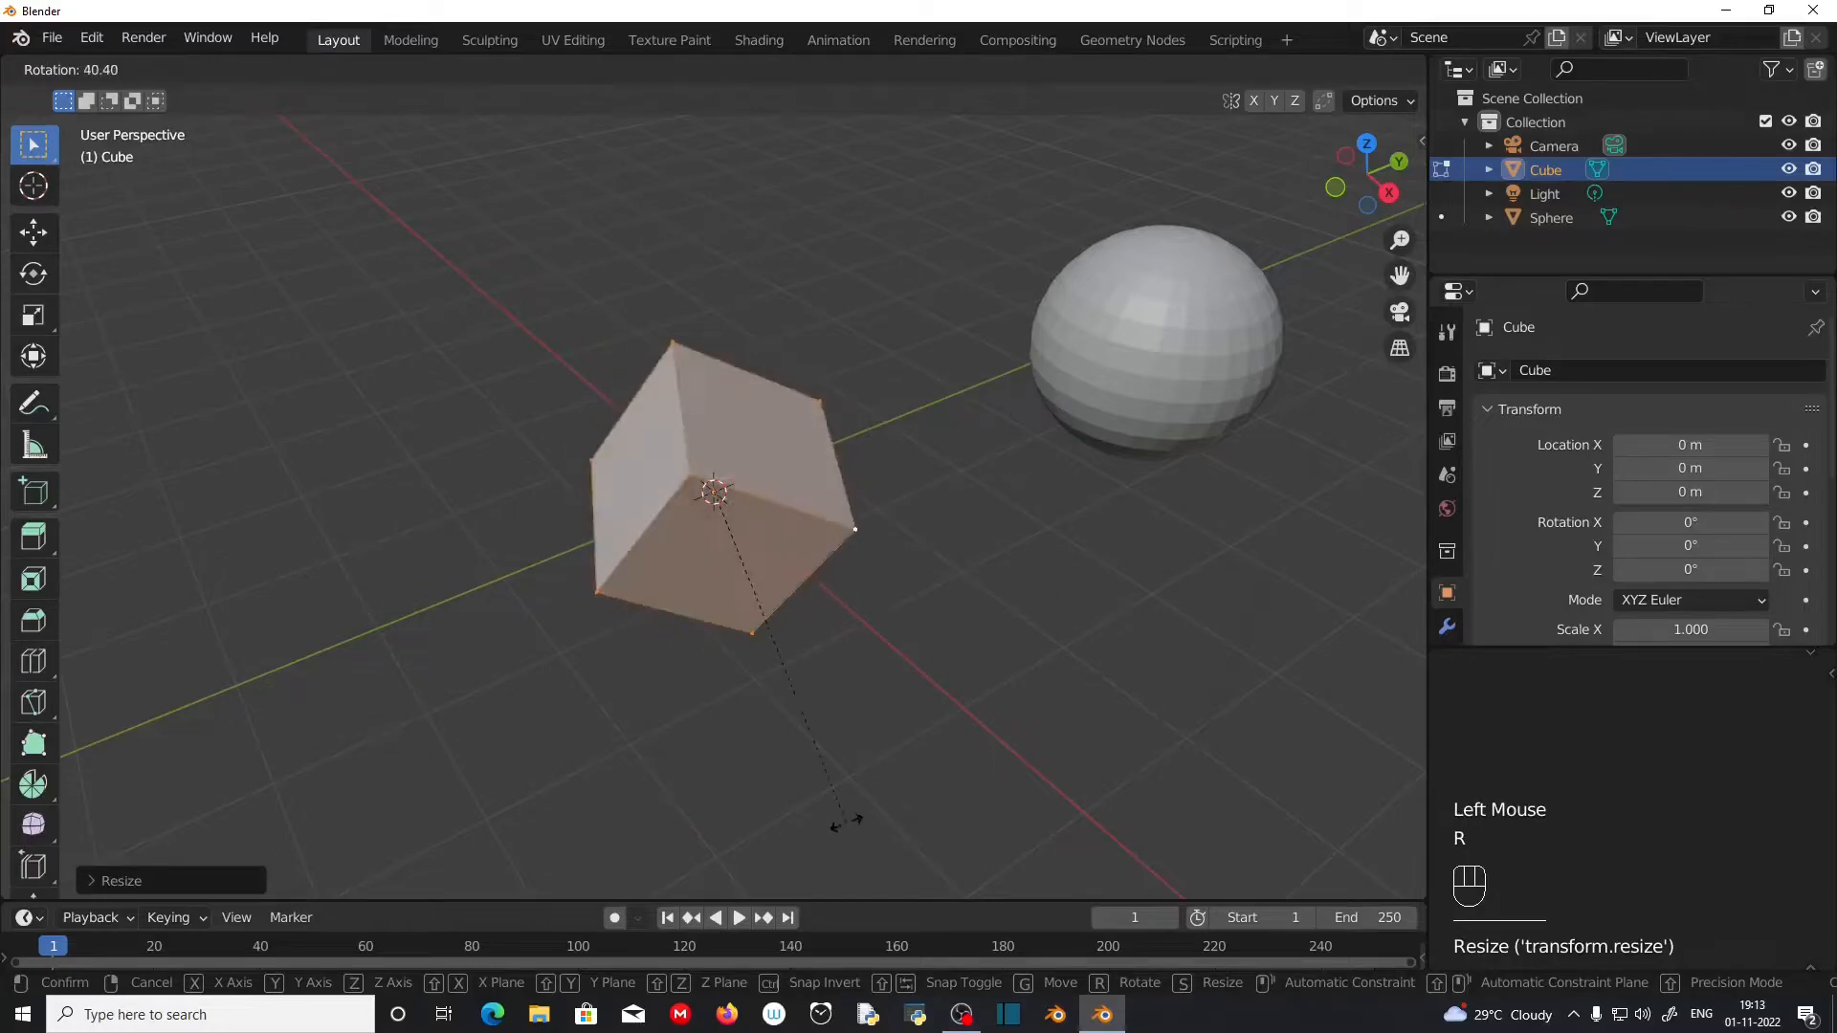
pyautogui.click(834, 818)
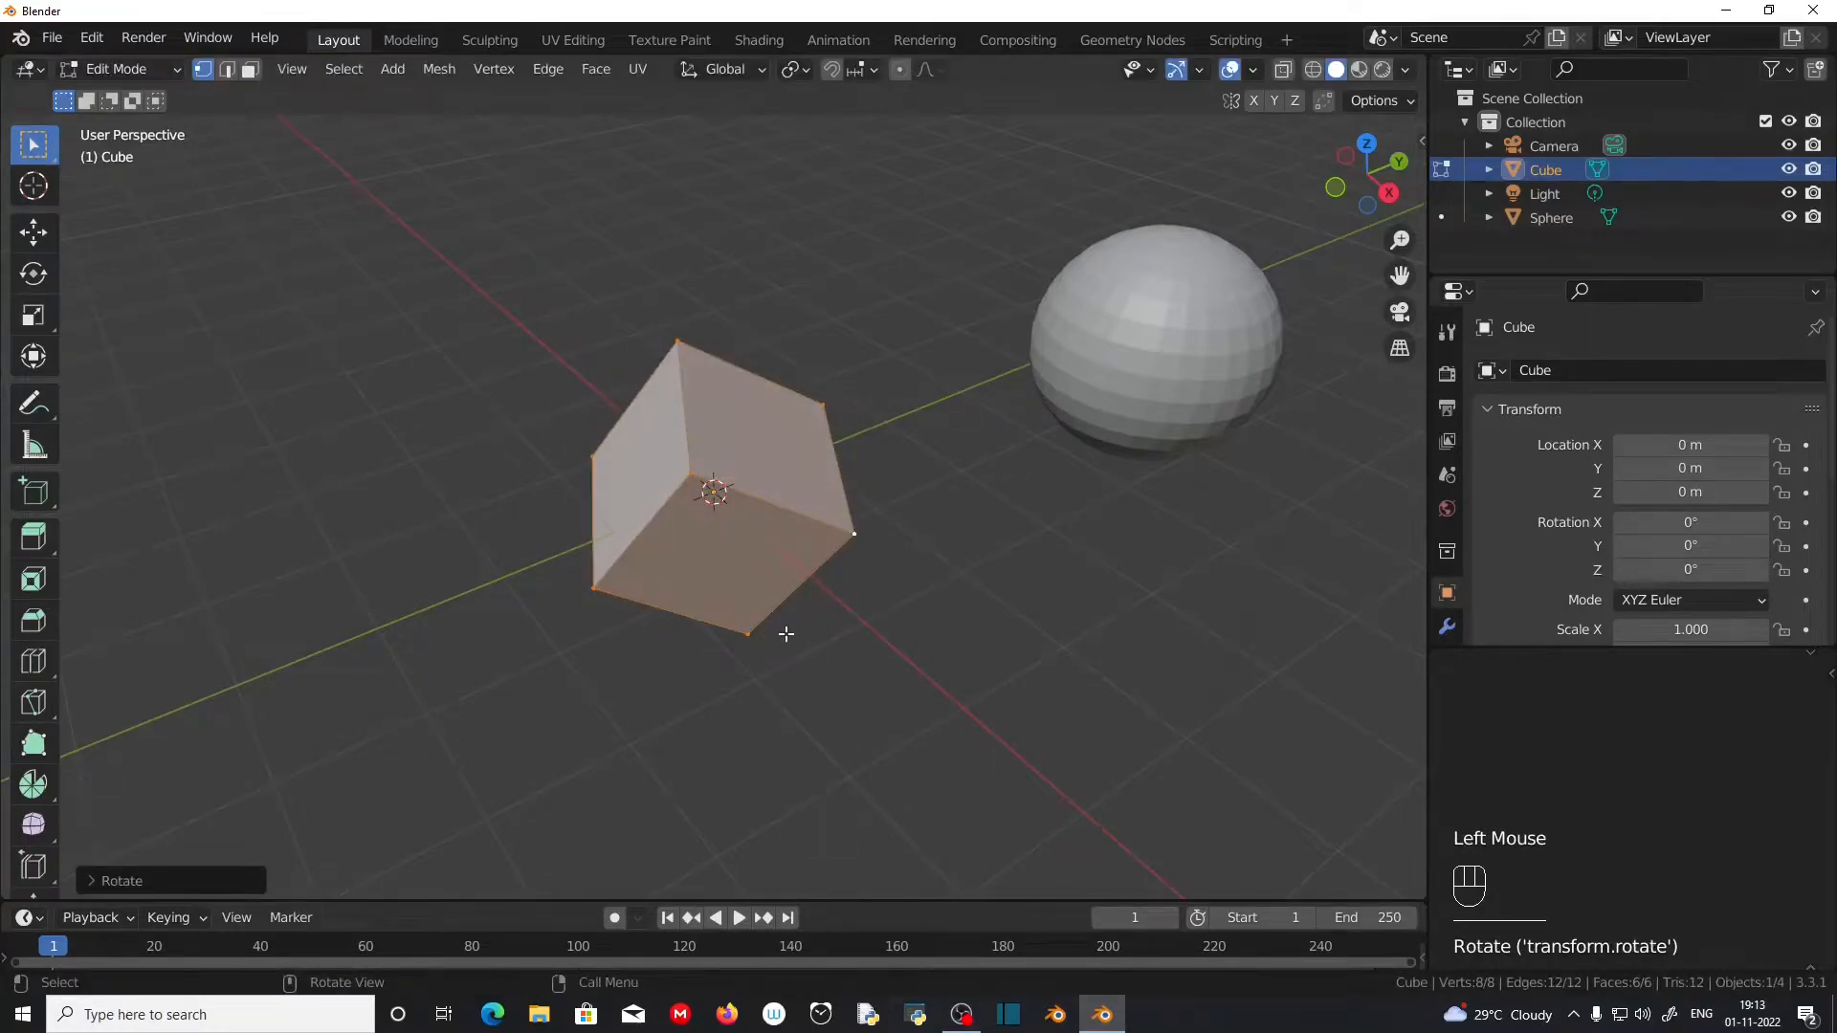
# Step: Try moving the whole cube mesh, cancel the move, and undo the mesh's rotation and scaling
pyautogui.press('g')
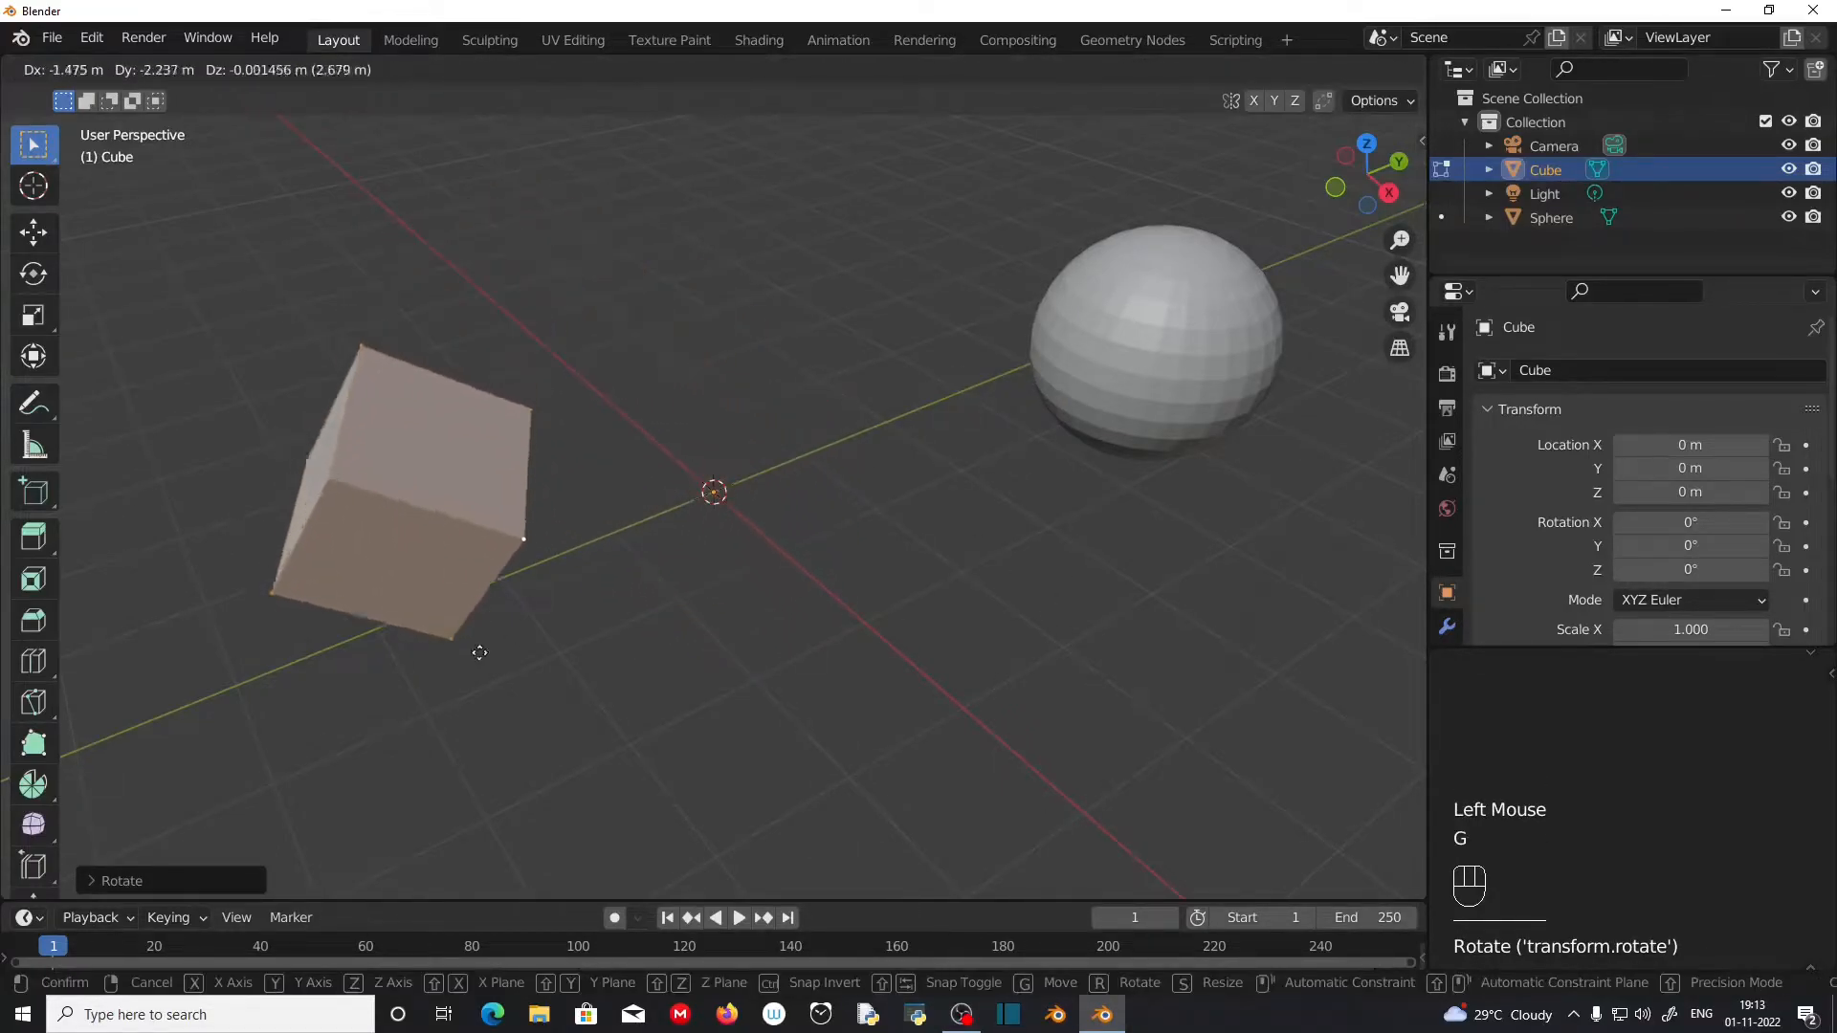
pyautogui.rightClick(852, 601)
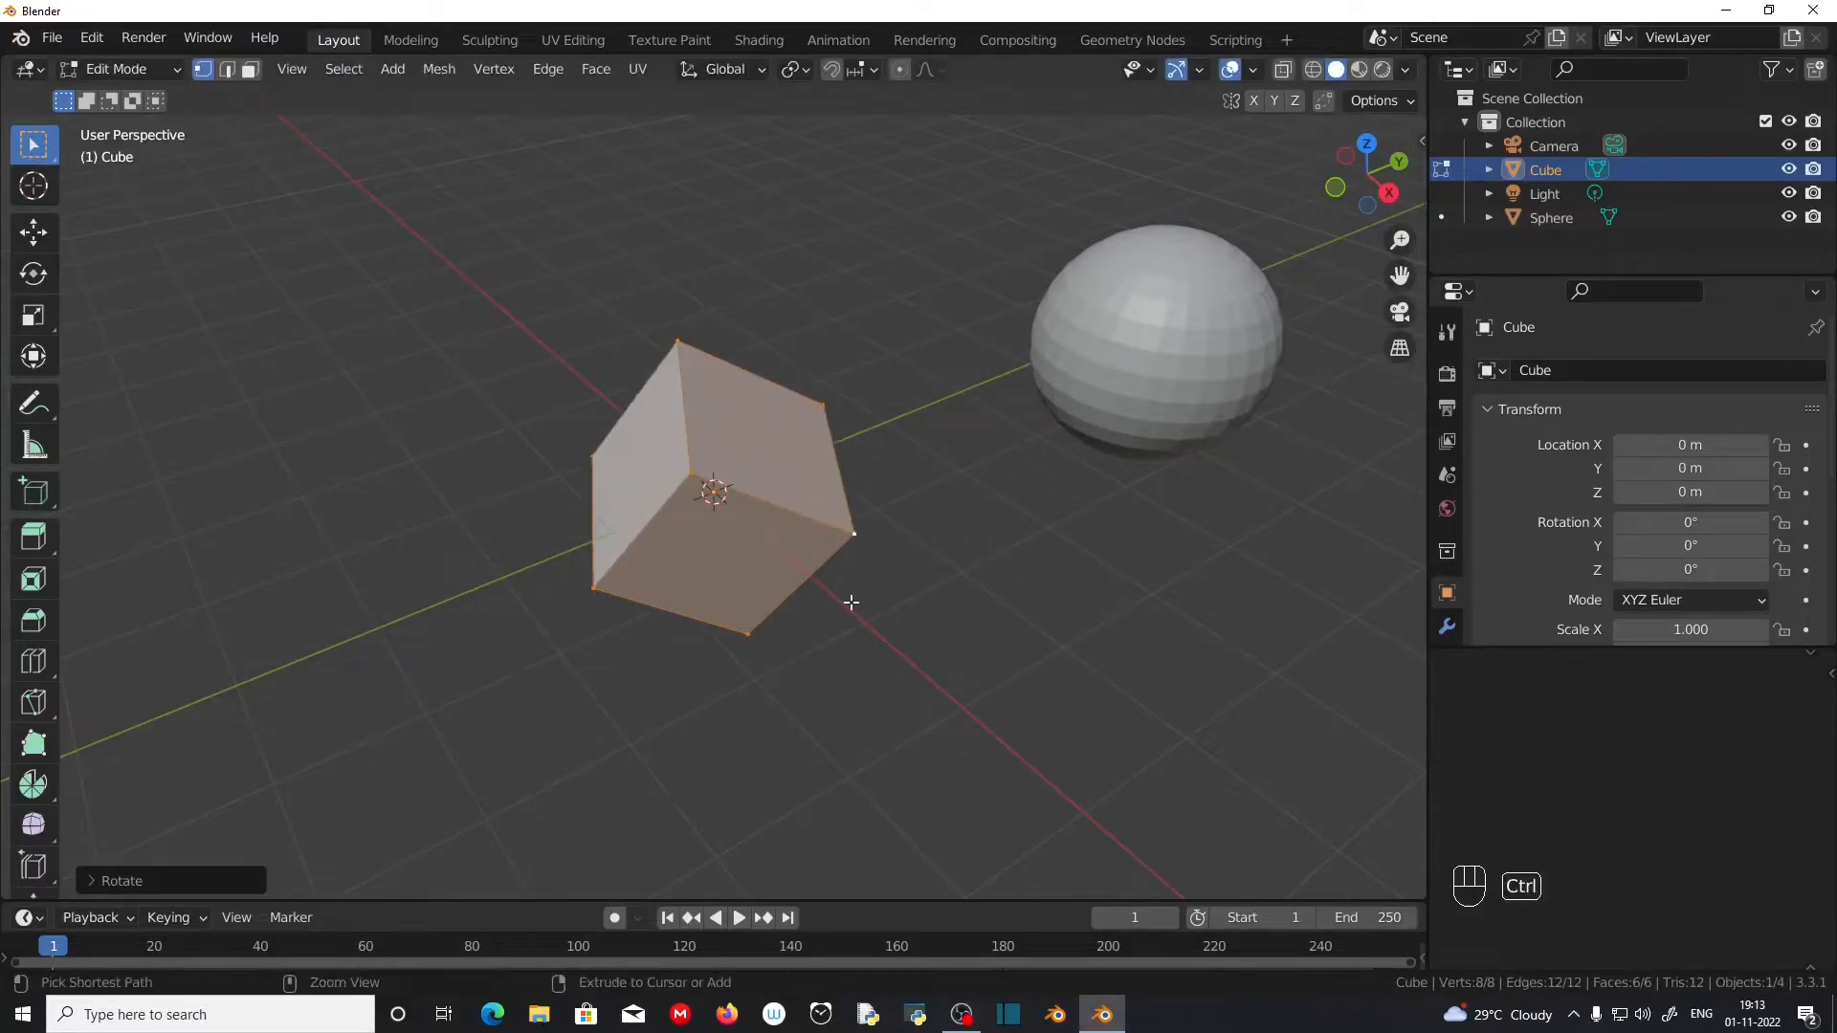
pyautogui.hotkey('ctrl', 'z')
# Step: Select the cube's top corner vertex on the negative X and Y side and move it freehand to skew the shape
pyautogui.scroll(3, 850, 617)
pyautogui.keyDown('shift'); pyautogui.moveTo(850, 627); pyautogui.dragTo(938, 623, button='middle'); pyautogui.keyUp('shift')
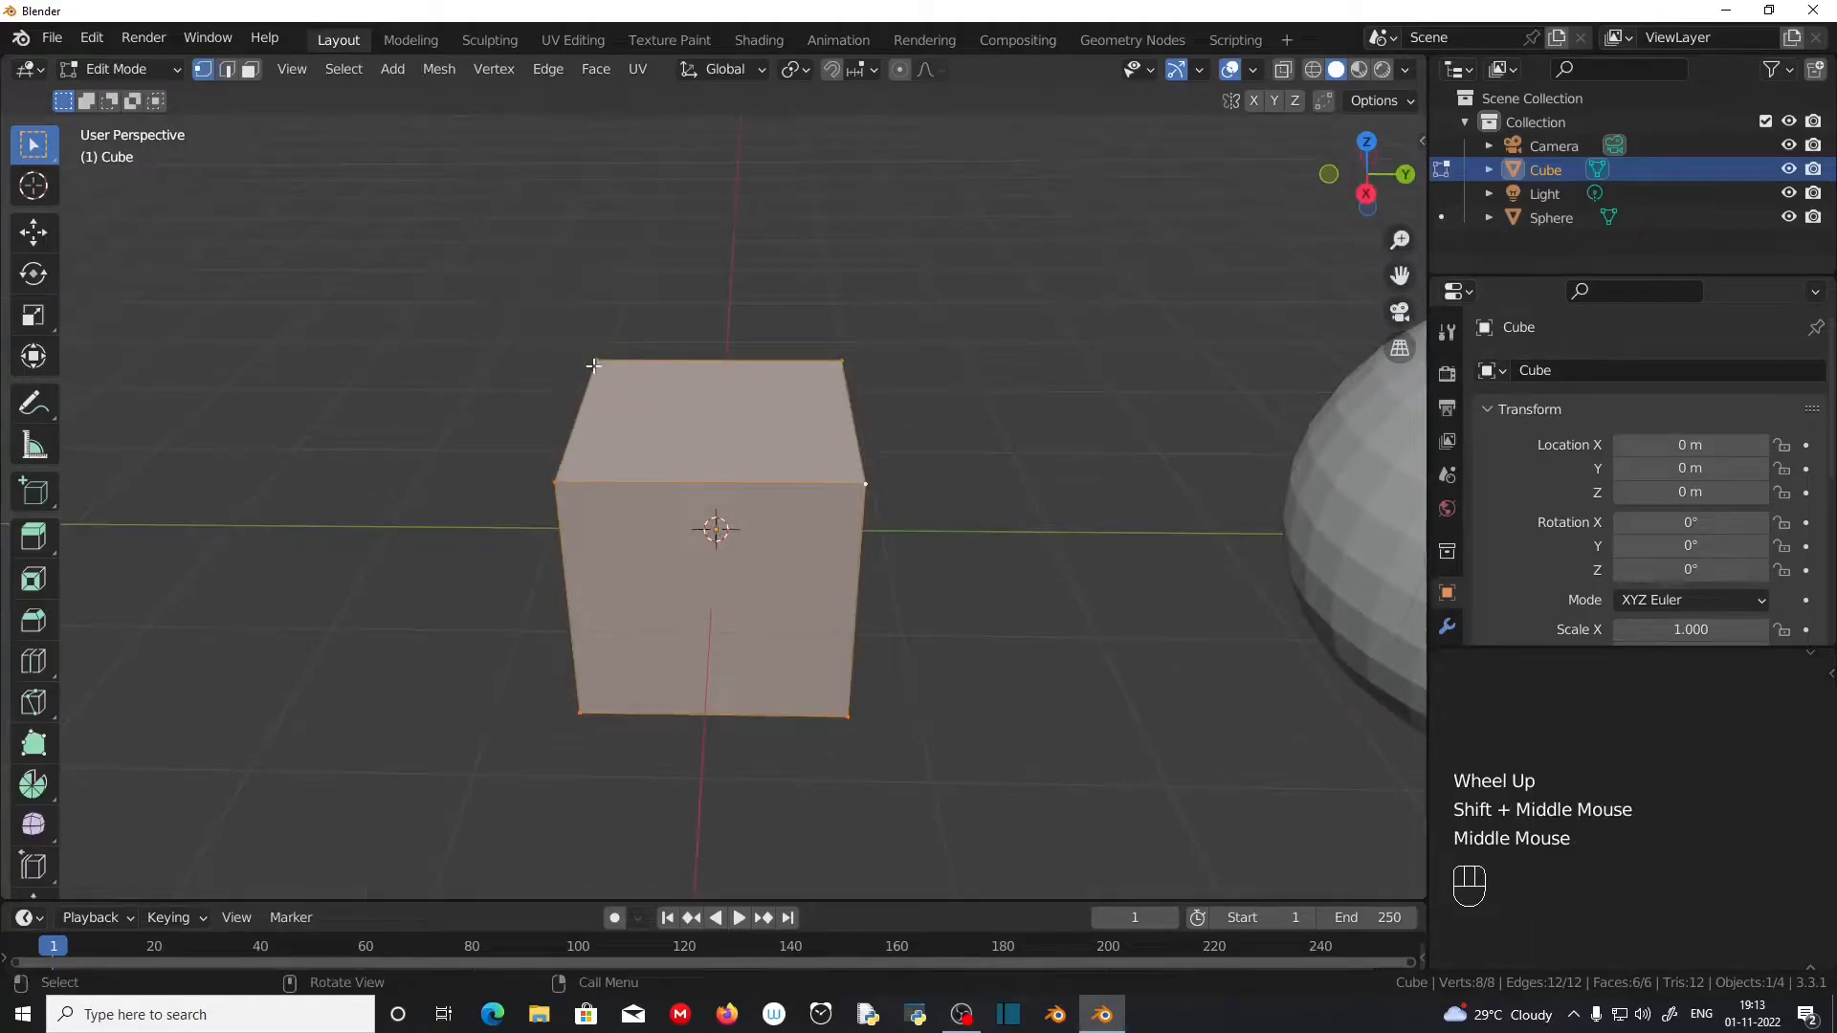
pyautogui.moveTo(685, 552); pyautogui.dragTo(781, 551, button='middle')
pyautogui.moveTo(634, 419); pyautogui.dragTo(755, 507, button='middle')
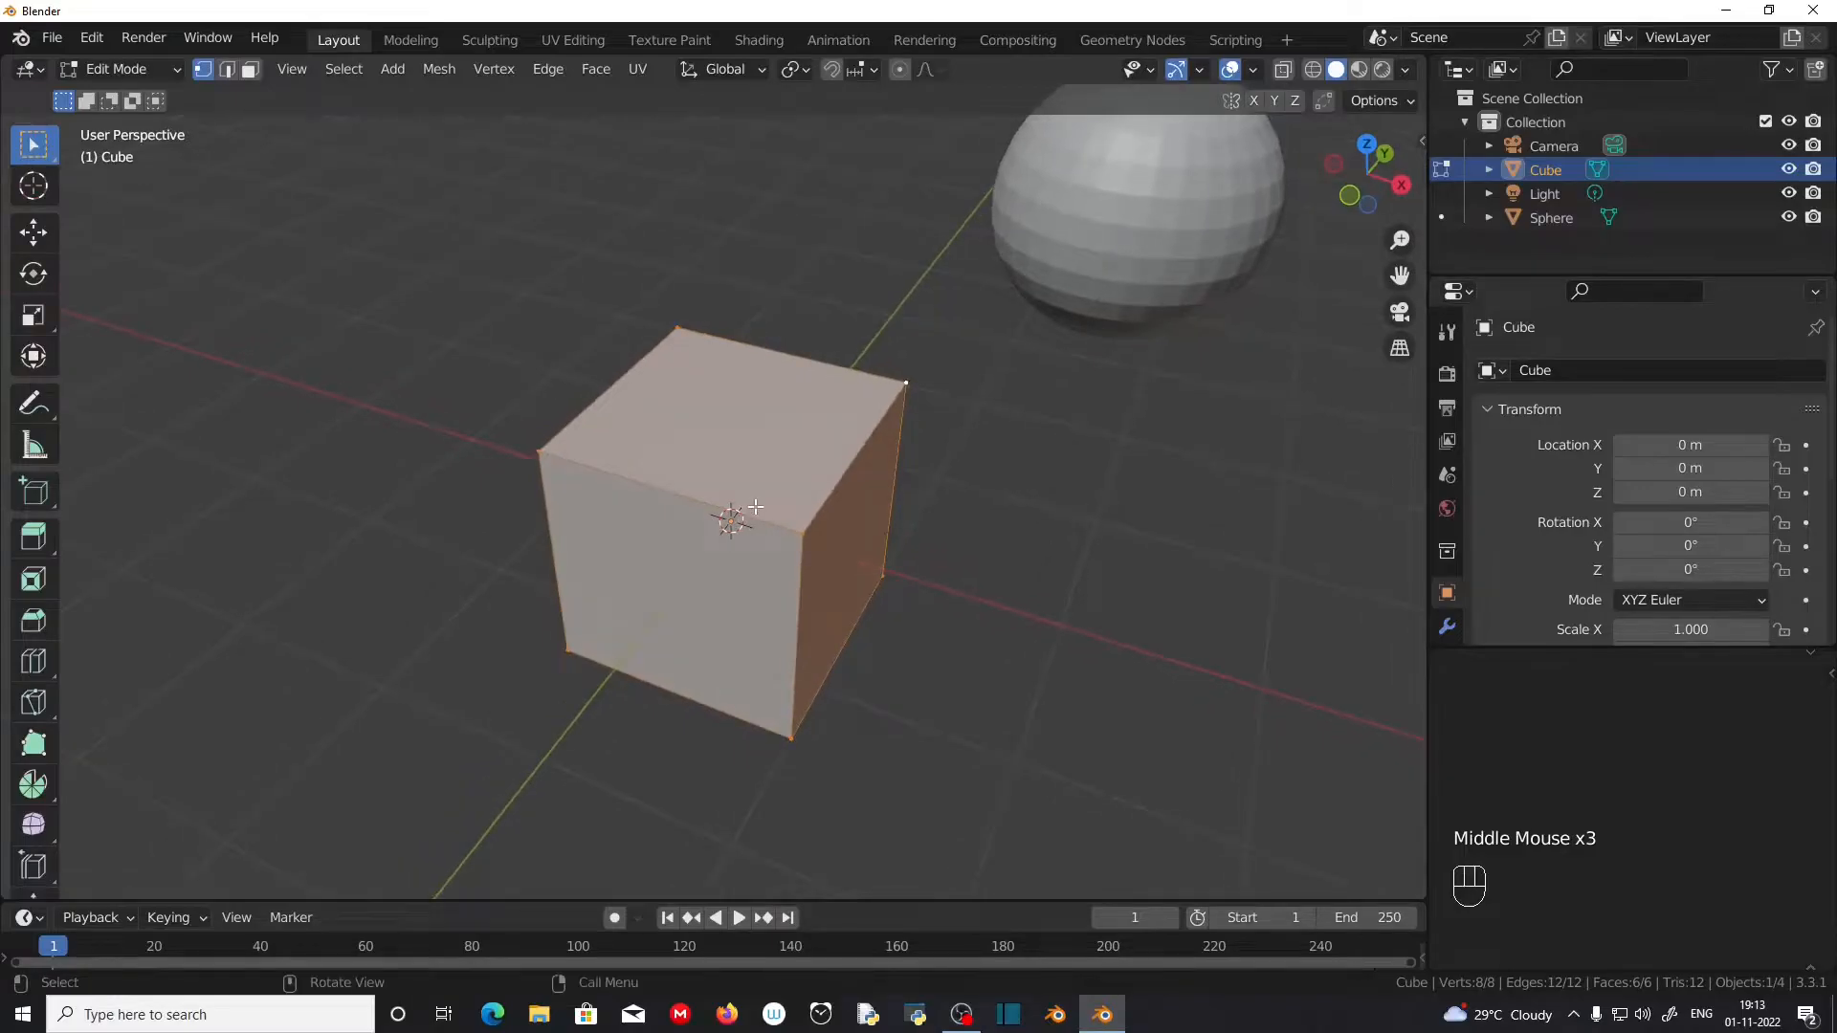
pyautogui.click(540, 451)
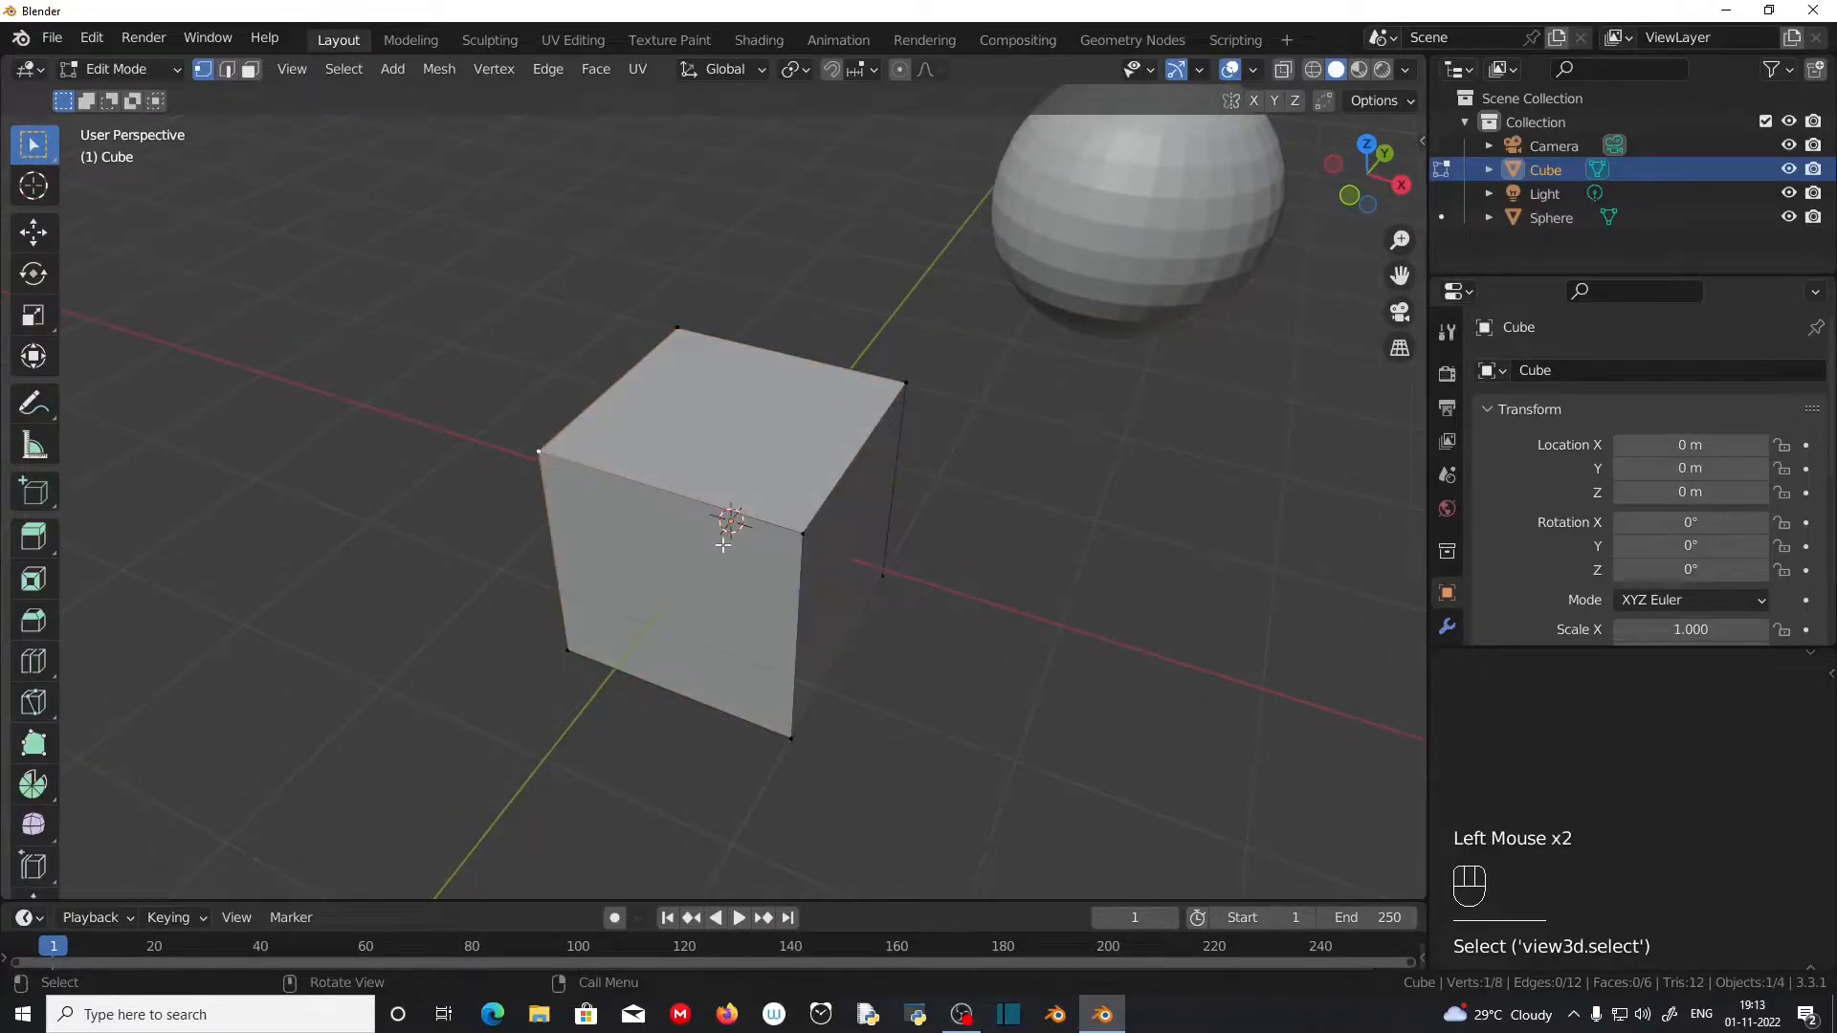
pyautogui.press('g')
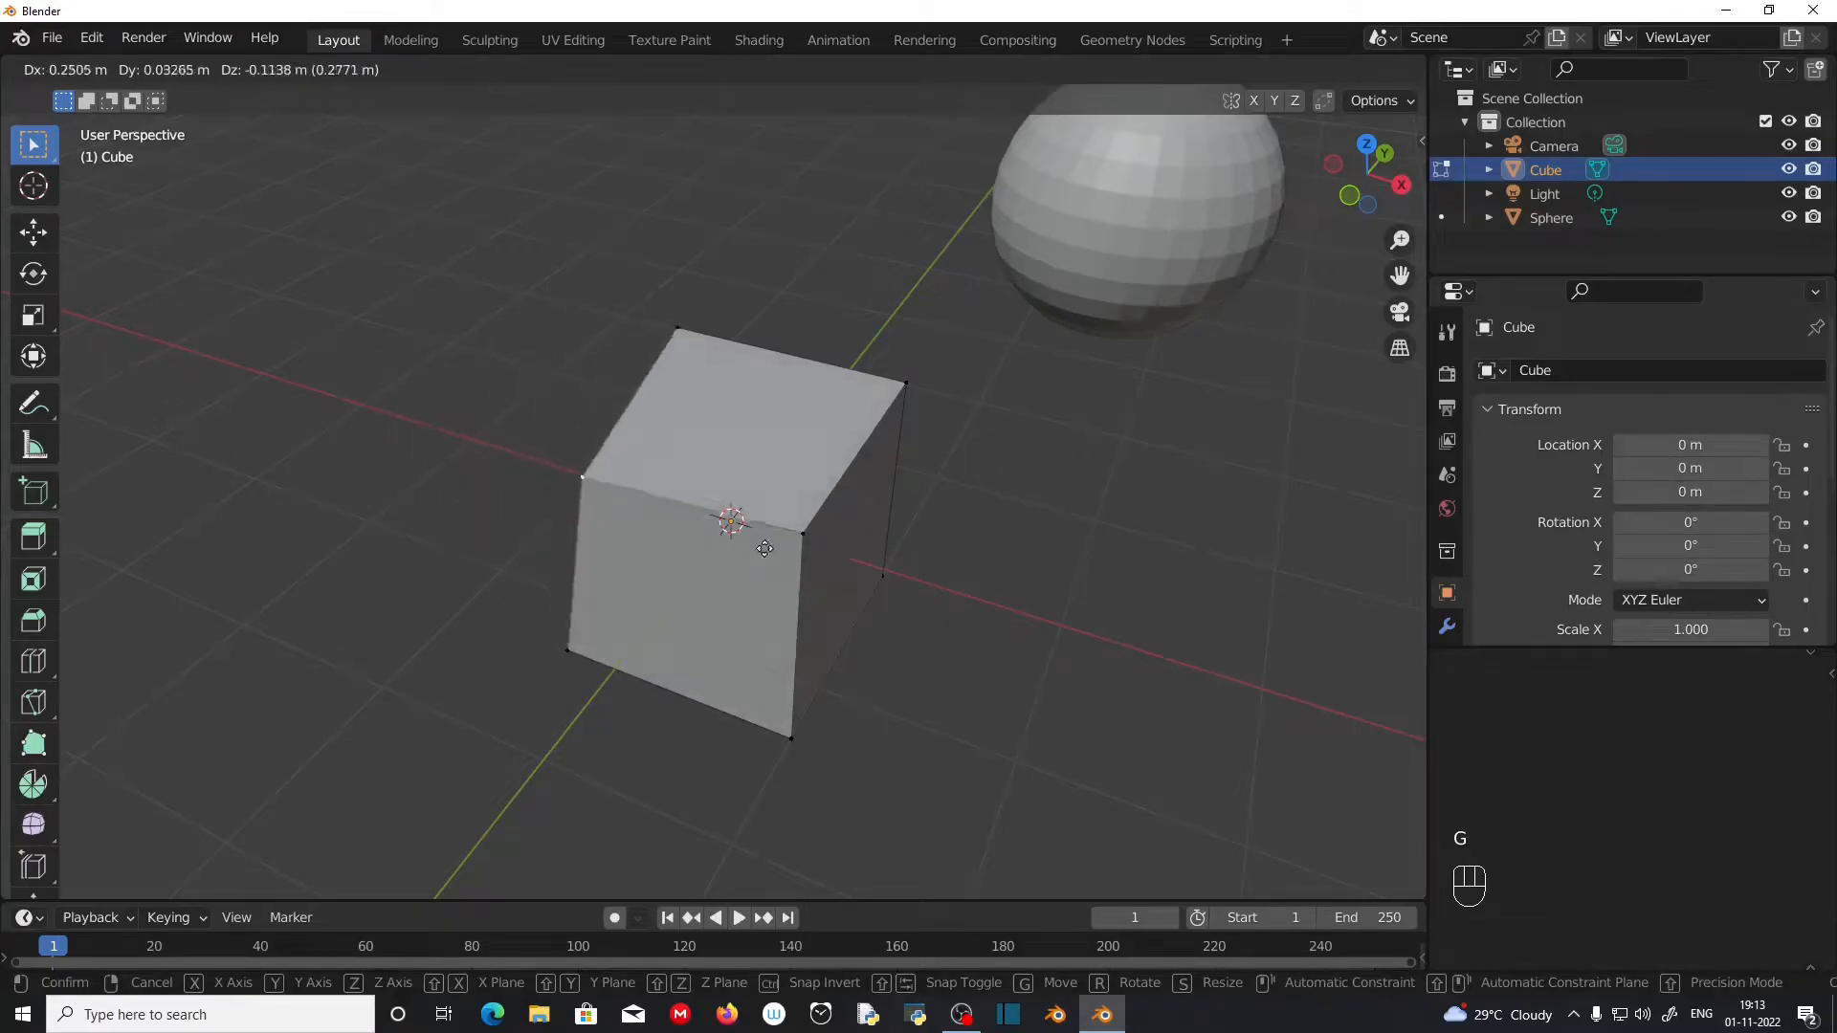
pyautogui.click(656, 516)
# Step: Switch to edge select and move the cube's top edge on the negative Y side freehand outward, away from the sphere
pyautogui.moveTo(656, 515); pyautogui.dragTo(595, 482, button='middle')
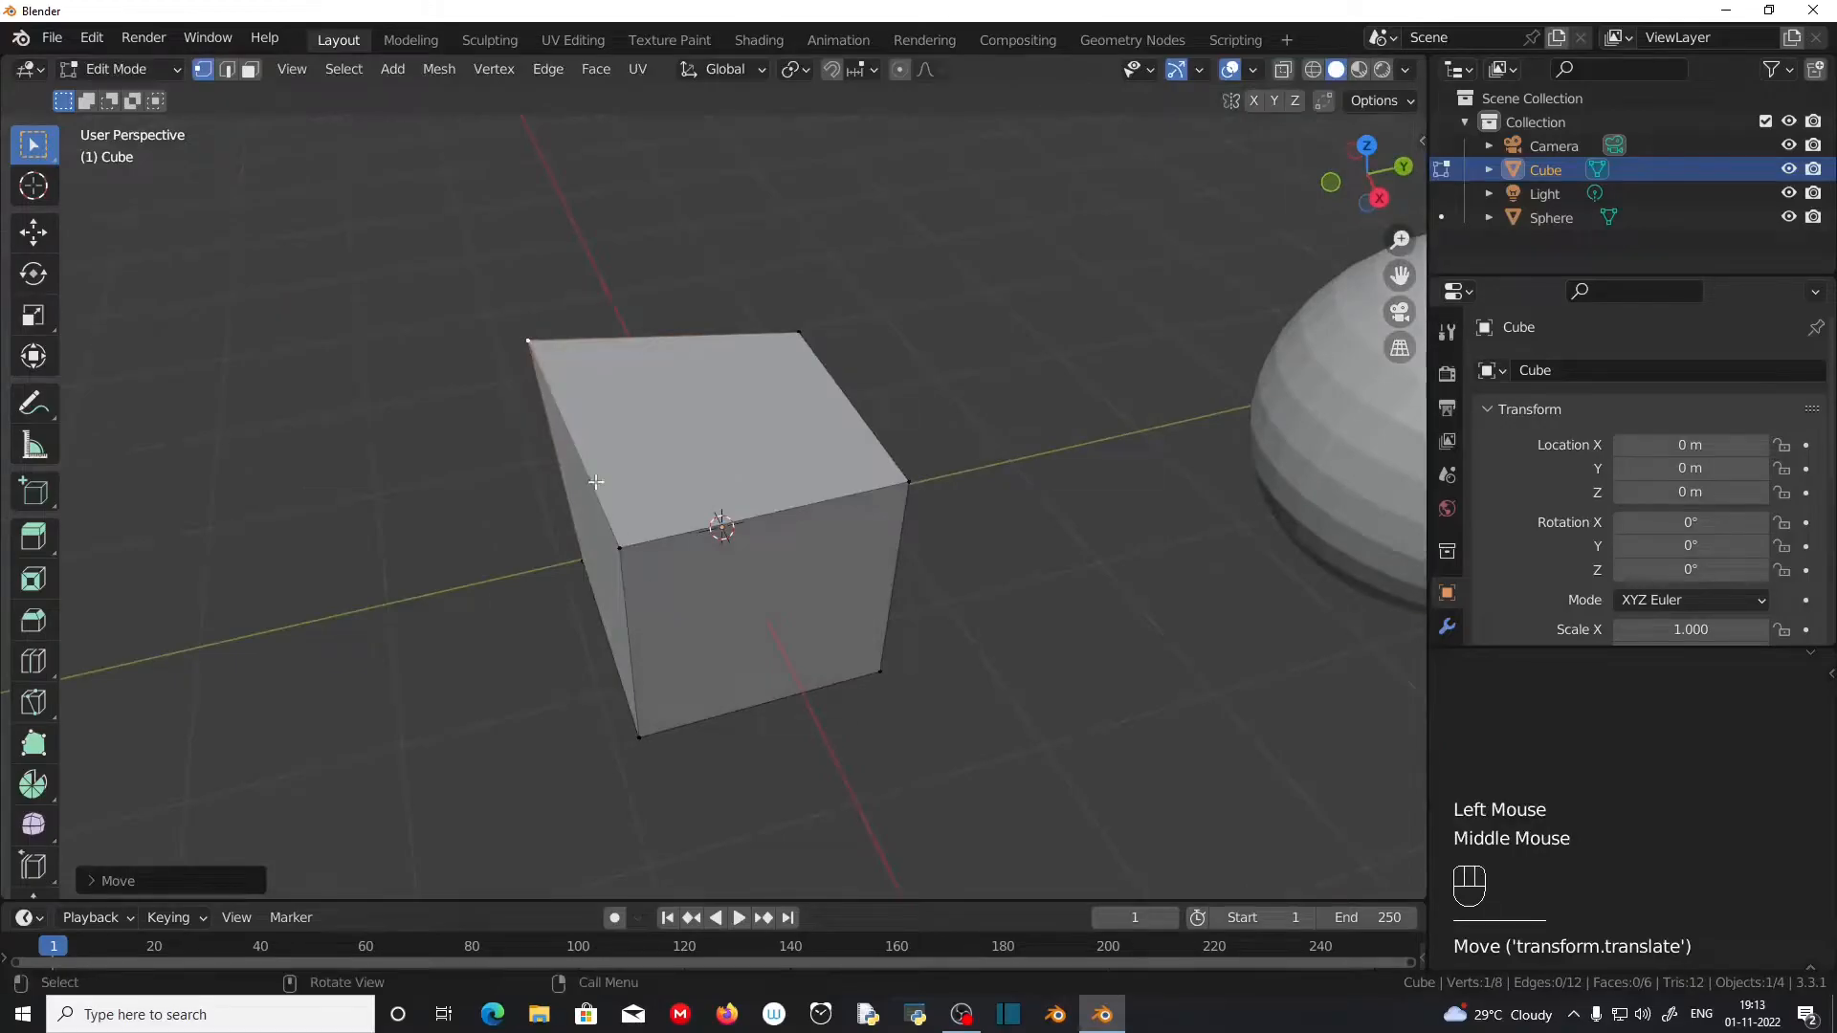
pyautogui.click(228, 74)
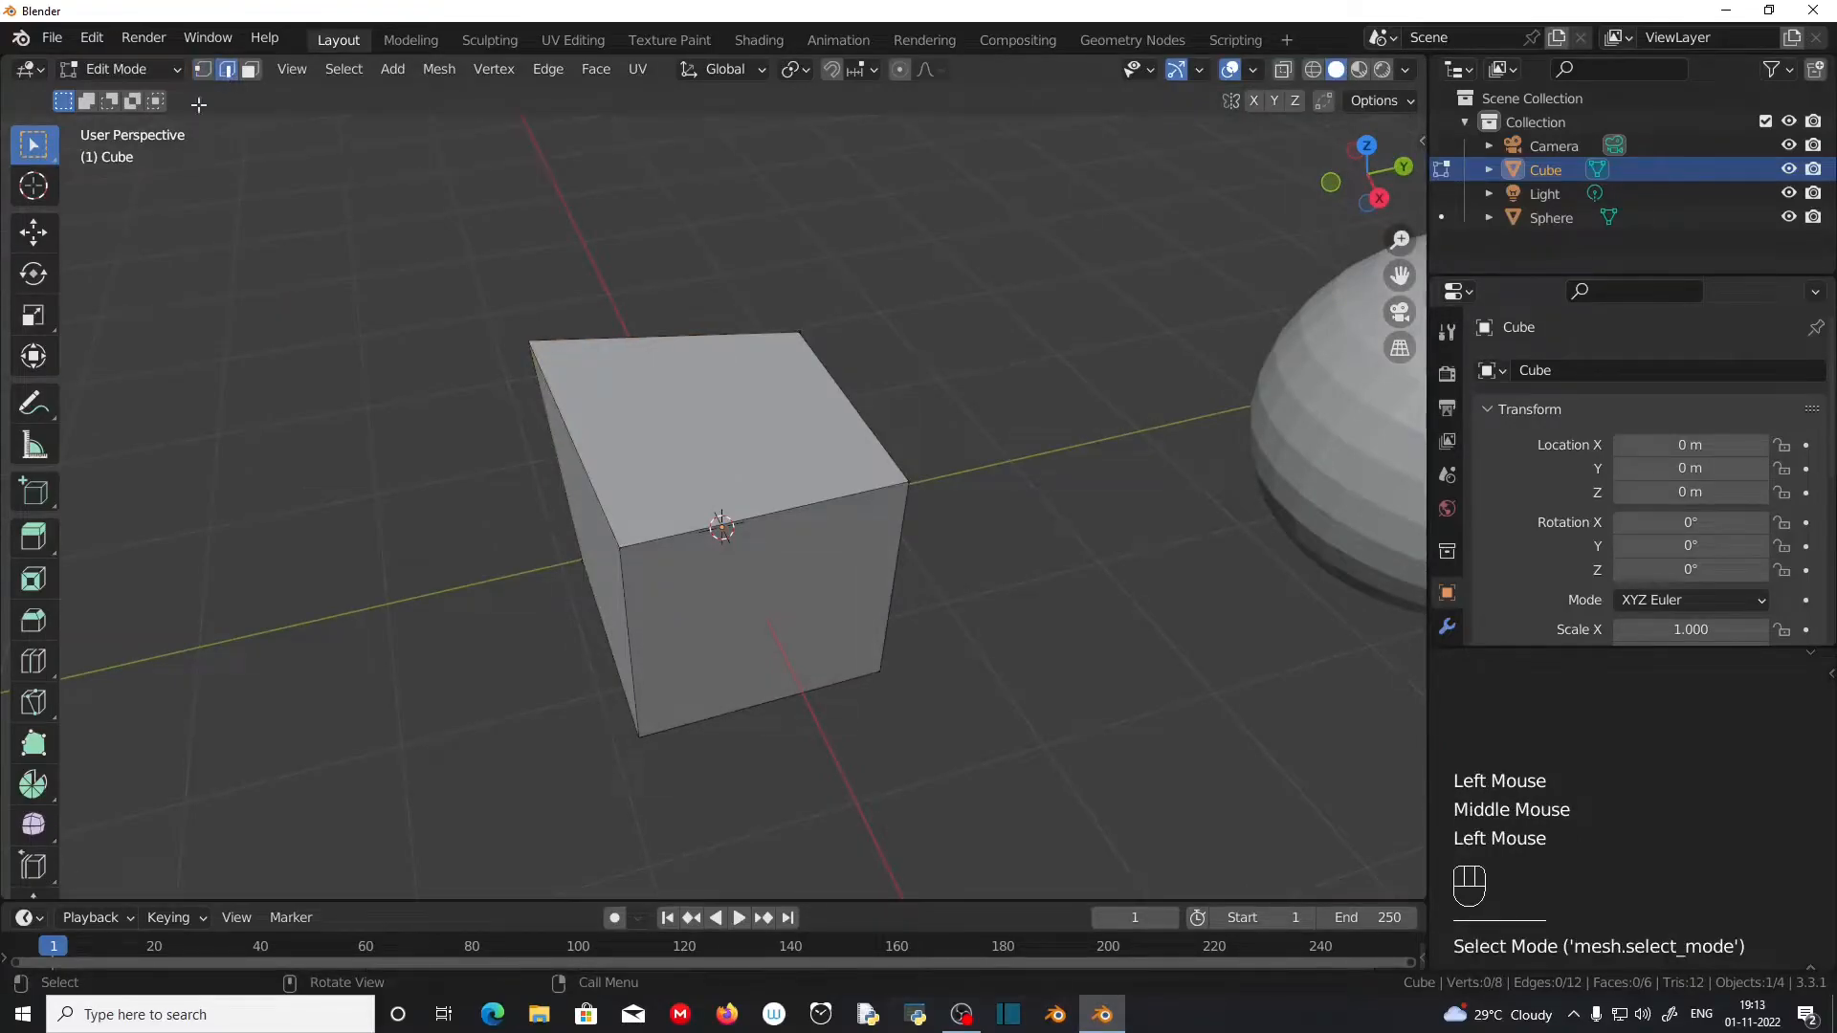
pyautogui.click(579, 461)
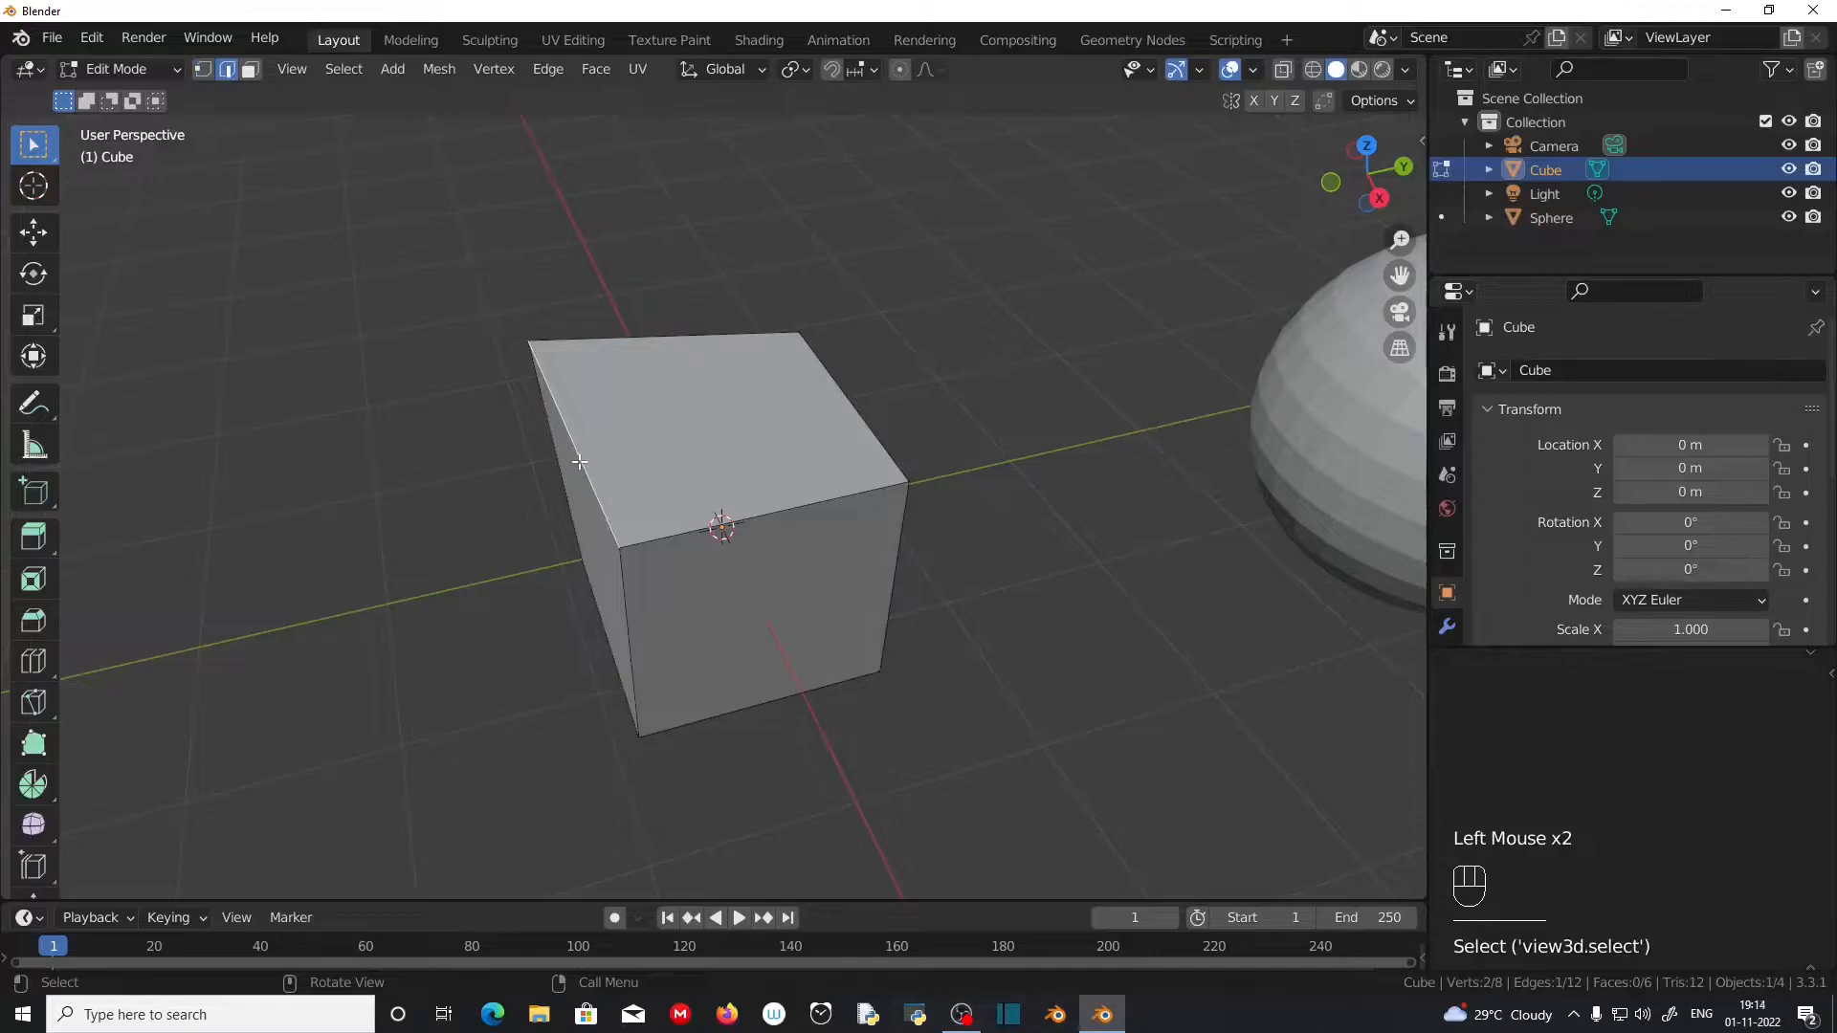
pyautogui.press('g')
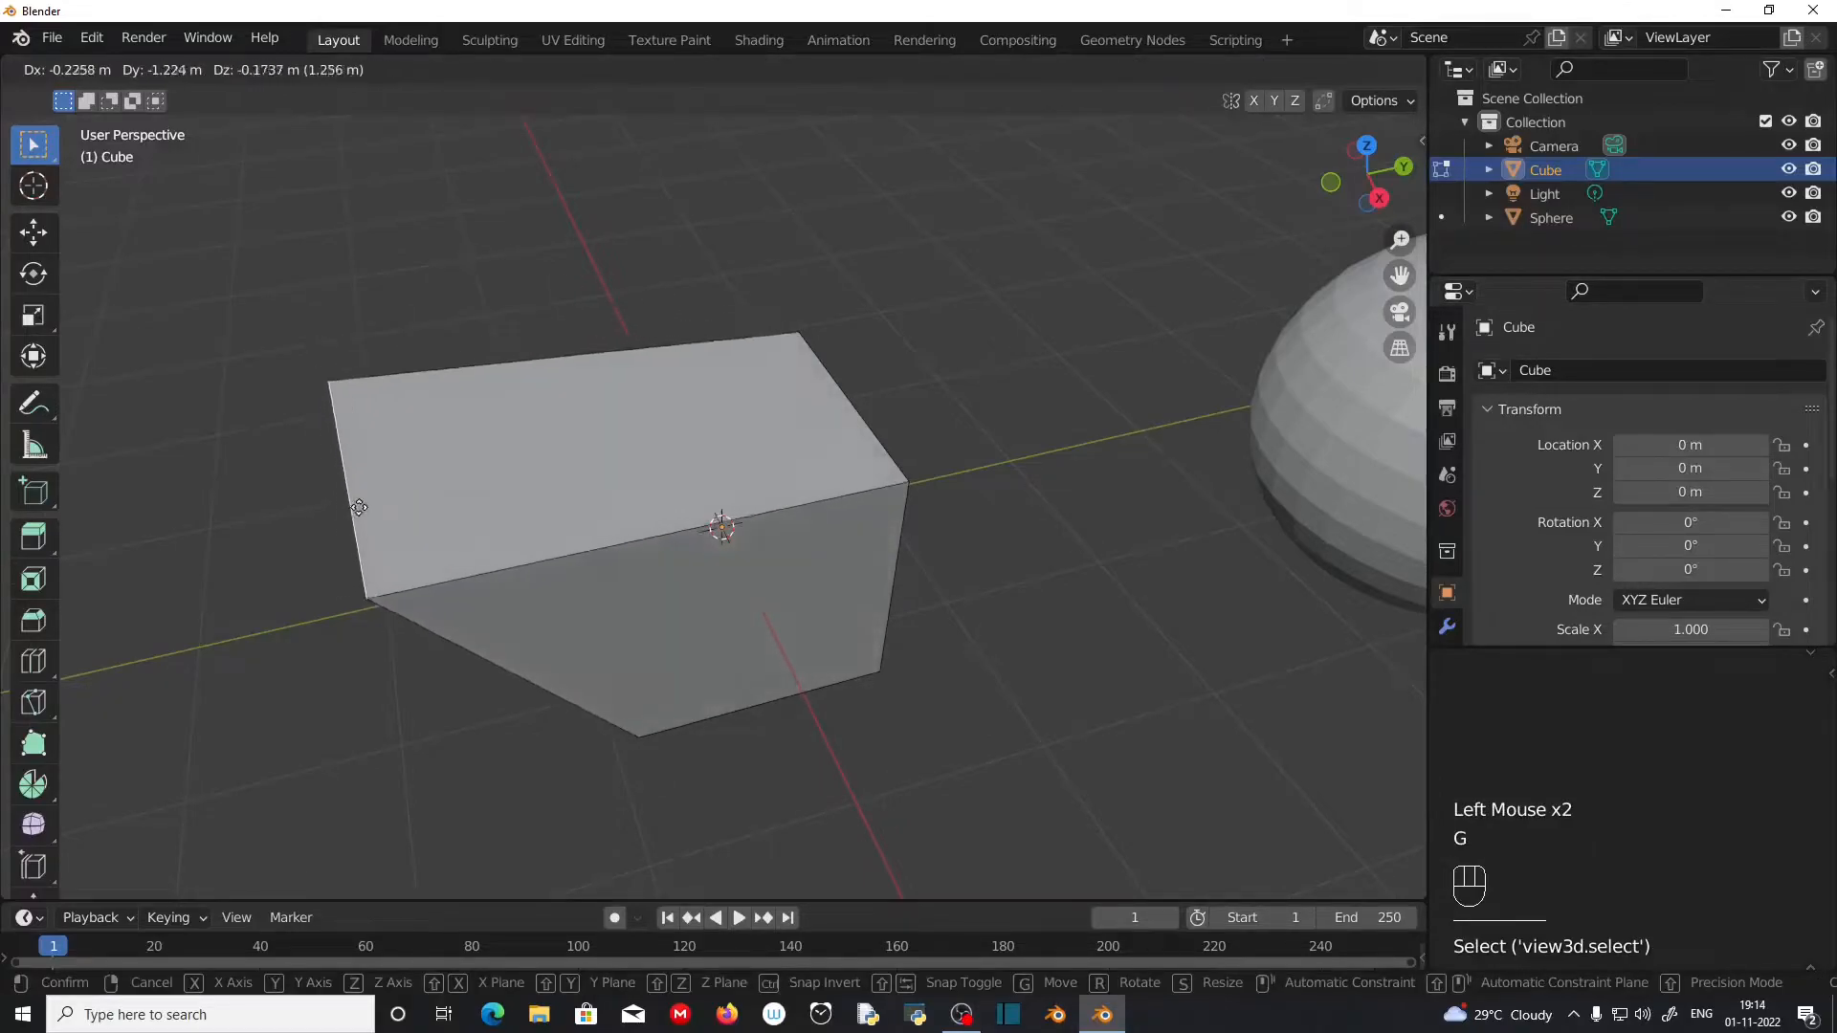
pyautogui.click(428, 484)
# Step: Scale the moved top edge up freehand so that it is longer
pyautogui.moveTo(396, 528); pyautogui.dragTo(708, 744, button='middle')
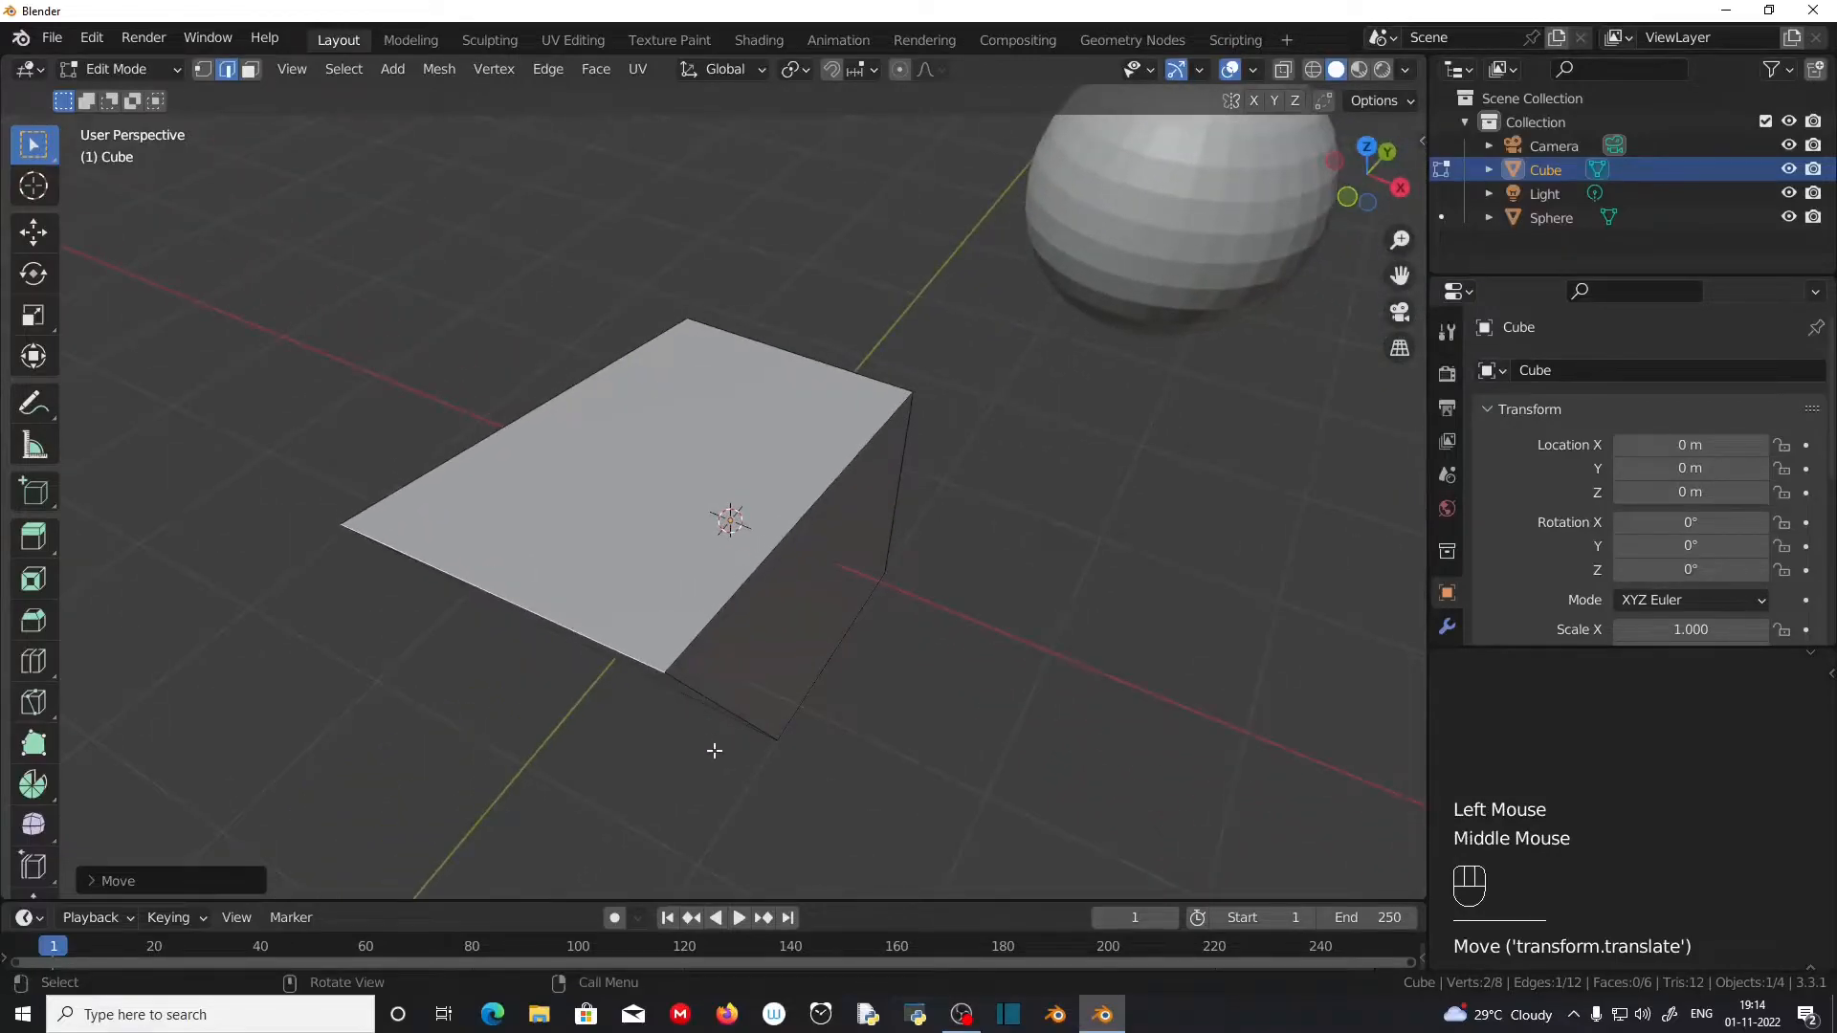
pyautogui.press('s')
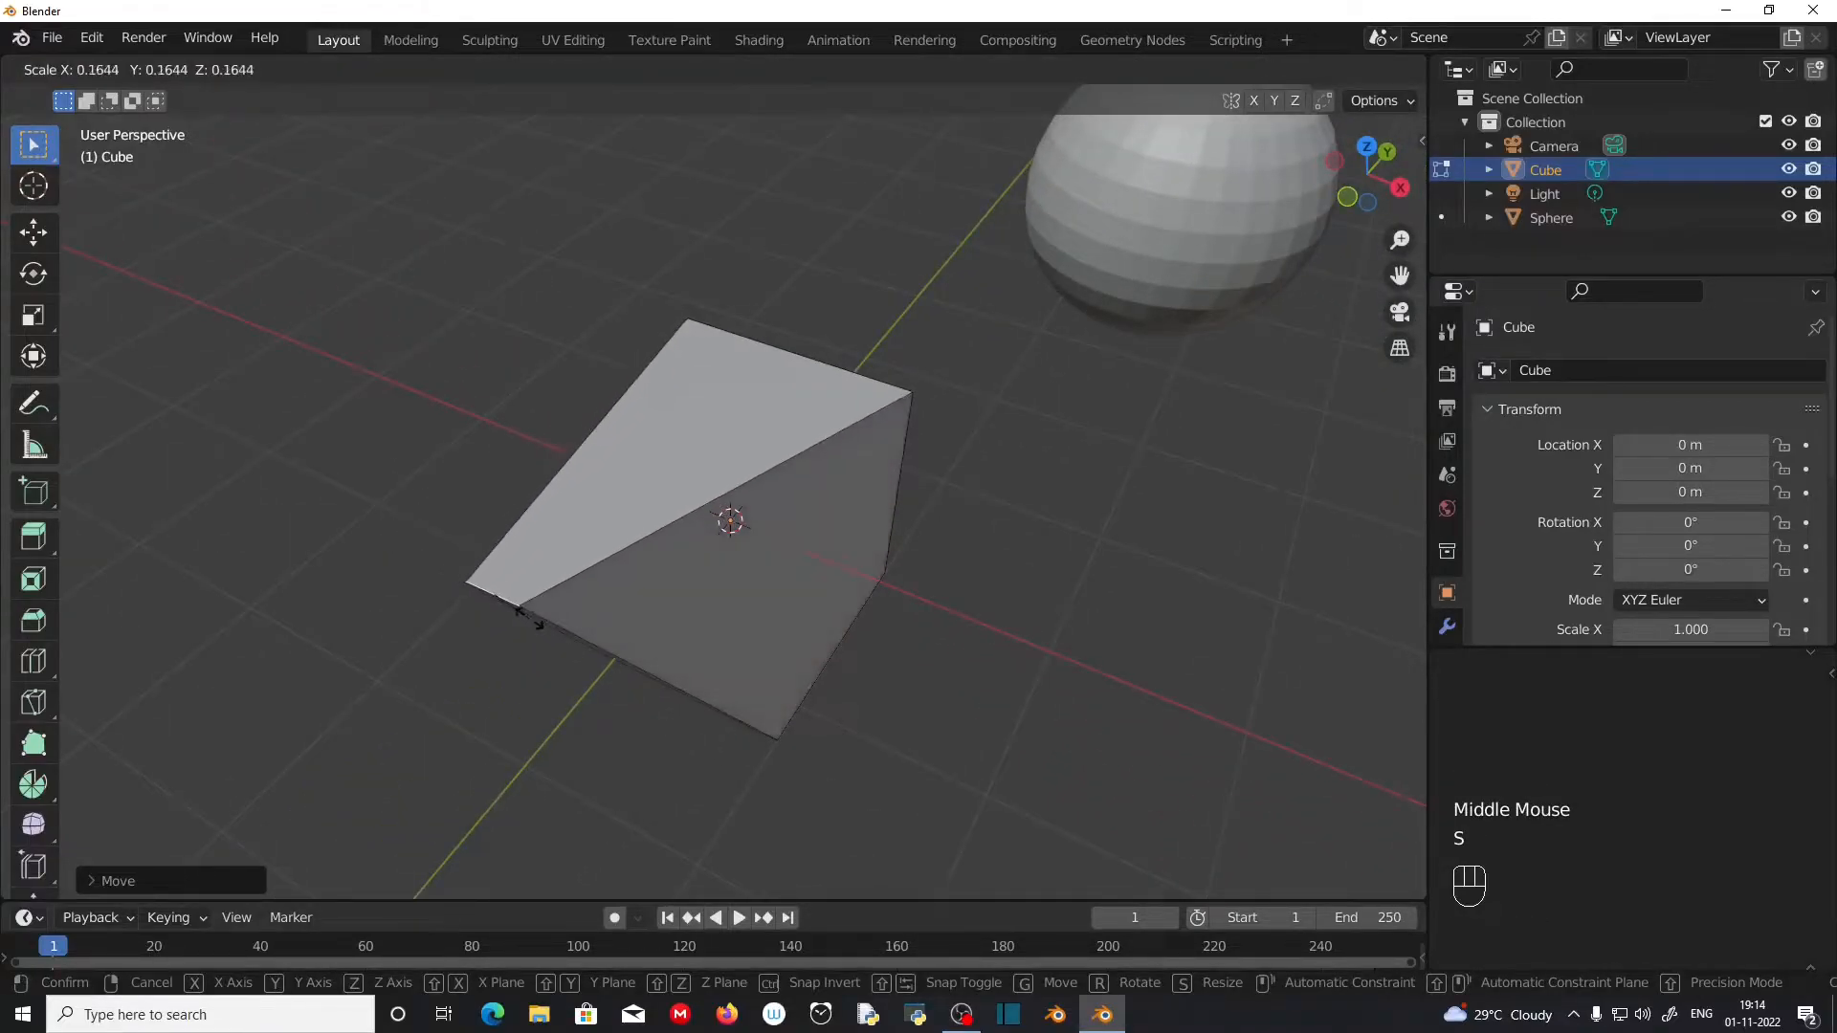
pyautogui.click(867, 726)
# Step: Reselect the lengthened top edge and rotate it freehand by a small angle in the view plane
pyautogui.moveTo(865, 725); pyautogui.dragTo(561, 581, button='middle')
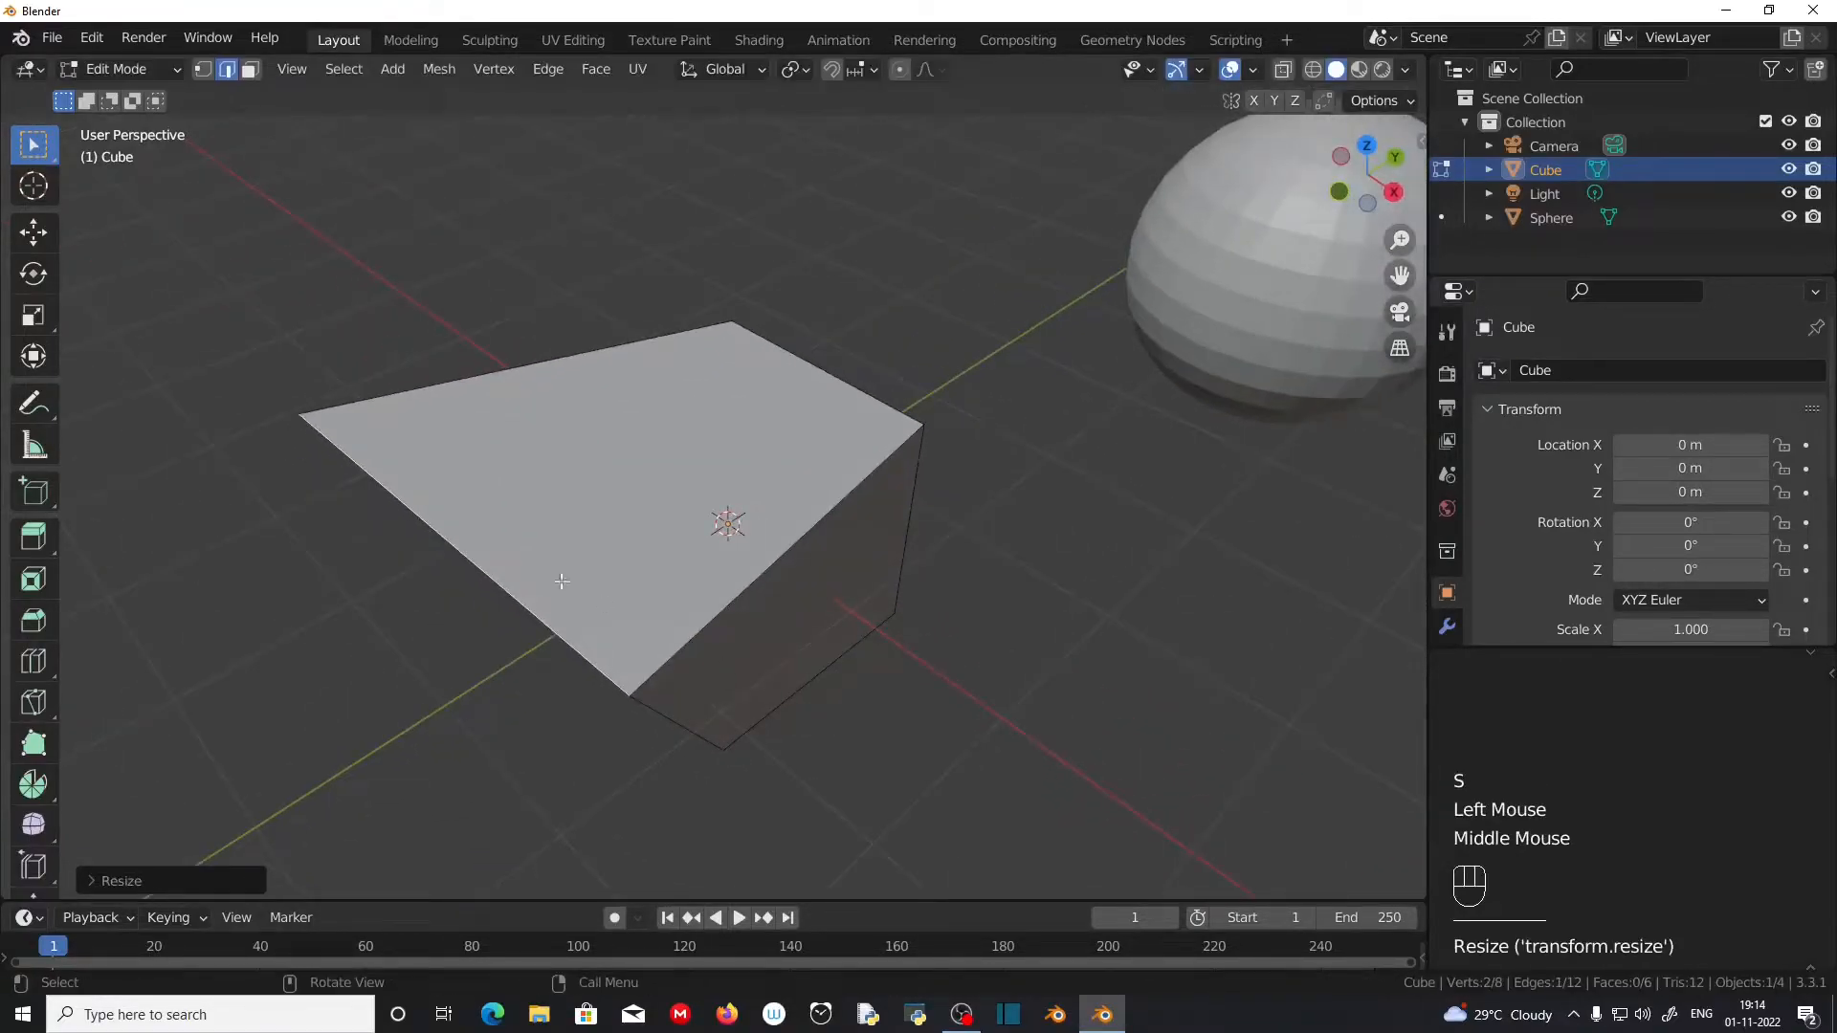
pyautogui.click(460, 548)
pyautogui.press('r')
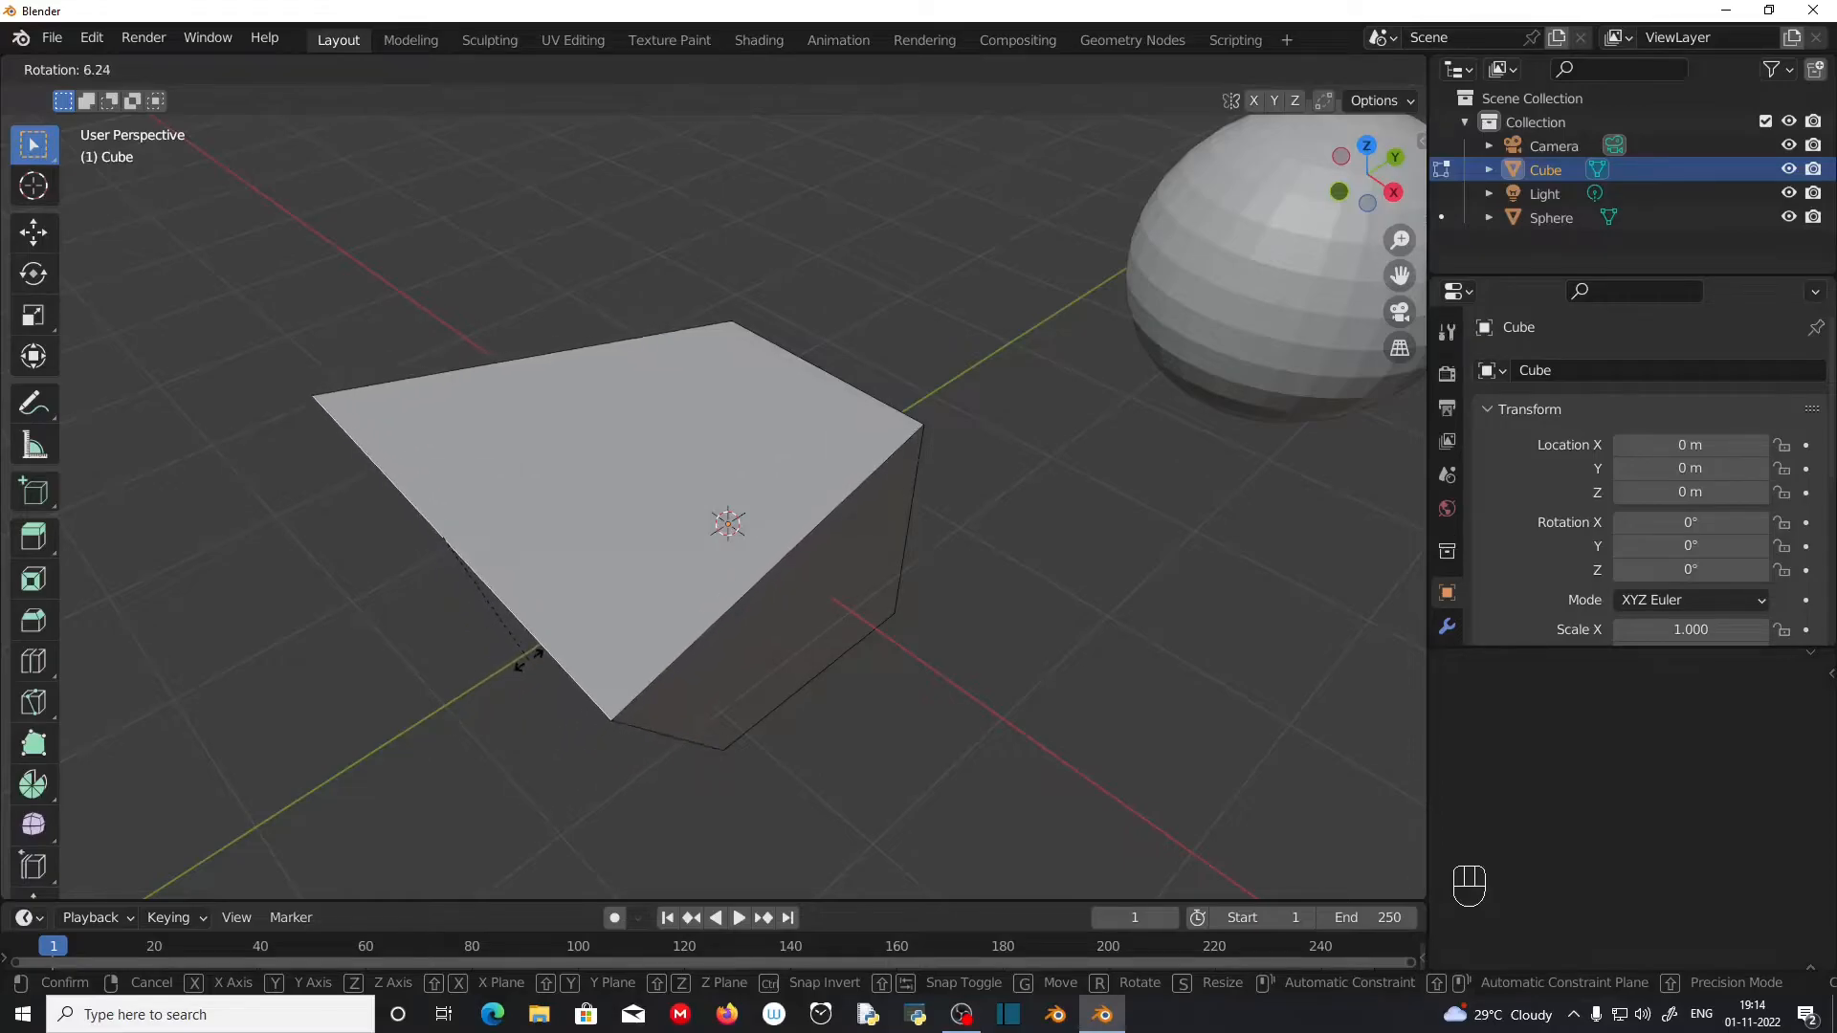
pyautogui.click(511, 686)
# Step: Switch to face select, select the cube's side face on the positive X side and scale it down freehand to roughly a third
pyautogui.moveTo(886, 594); pyautogui.dragTo(809, 497, button='middle')
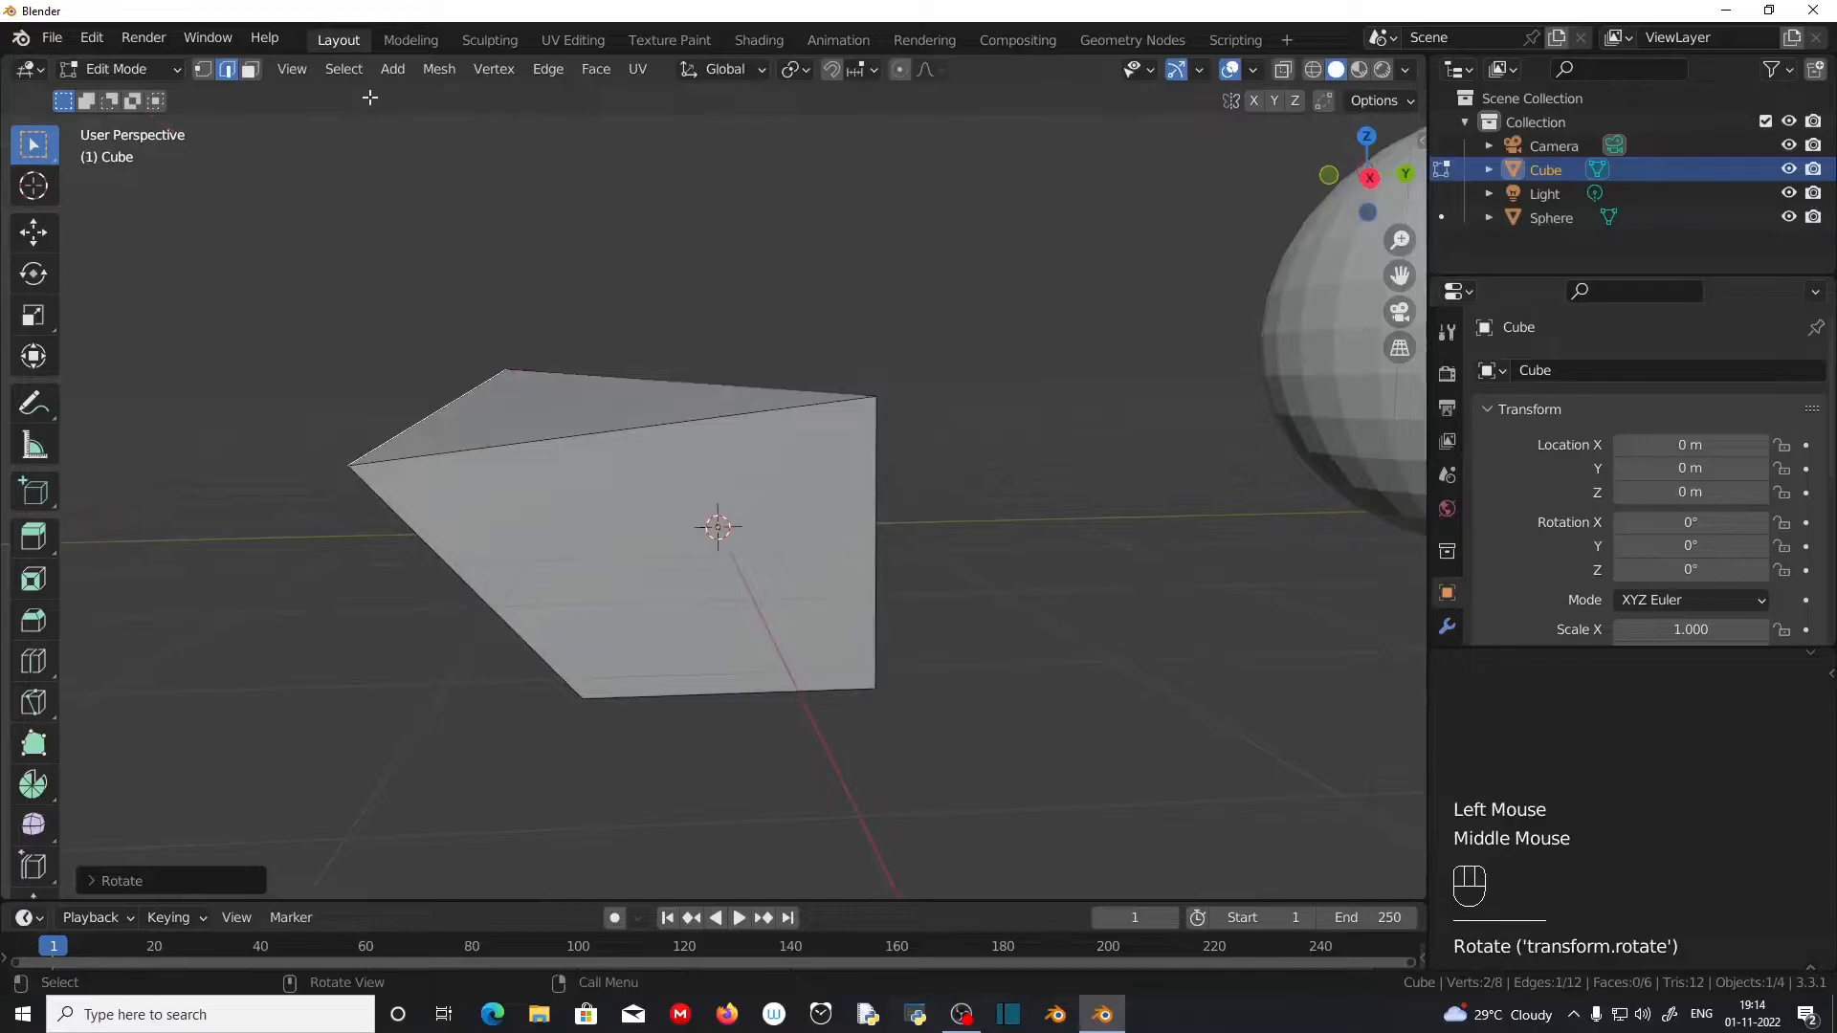
pyautogui.click(251, 70)
pyautogui.click(689, 574)
pyautogui.moveTo(689, 575); pyautogui.dragTo(699, 620, button='middle')
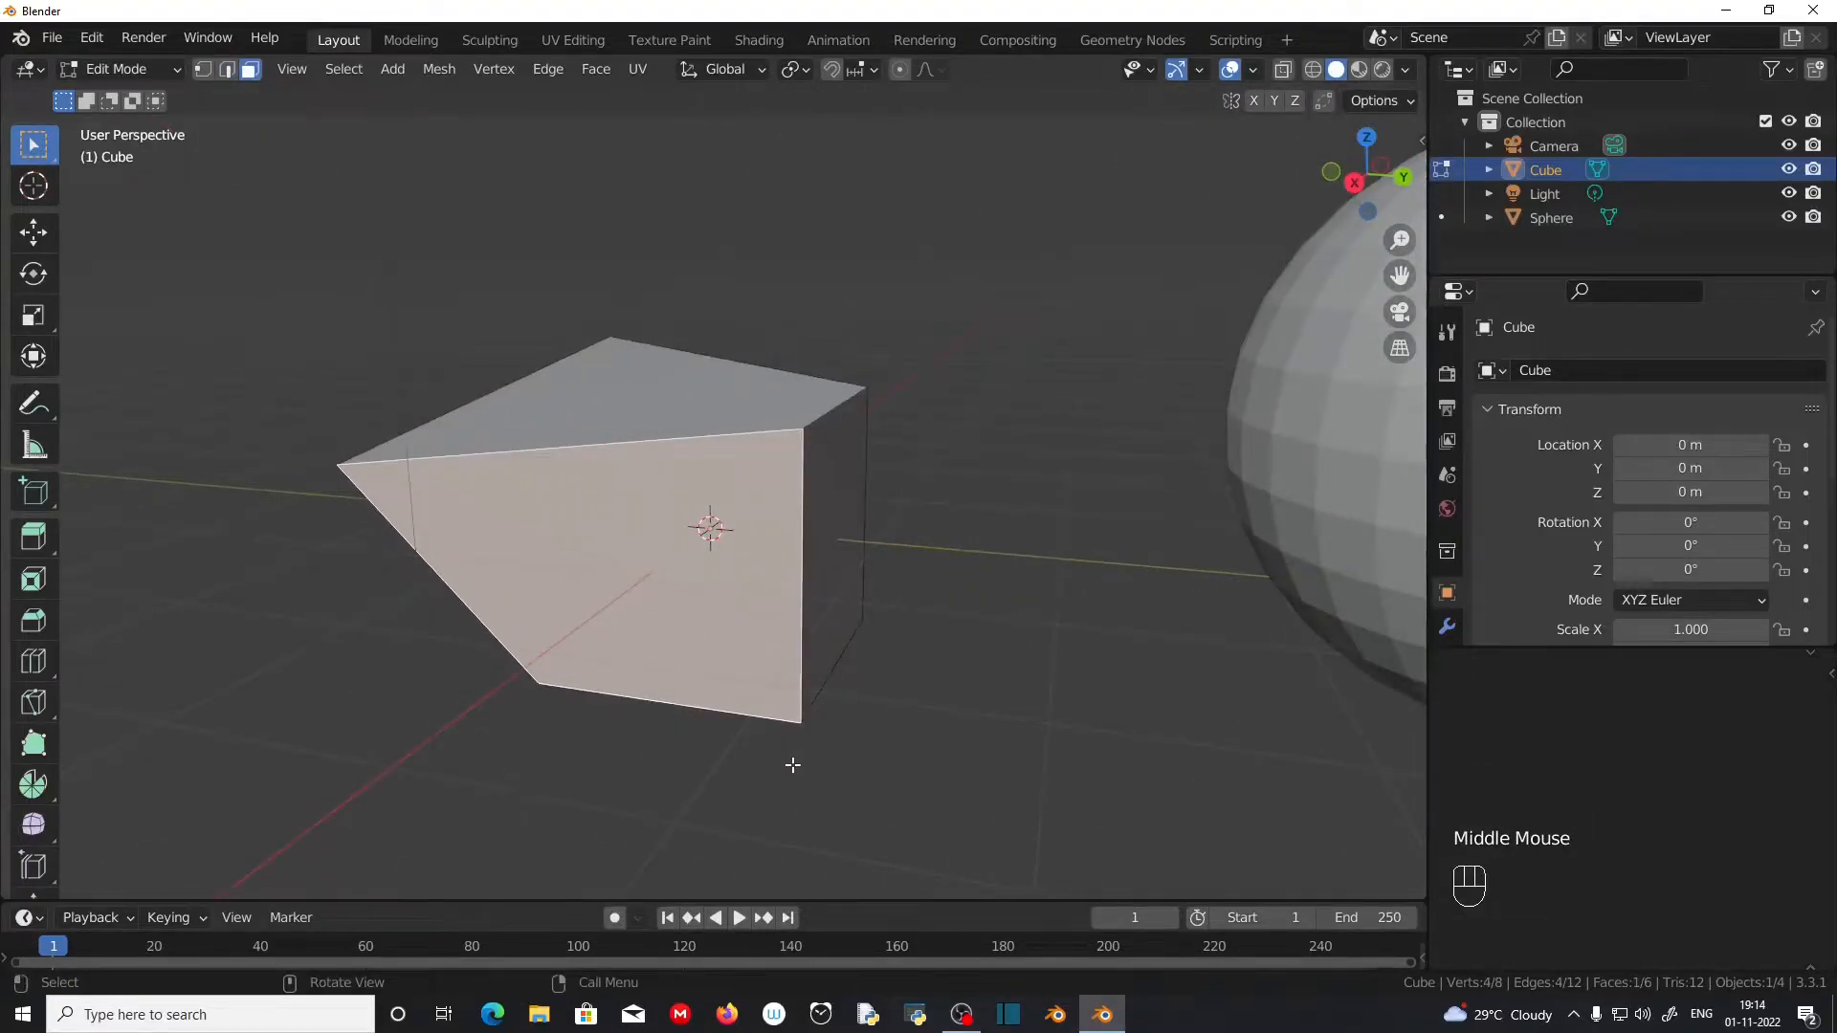
pyautogui.press('s')
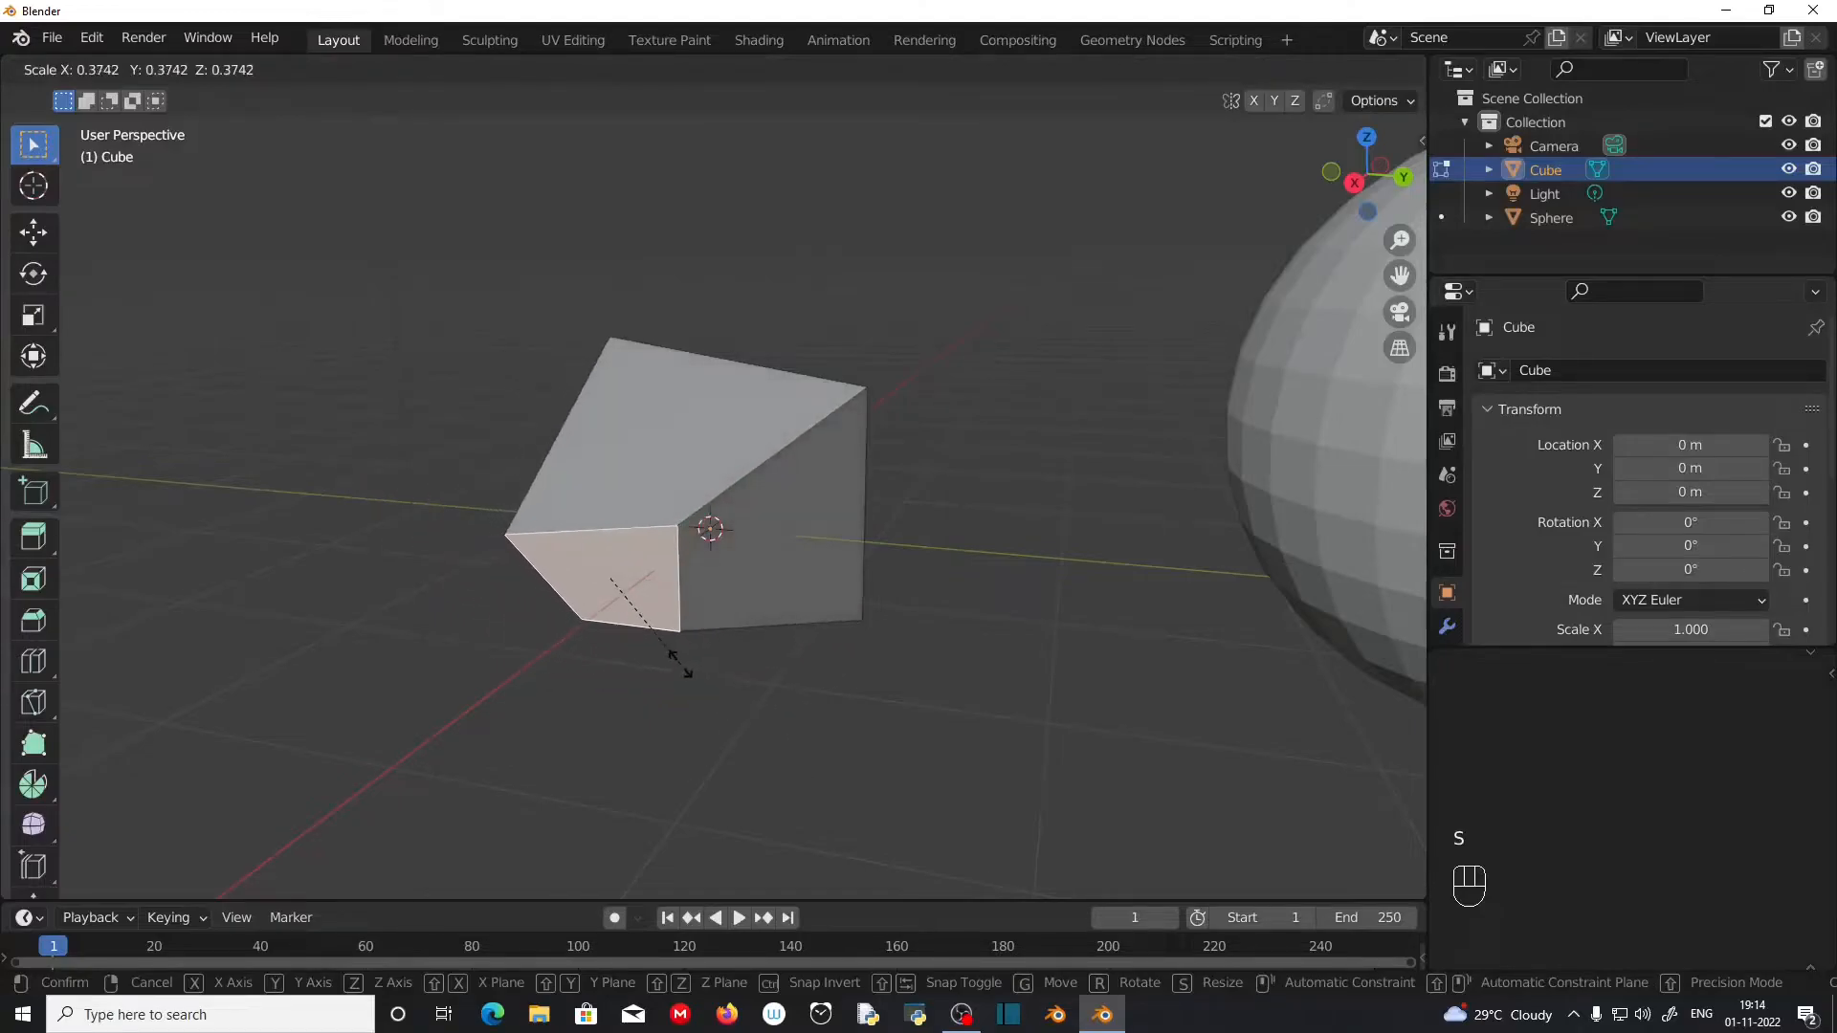
pyautogui.click(677, 632)
# Step: Select the cube's top face and rotate it freehand in the view plane
pyautogui.click(682, 421)
pyautogui.moveTo(669, 497); pyautogui.dragTo(976, 634, button='middle')
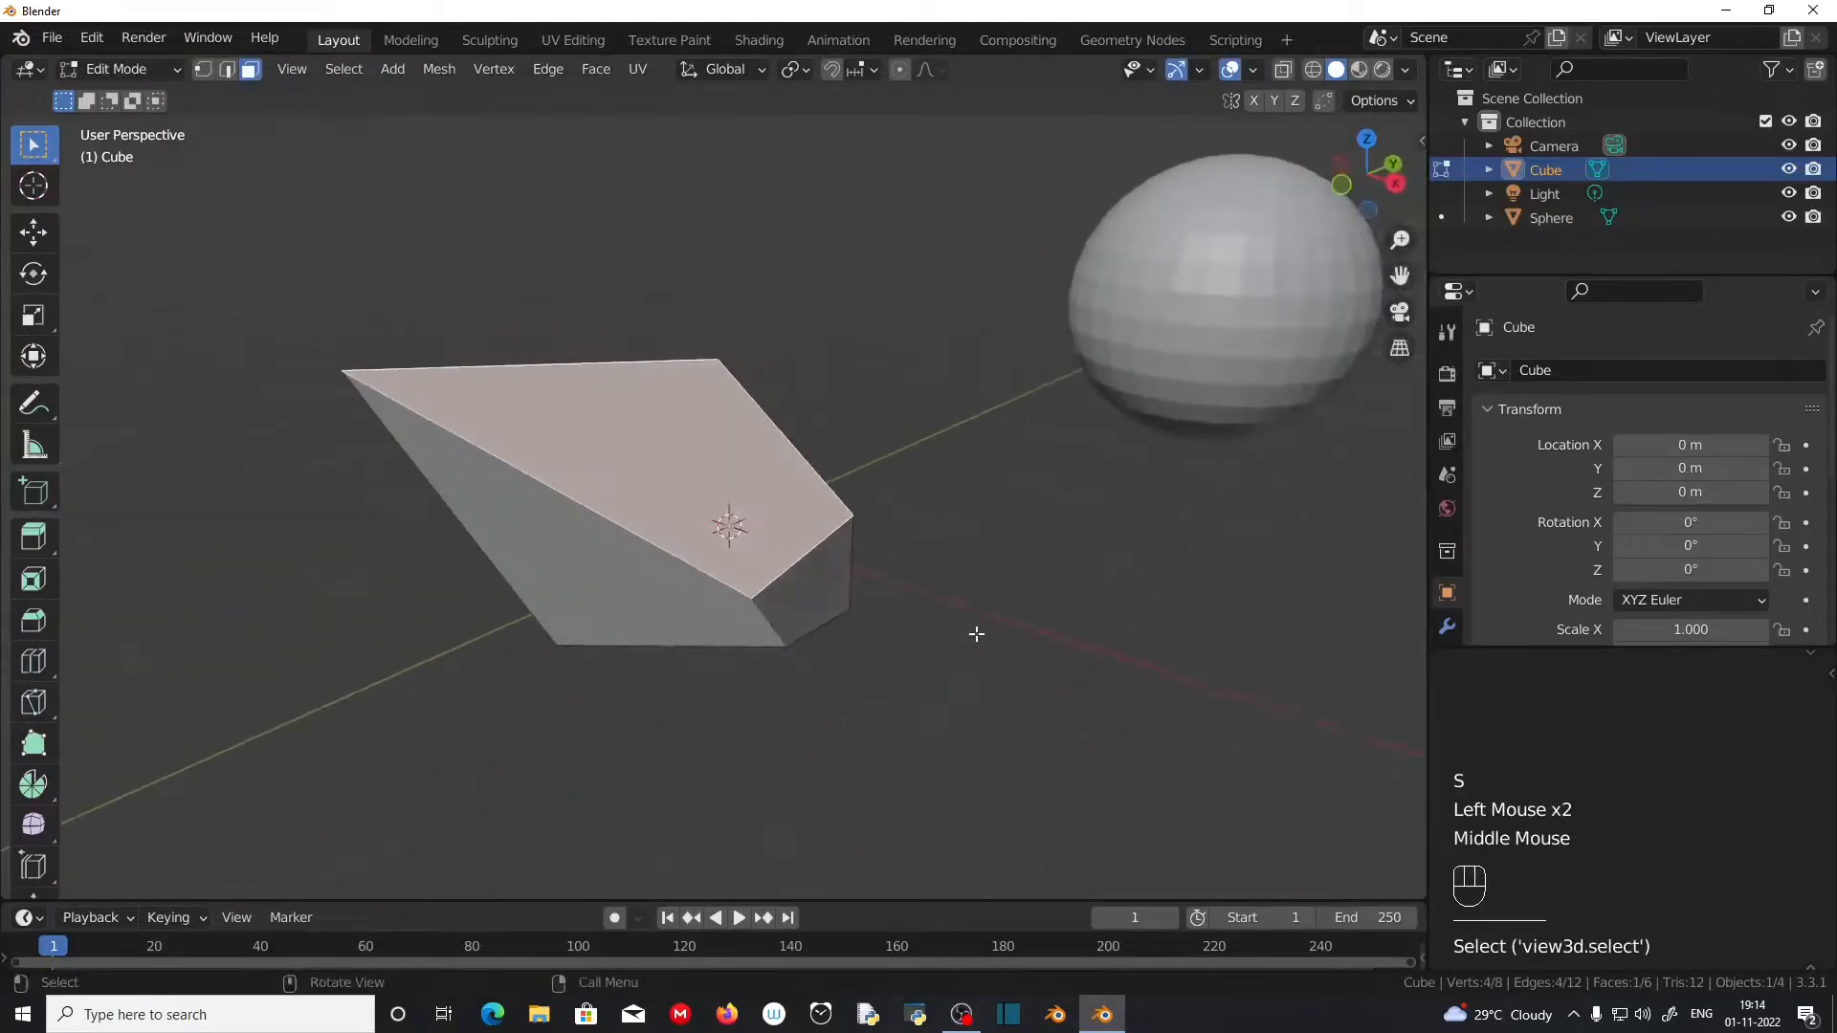
pyautogui.press('r')
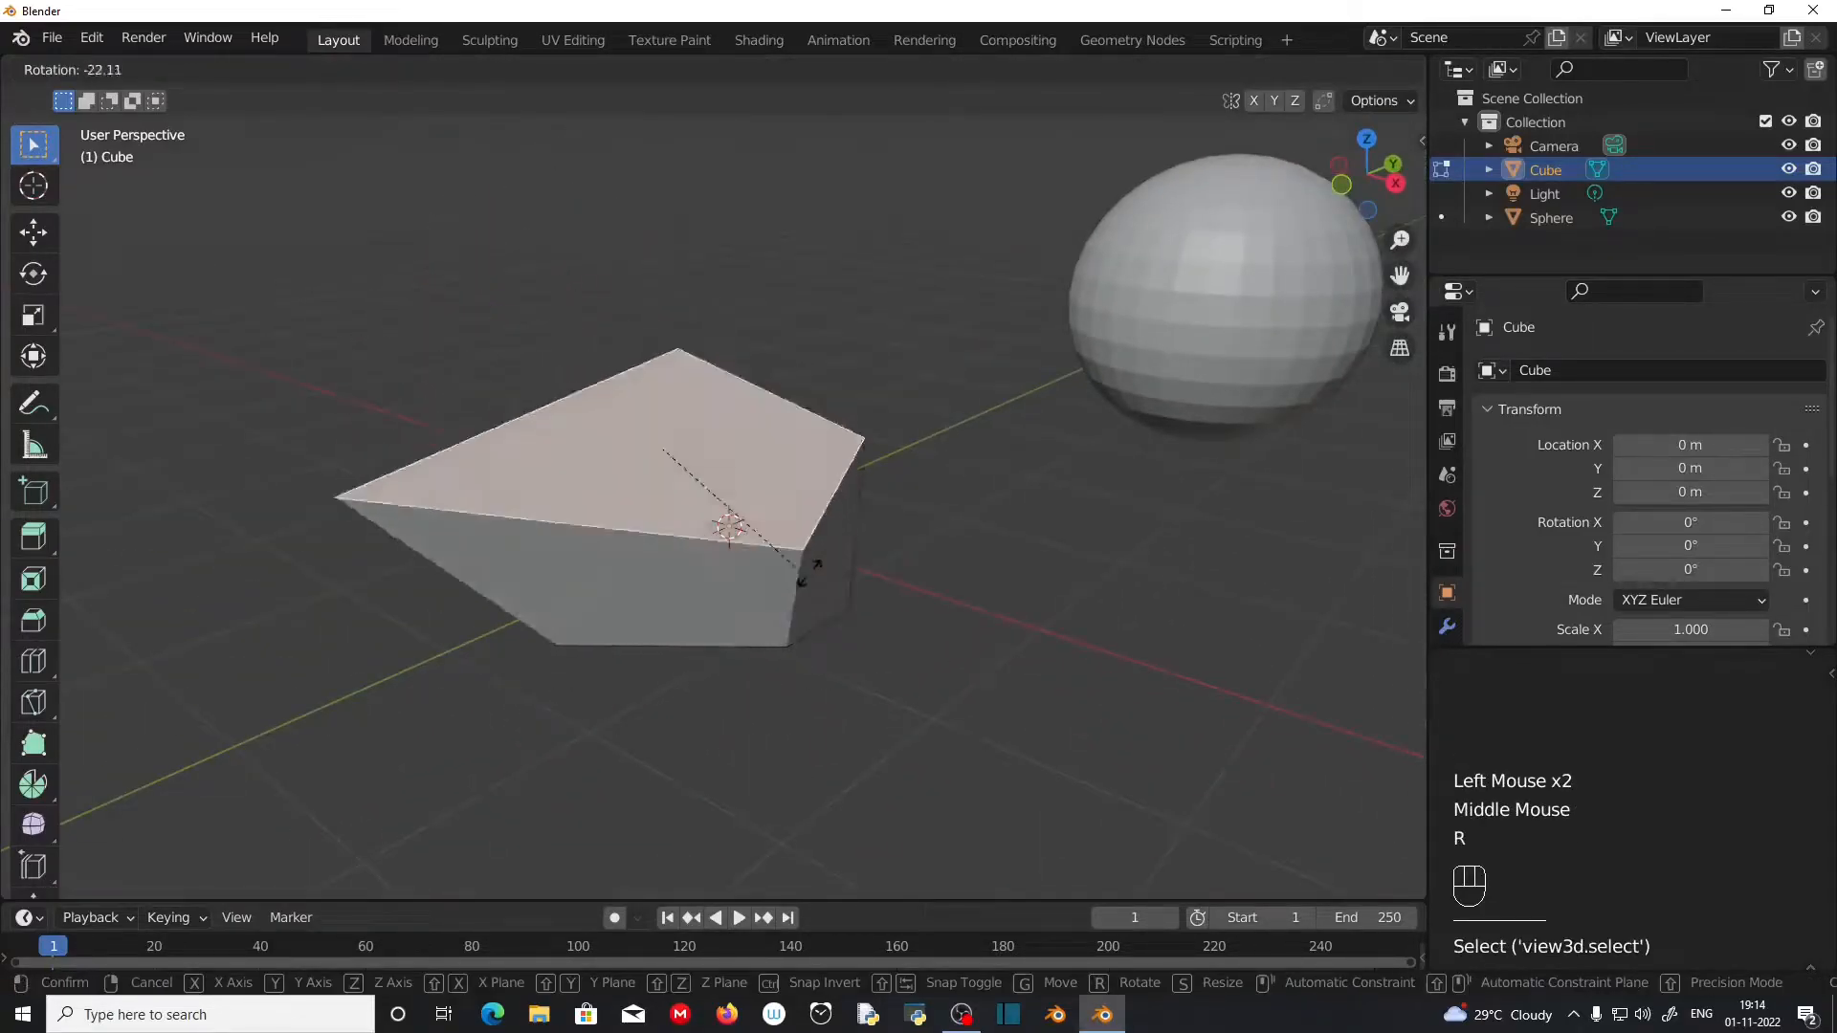
pyautogui.click(578, 623)
# Step: Select the cube's side face on the negative X side and move it freehand
pyautogui.moveTo(578, 623); pyautogui.dragTo(705, 509, button='middle')
pyautogui.click(676, 609)
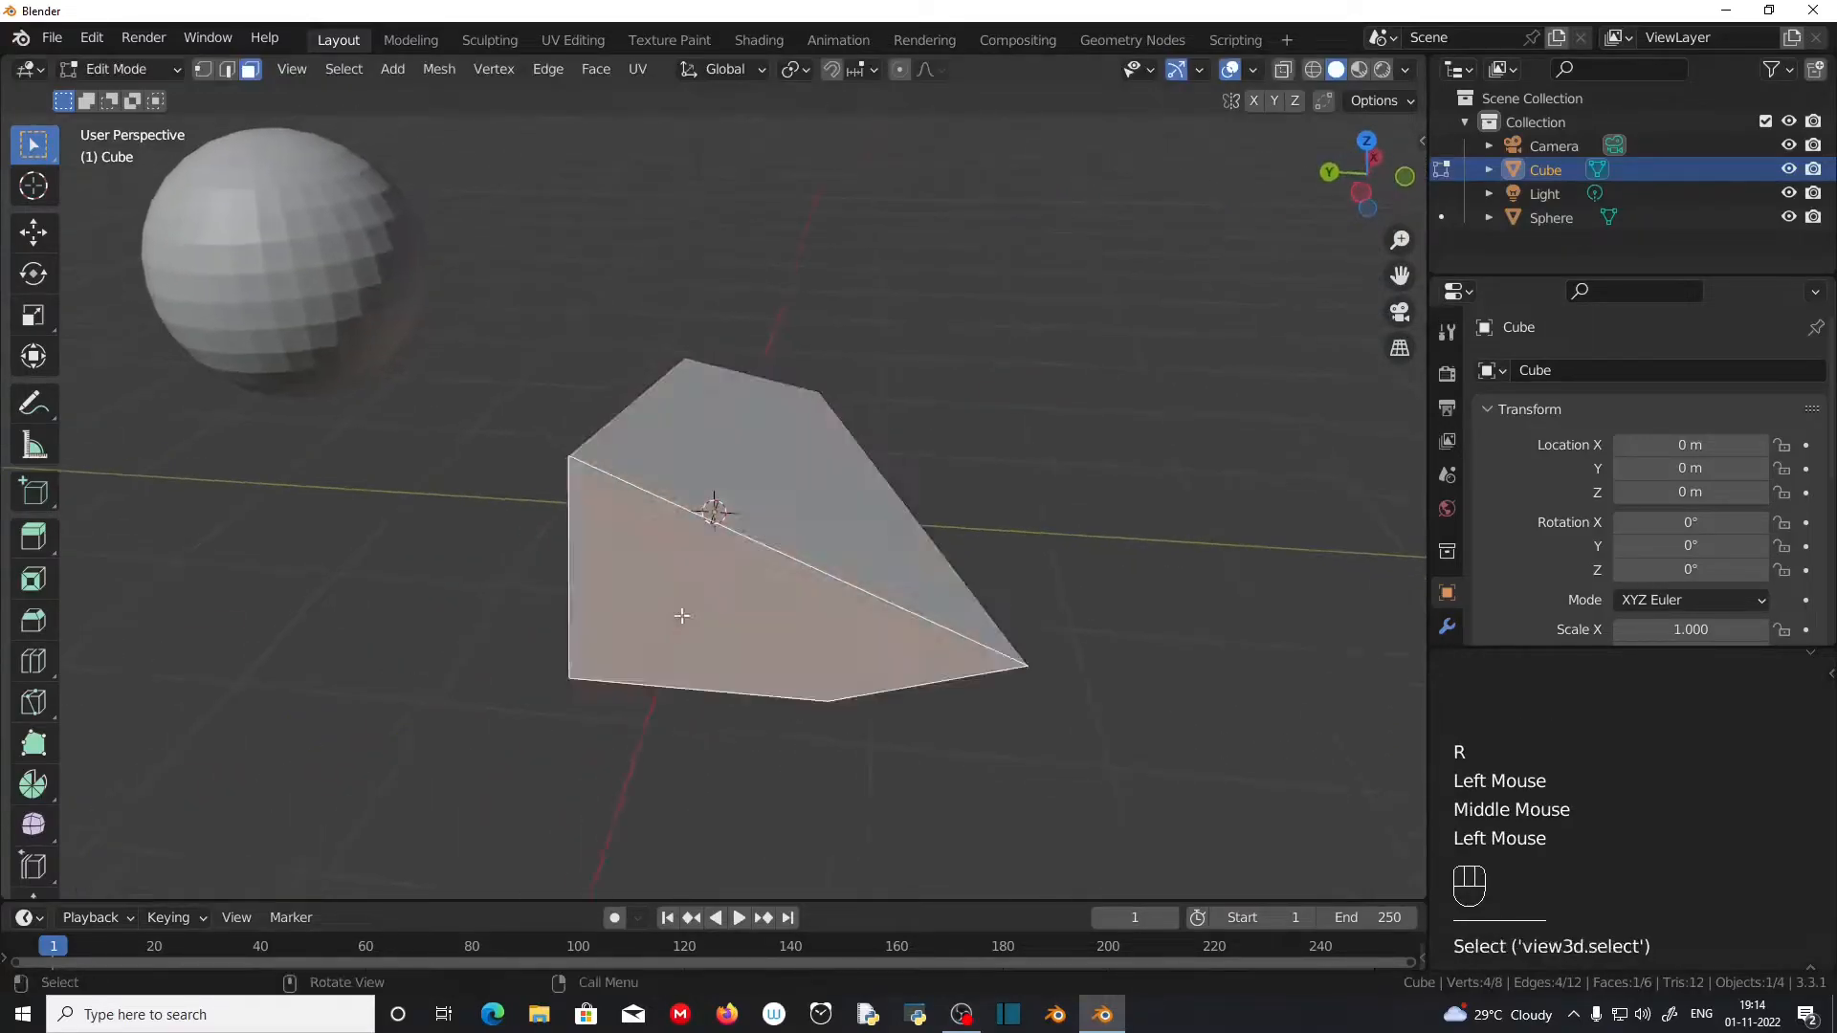
pyautogui.press('g')
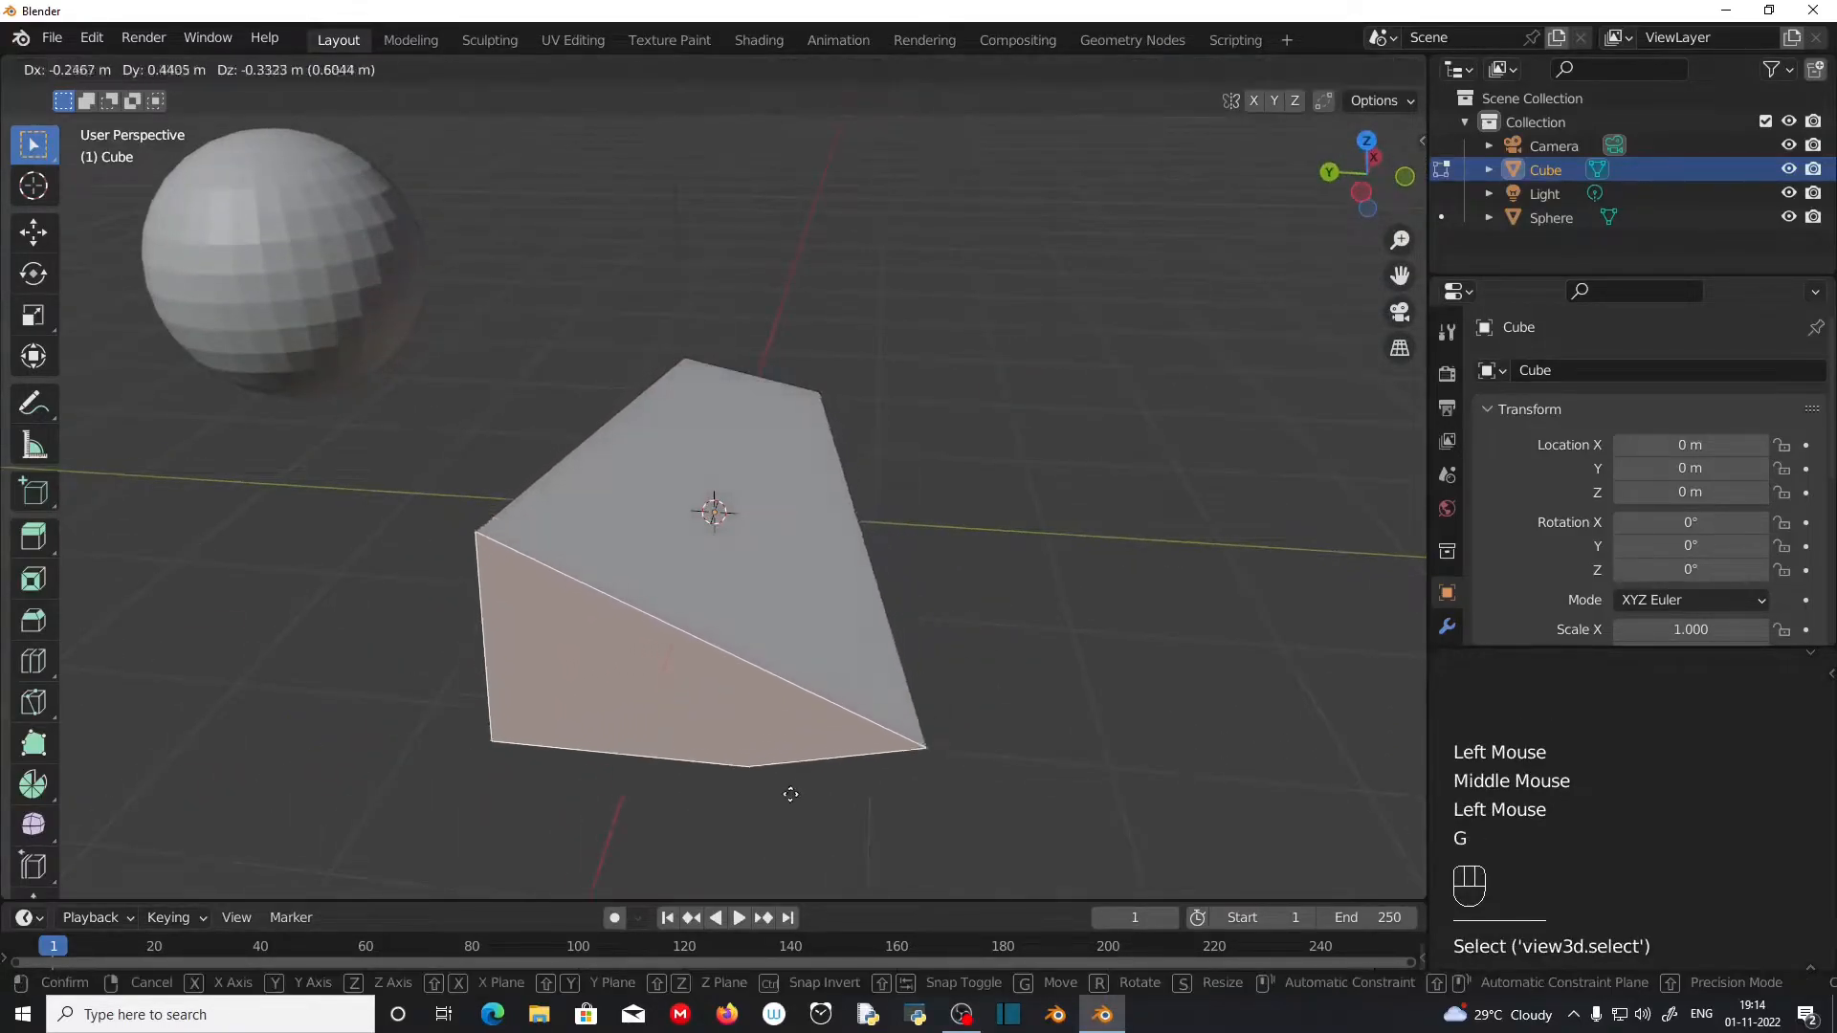
pyautogui.click(829, 733)
pyautogui.moveTo(829, 733); pyautogui.dragTo(956, 784, button='middle')
pyautogui.moveTo(410, 591); pyautogui.dragTo(712, 643, button='middle')
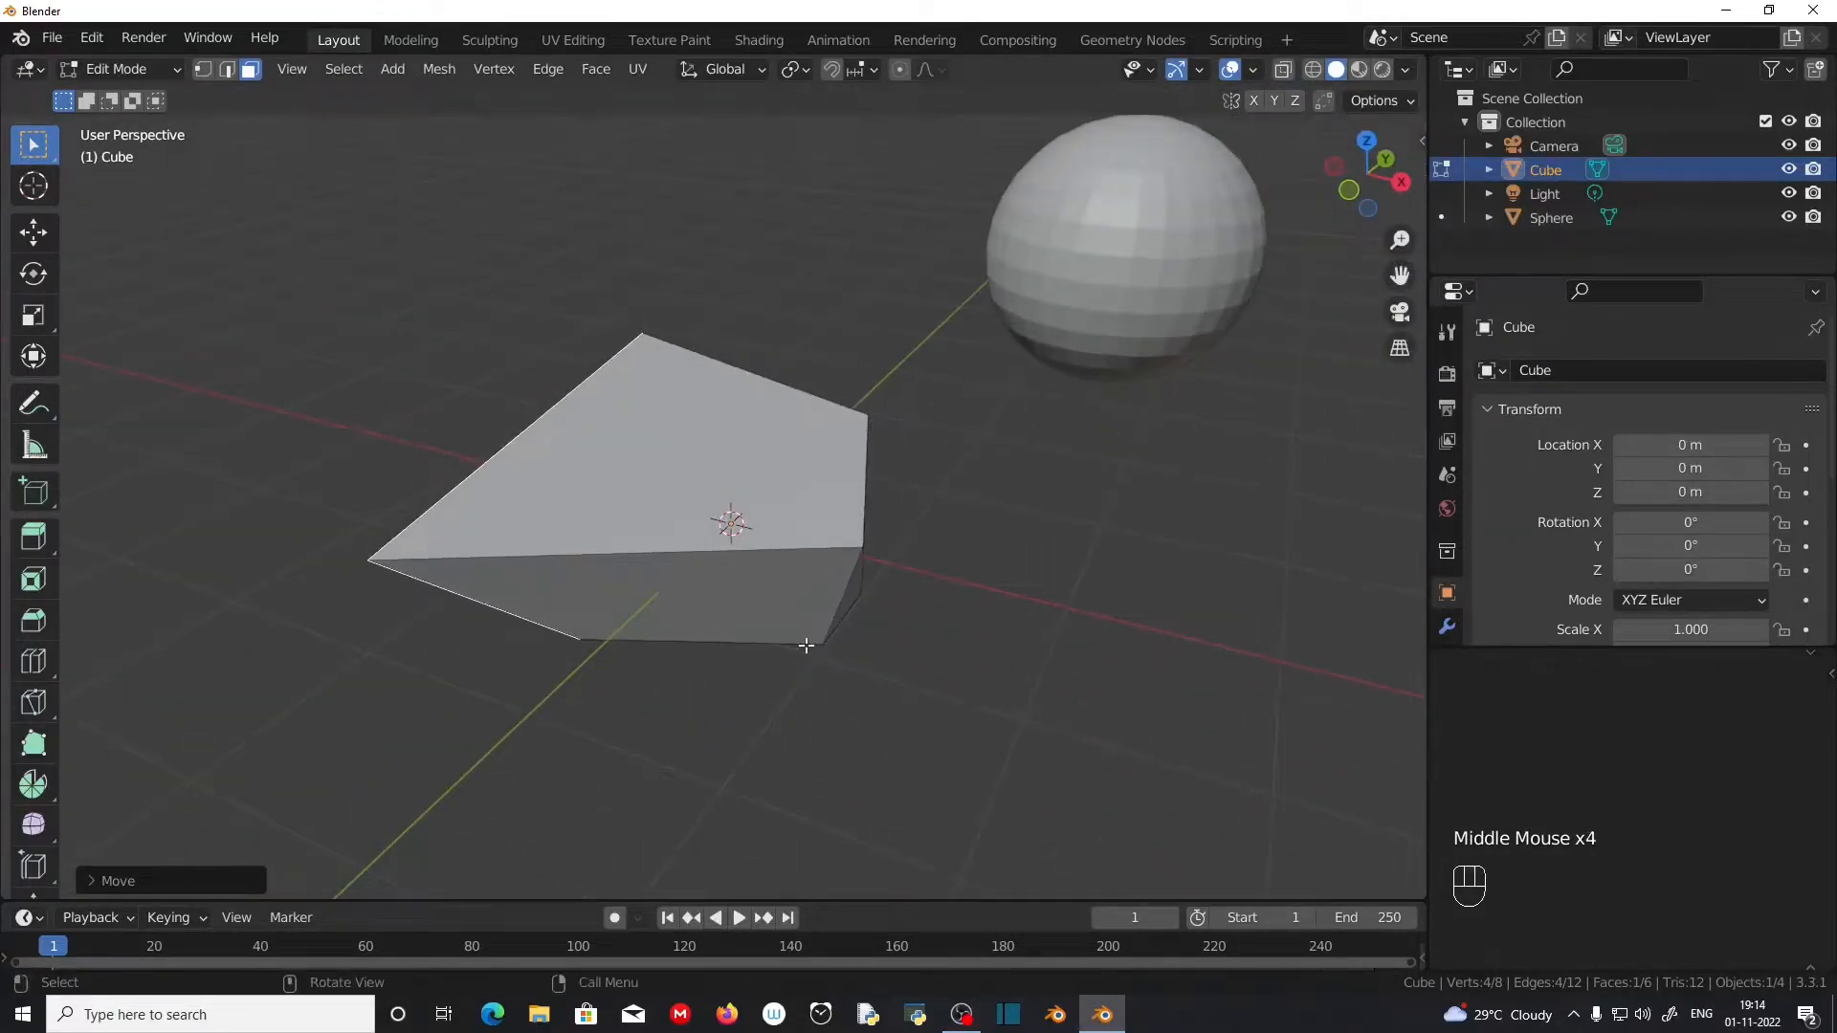
pyautogui.scroll(1, 808, 645)
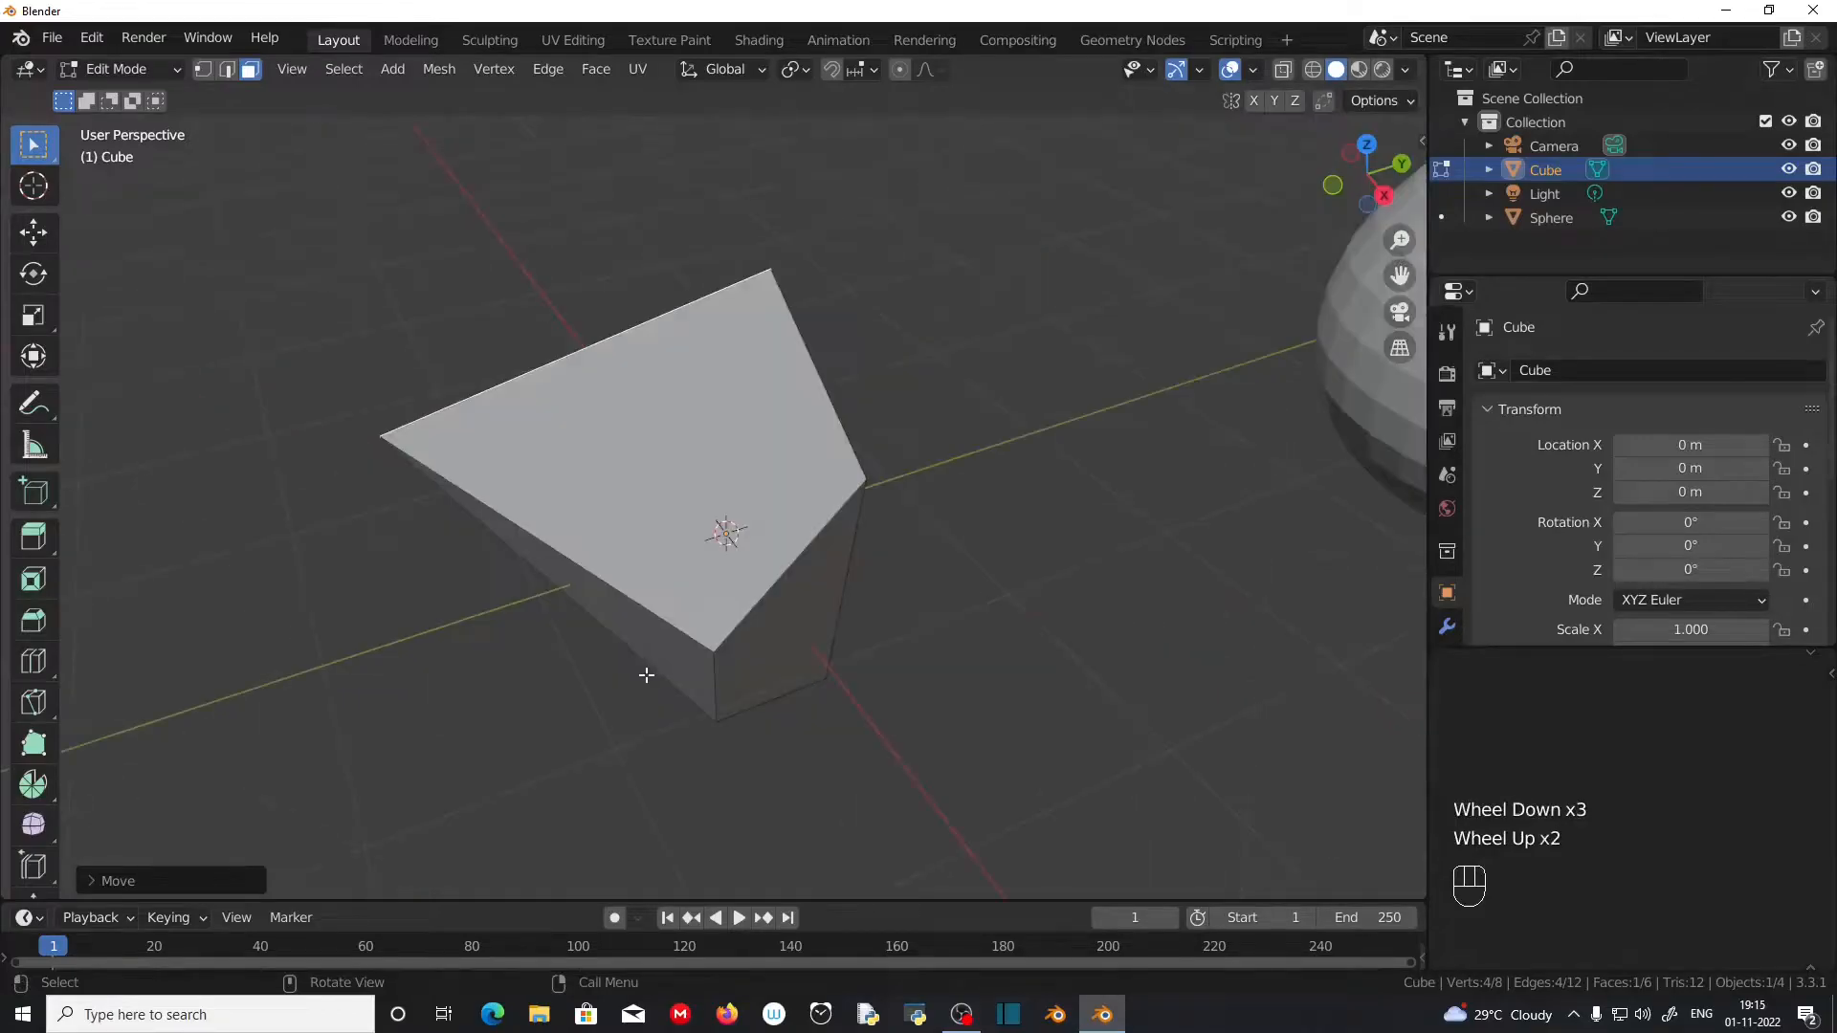
# Step: Undo all the vertex, edge and face edits back to the regular cube and return to Object Mode
pyautogui.press('ctrl')
pyautogui.hotkey('ctrl', 'z')
pyautogui.hotkey('ctrl', 'z')
pyautogui.hotkey('ctrl', 'z')
pyautogui.hotkey('ctrl', 'z')
pyautogui.hotkey('ctrl', 'z')
pyautogui.hotkey('ctrl', 'z')
pyautogui.hotkey('ctrl', 'z')
pyautogui.hotkey('ctrl', 'z')
pyautogui.hotkey('ctrl', 'z')
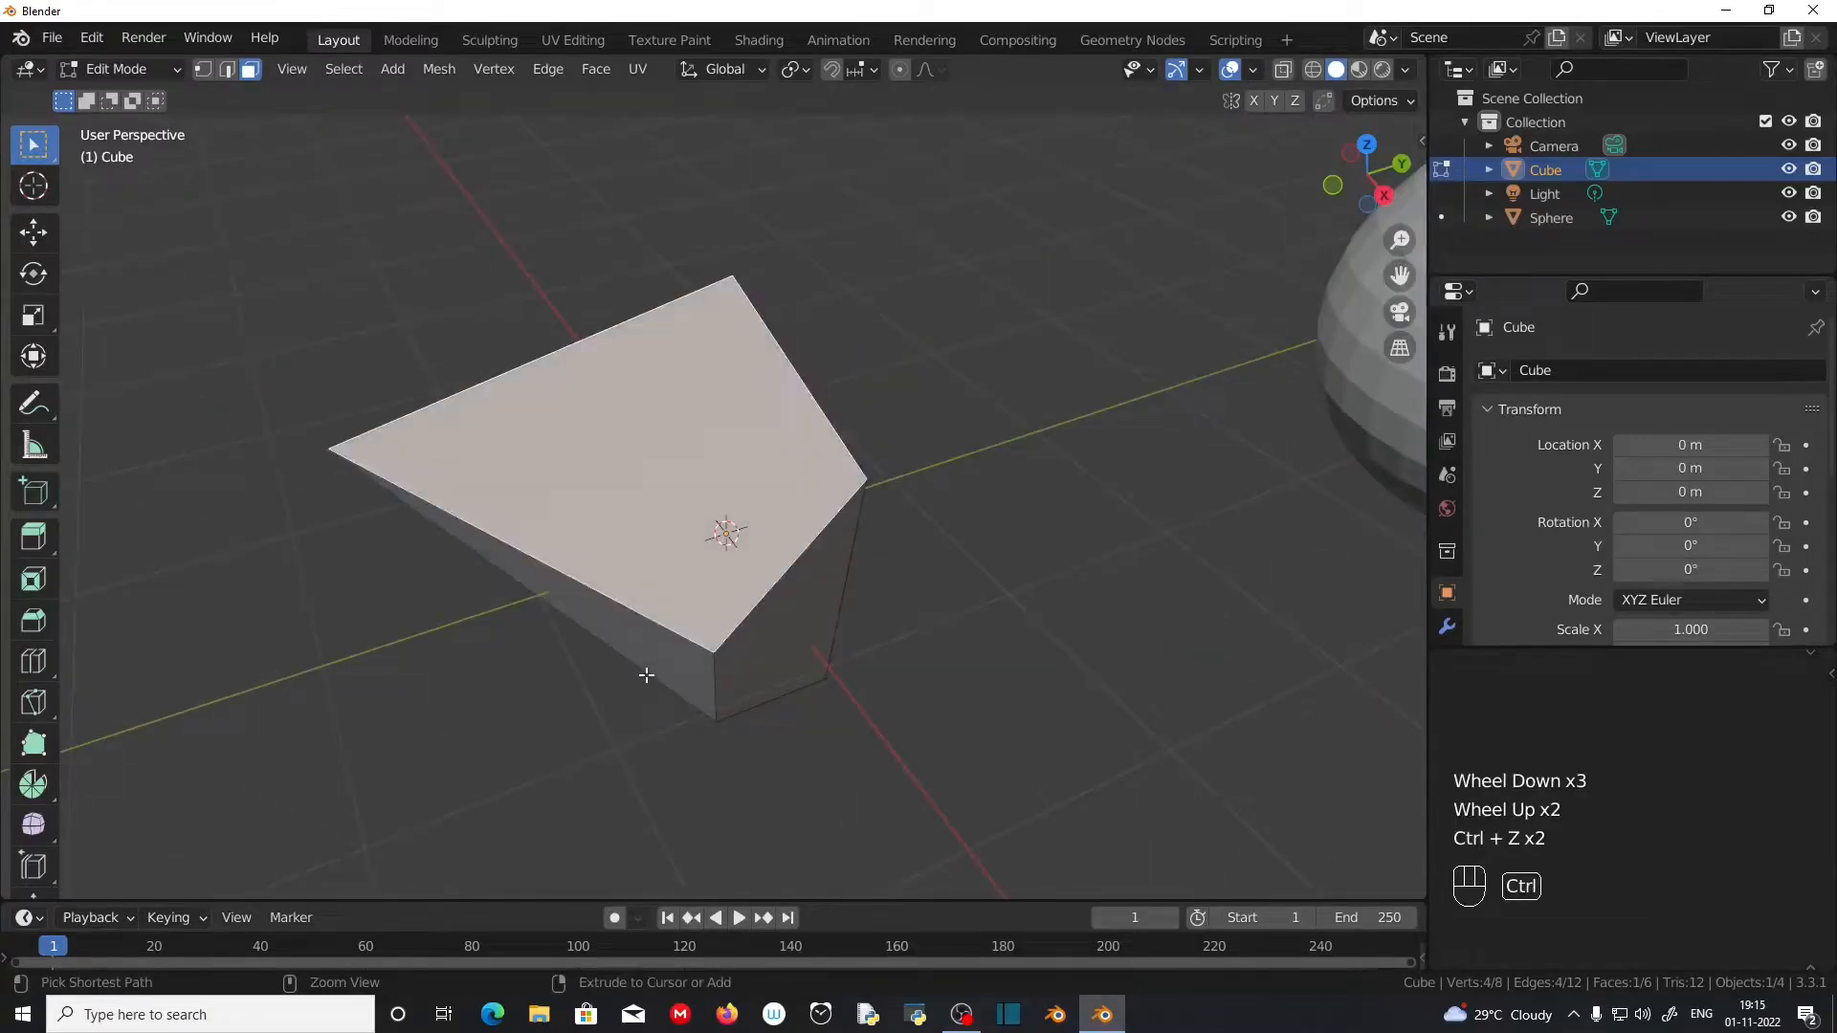
pyautogui.hotkey('ctrl', 'z')
pyautogui.hotkey('ctrl', 'z')
pyautogui.hotkey('ctrl', 'z')
pyautogui.hotkey('ctrl', 'z')
pyautogui.hotkey('ctrl', 'z')
pyautogui.hotkey('ctrl', 'z')
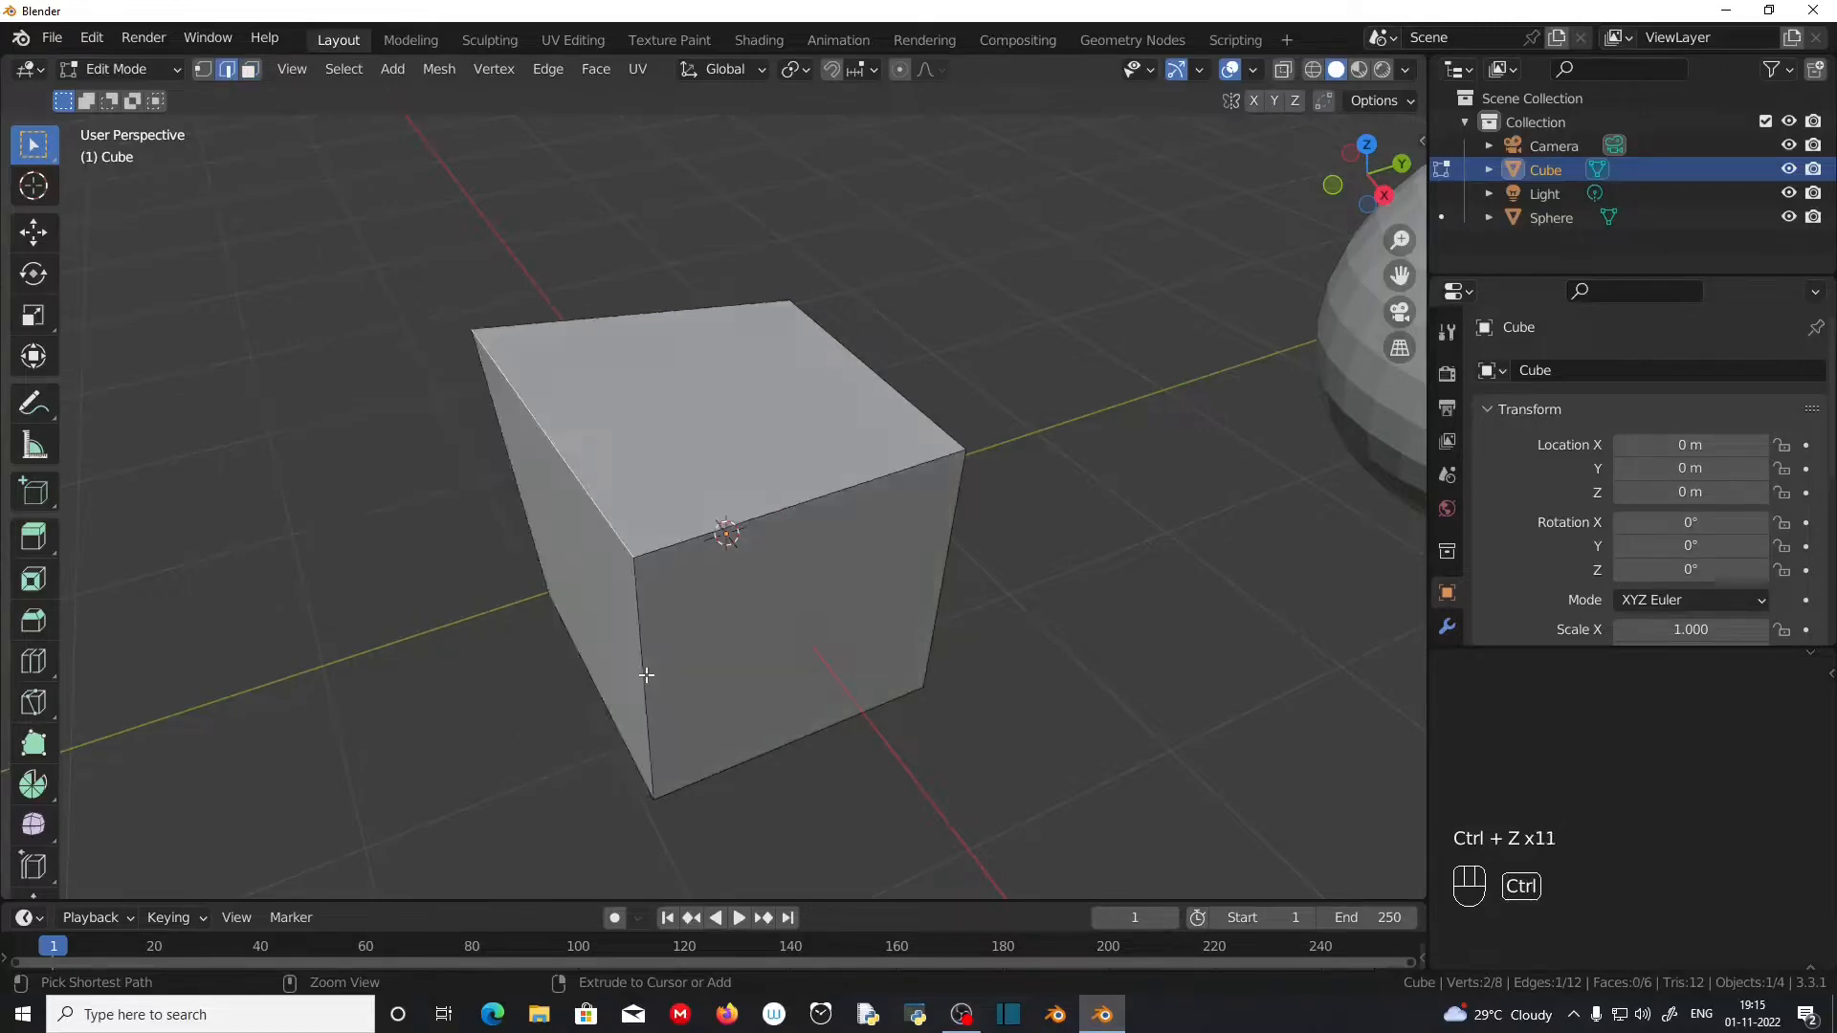
pyautogui.moveTo(646, 675); pyautogui.dragTo(776, 686, button='middle')
pyautogui.press('Tab')
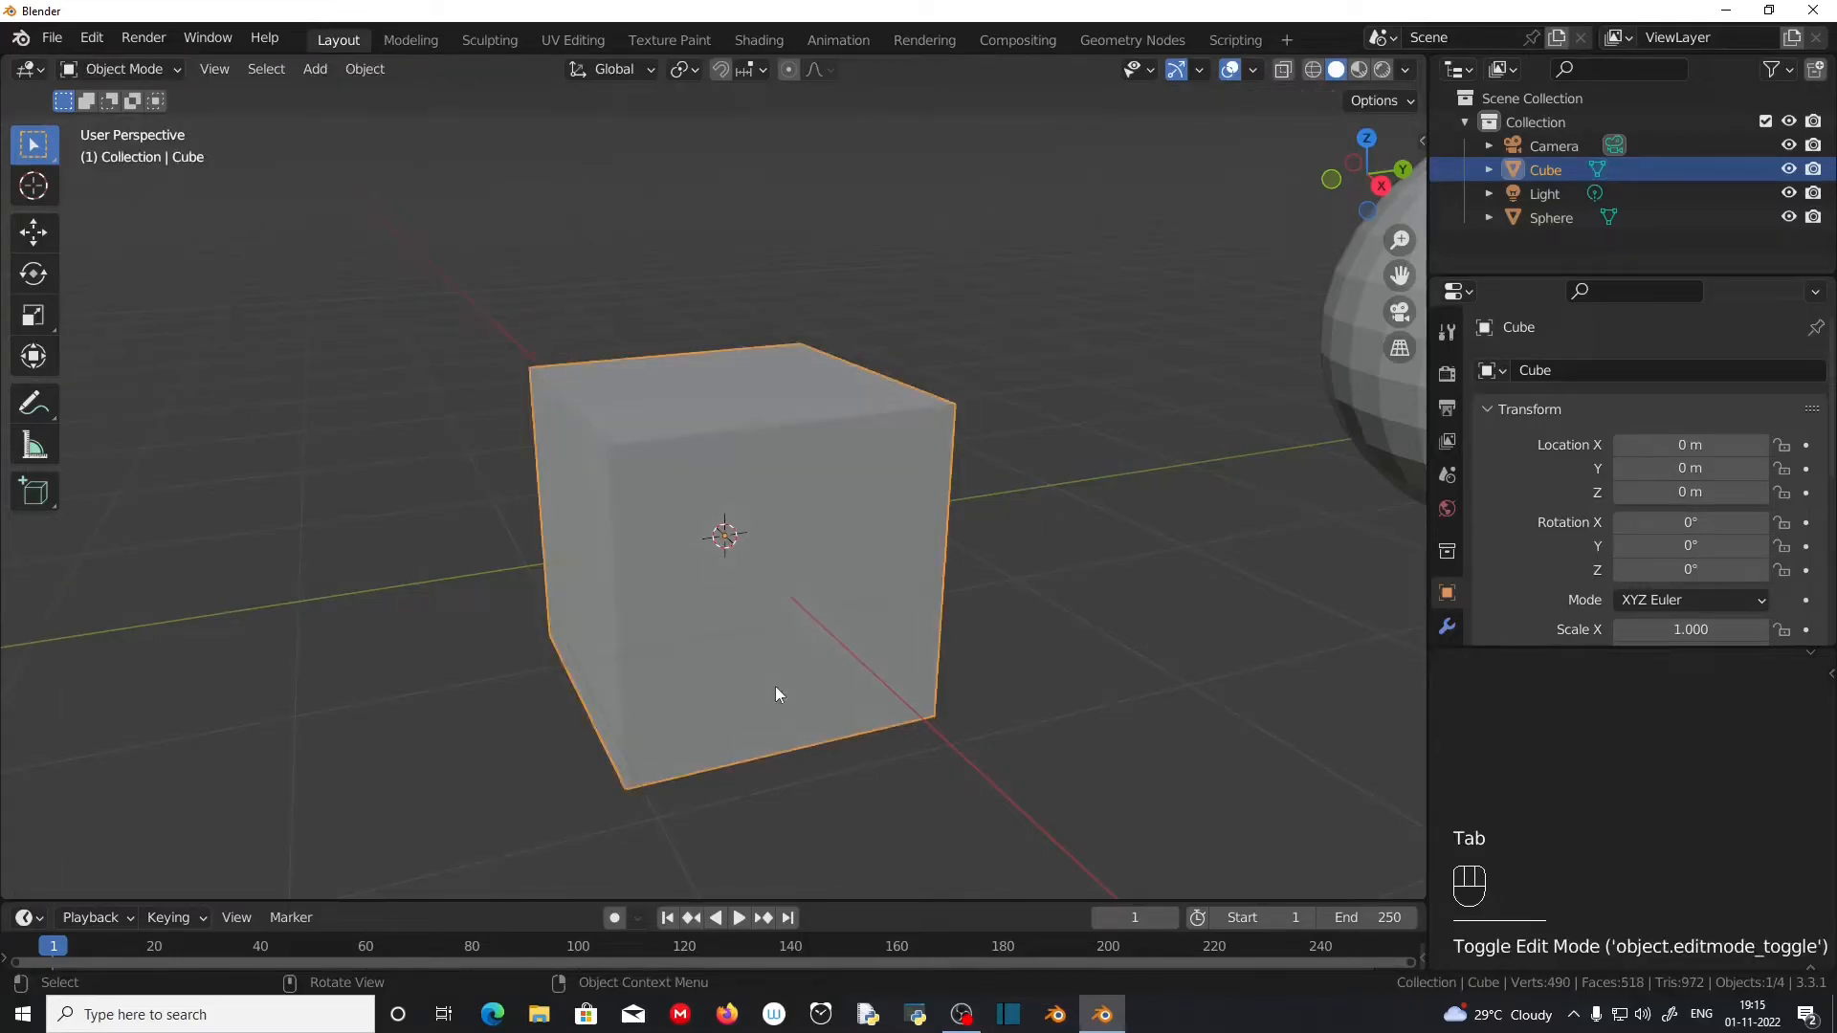
# Step: Show the cube's transform values in the viewport and scale the cube up freehand to a factor of about 1.65
pyautogui.press('n')
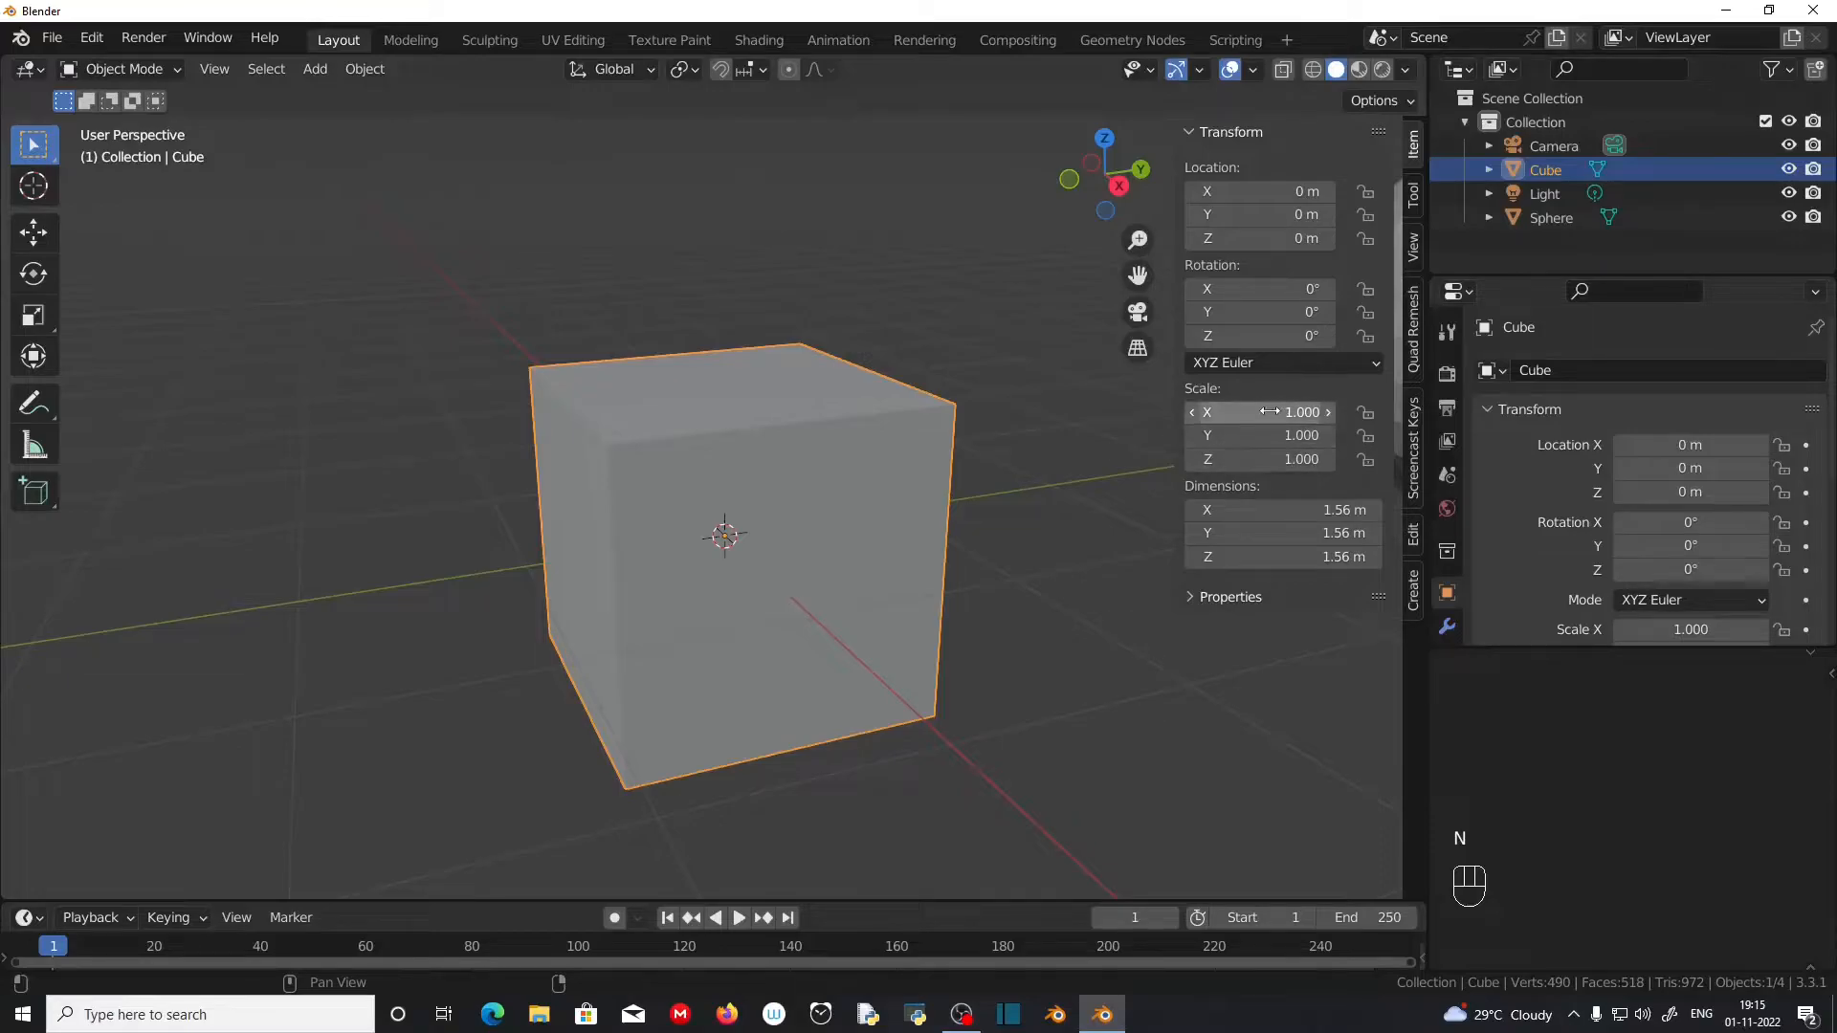
pyautogui.click(785, 637)
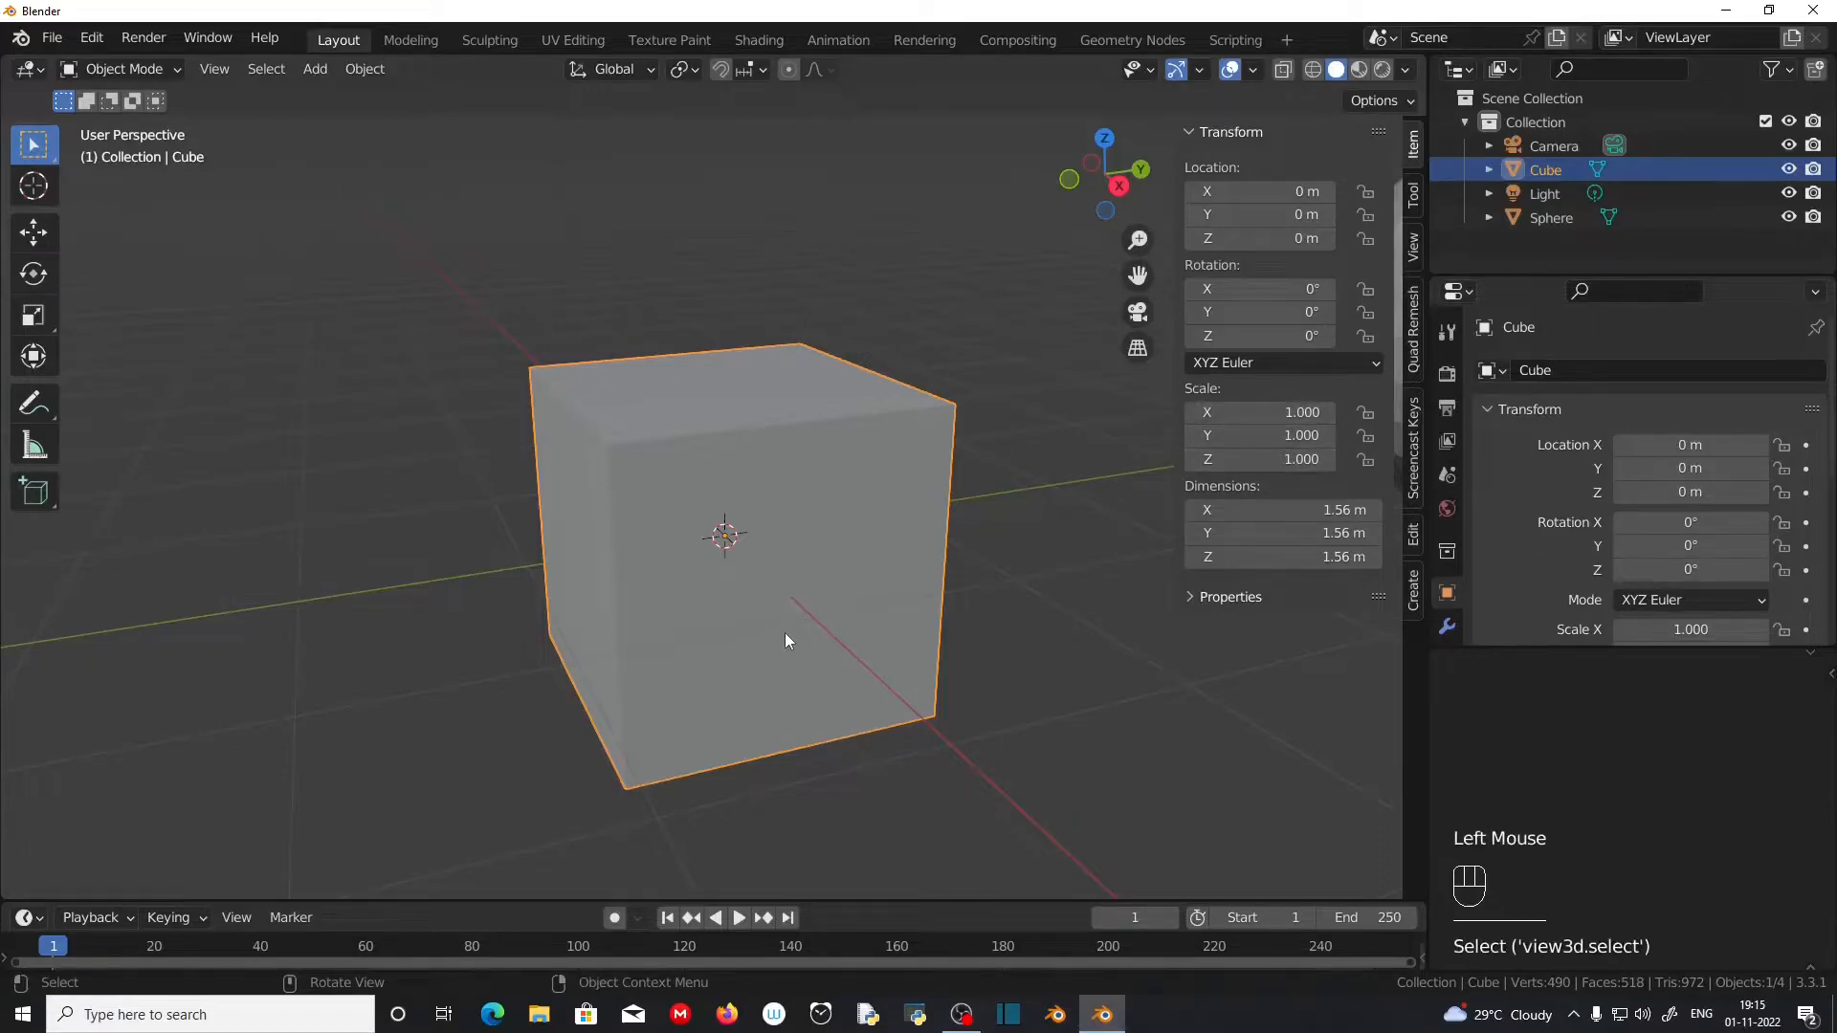
pyautogui.press('s')
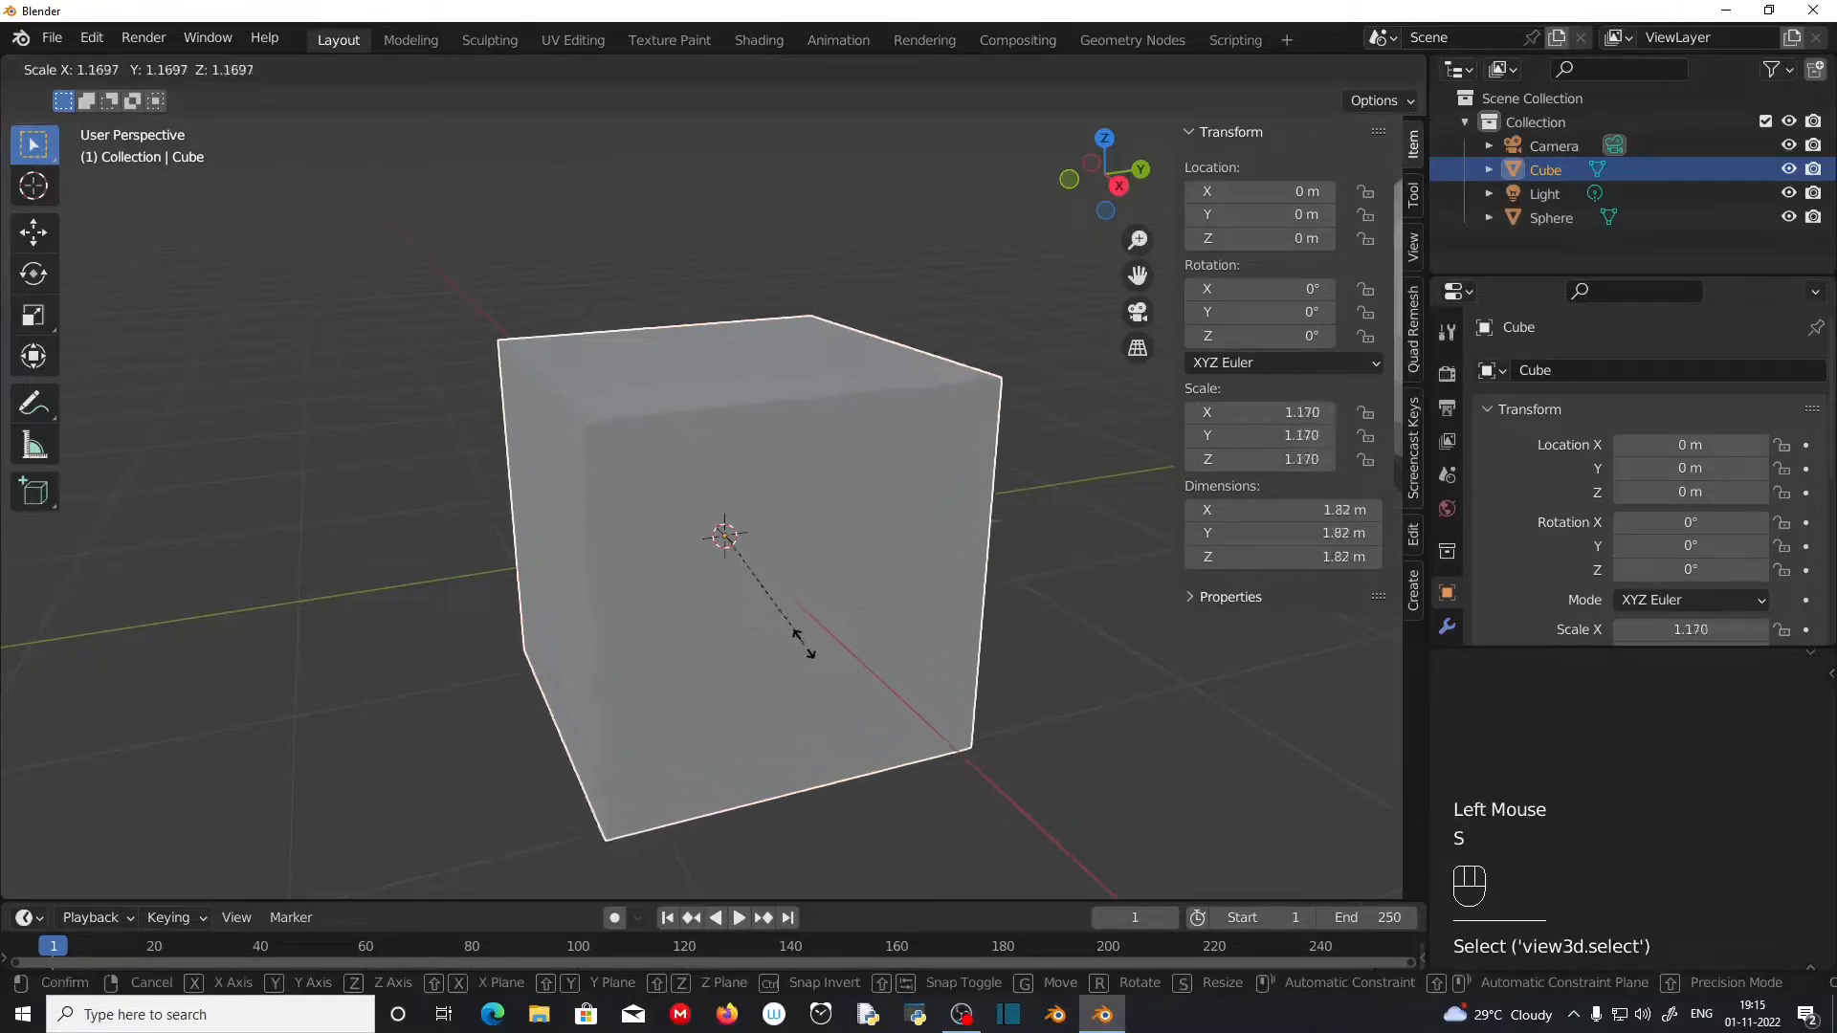
pyautogui.click(852, 672)
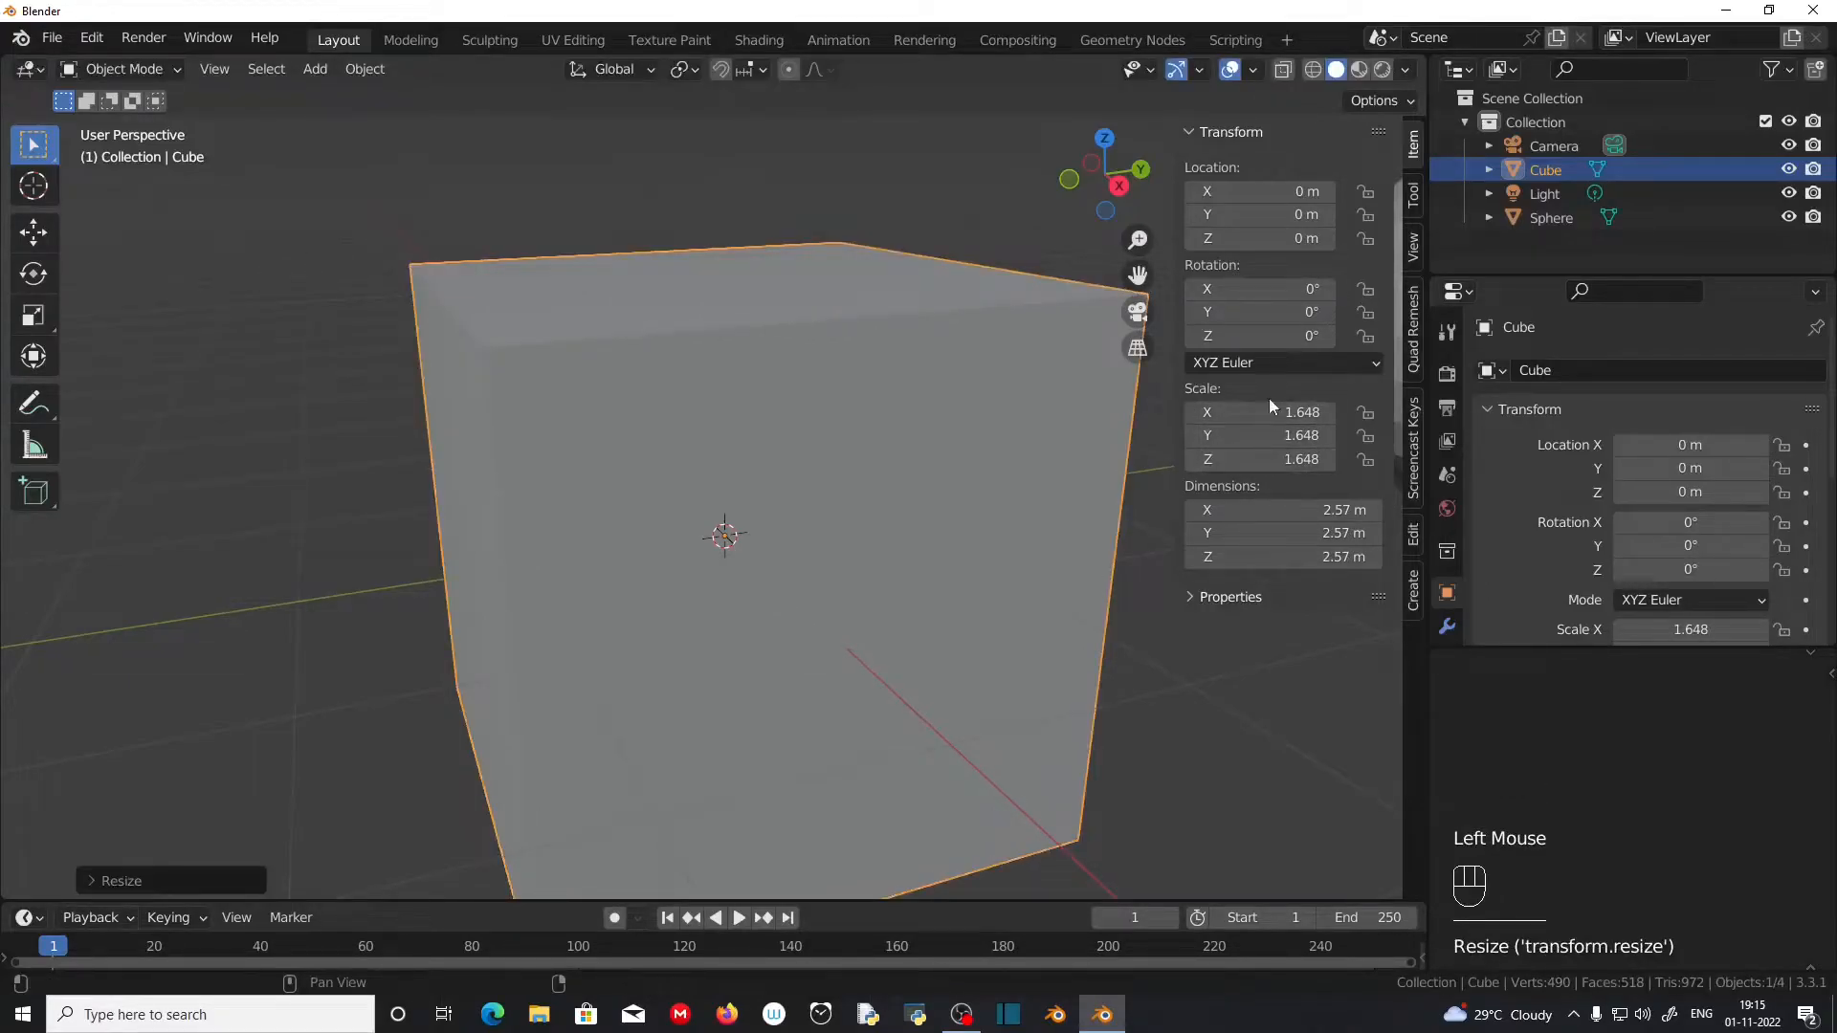
# Step: Apply the cube's scale in Object Mode
pyautogui.scroll(-2, 576, 720)
pyautogui.moveTo(576, 720); pyautogui.dragTo(614, 716, button='middle')
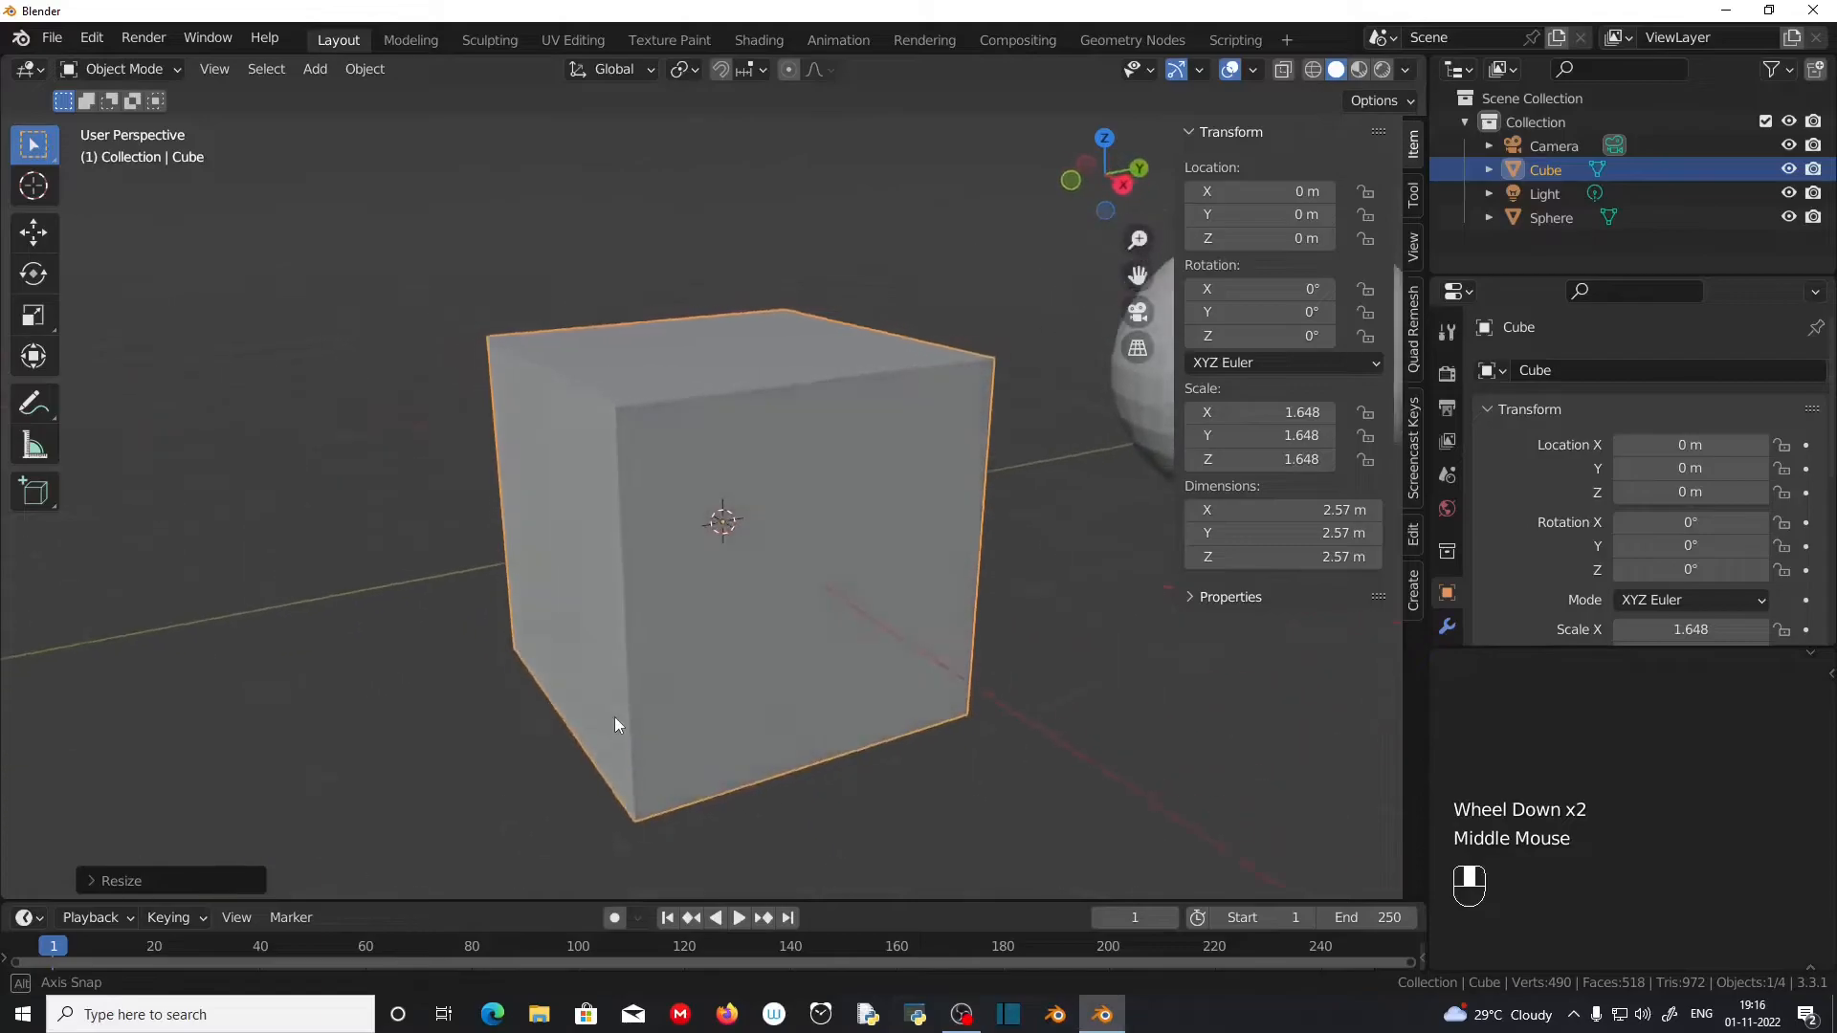
pyautogui.scroll(1, 828, 599)
pyautogui.moveTo(1105, 606); pyautogui.dragTo(1092, 585, button='middle')
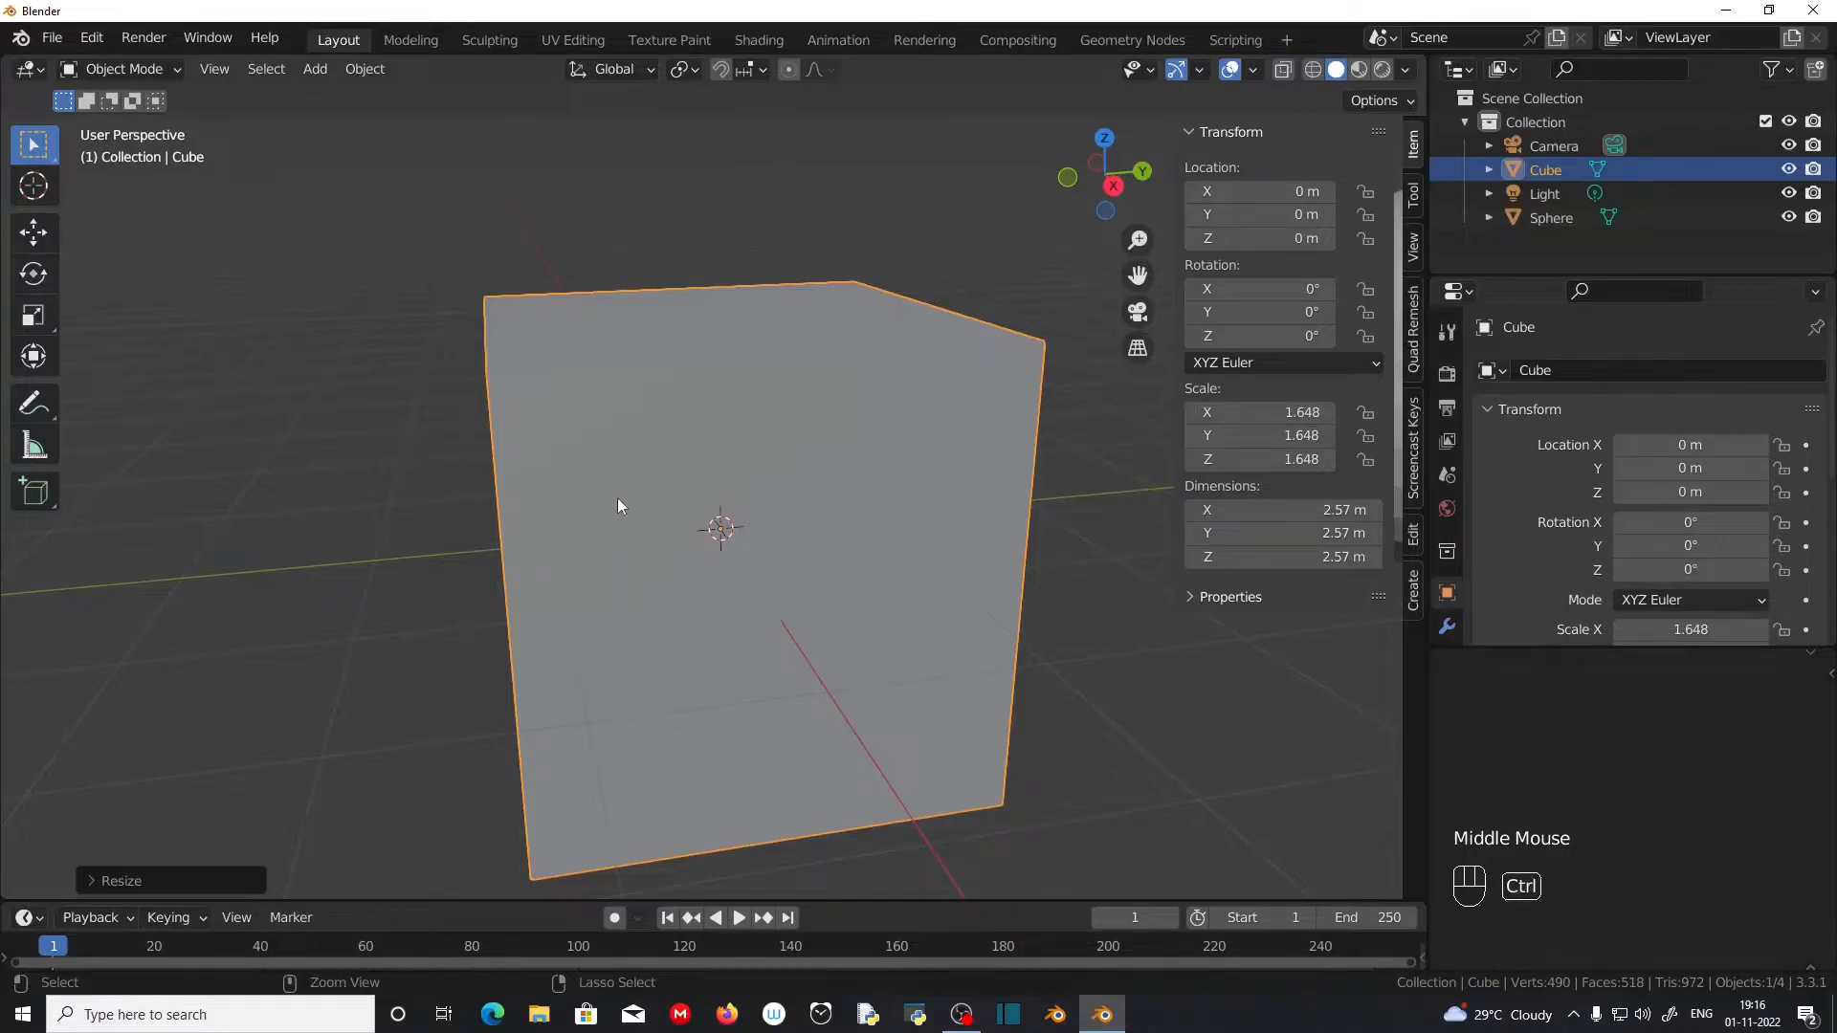
pyautogui.hotkey('ctrl', 'a')
pyautogui.click(581, 549)
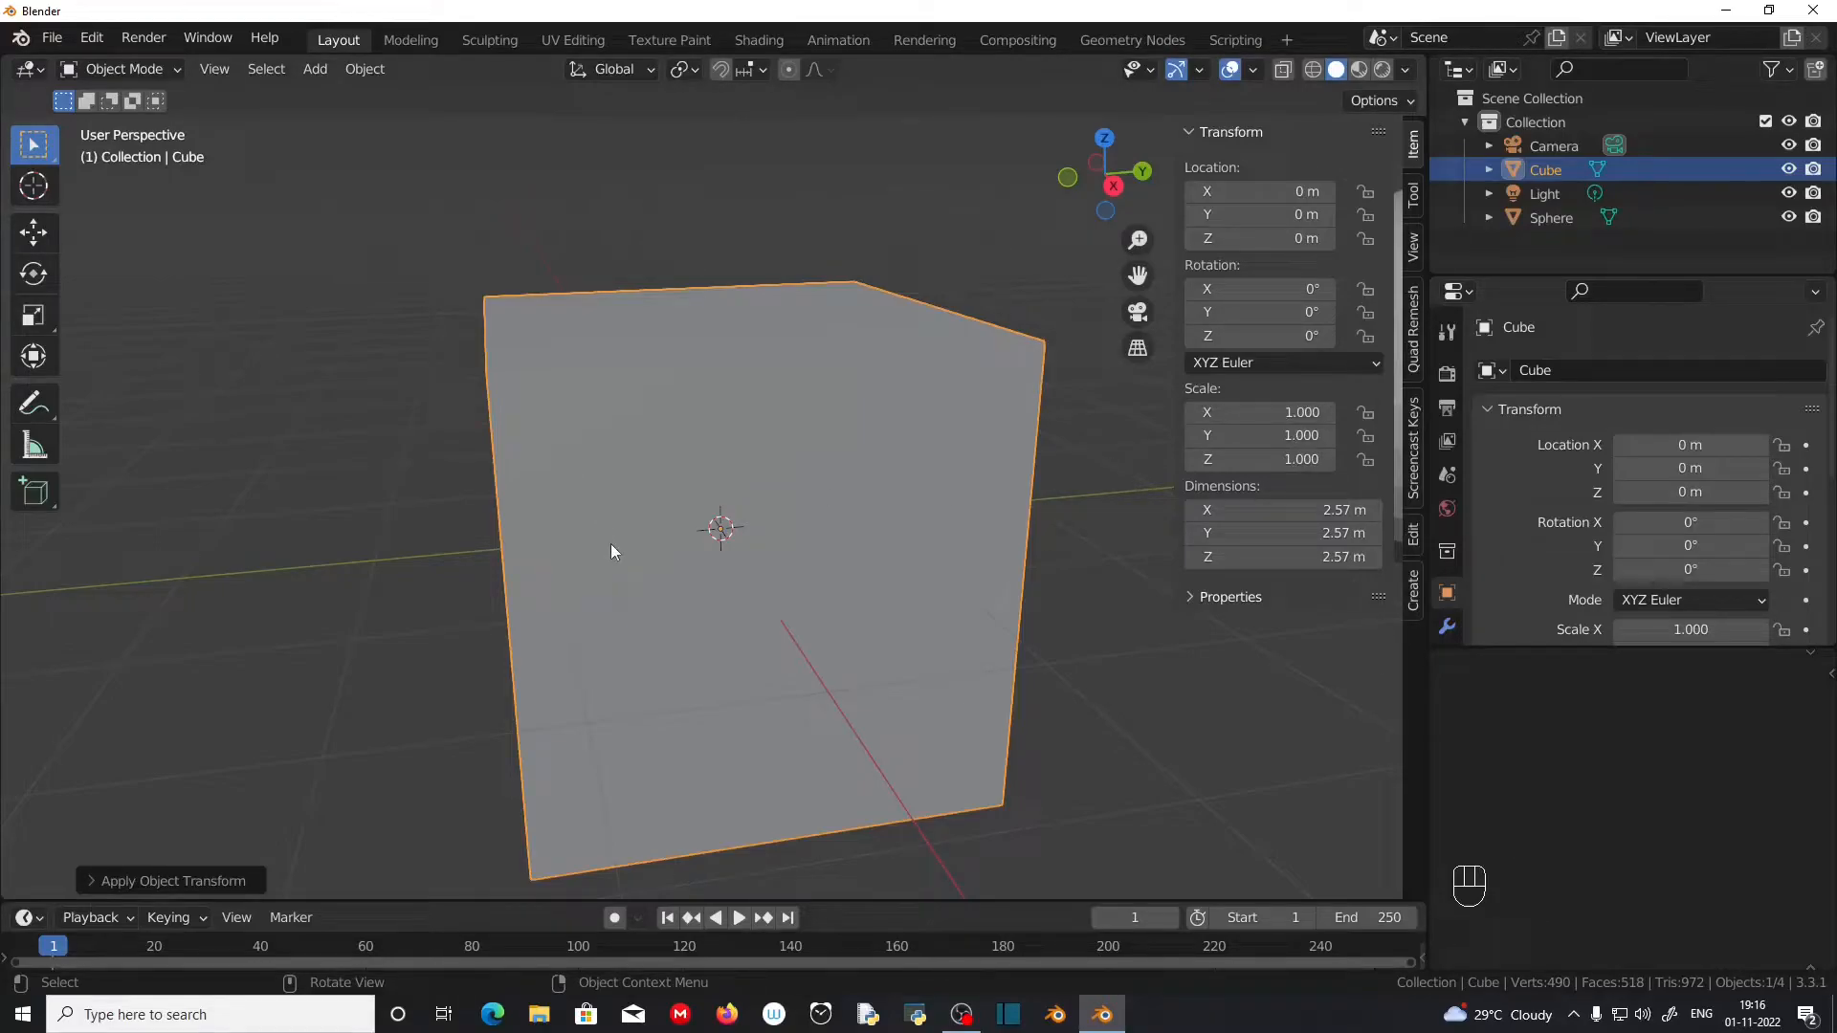
# Step: Scale the cube's whole mesh up in Edit Mode to about 4.88 m per side and return to Object Mode
pyautogui.press('Tab')
pyautogui.scroll(-2, 693, 548)
pyautogui.moveTo(718, 521); pyautogui.dragTo(738, 566, button='middle')
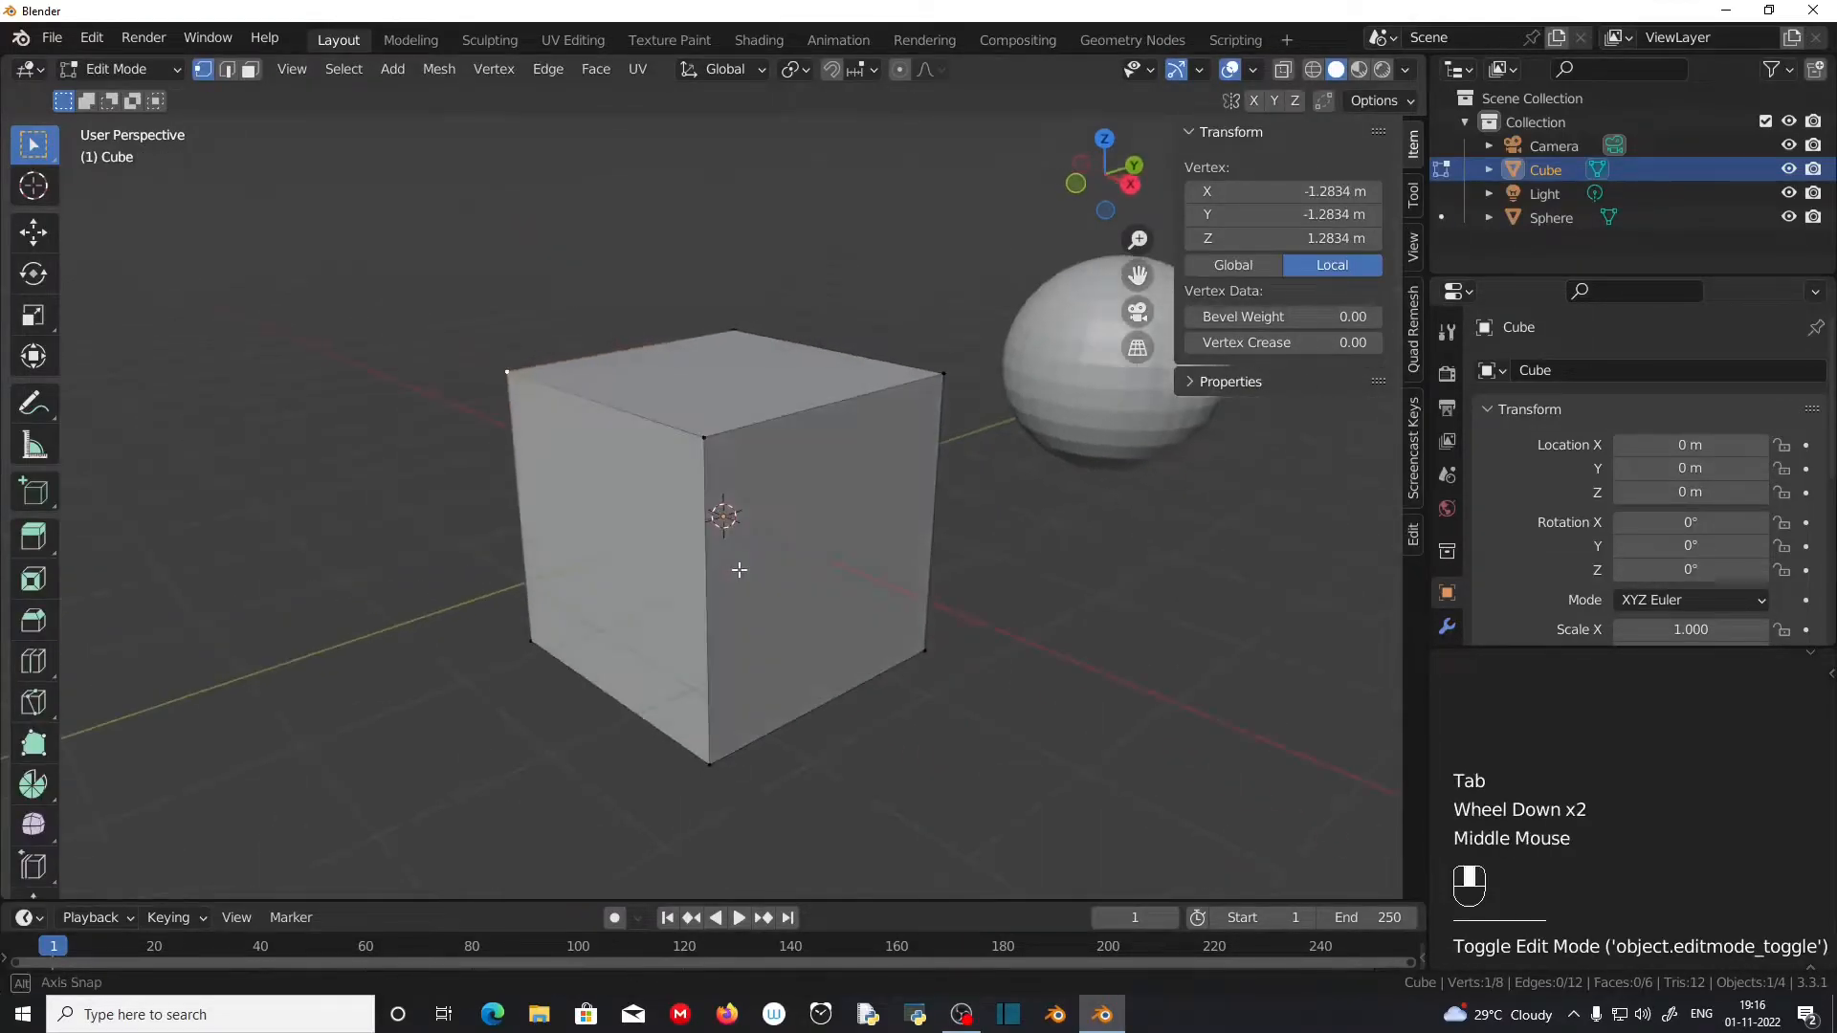
pyautogui.press('a')
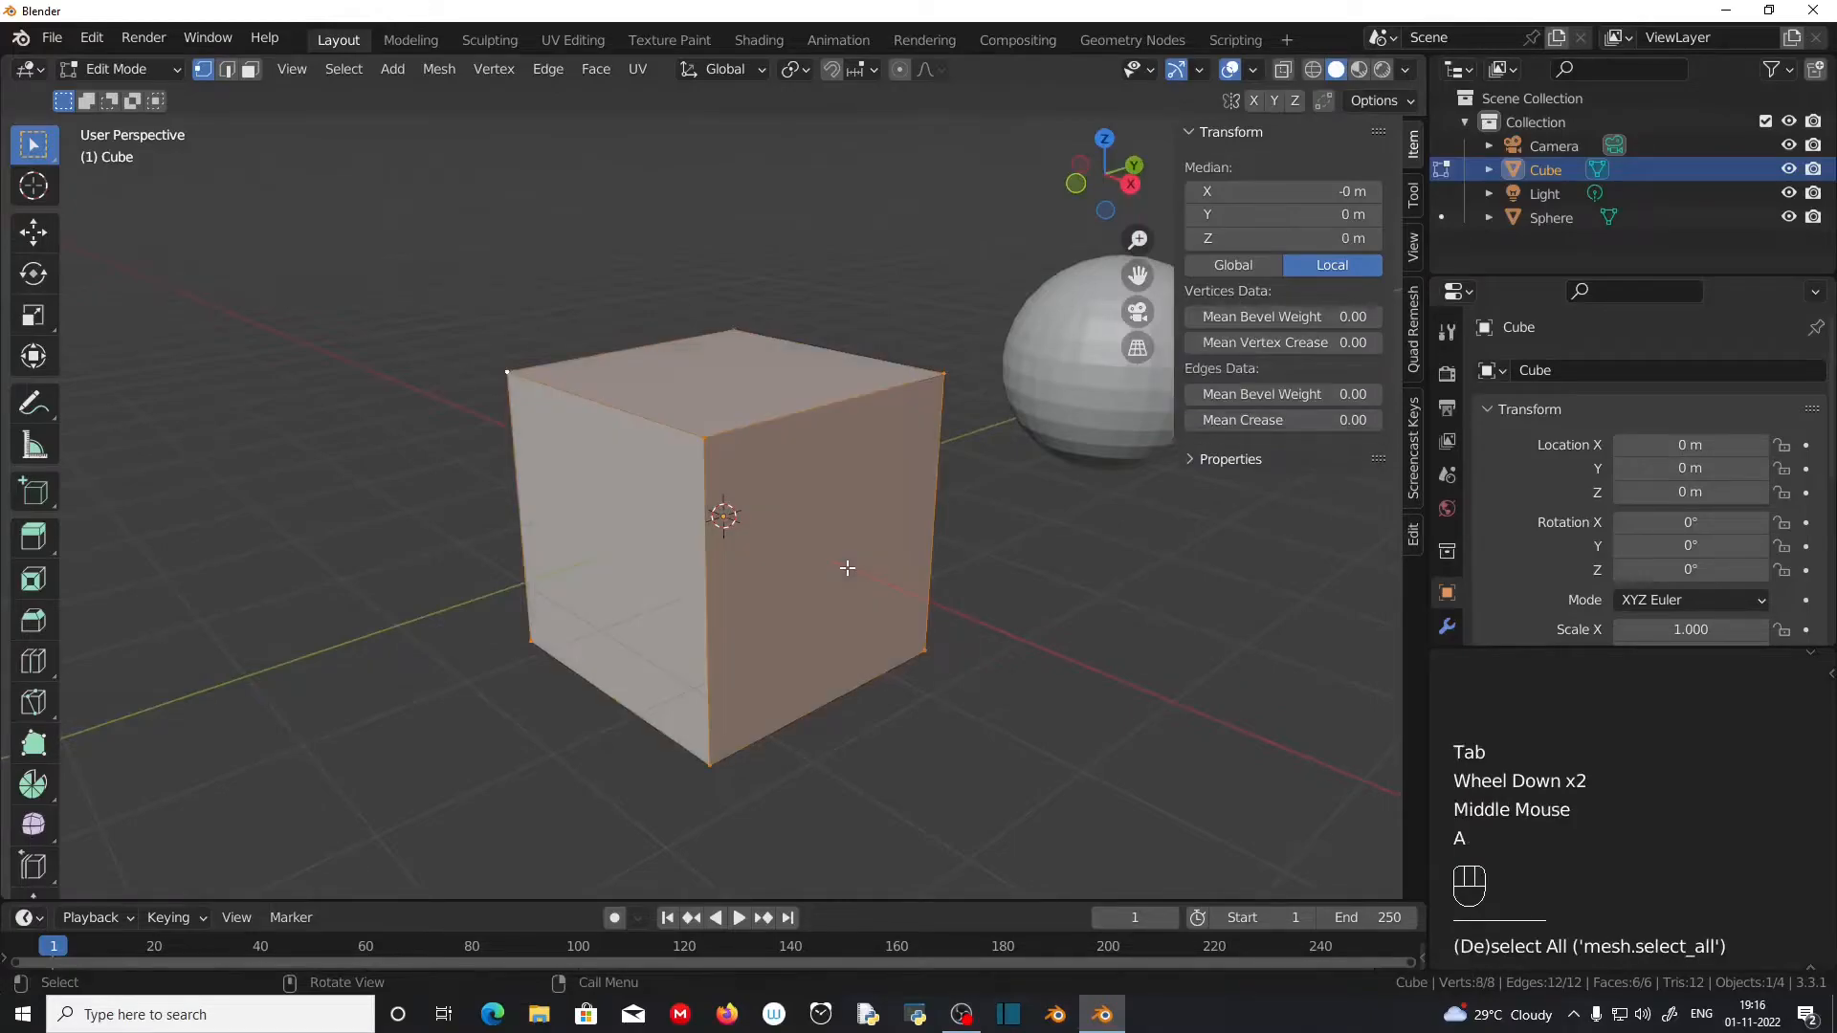
pyautogui.press('s')
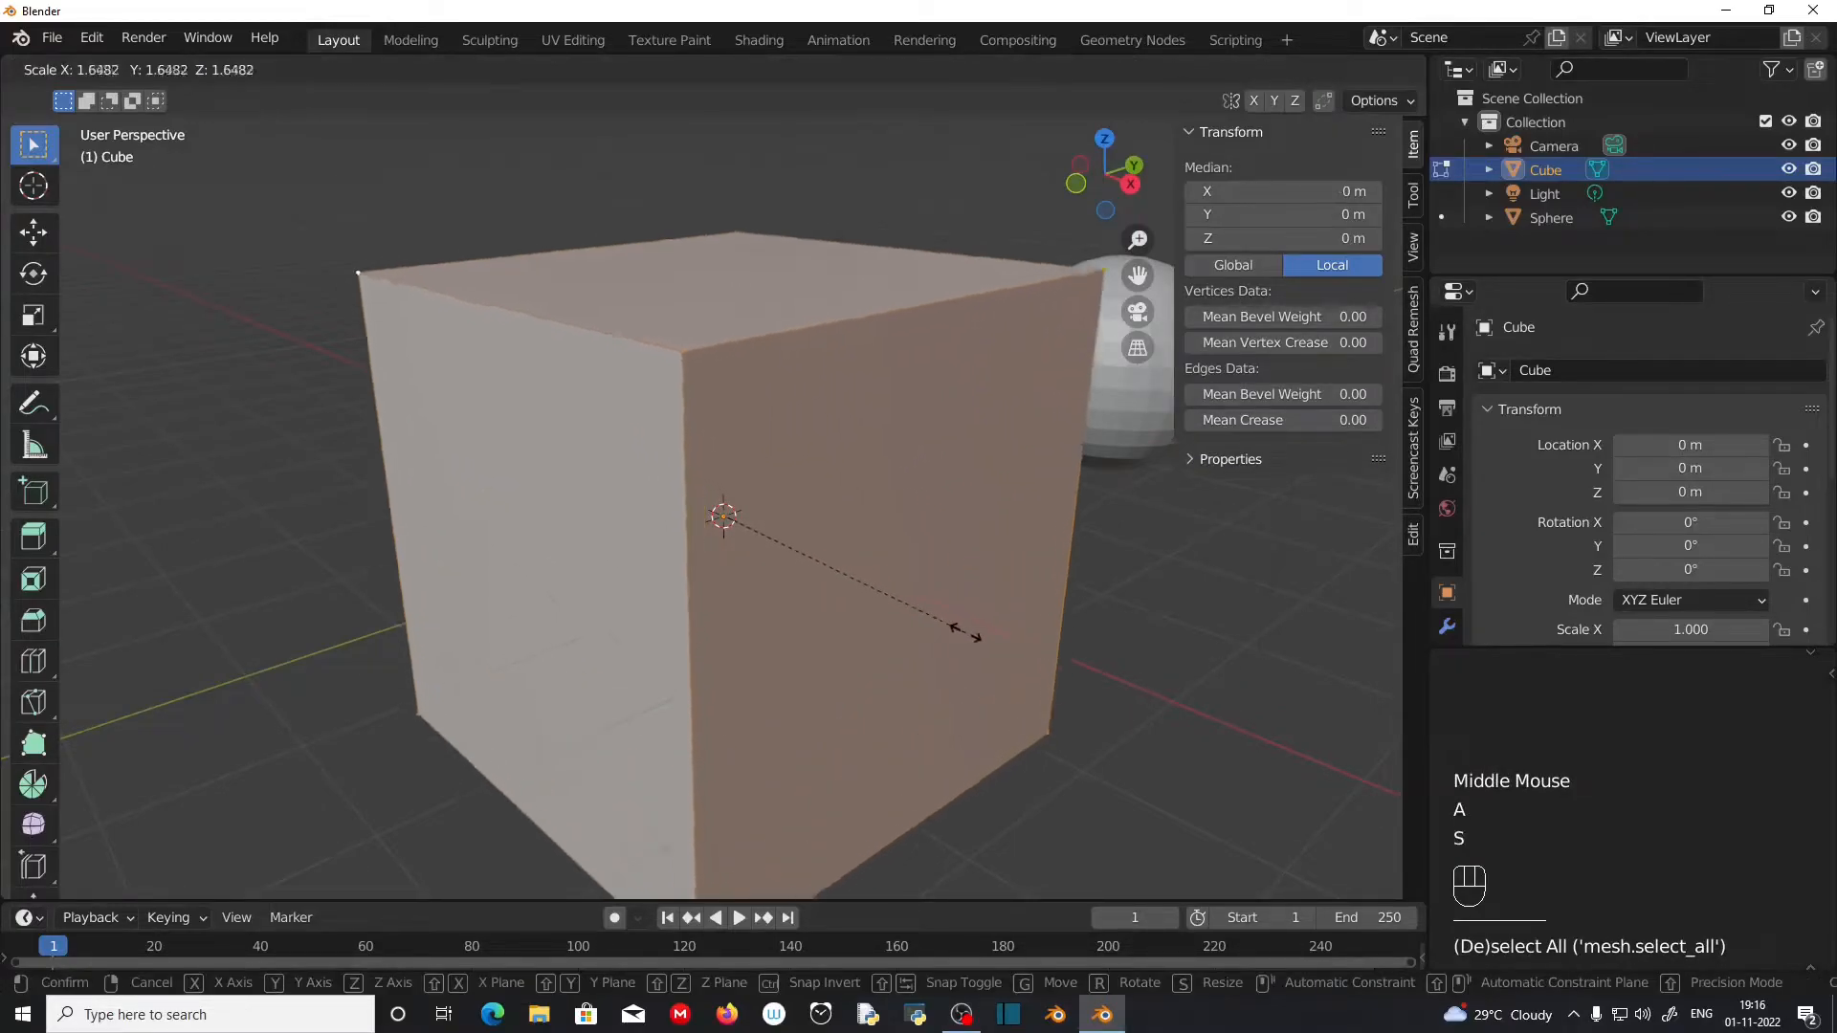
pyautogui.click(995, 653)
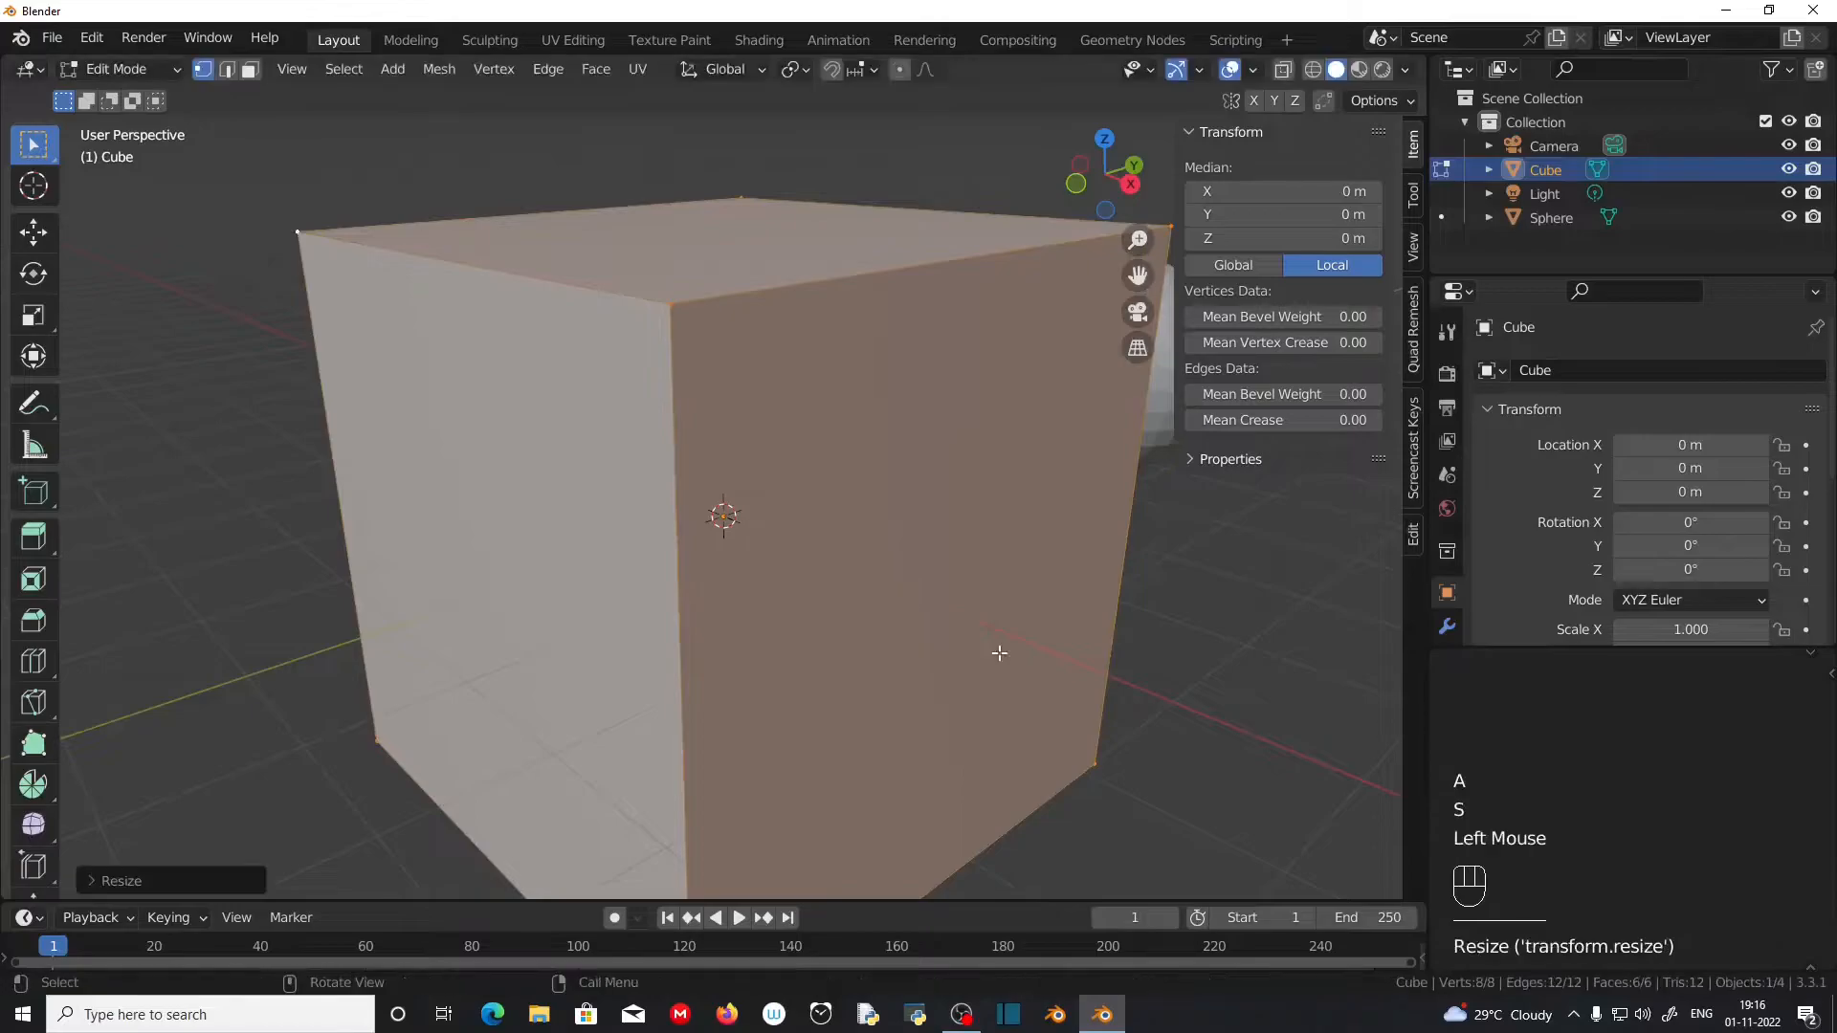
pyautogui.scroll(-3, 1041, 610)
pyautogui.moveTo(1041, 611); pyautogui.dragTo(869, 606, button='middle')
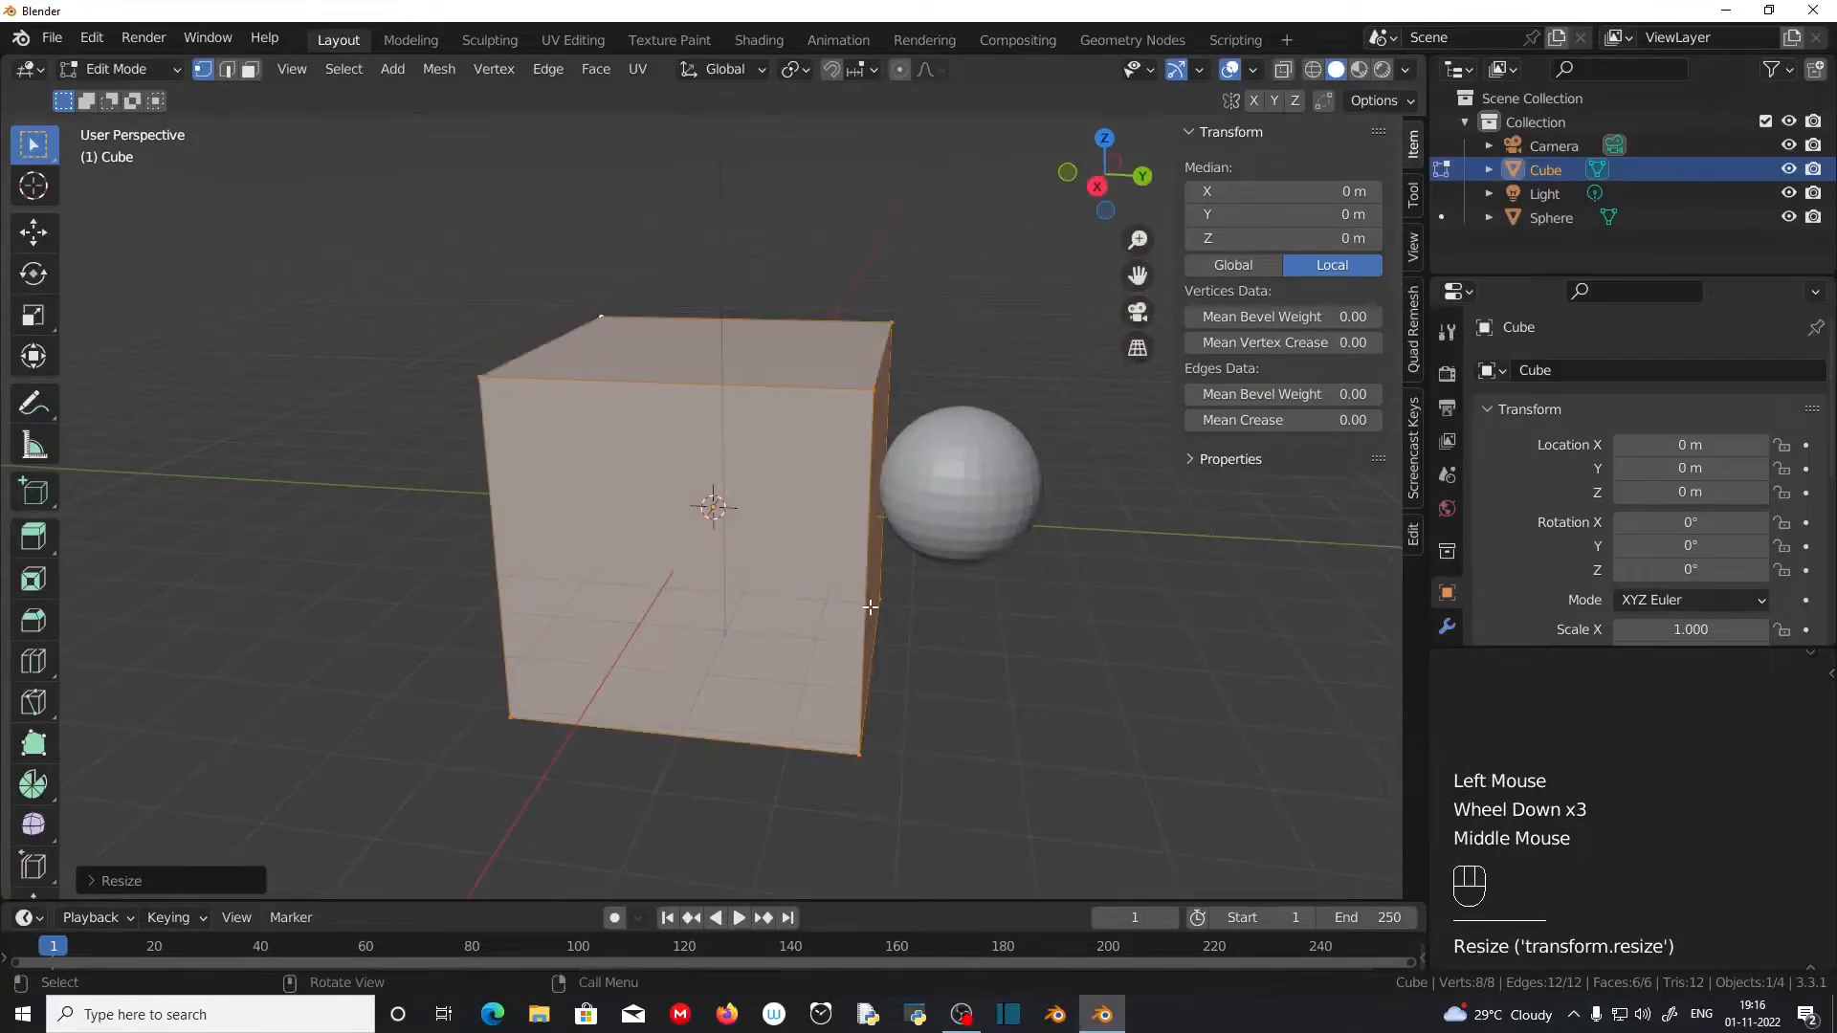
pyautogui.press('Tab')
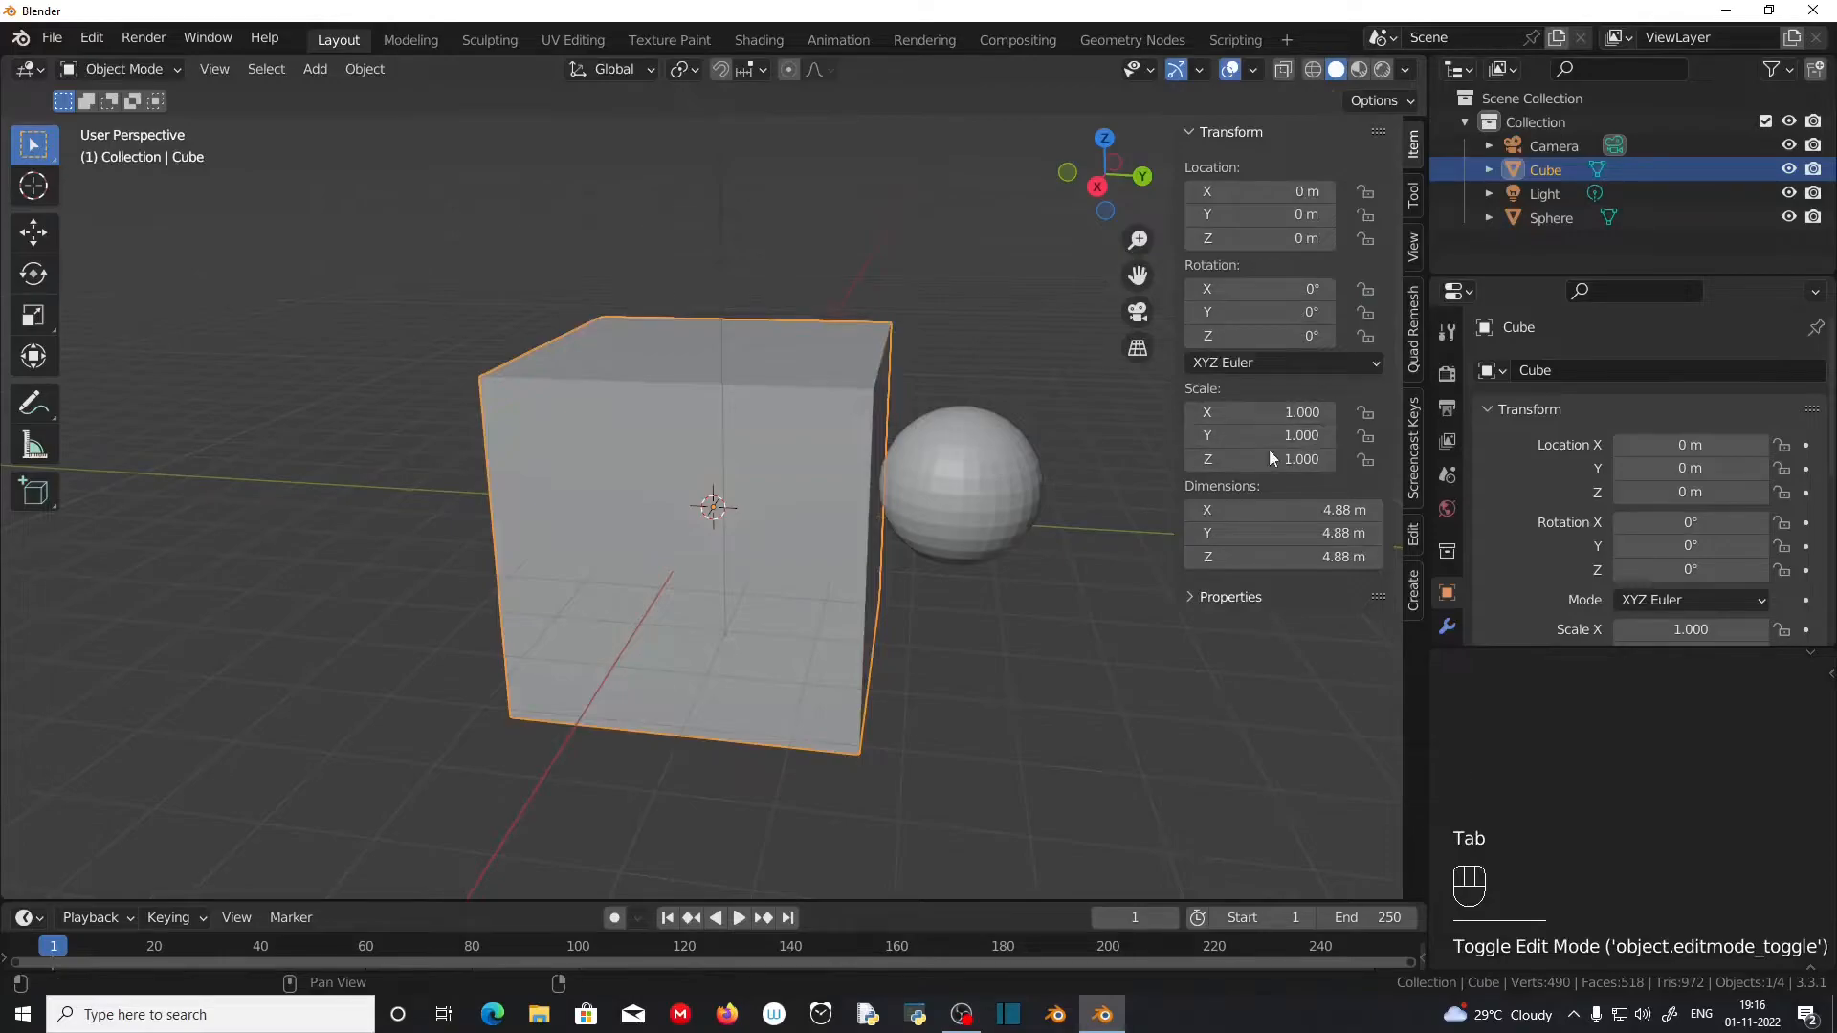
pyautogui.moveTo(267, 566); pyautogui.dragTo(941, 645, button='middle')
pyautogui.scroll(2, 501, 583)
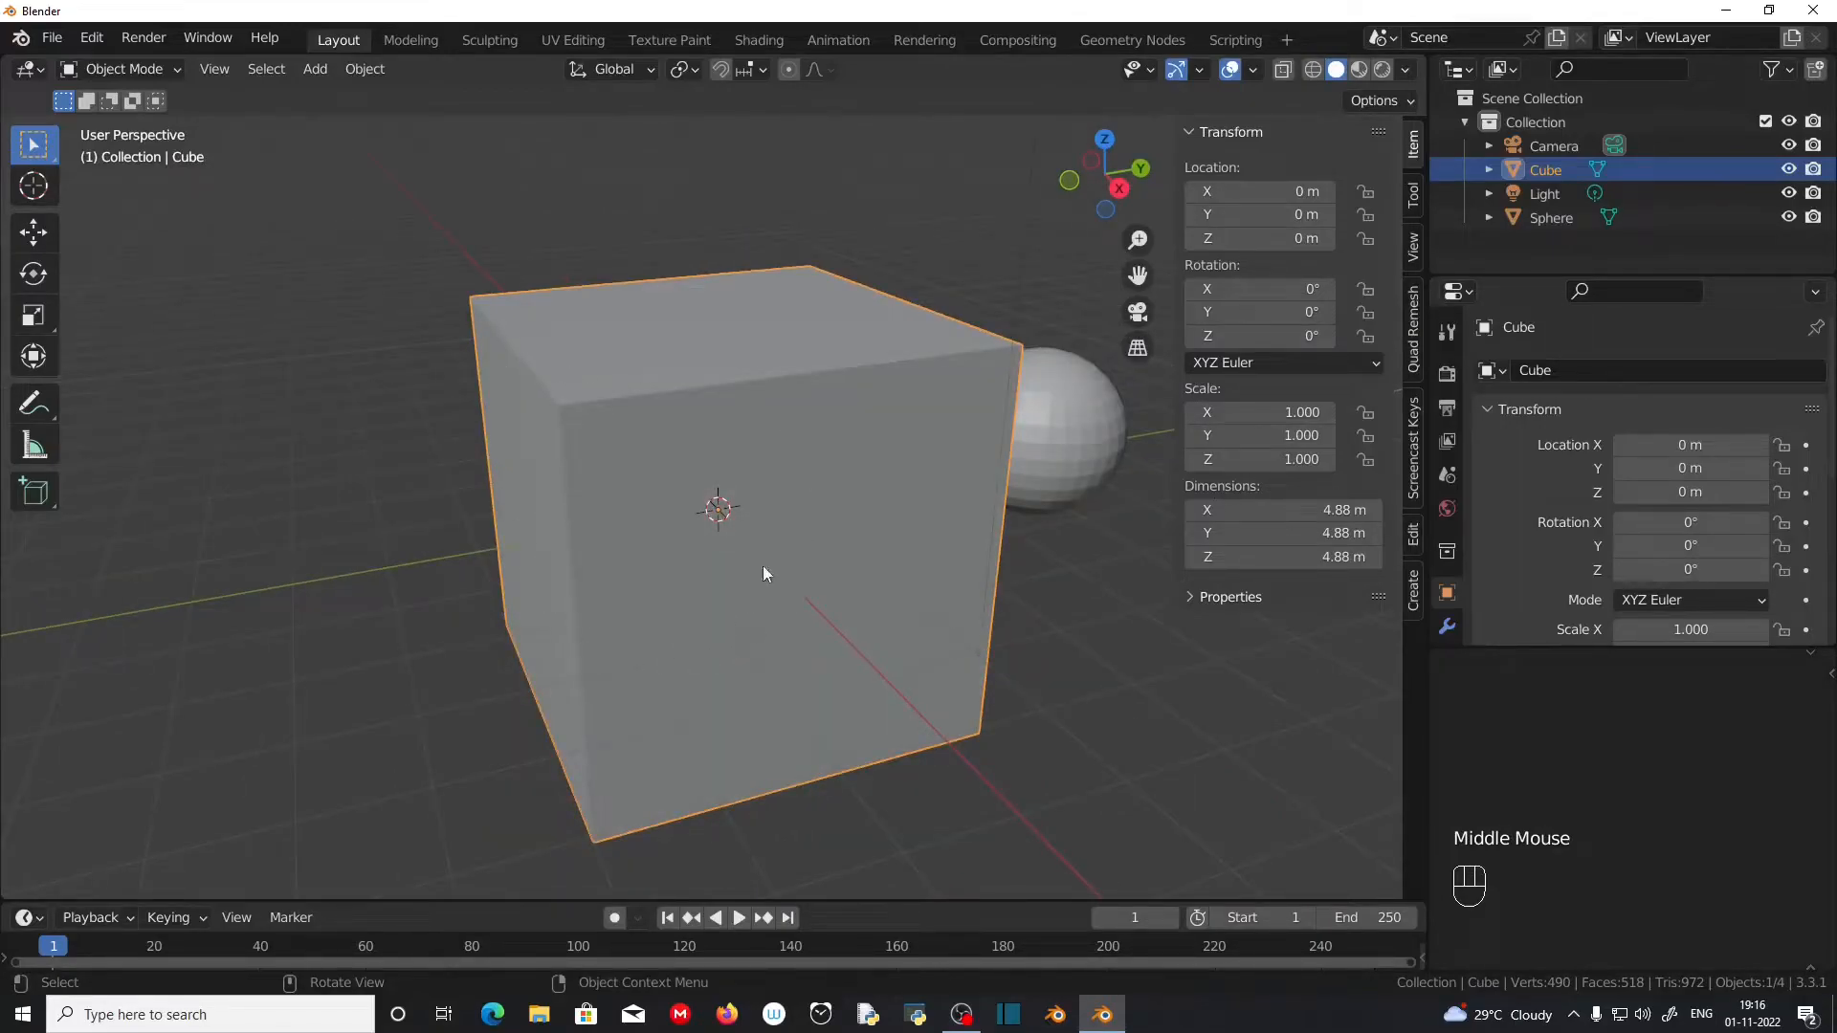
pyautogui.moveTo(673, 412); pyautogui.dragTo(667, 606, button='middle')
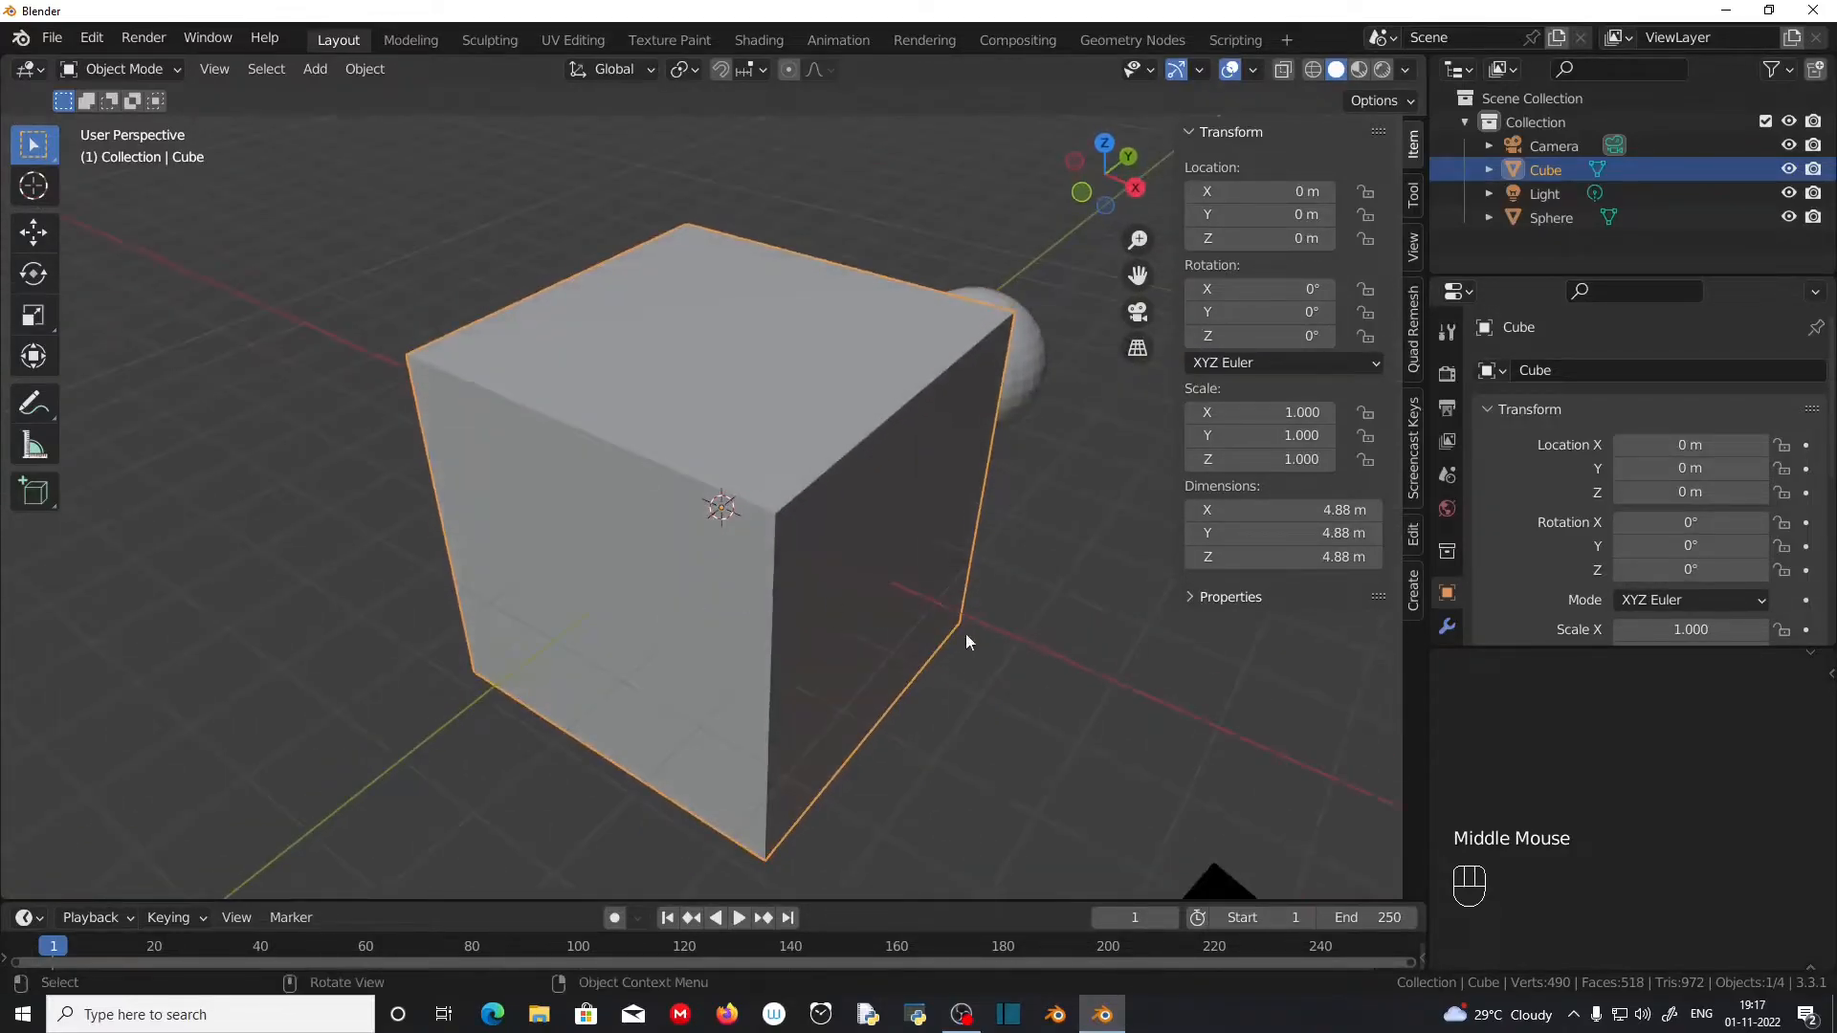
pyautogui.scroll(1, 967, 640)
pyautogui.scroll(-2, 956, 622)
# Step: Add the sphere to the selected cube and enter Edit Mode with both objects
pyautogui.moveTo(956, 623); pyautogui.dragTo(1031, 509, button='middle')
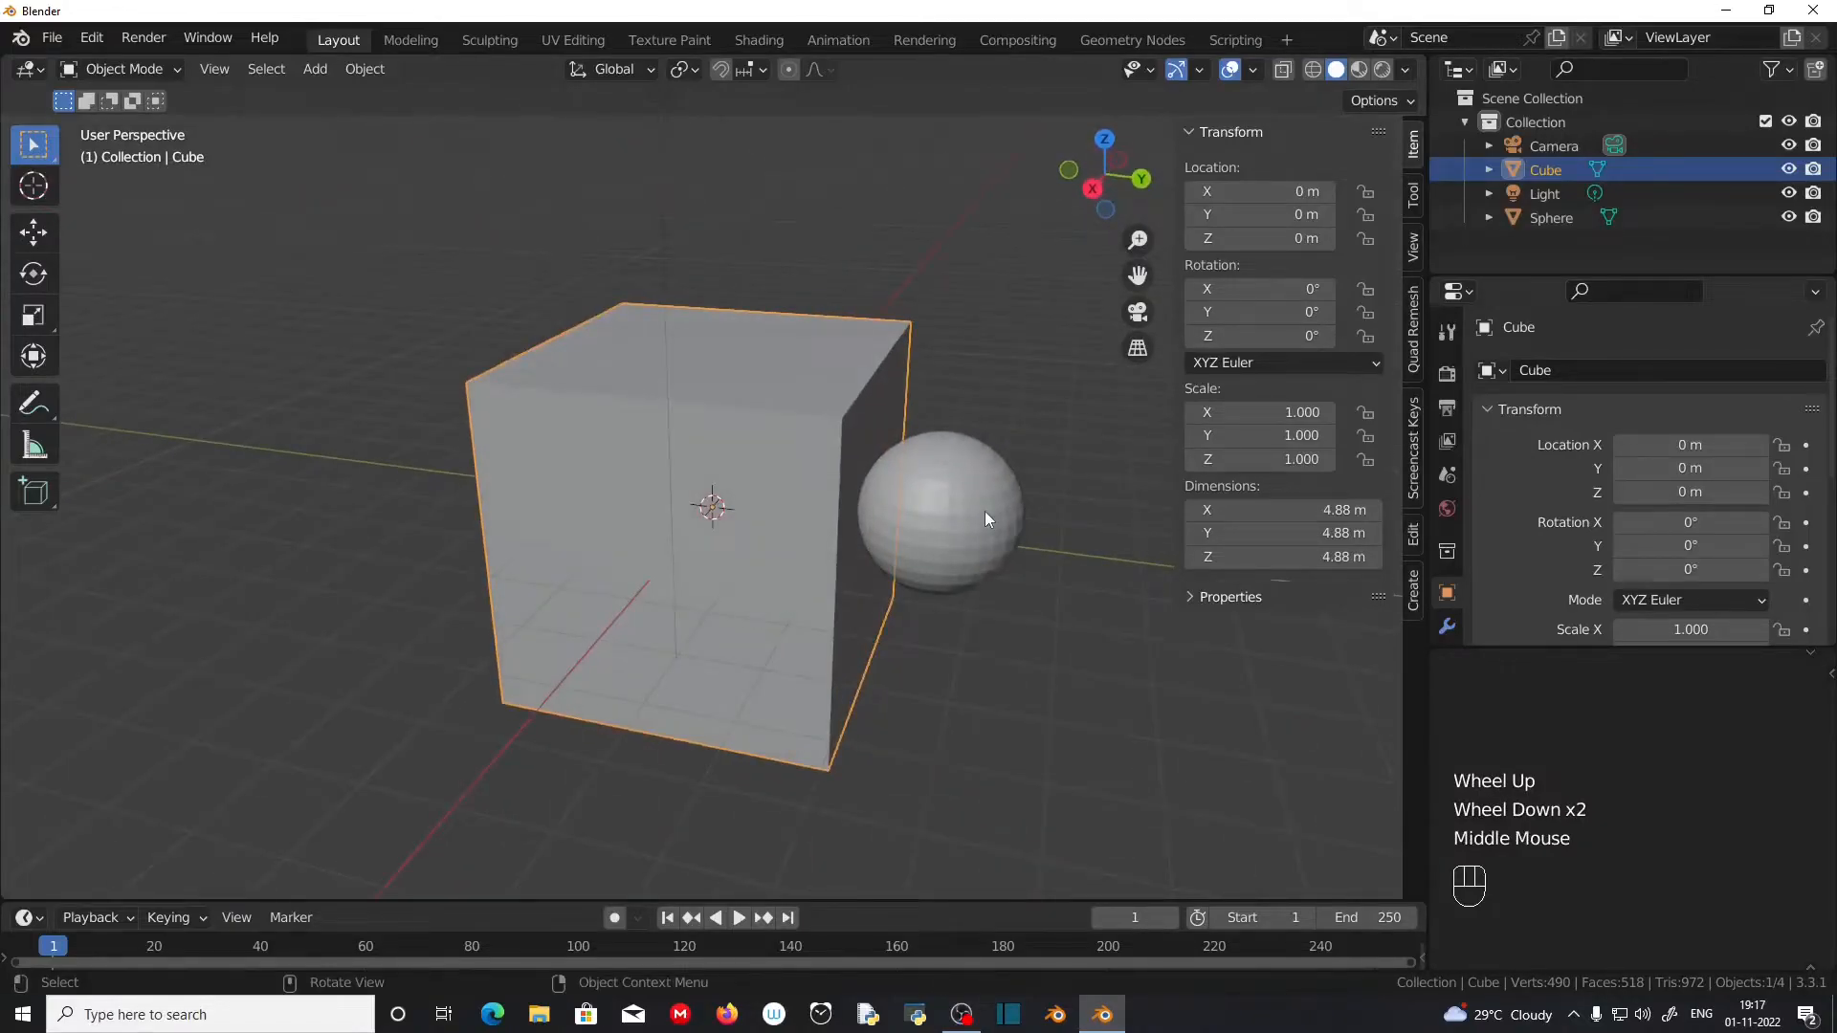
pyautogui.keyDown('shift'); pyautogui.click(985, 513); pyautogui.keyUp('shift')
pyautogui.press('Tab')
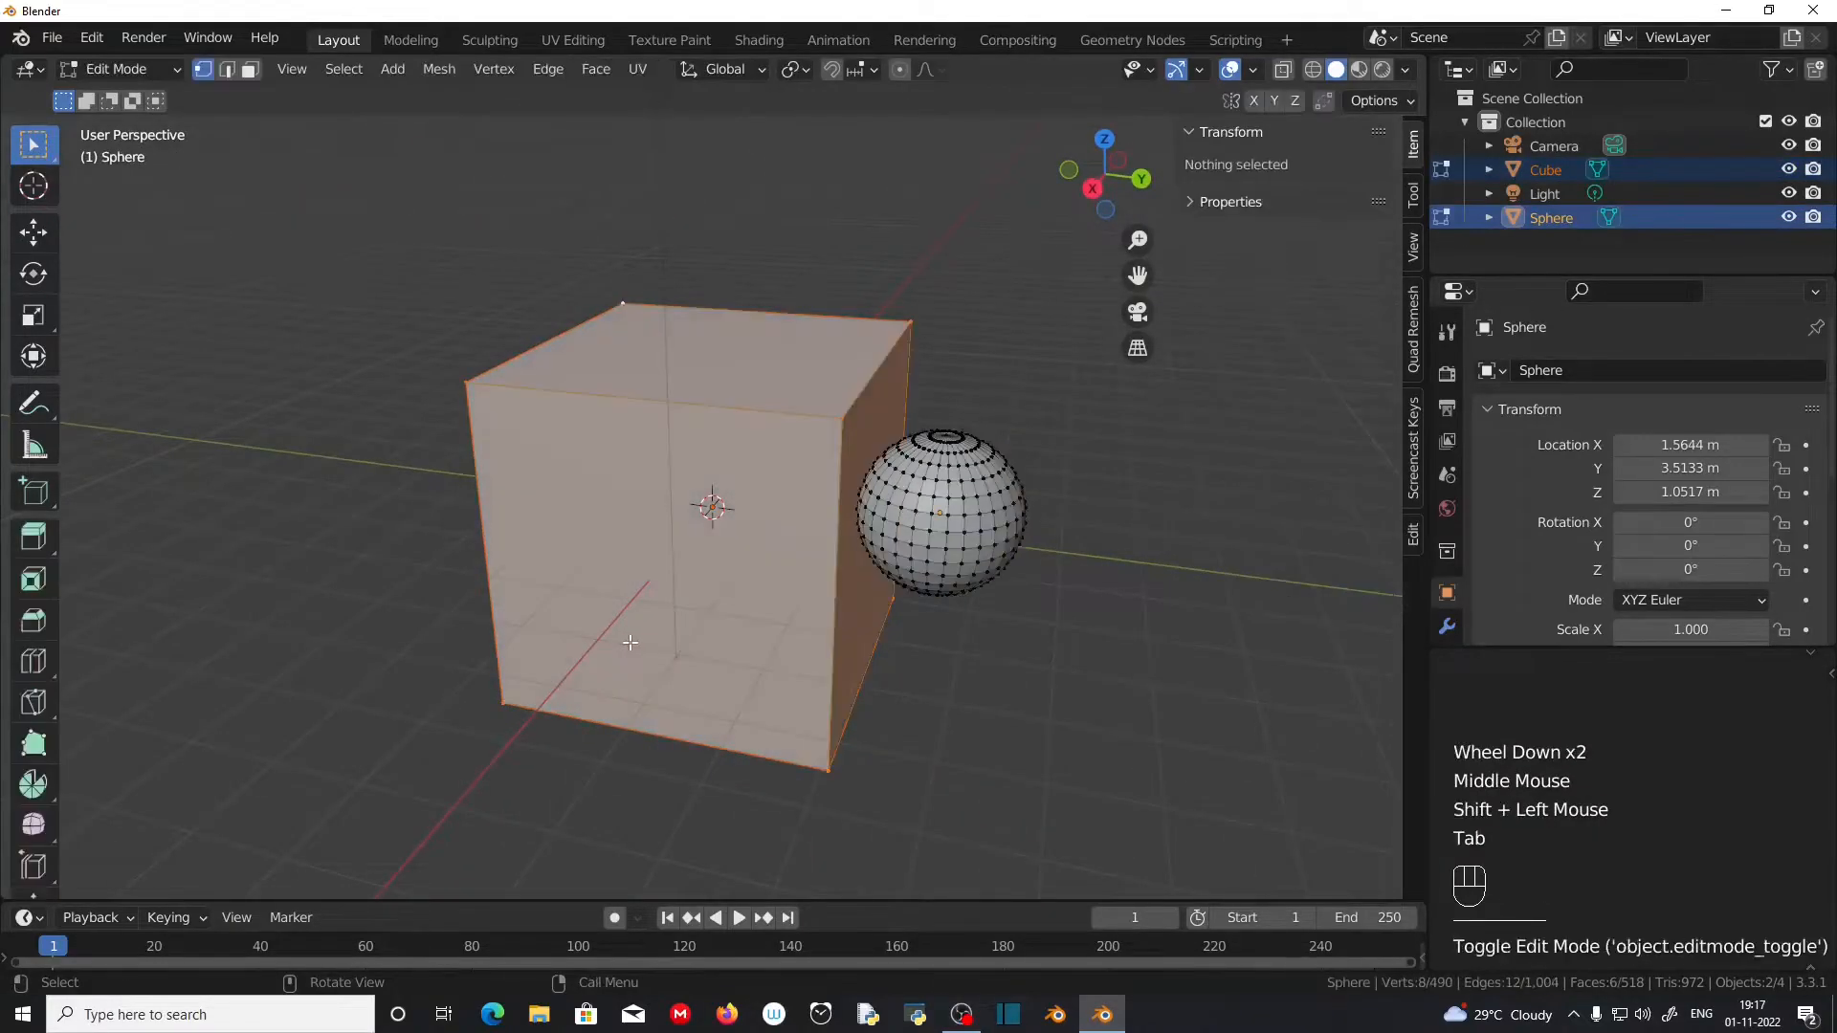
# Step: Select the cube's top corner vertex on the positive X and Y side plus a sphere vertex, and try to move both together
pyautogui.scroll(3, 630, 642)
pyautogui.moveTo(630, 642); pyautogui.dragTo(862, 383, button='middle')
pyautogui.click(901, 324)
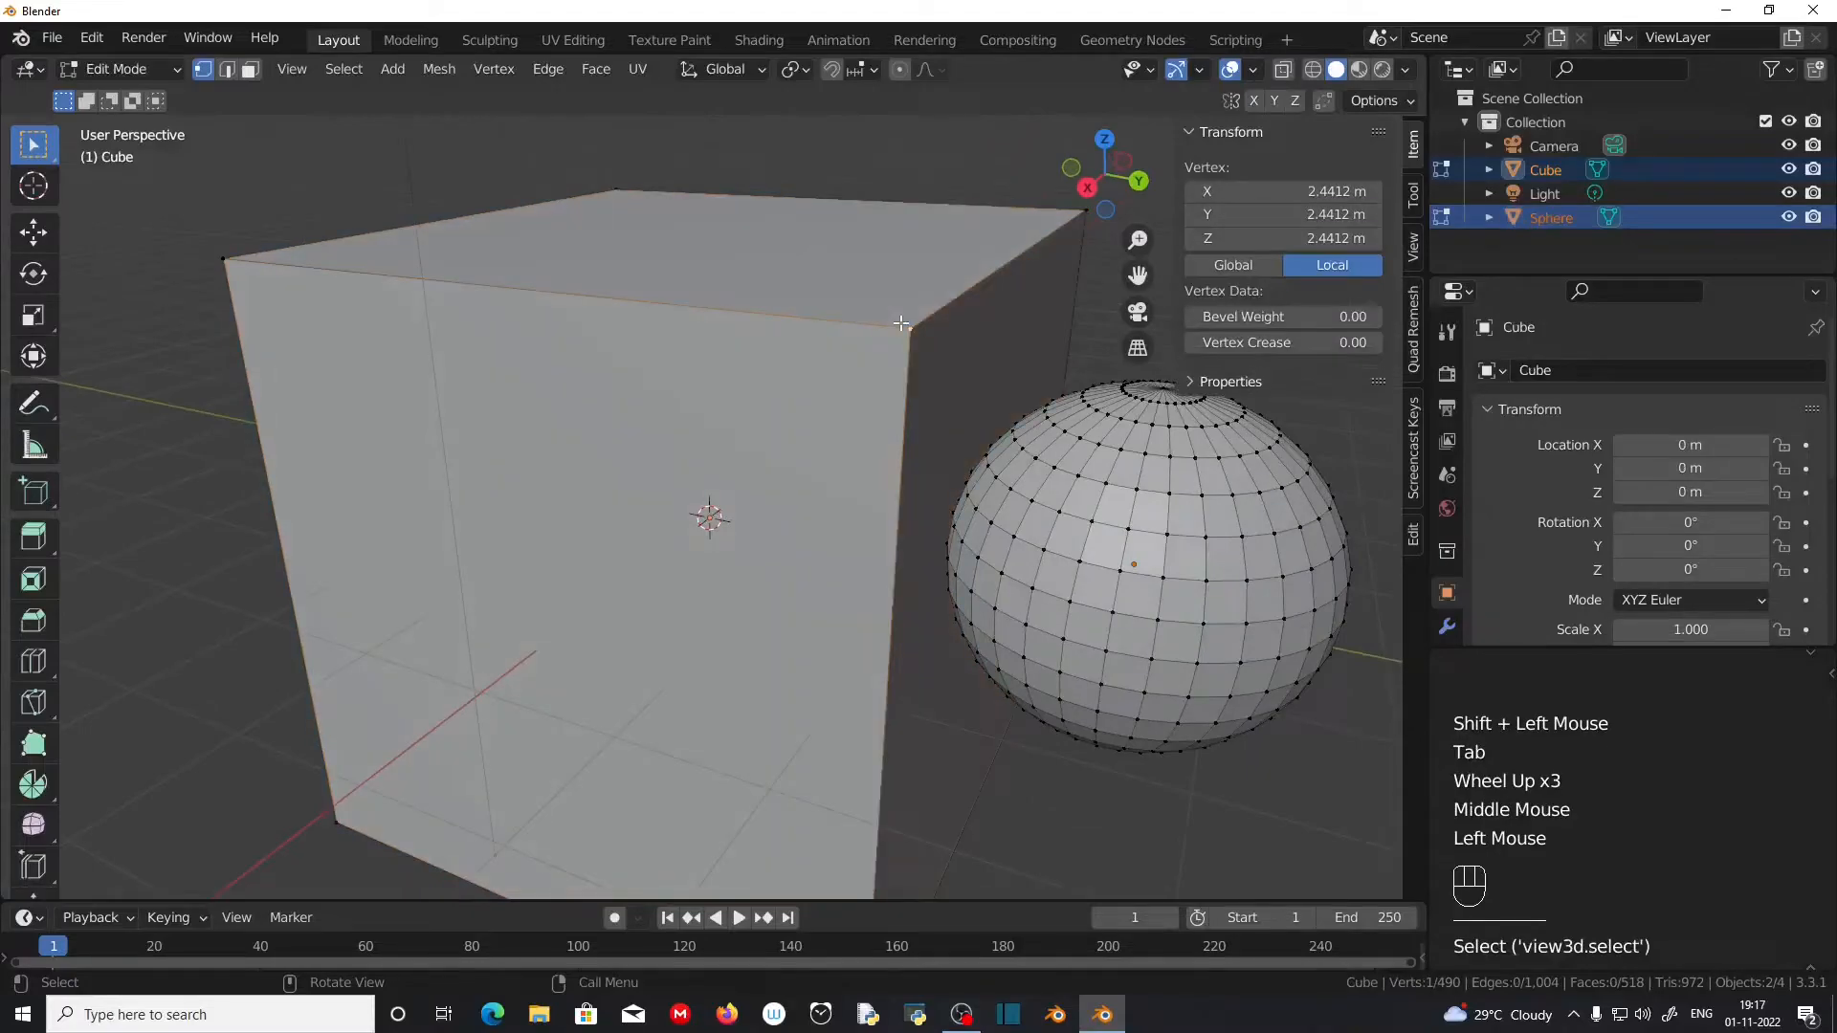
pyautogui.keyDown('shift'); pyautogui.click(1163, 577); pyautogui.keyUp('shift')
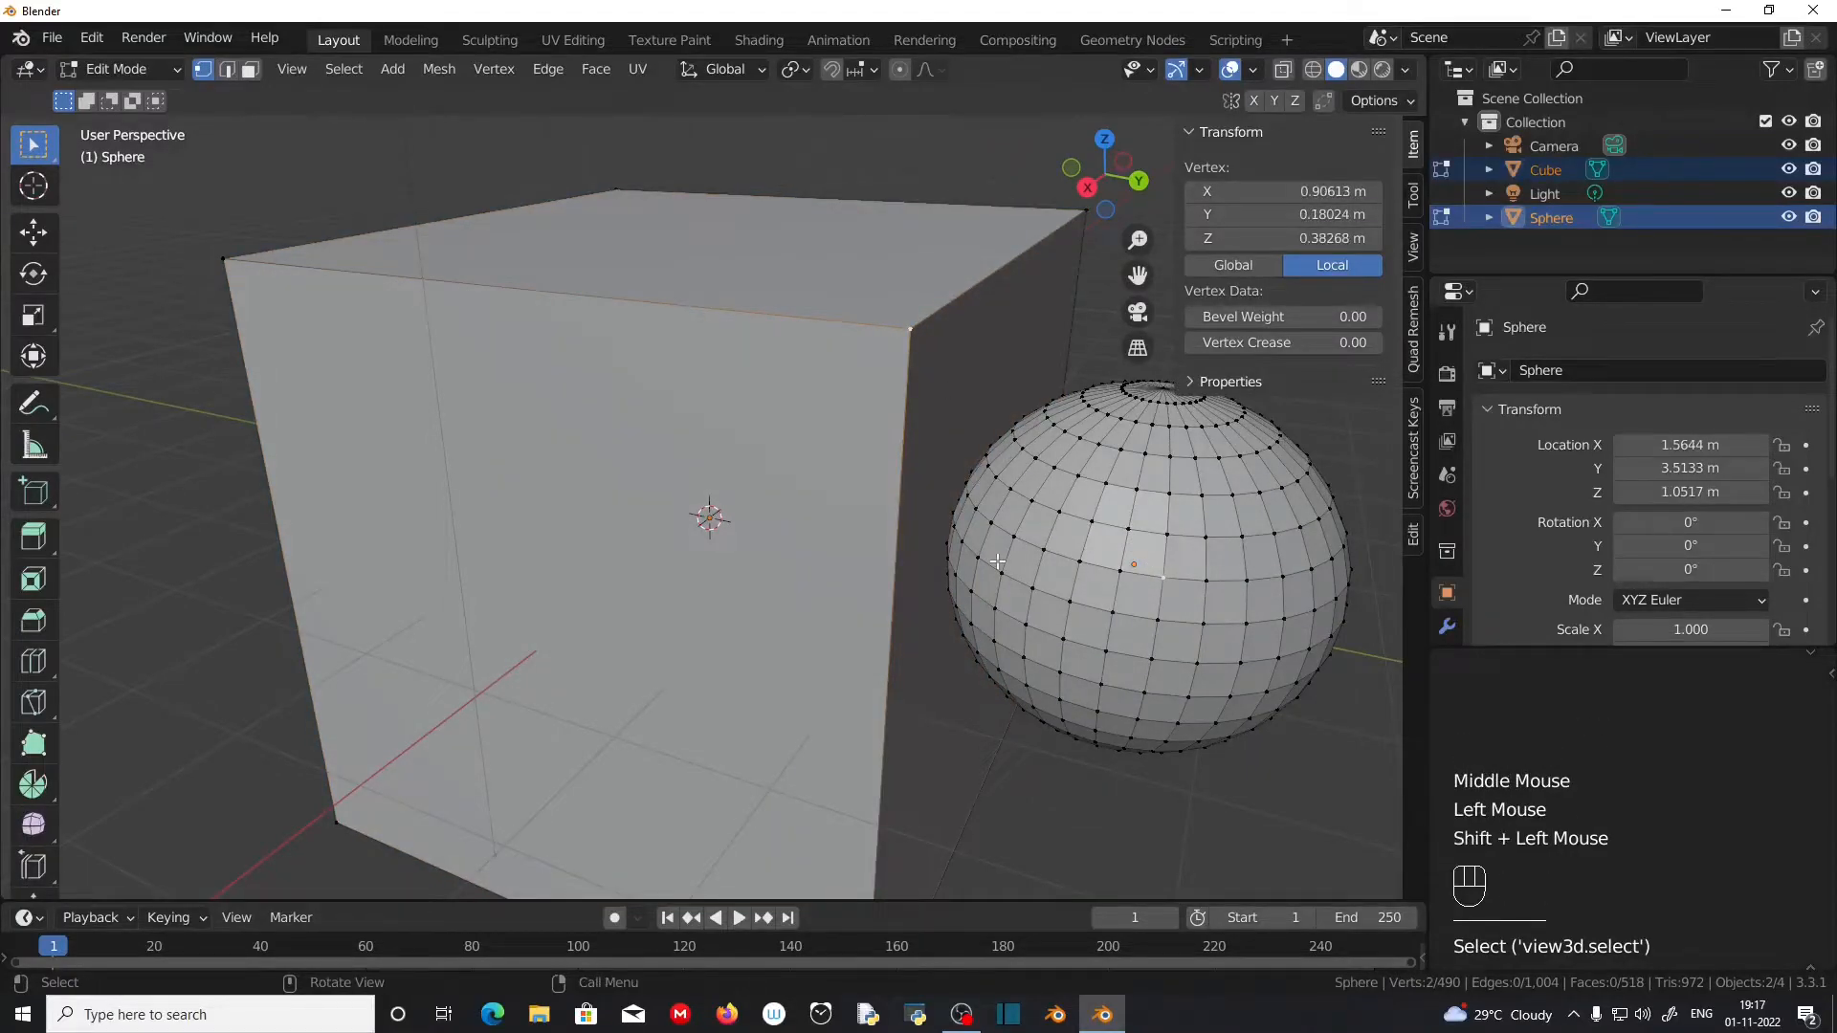
pyautogui.press('g')
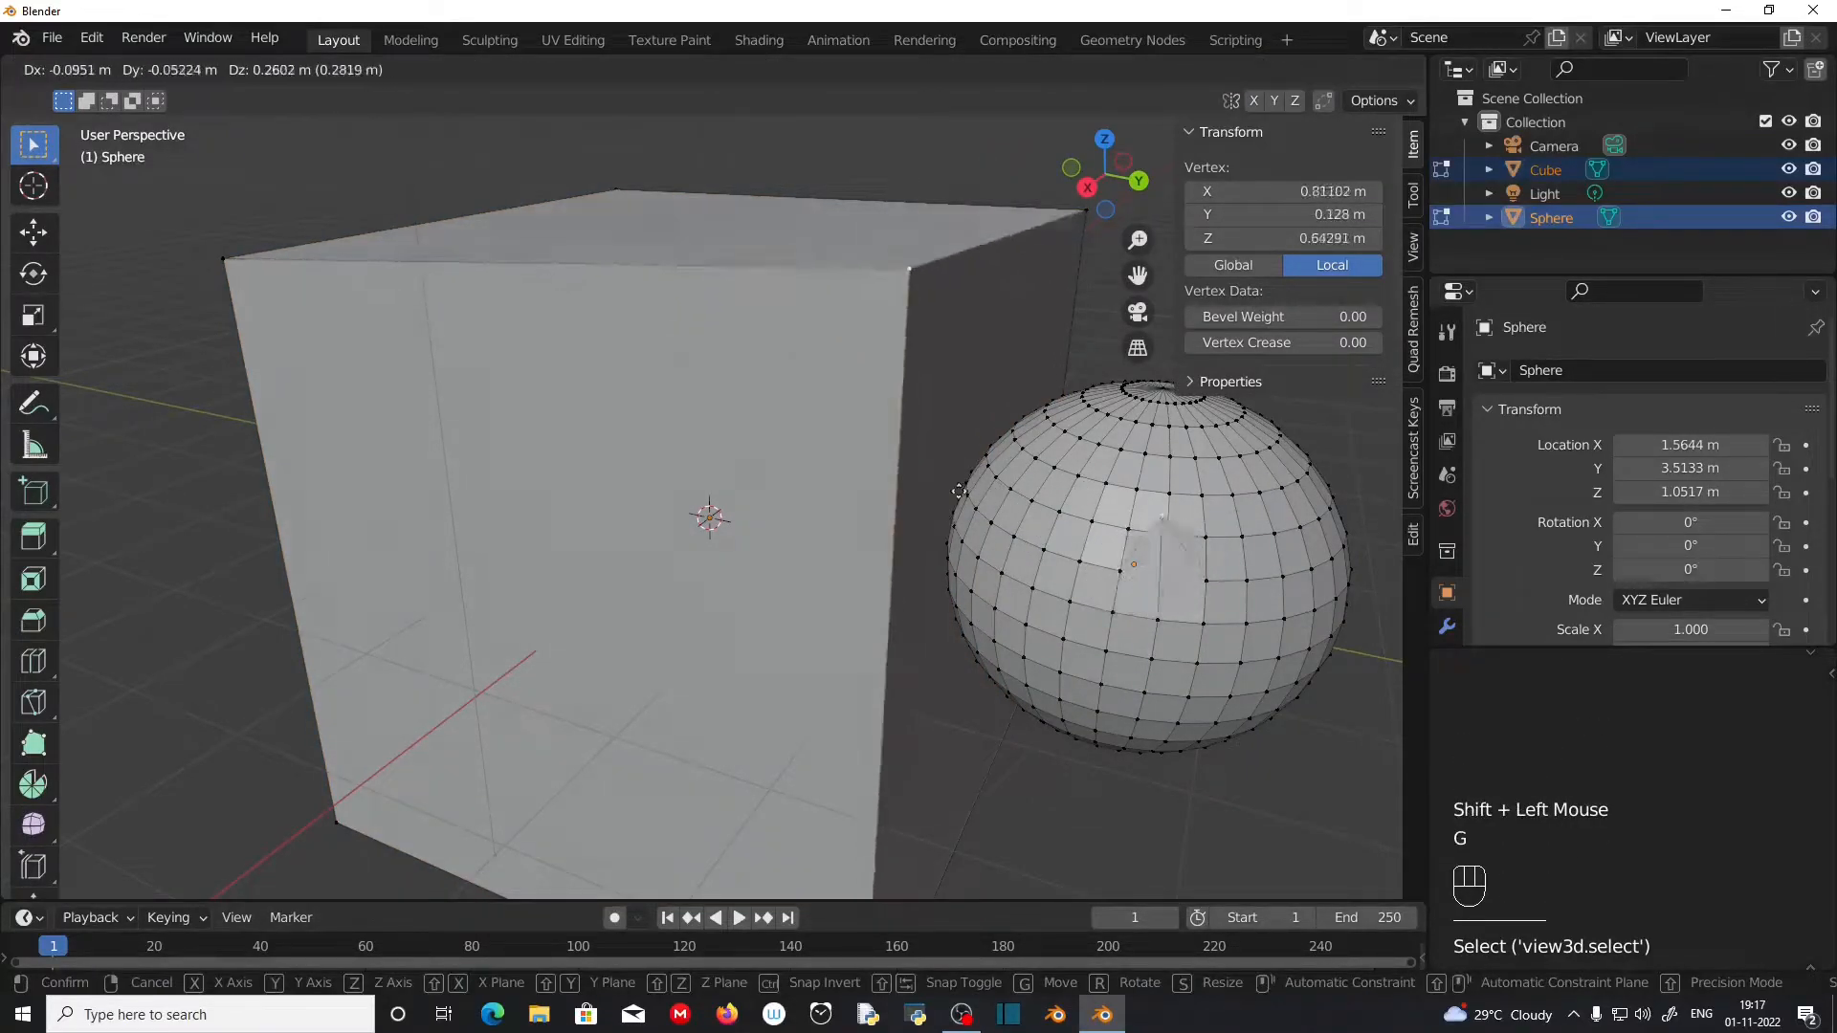
pyautogui.rightClick(911, 541)
# Step: Select the cube's top corner vertex nearest the sphere together with the diagonally opposite top corner vertex
pyautogui.moveTo(911, 540); pyautogui.dragTo(861, 460, button='middle')
pyautogui.scroll(-2, 861, 459)
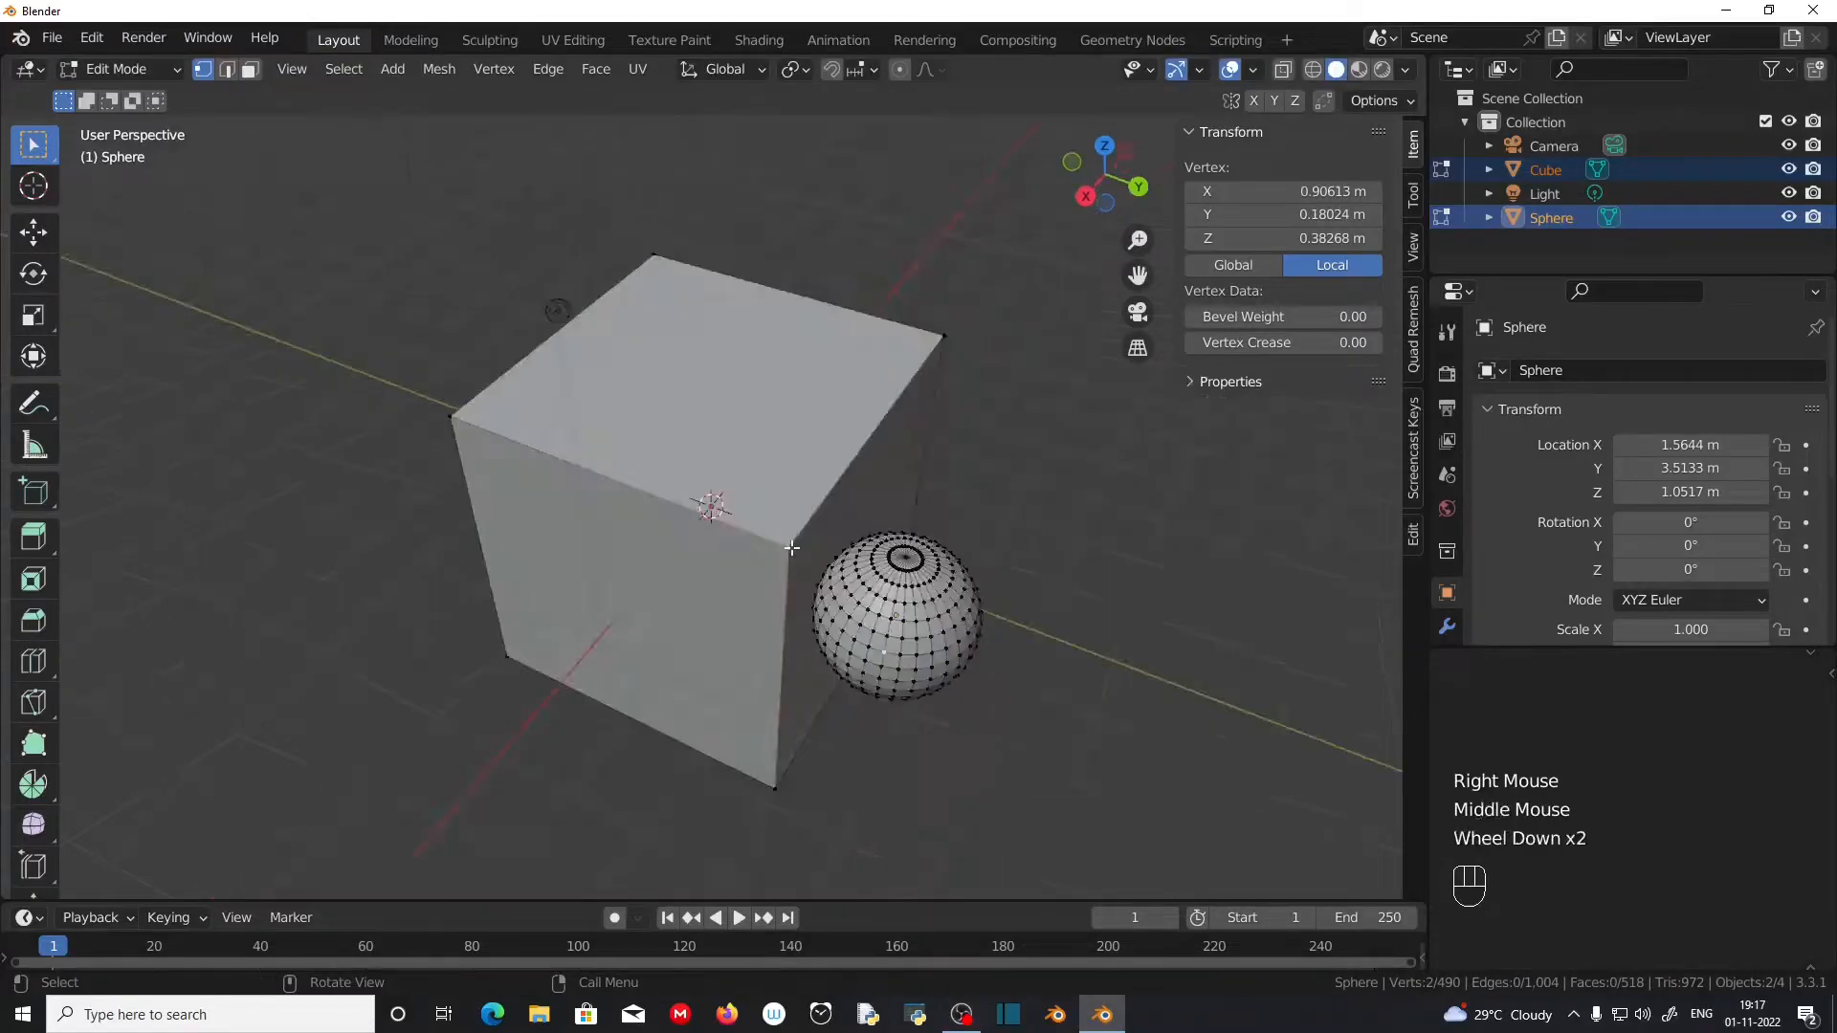
pyautogui.click(789, 549)
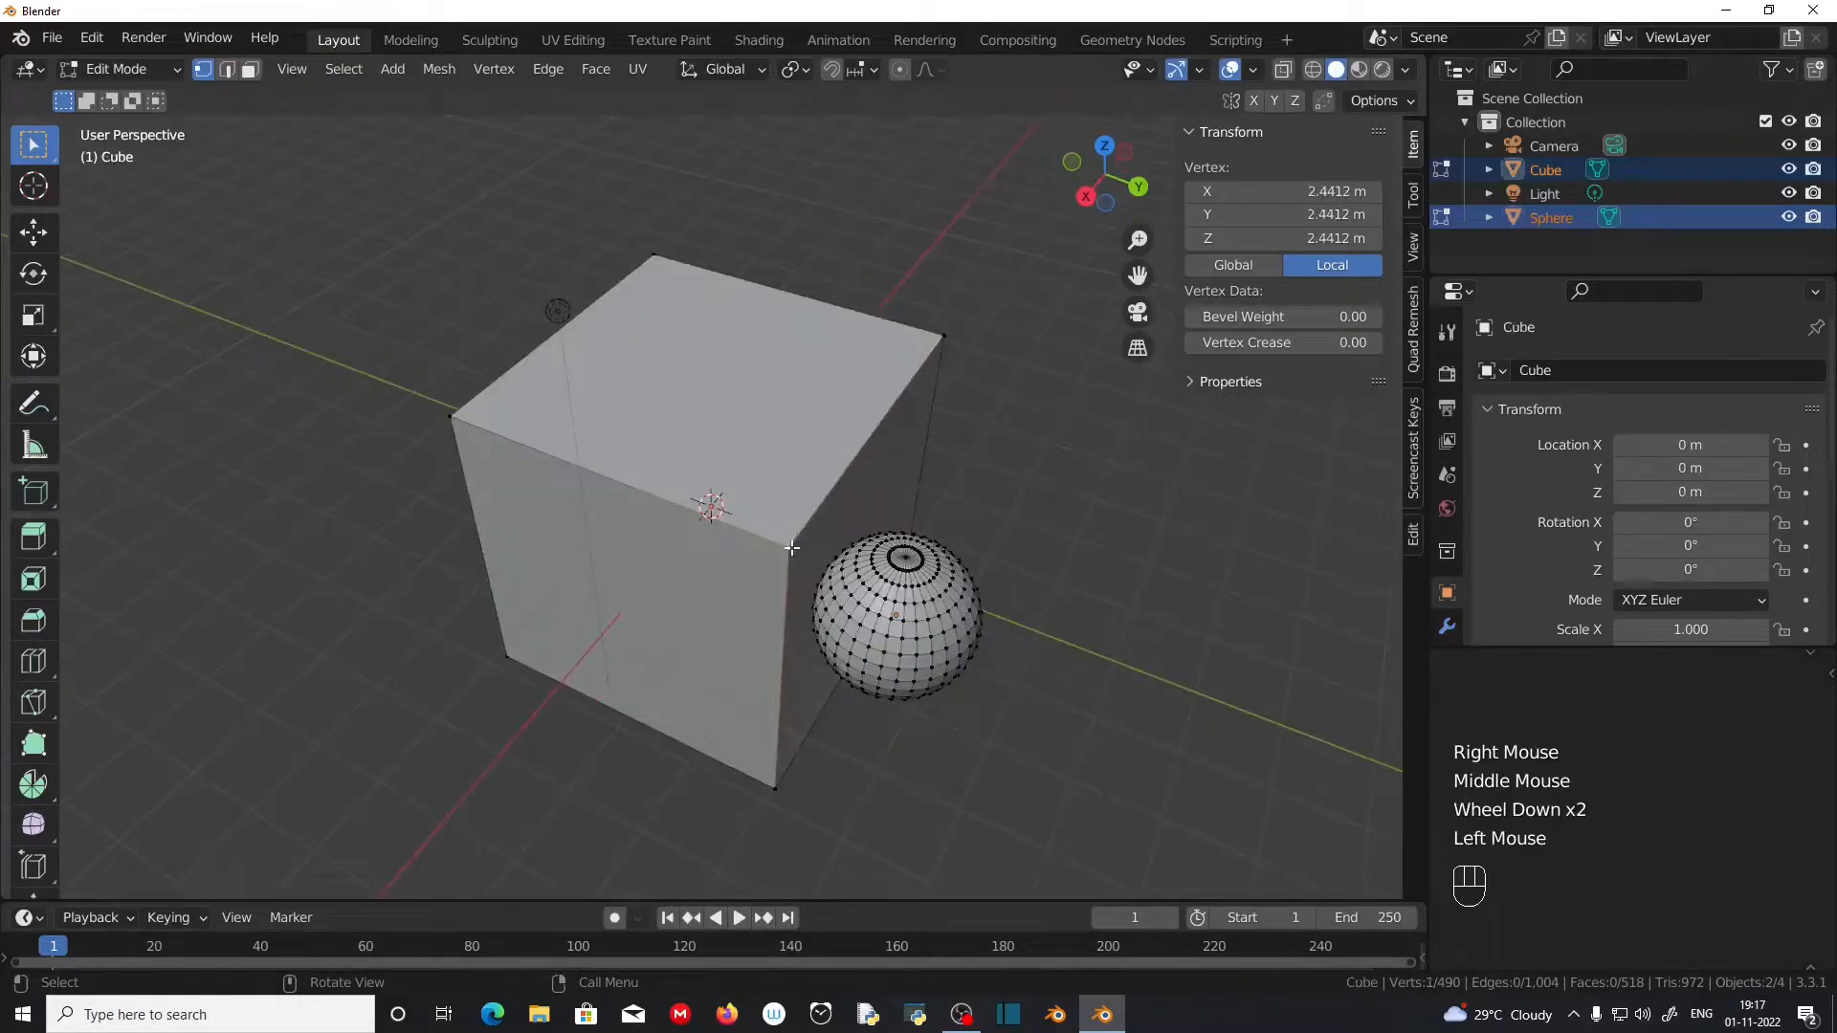
pyautogui.keyDown('shift'); pyautogui.click(656, 254); pyautogui.keyUp('shift')
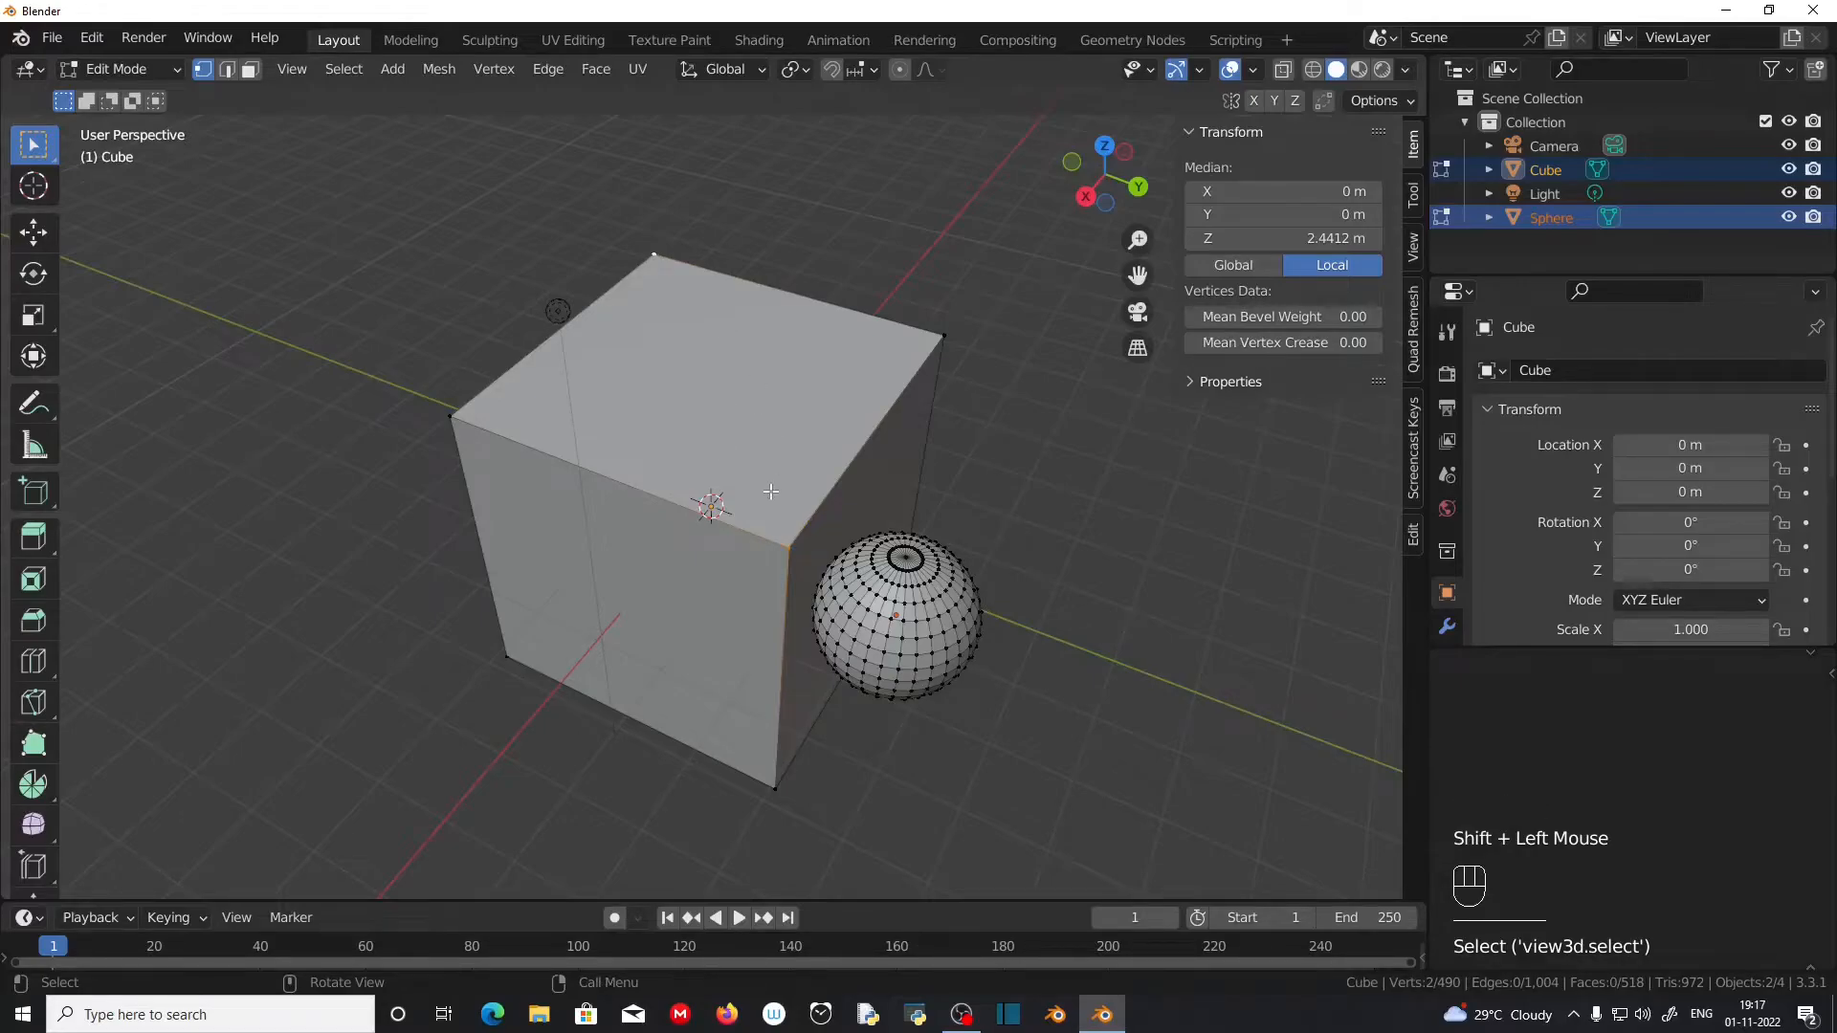
# Step: Connect the two selected diagonally opposite top corner vertices of the cube with a new edge
pyautogui.press('f')
pyautogui.scroll(1, 624, 218)
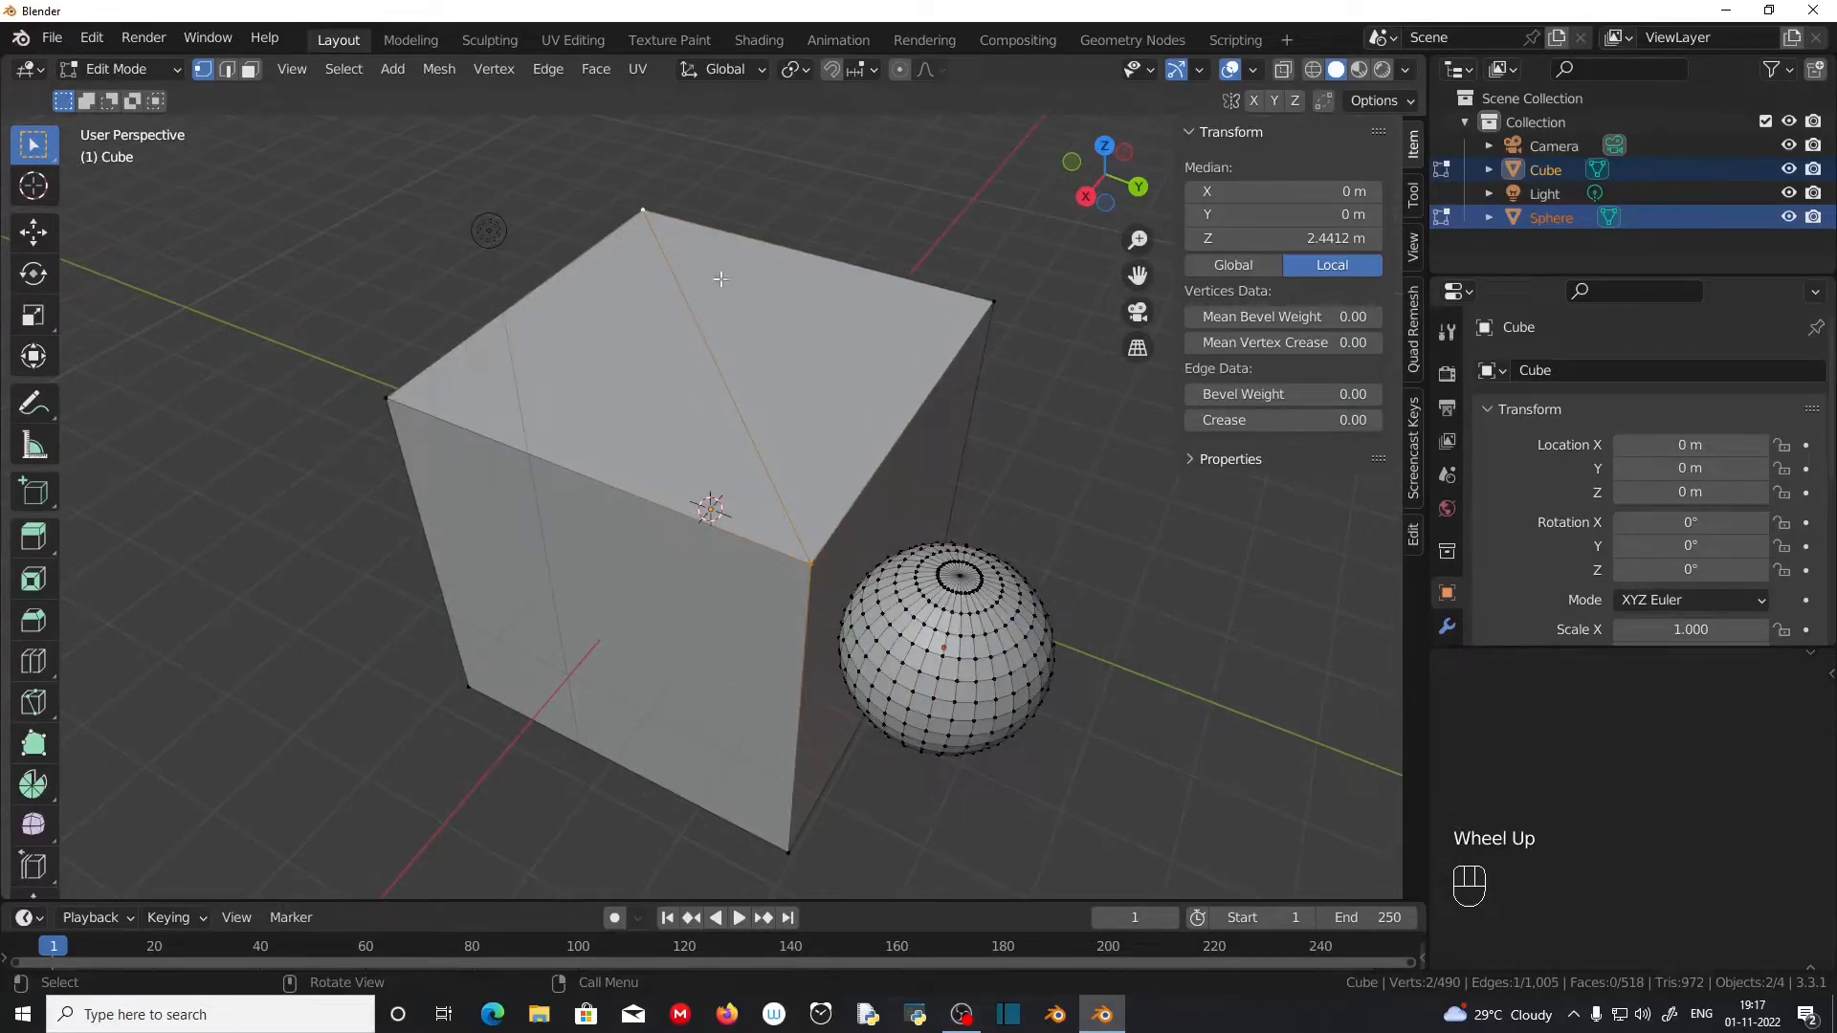
pyautogui.scroll(1, 818, 516)
# Step: Try to create an edge between the cube's top corner vertex nearest the sphere and a vertex on the sphere
pyautogui.moveTo(828, 532); pyautogui.dragTo(876, 539, button='middle')
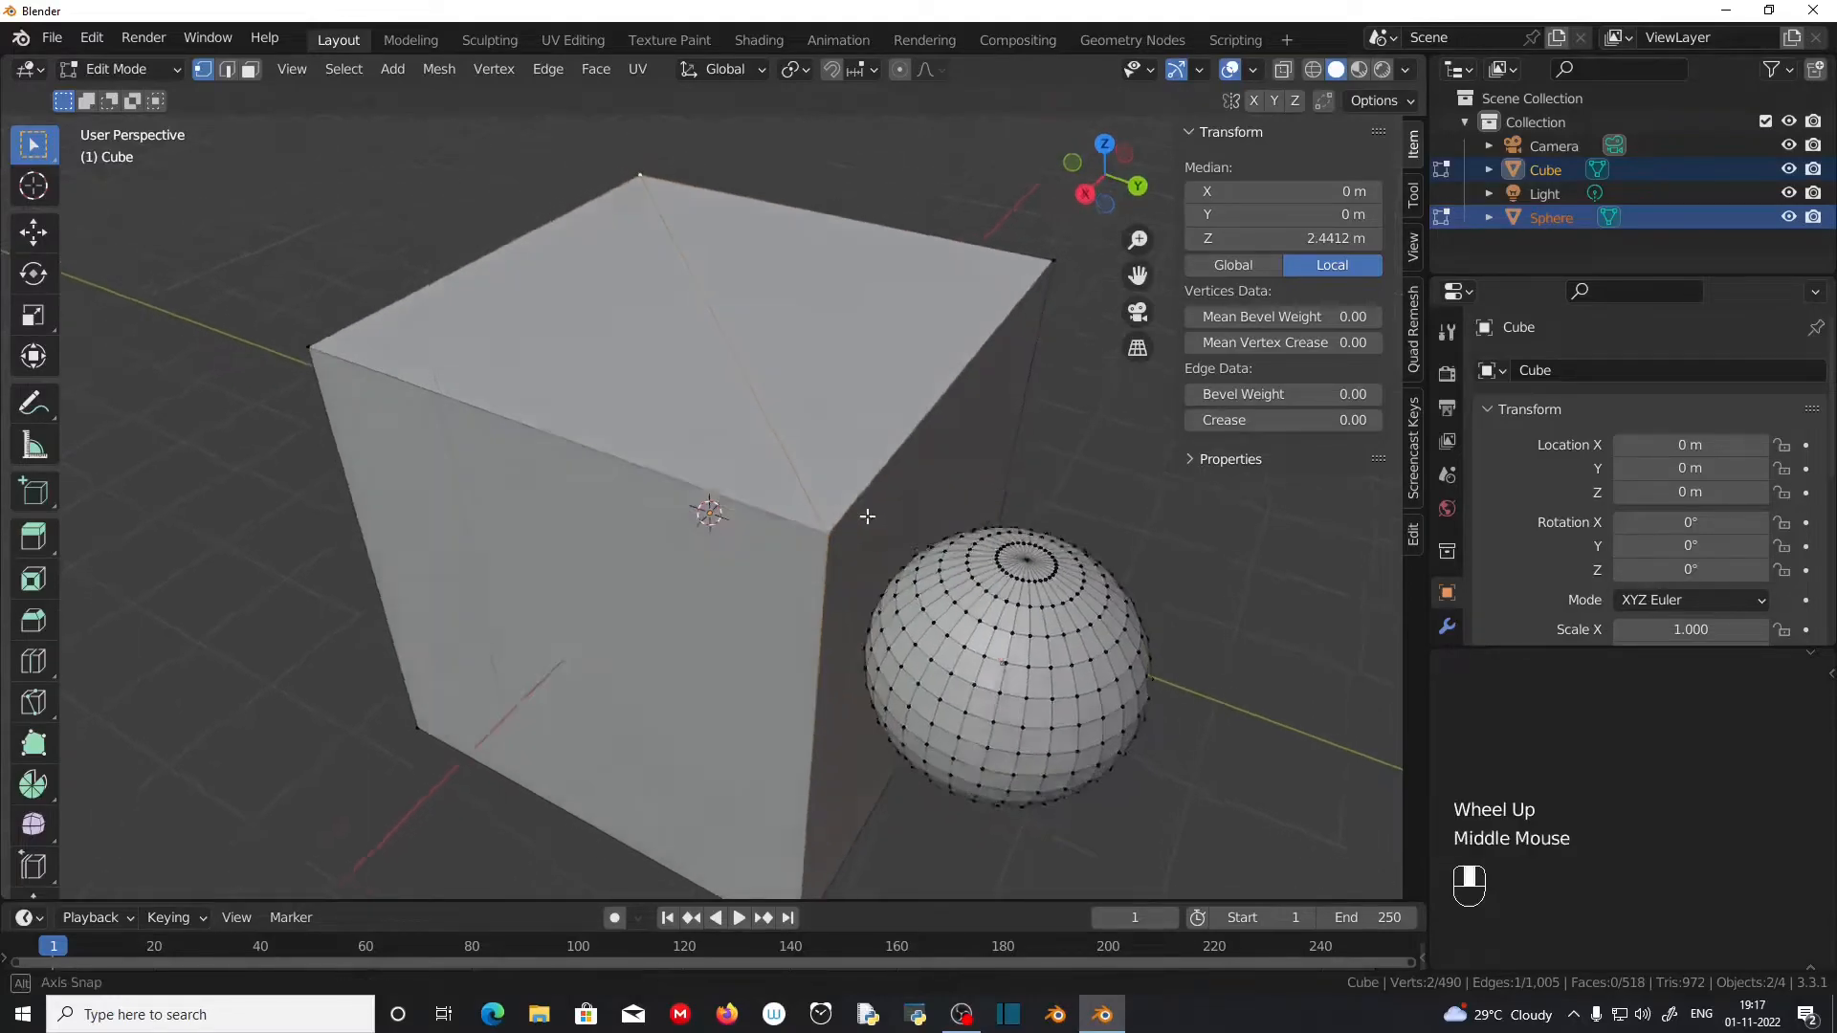
pyautogui.scroll(2, 859, 492)
pyautogui.click(890, 383)
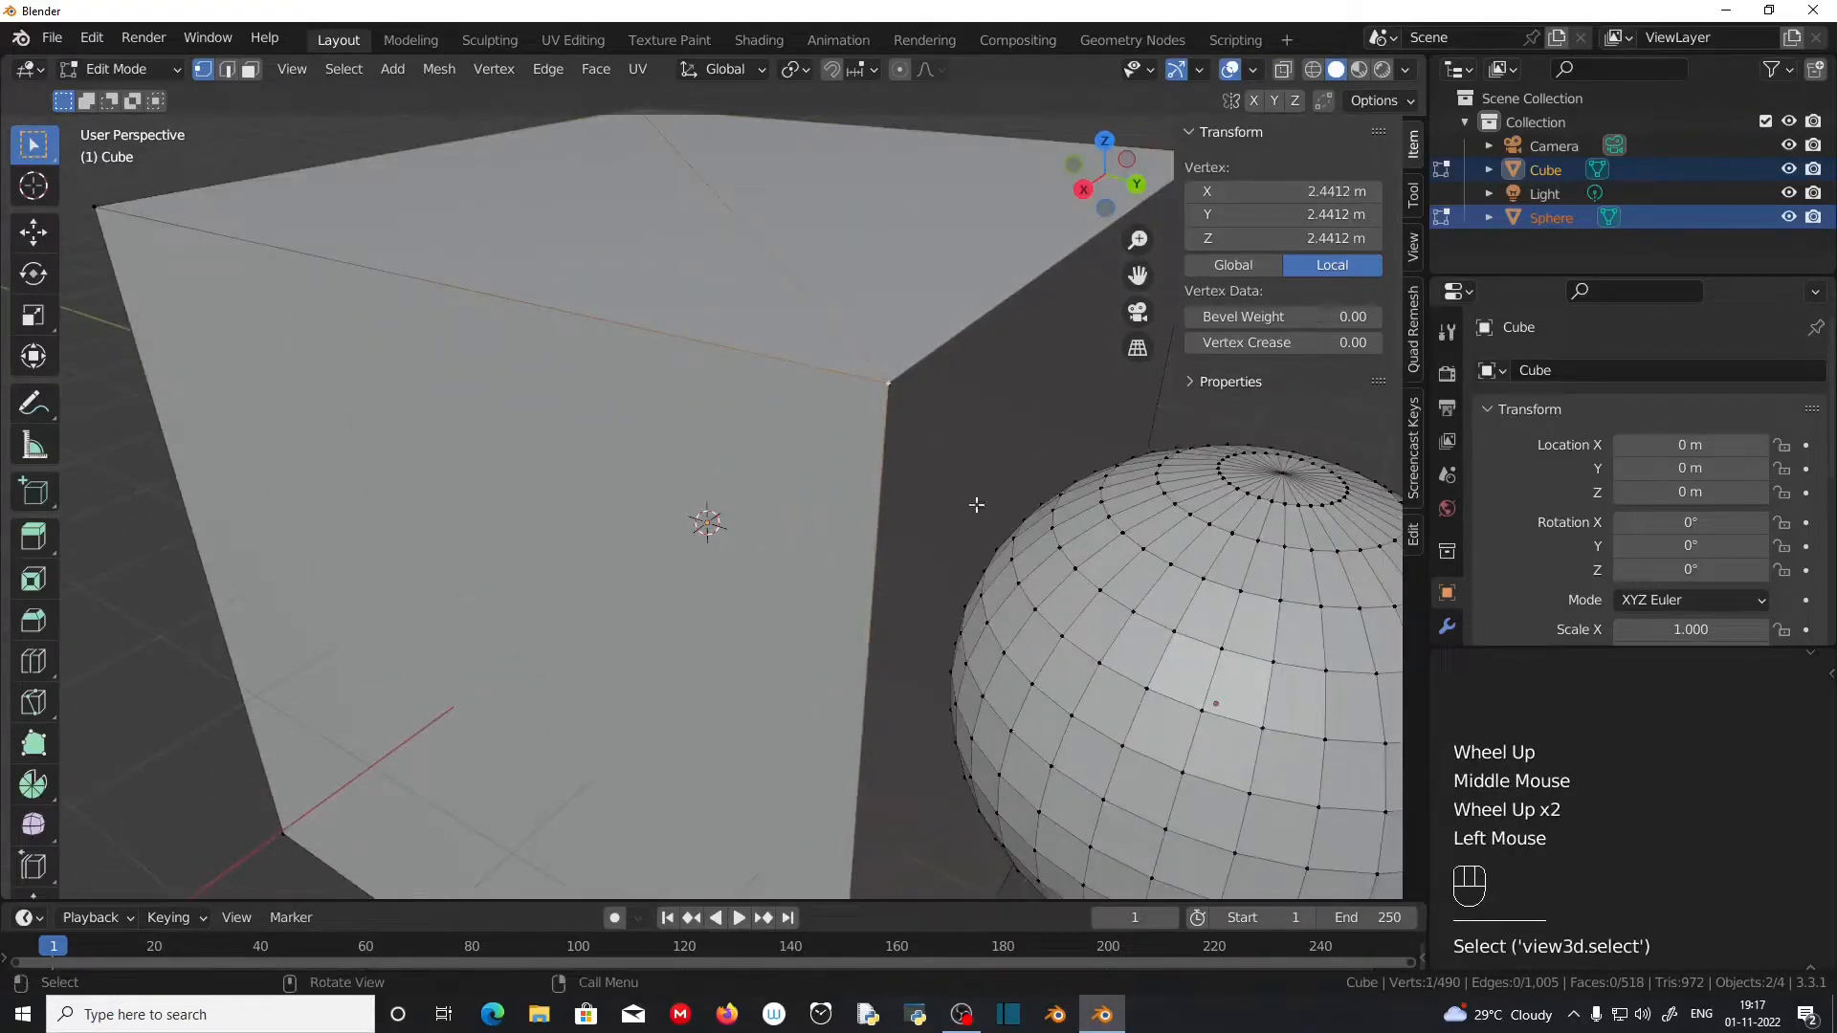
pyautogui.keyDown('shift'); pyautogui.click(1101, 660); pyautogui.keyUp('shift')
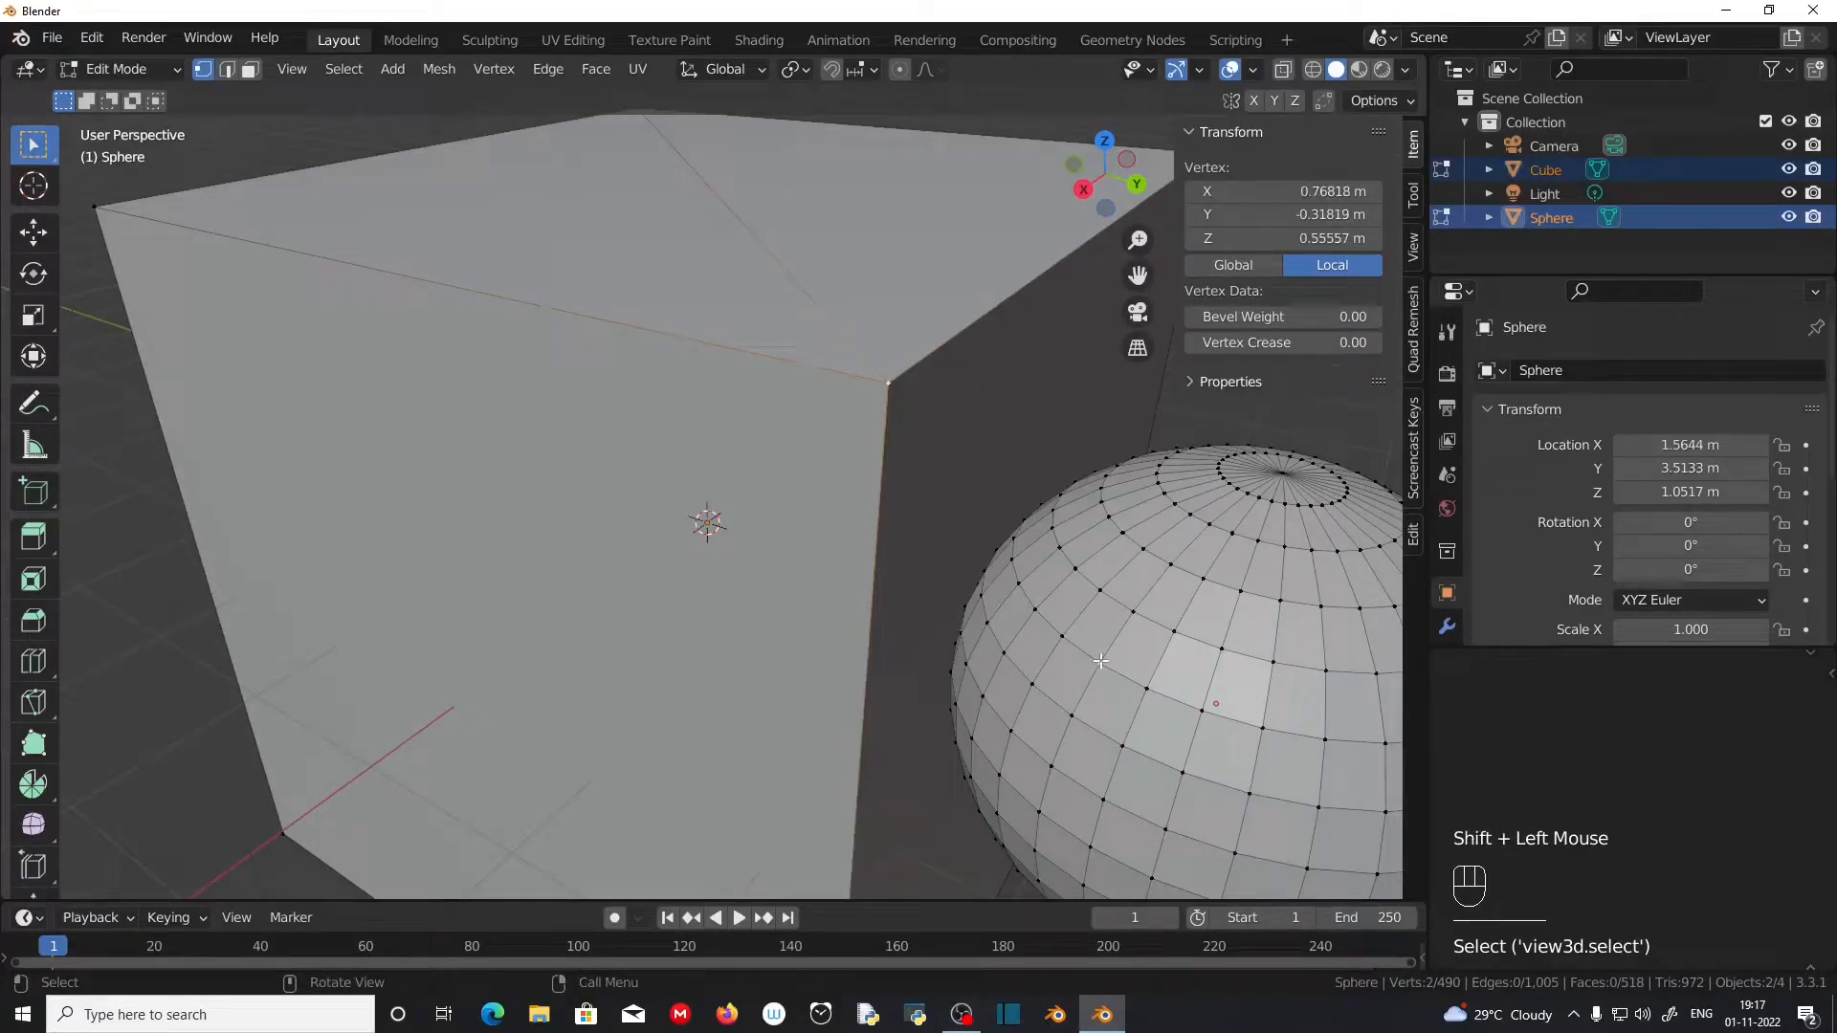
pyautogui.press('f')
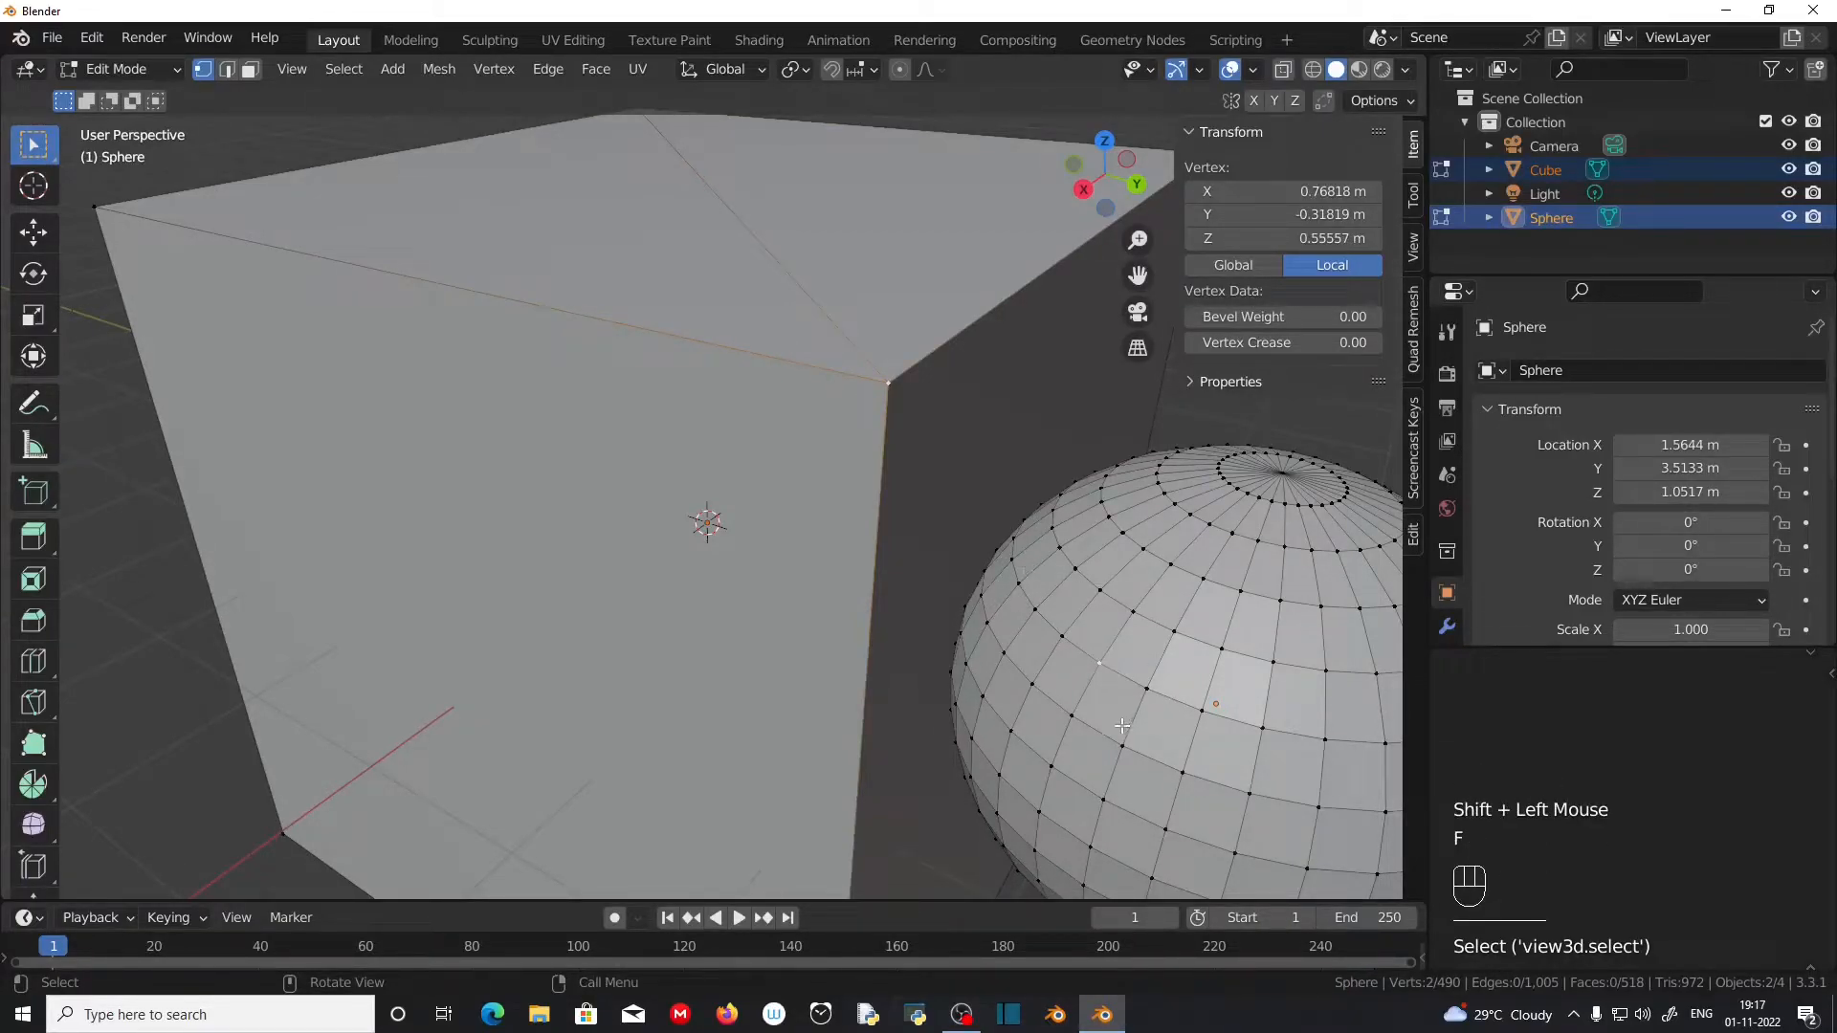
pyautogui.scroll(-1, 1122, 726)
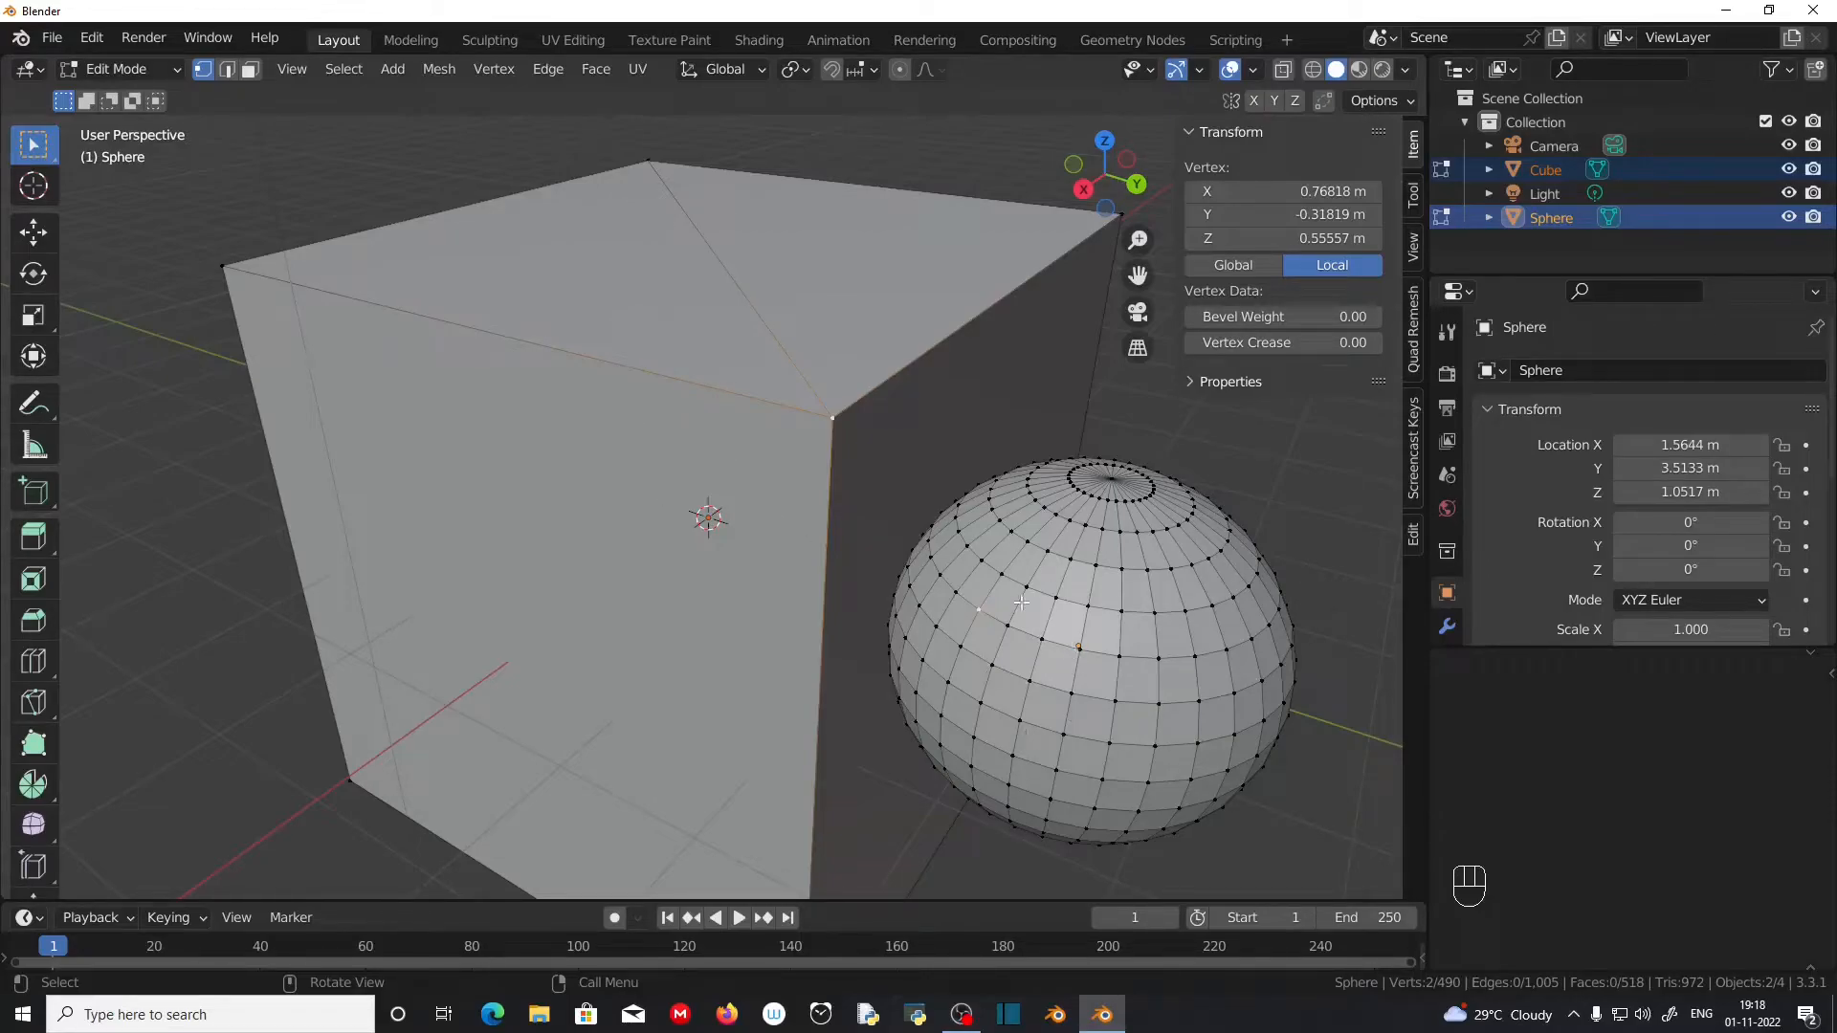
pyautogui.scroll(-3, 995, 641)
# Step: Add a cone to the sphere's mesh in Edit Mode and move it clear of both shapes on the positive Y side
pyautogui.moveTo(995, 641); pyautogui.dragTo(427, 341, button='middle')
pyautogui.press('n')
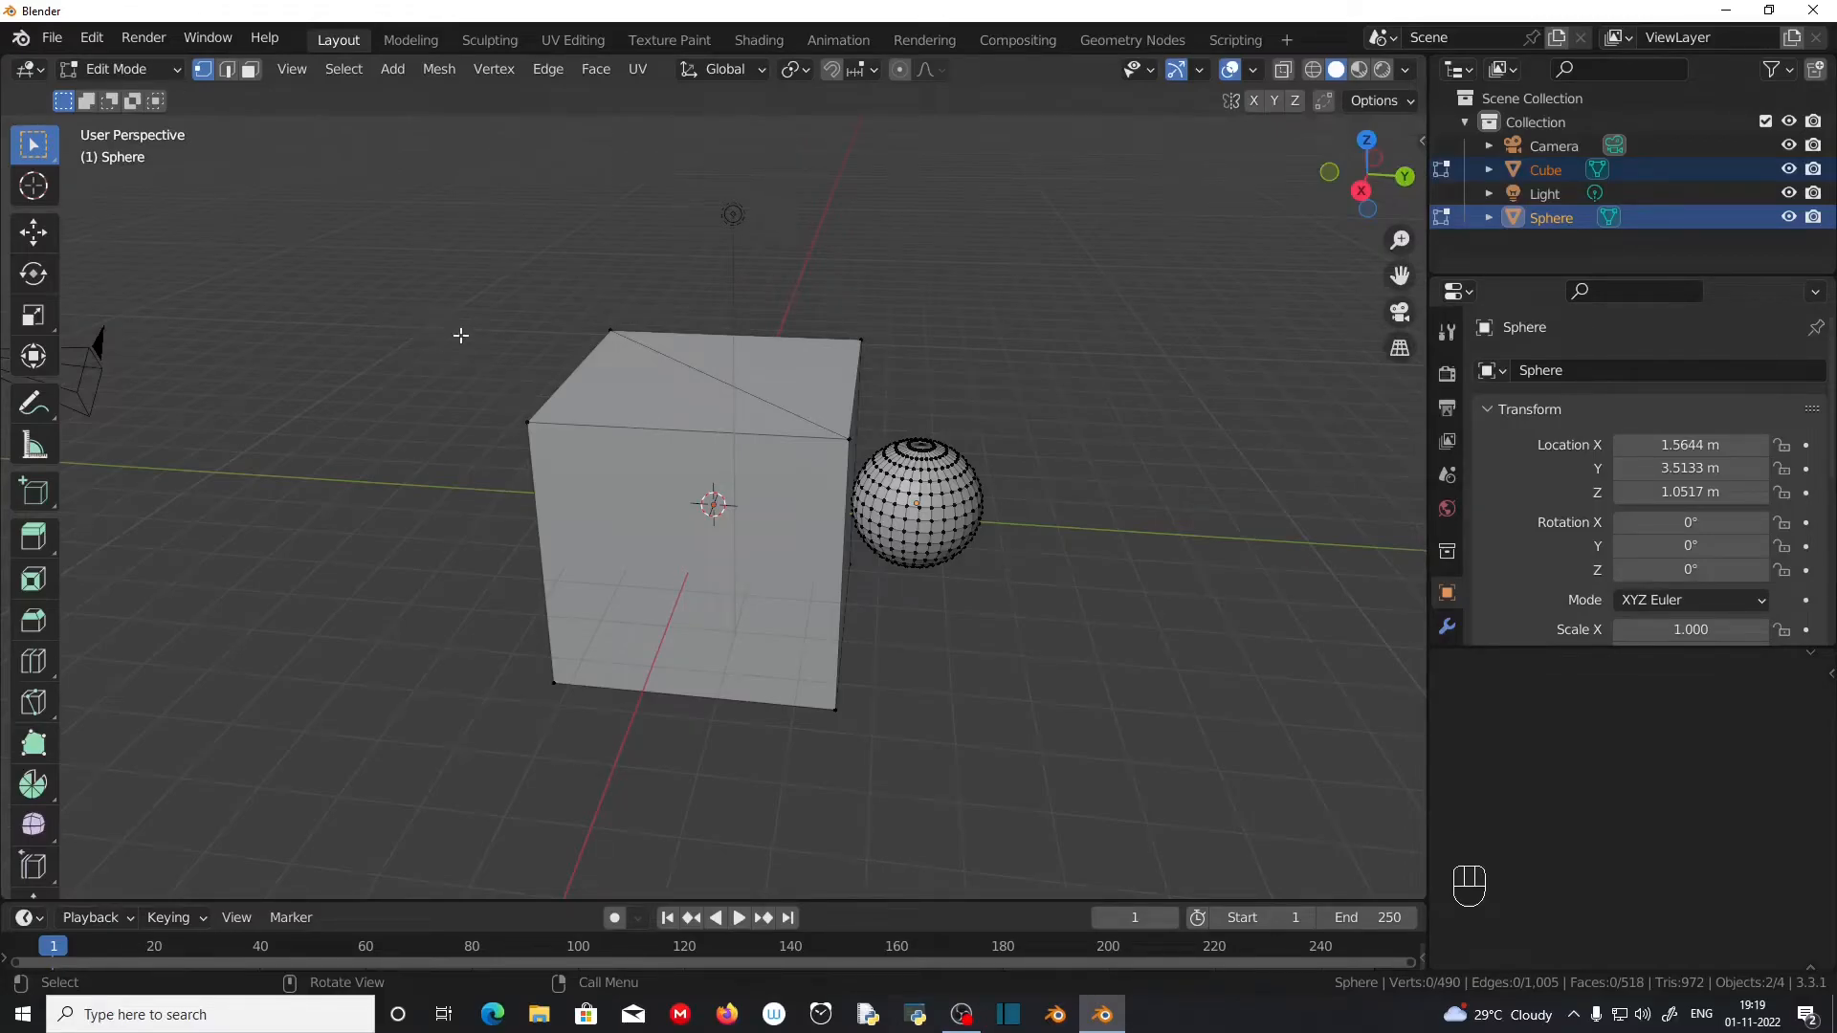
pyautogui.hotkey('shift', 'a')
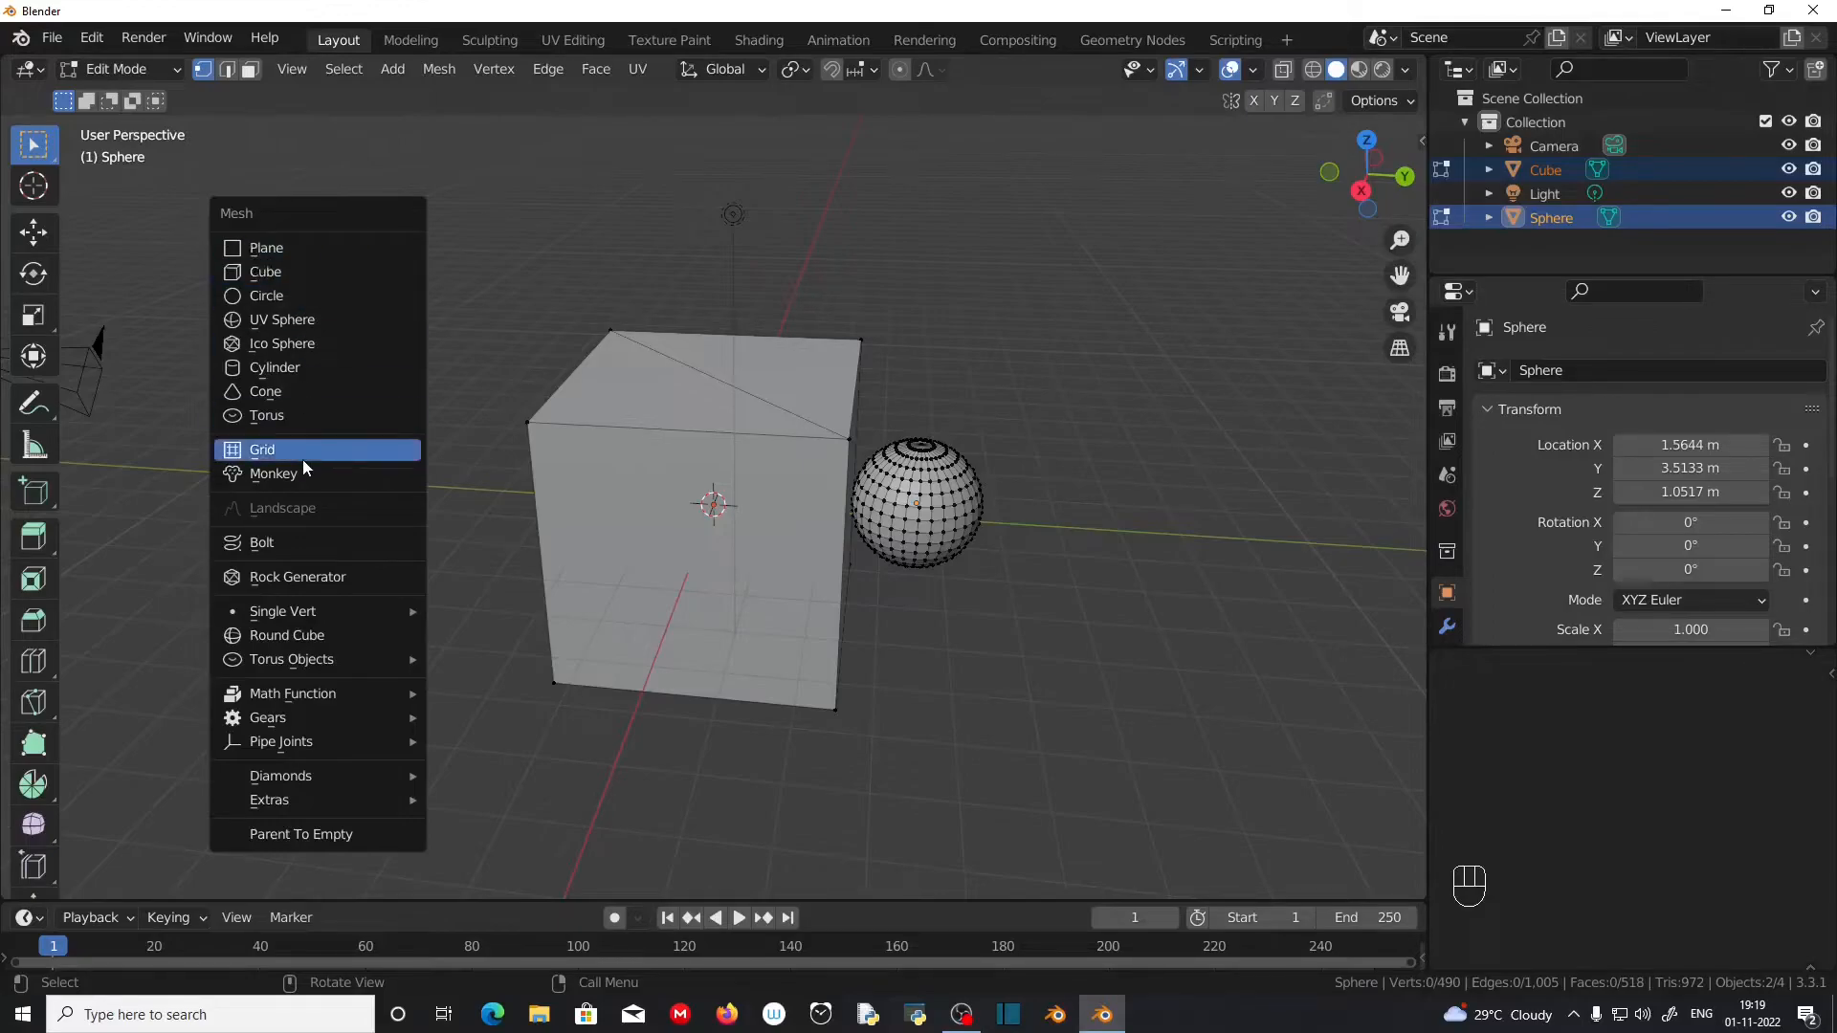
pyautogui.click(321, 391)
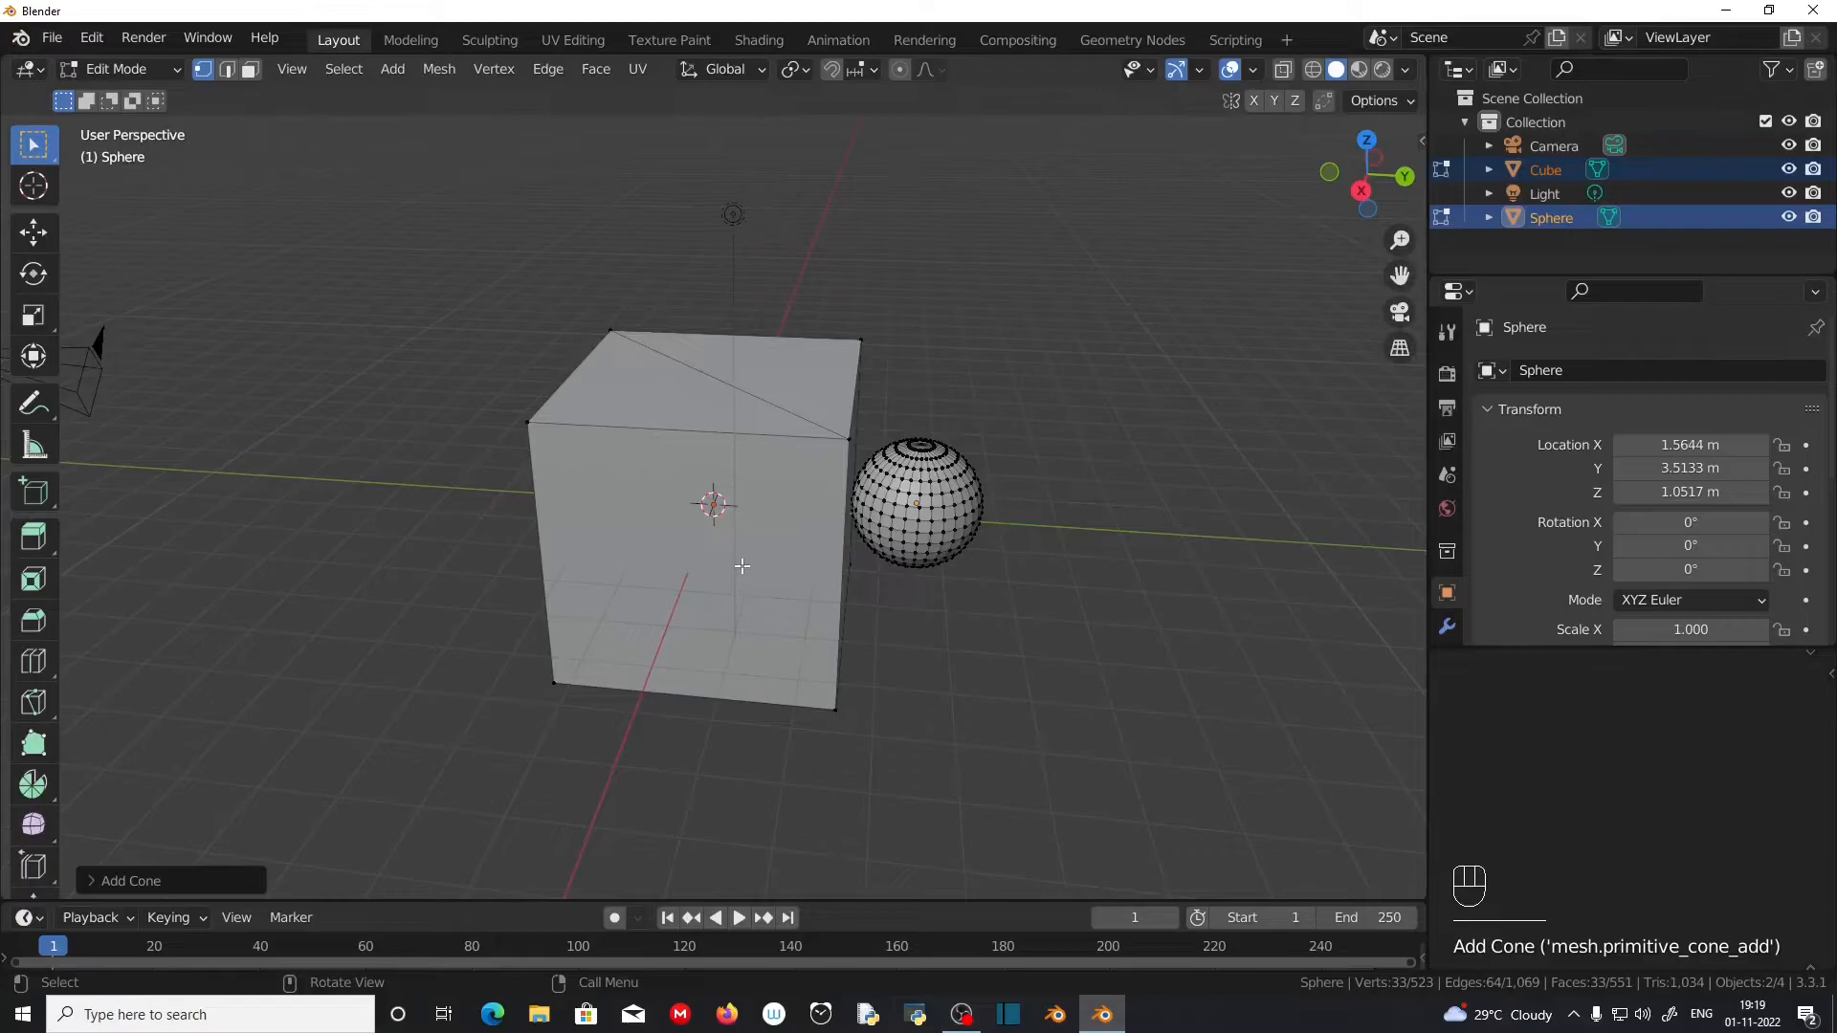
pyautogui.press('g')
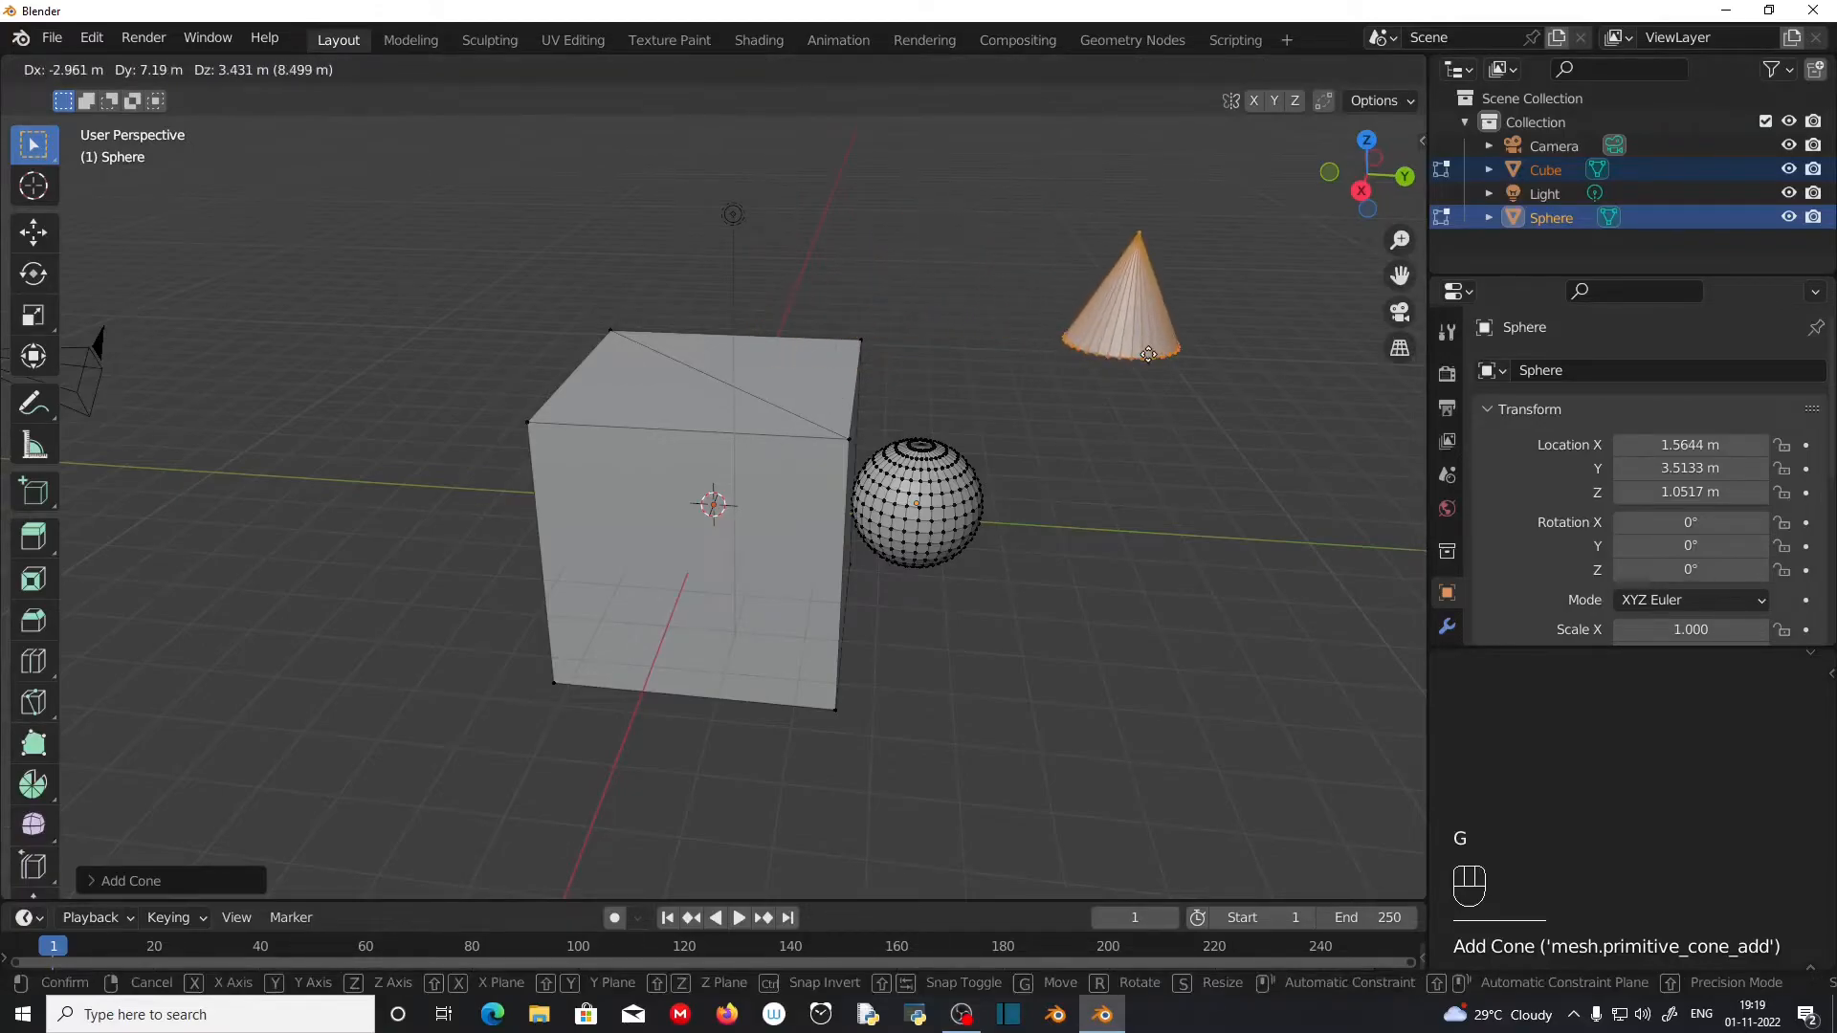
pyautogui.click(1155, 536)
pyautogui.moveTo(1155, 536); pyautogui.dragTo(1037, 574, button='middle')
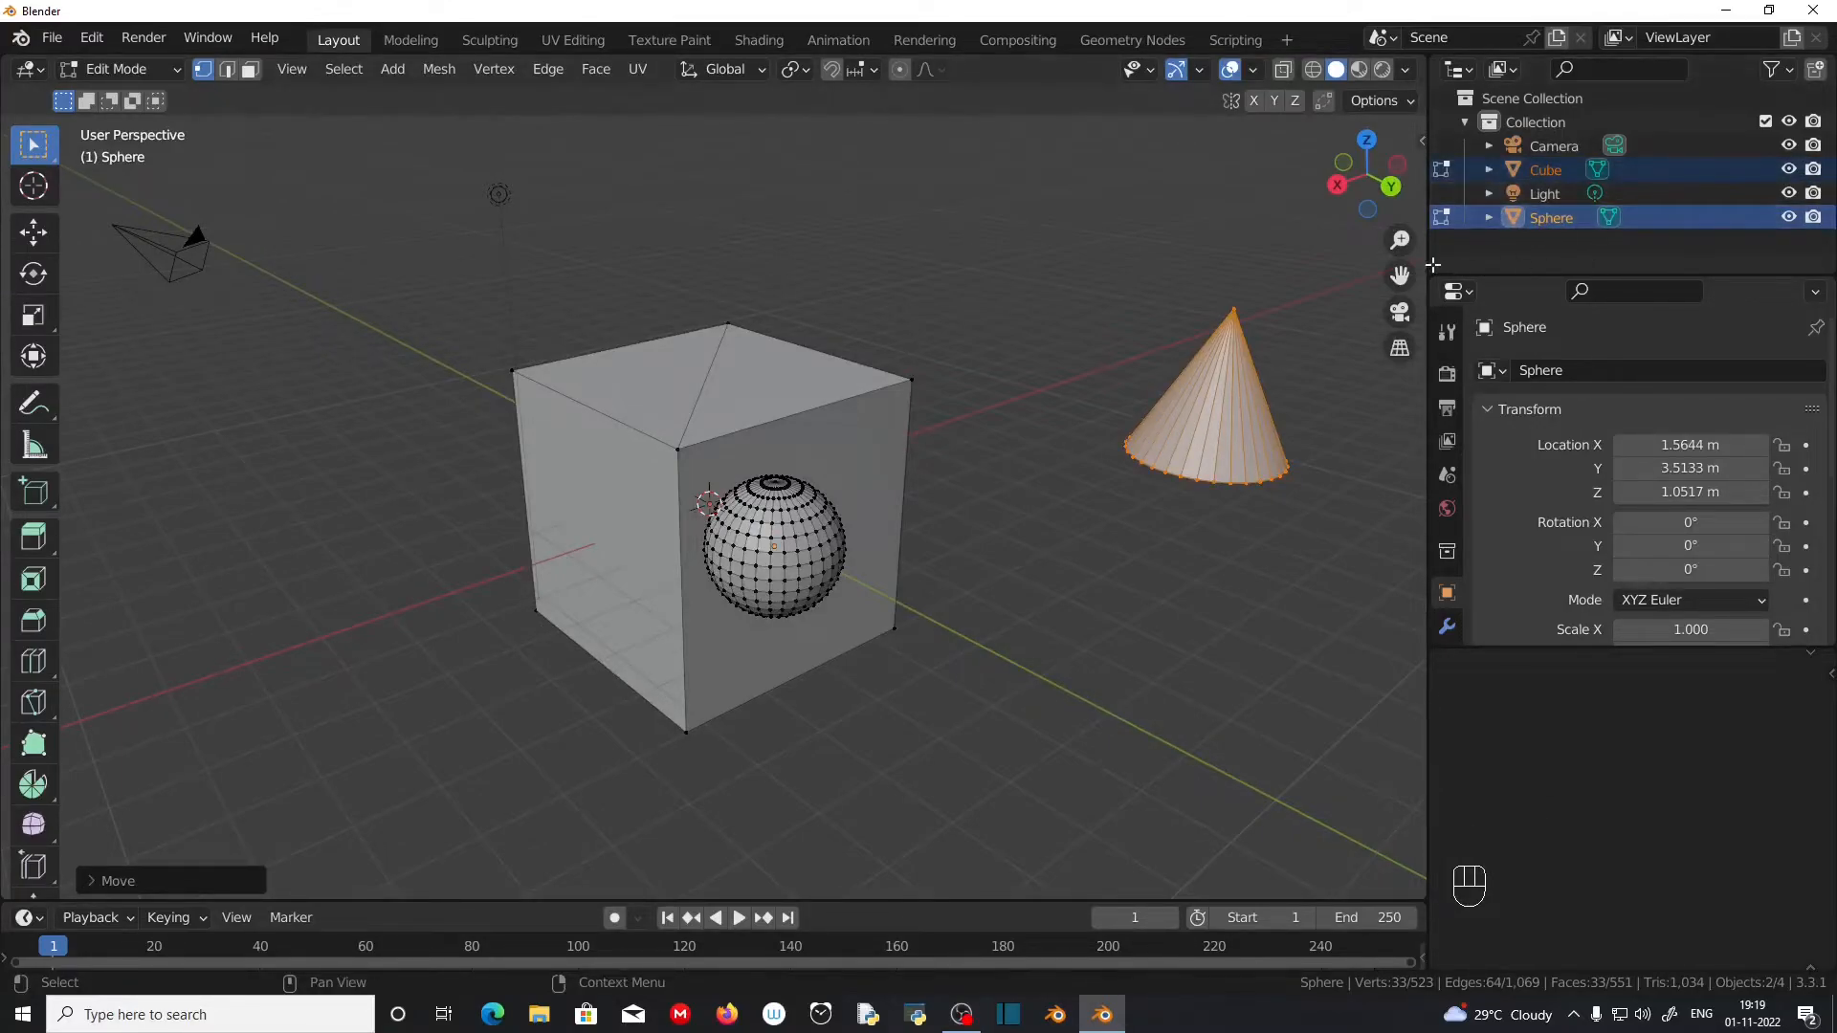
# Step: Return to Object Mode and select the cube and the sphere-and-cone object one after the other
pyautogui.press('Tab')
pyautogui.press('Tab')
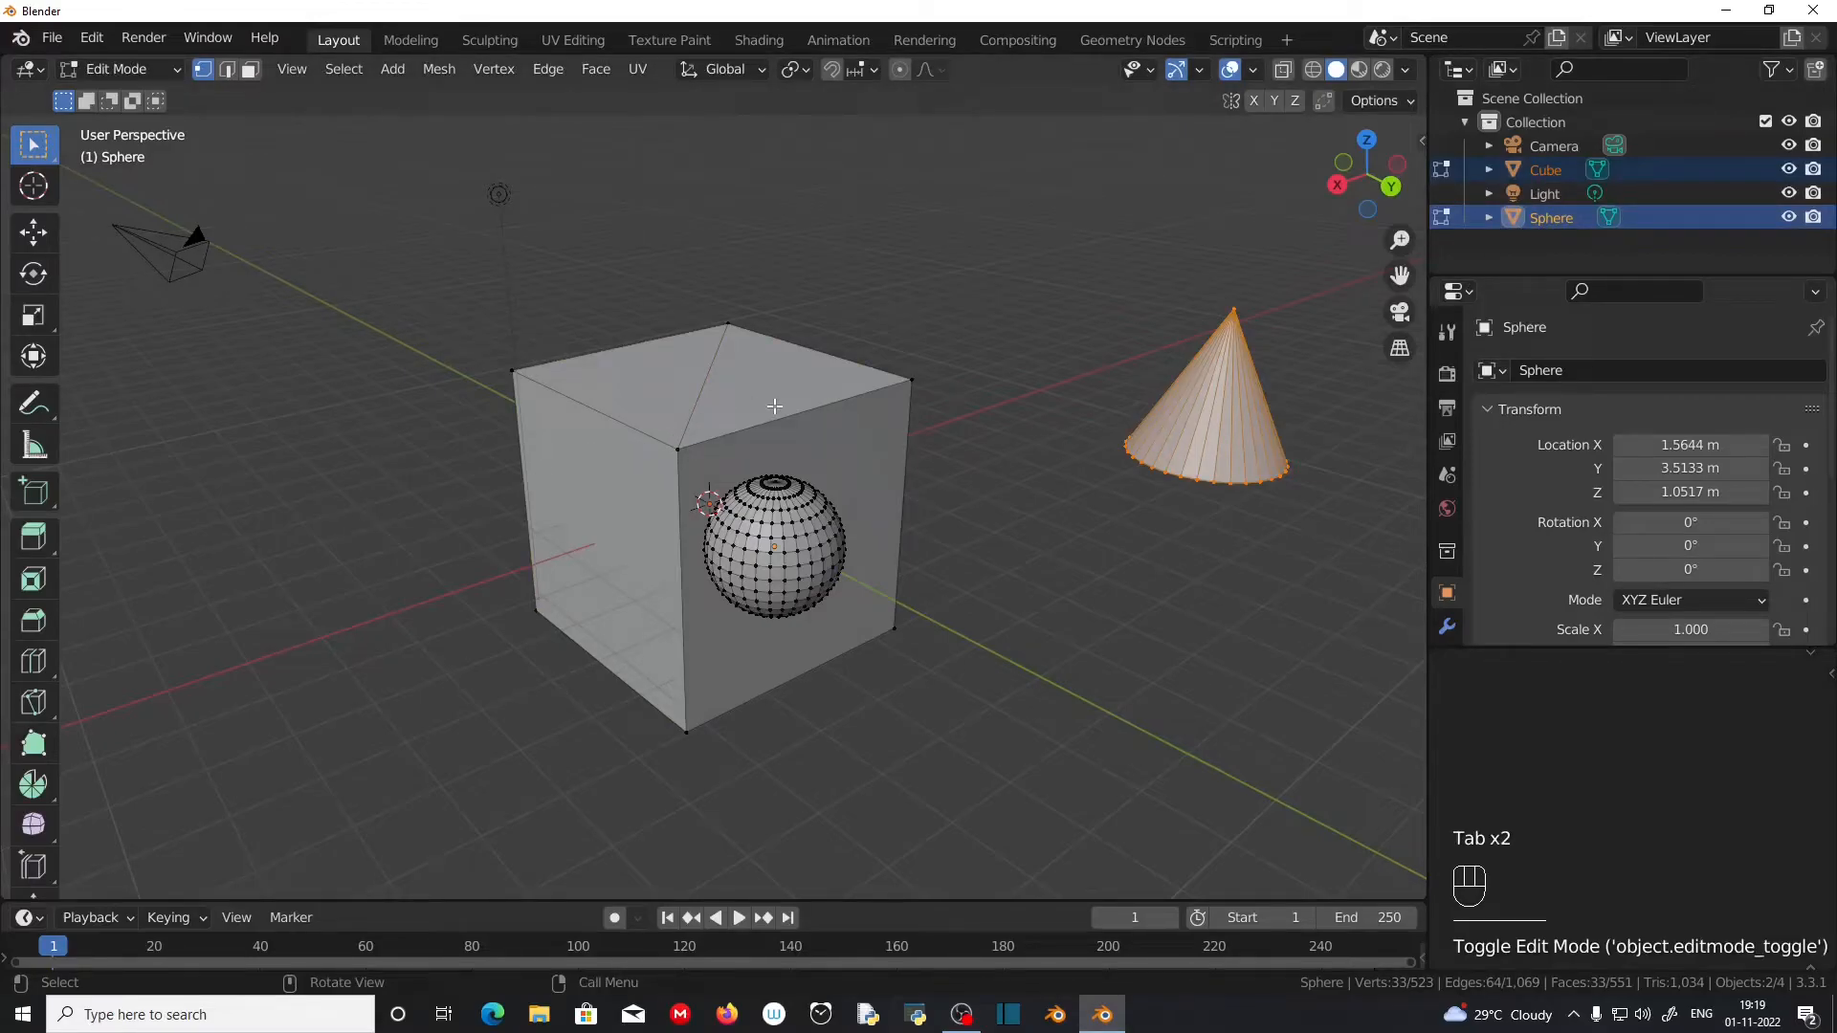
pyautogui.press('Tab')
pyautogui.click(890, 484)
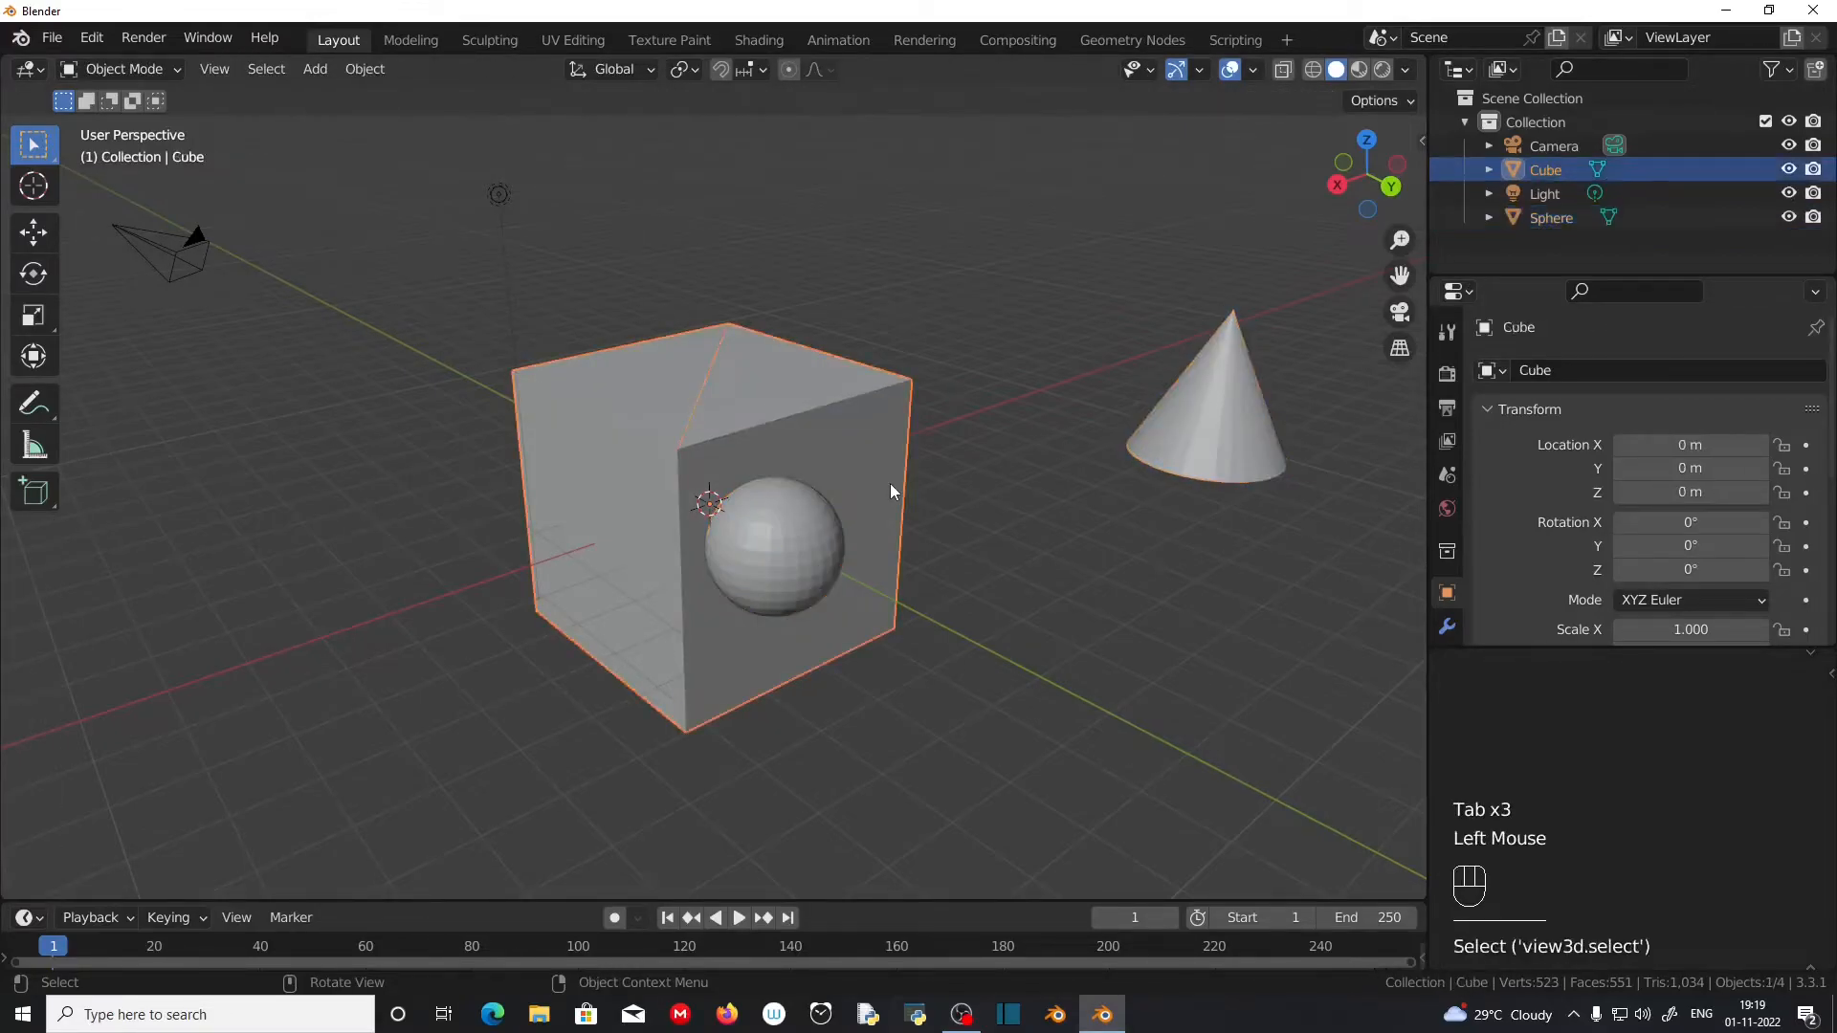
pyautogui.click(796, 548)
pyautogui.moveTo(794, 547); pyautogui.dragTo(835, 557, button='middle')
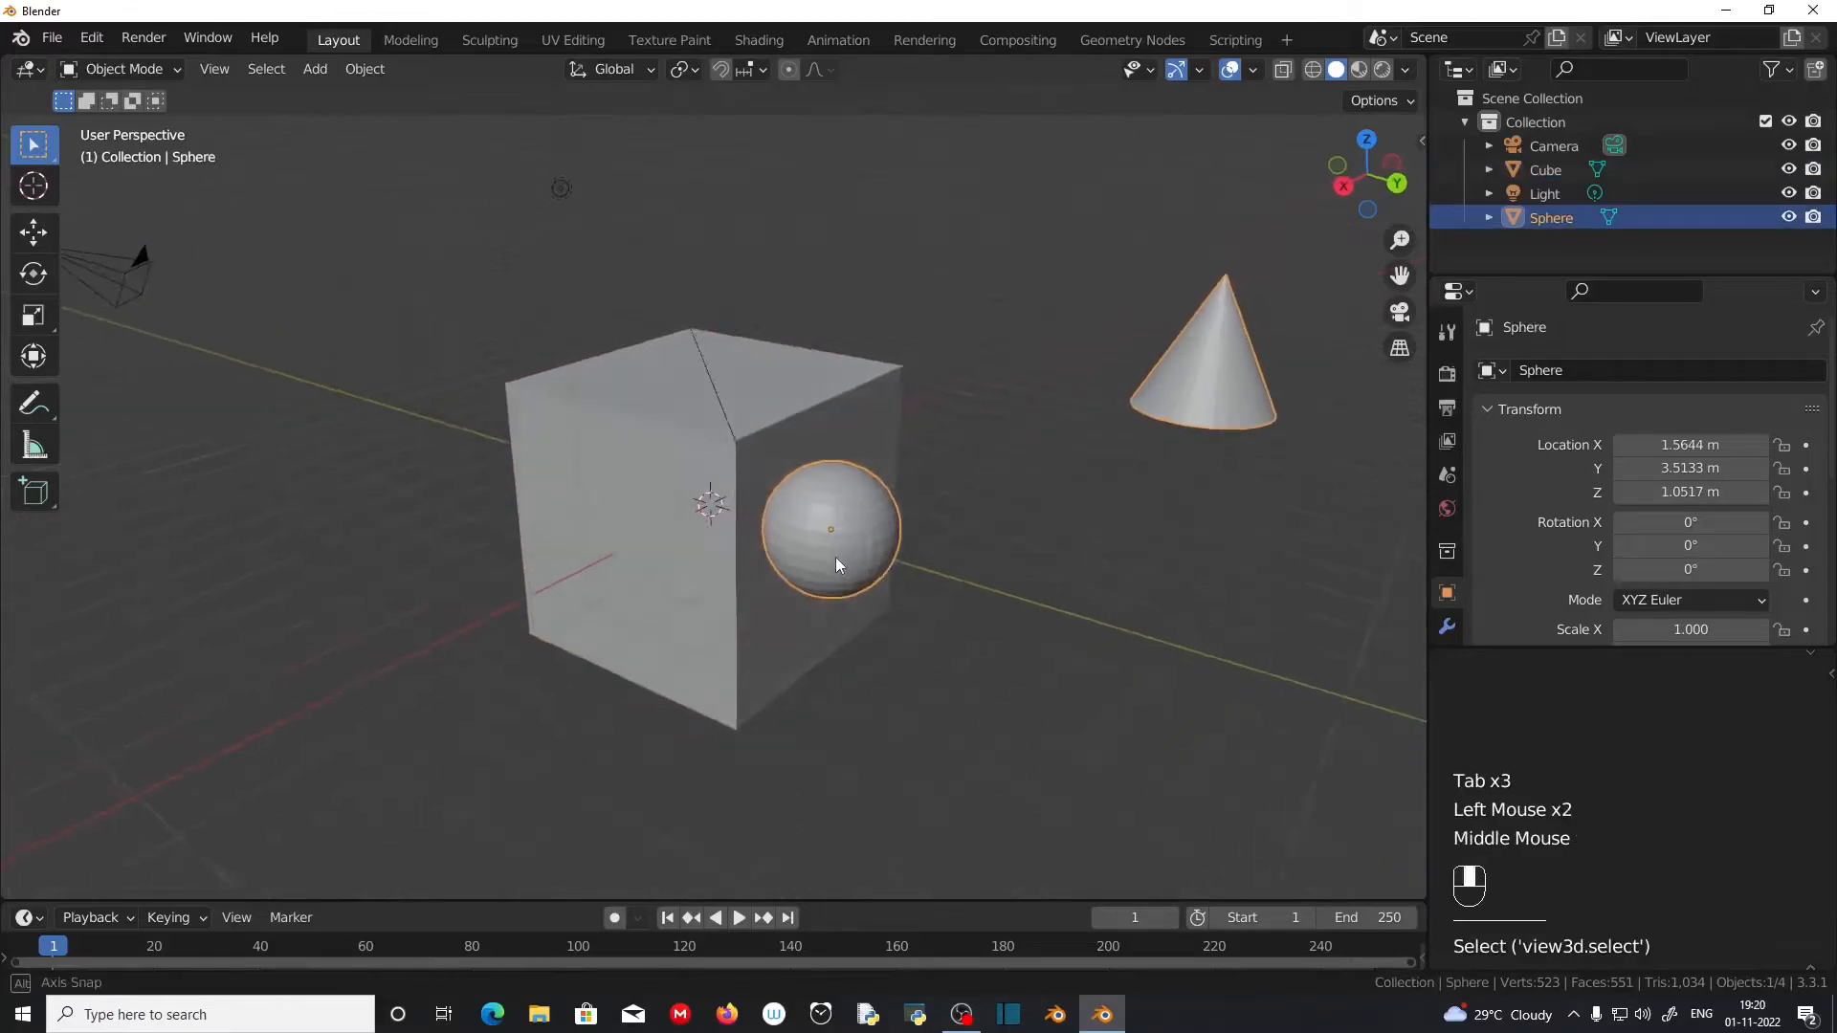
# Step: Move the sphere and cone together as one object to about X 0.81 m, Y 4.68 m, Z 0.71 m
pyautogui.click(1129, 414)
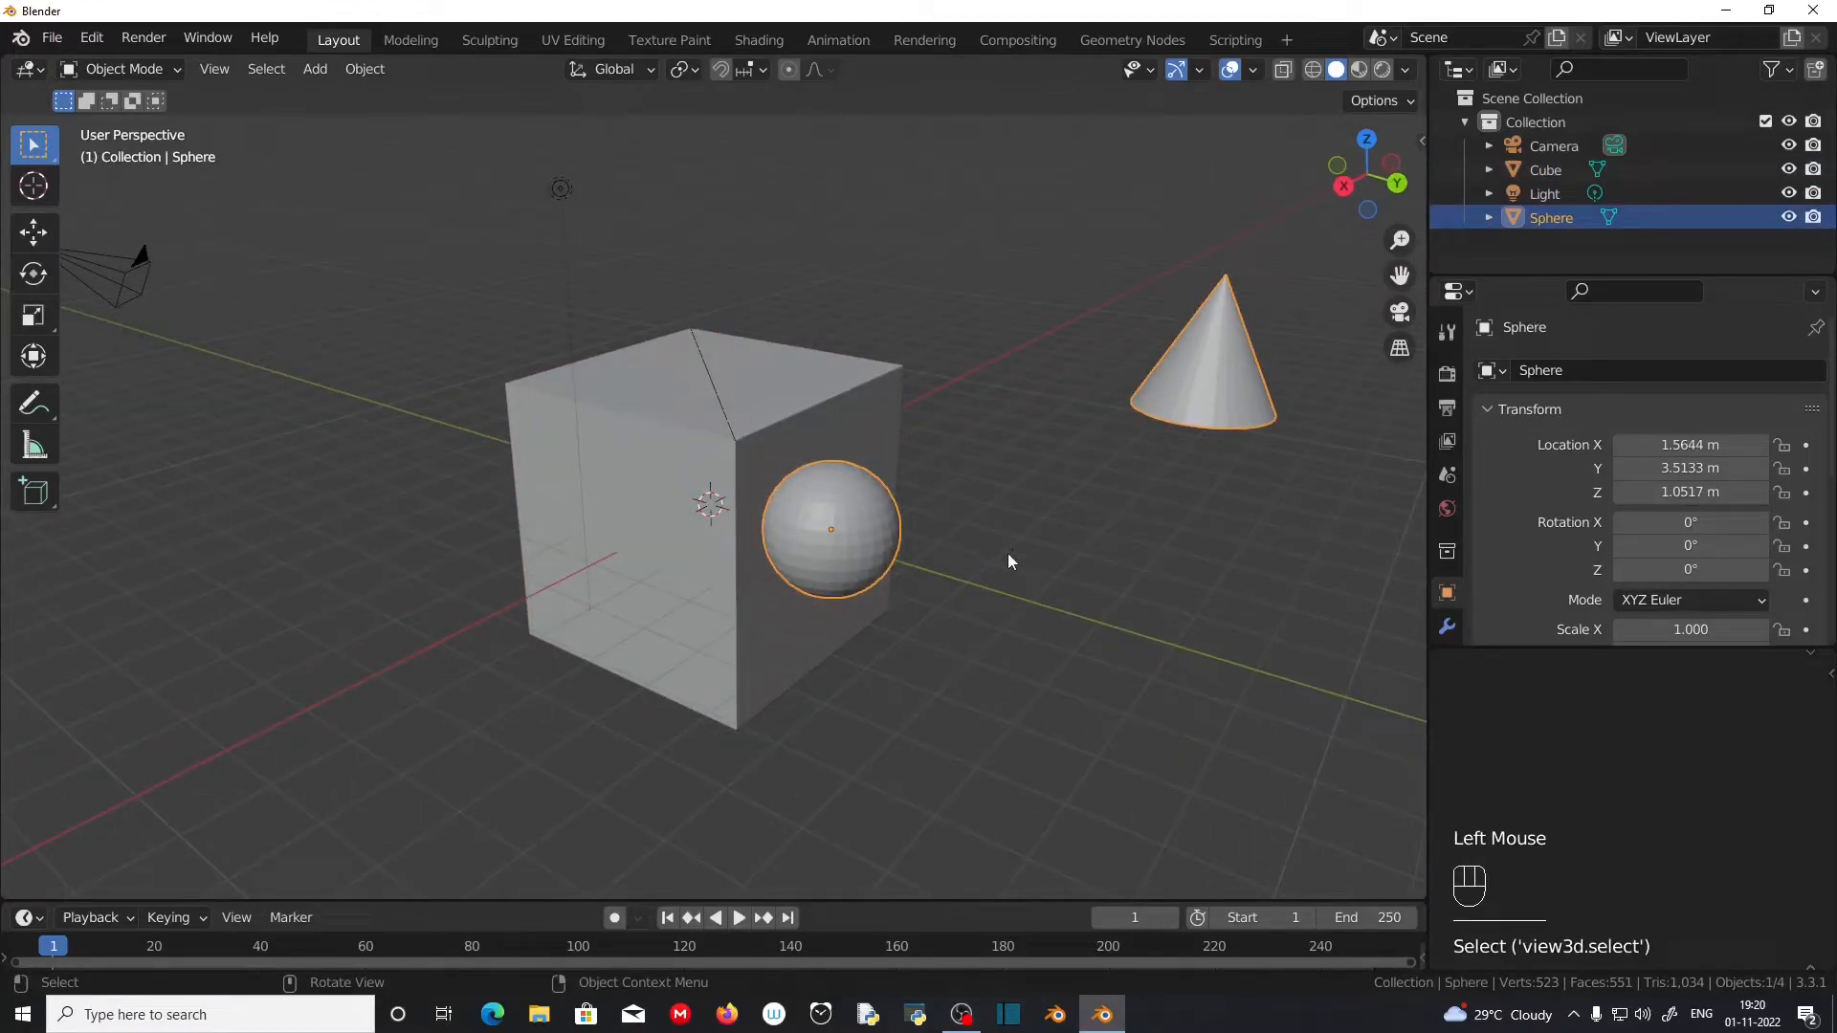
pyautogui.press('g')
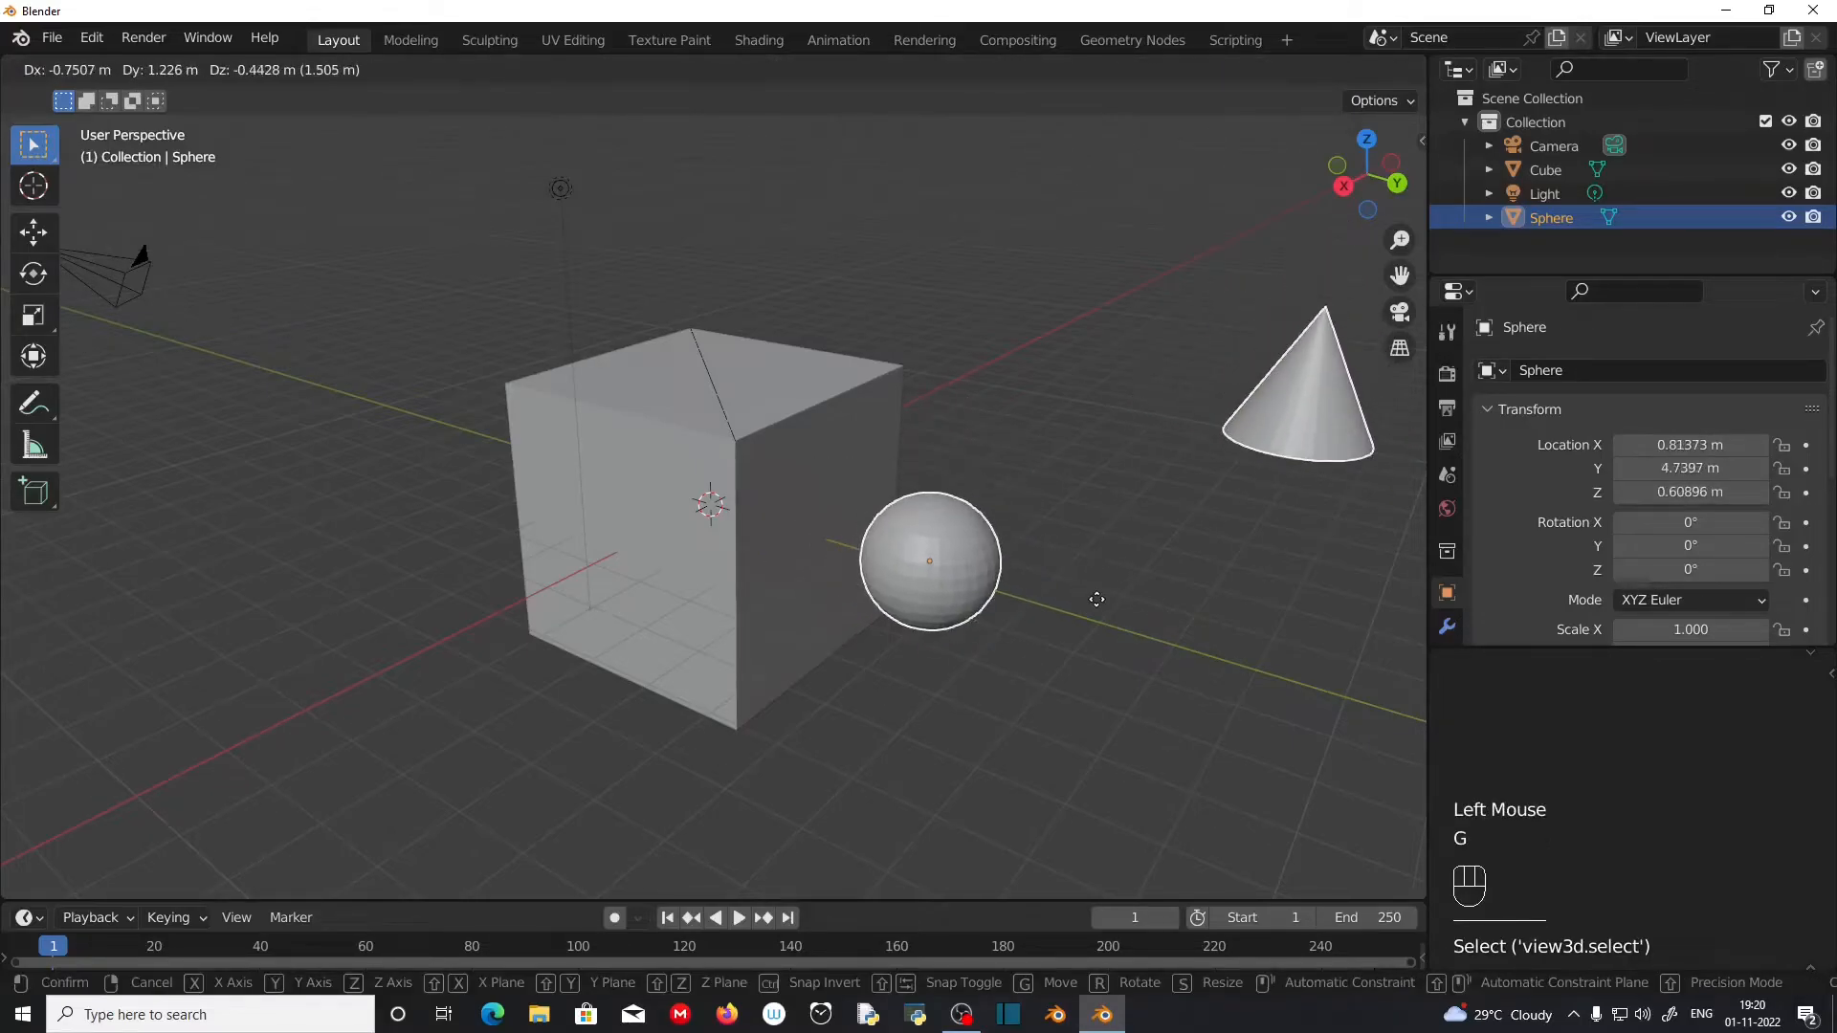
pyautogui.click(1093, 588)
pyautogui.moveTo(1095, 599); pyautogui.dragTo(1020, 607, button='middle')
pyautogui.scroll(-2, 1214, 508)
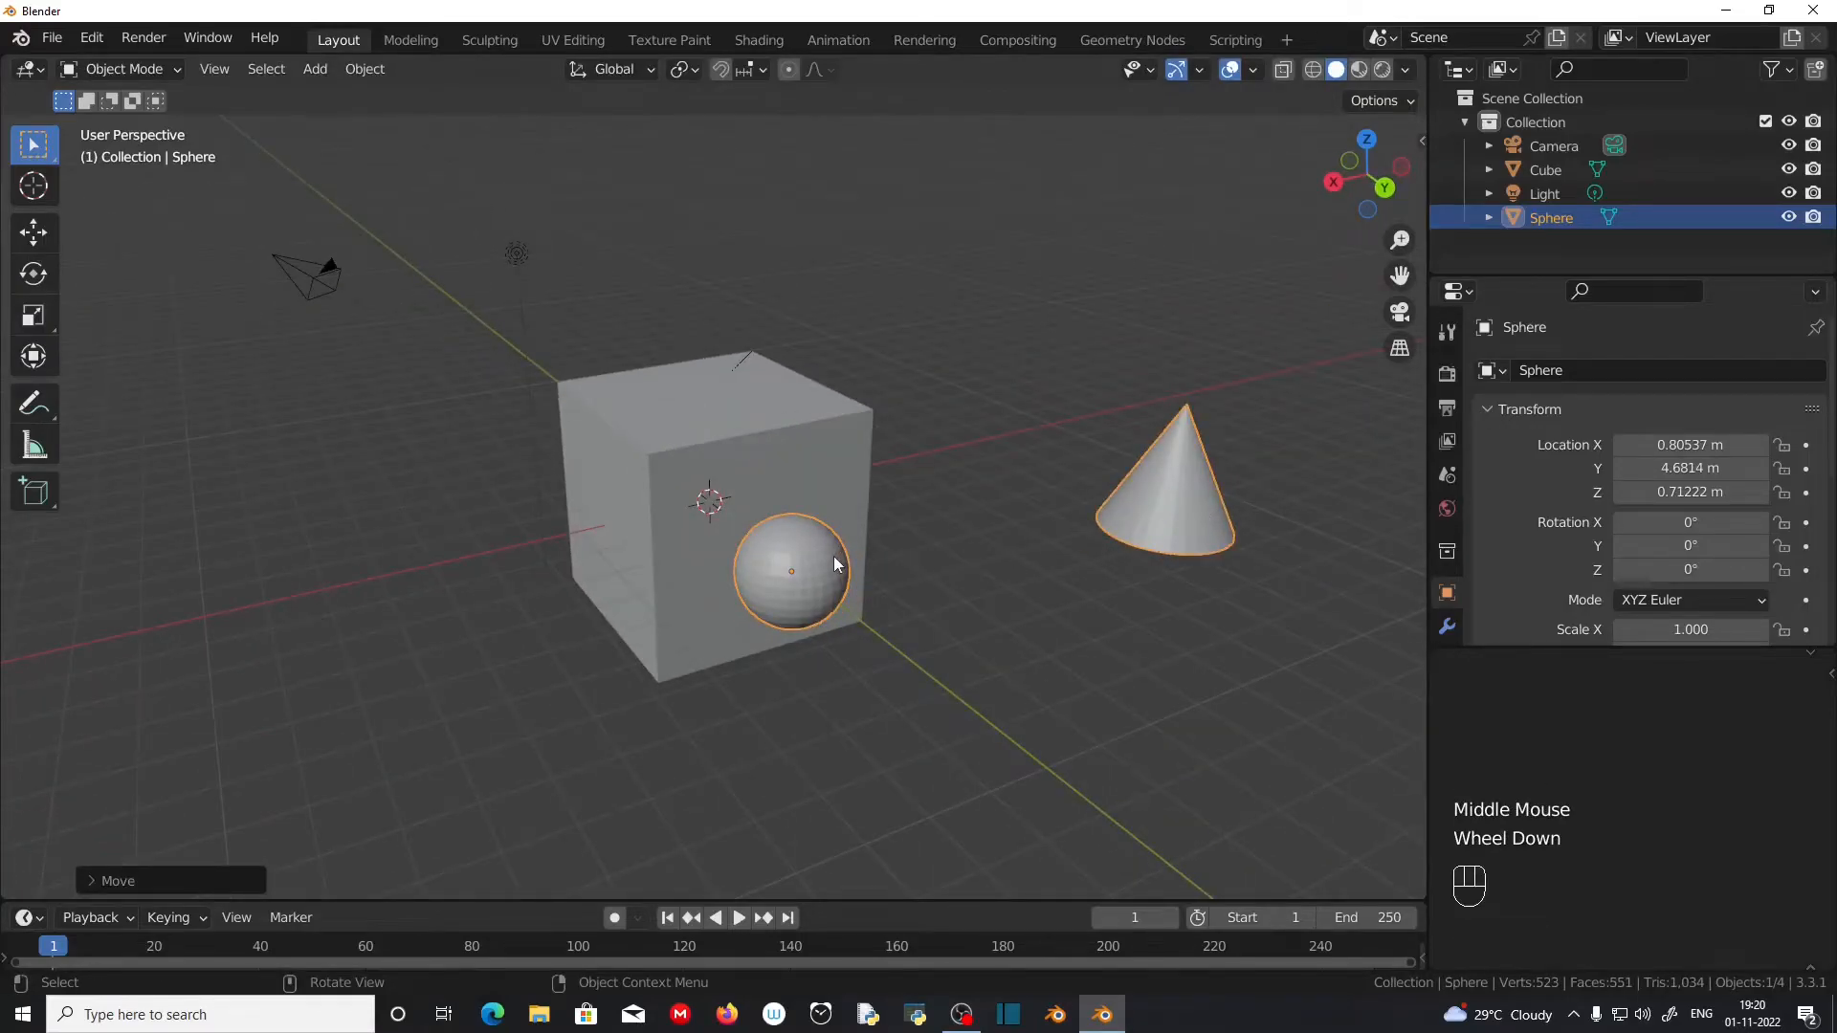
# Step: Add a torus as a separate object and move it to about X -0.01 m, Y -7.58 m, Z 0.40 m
pyautogui.moveTo(804, 574); pyautogui.dragTo(811, 541, button='middle')
pyautogui.scroll(1, 811, 542)
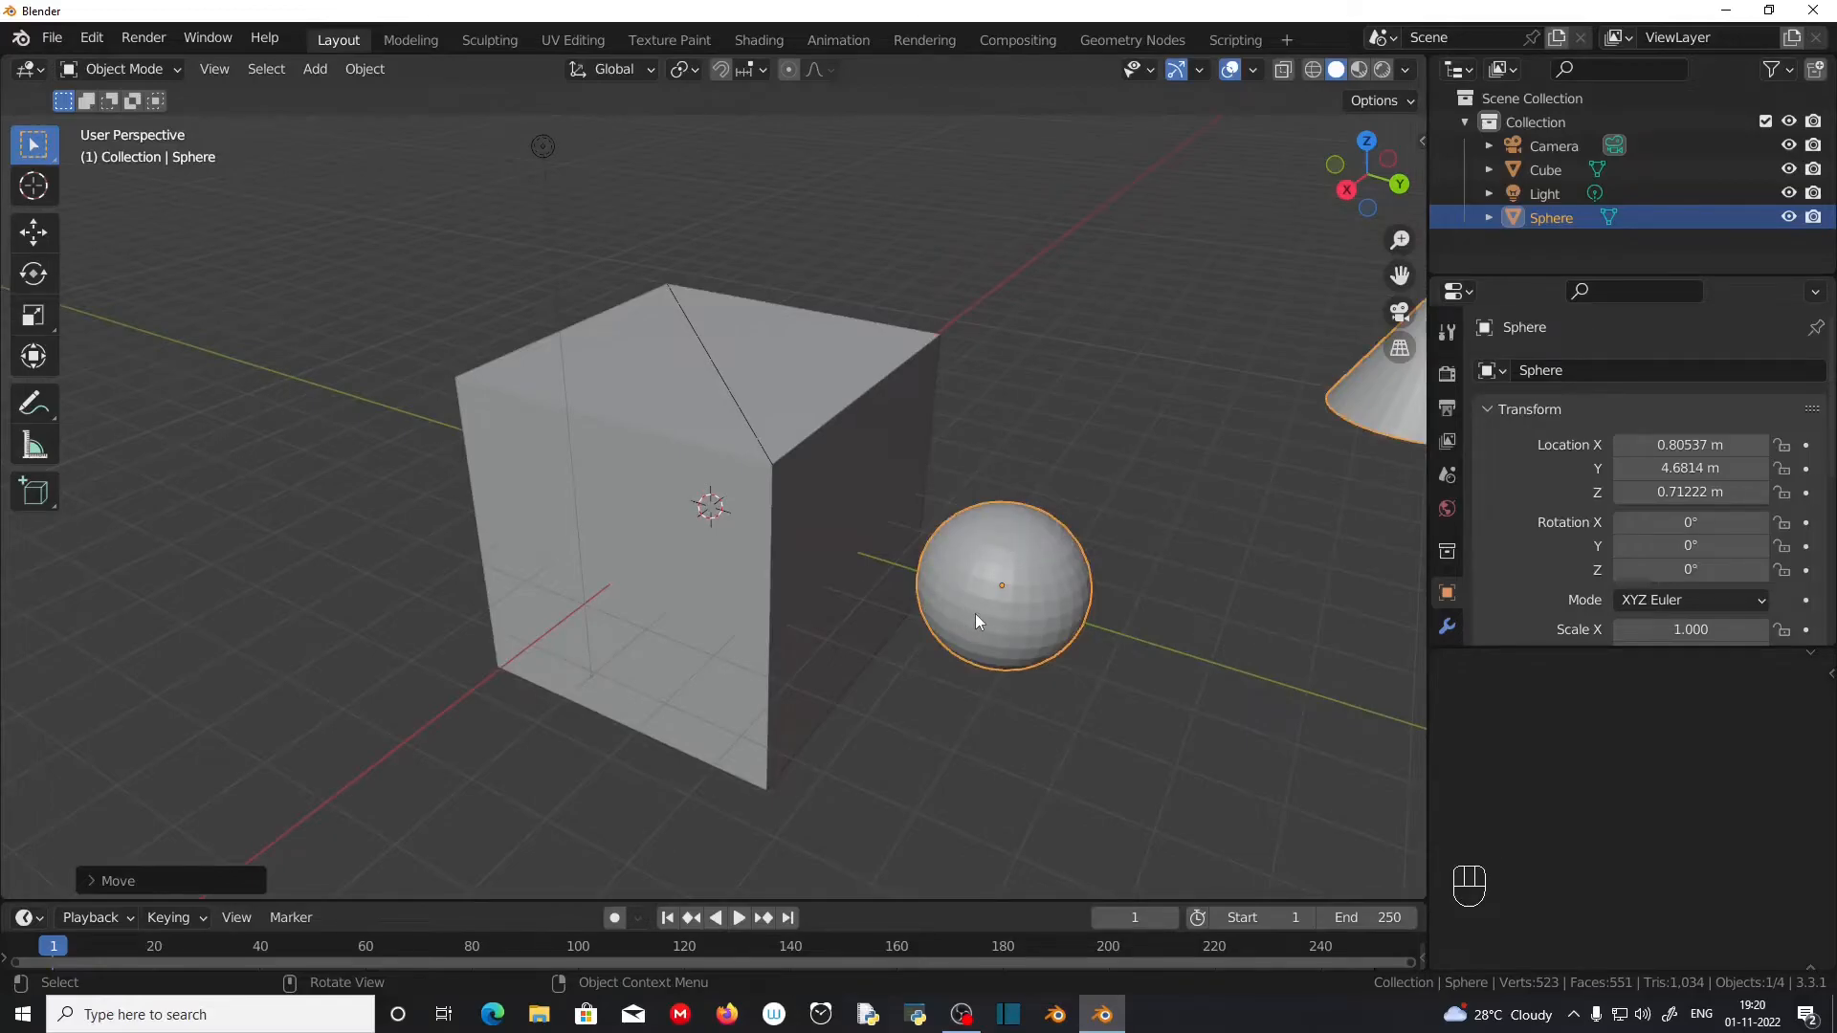
pyautogui.scroll(-2, 1057, 697)
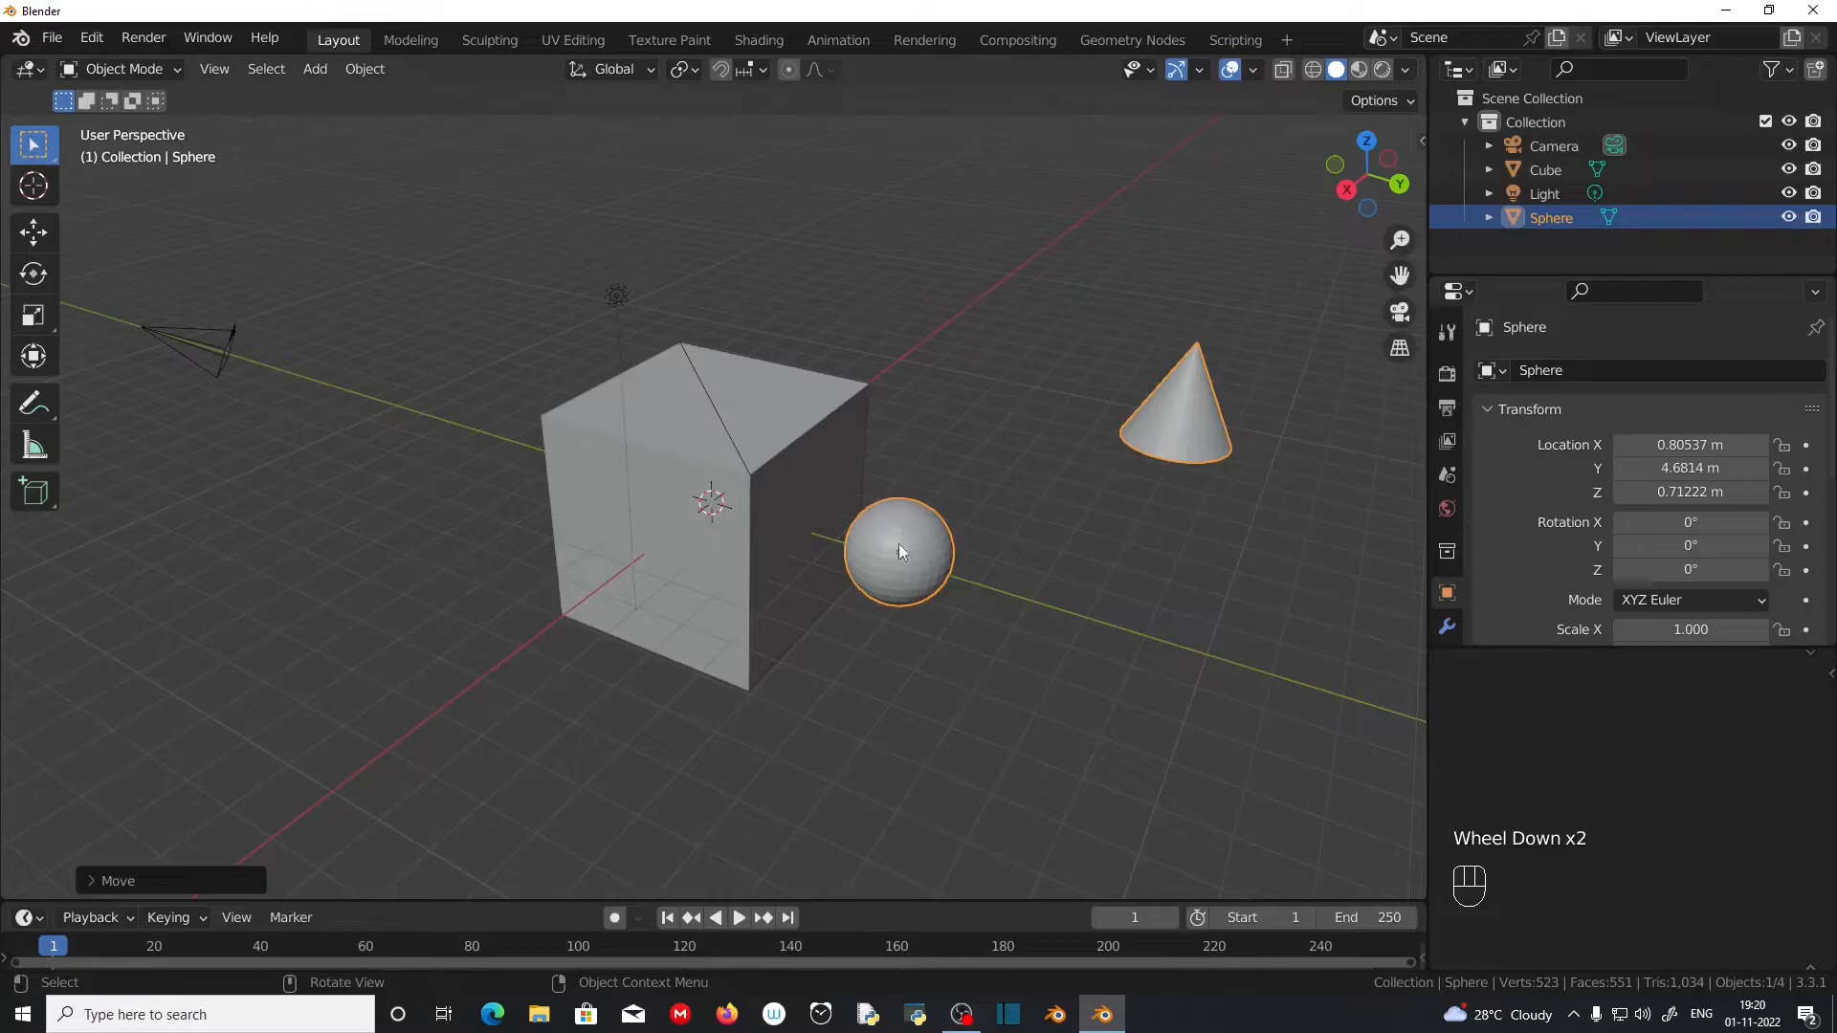
pyautogui.moveTo(1084, 650); pyautogui.dragTo(489, 504, button='middle')
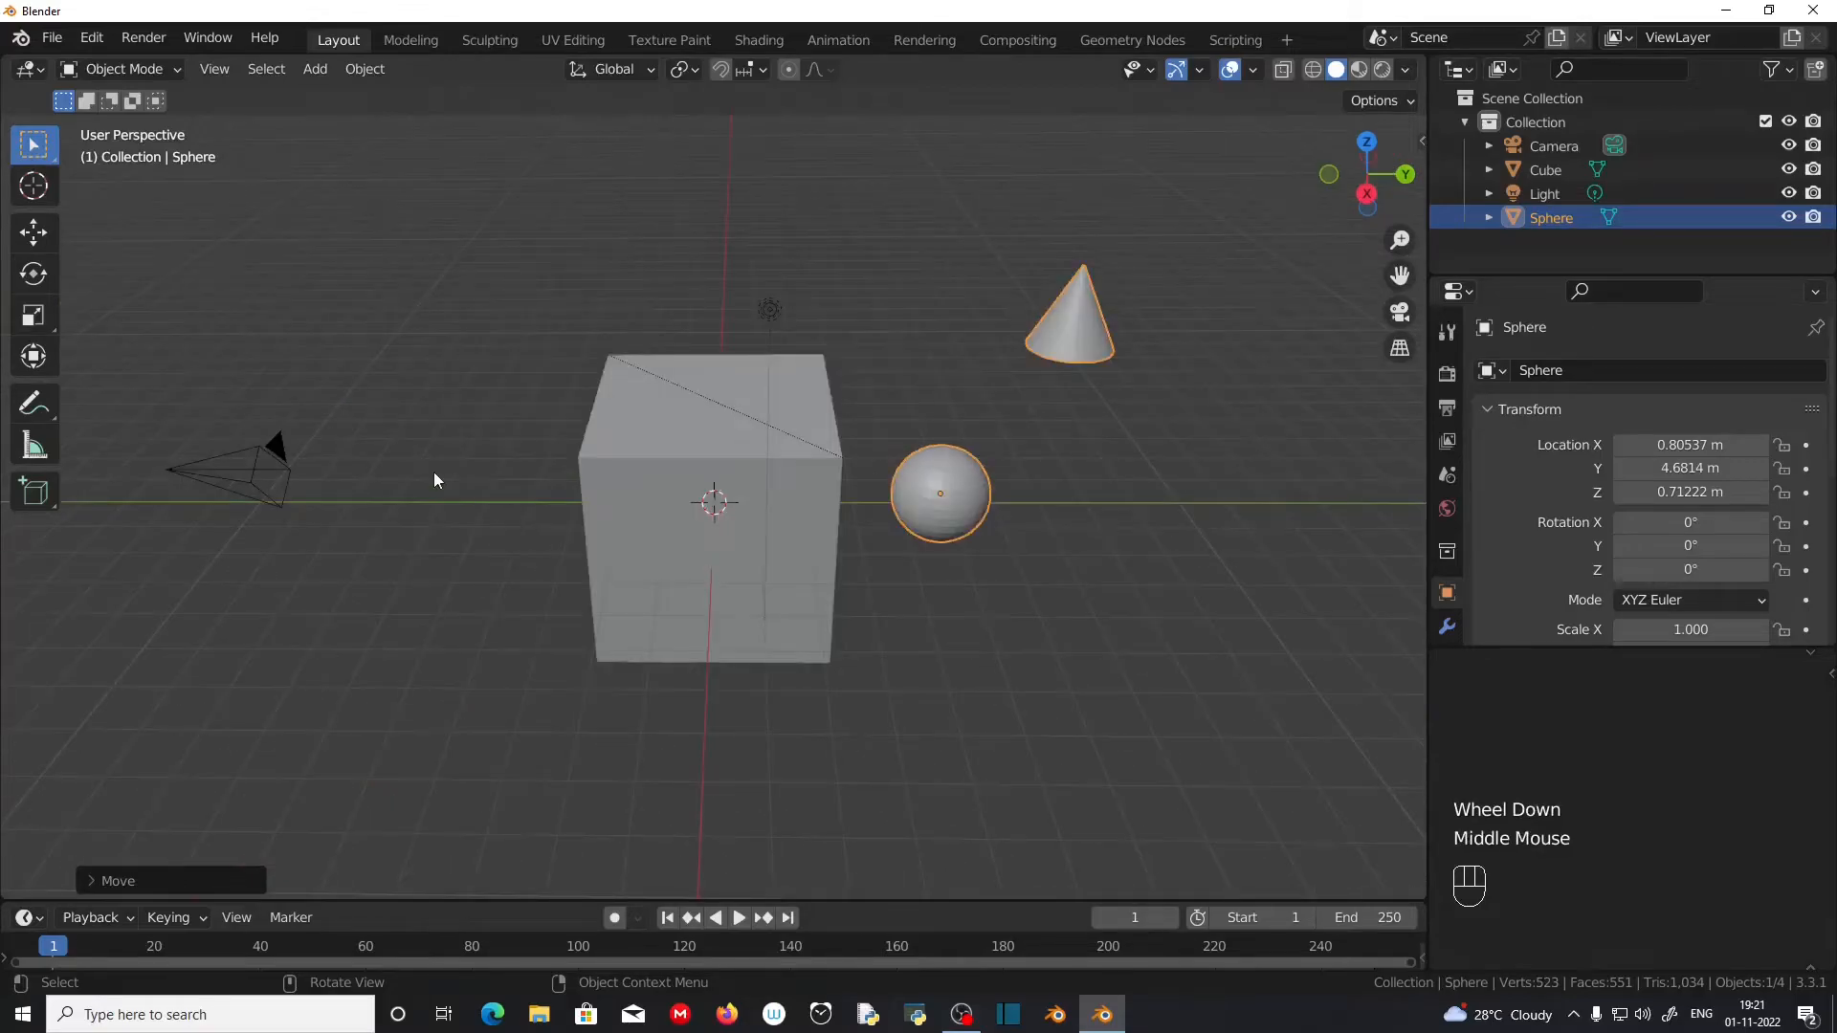
pyautogui.hotkey('shift', 'a')
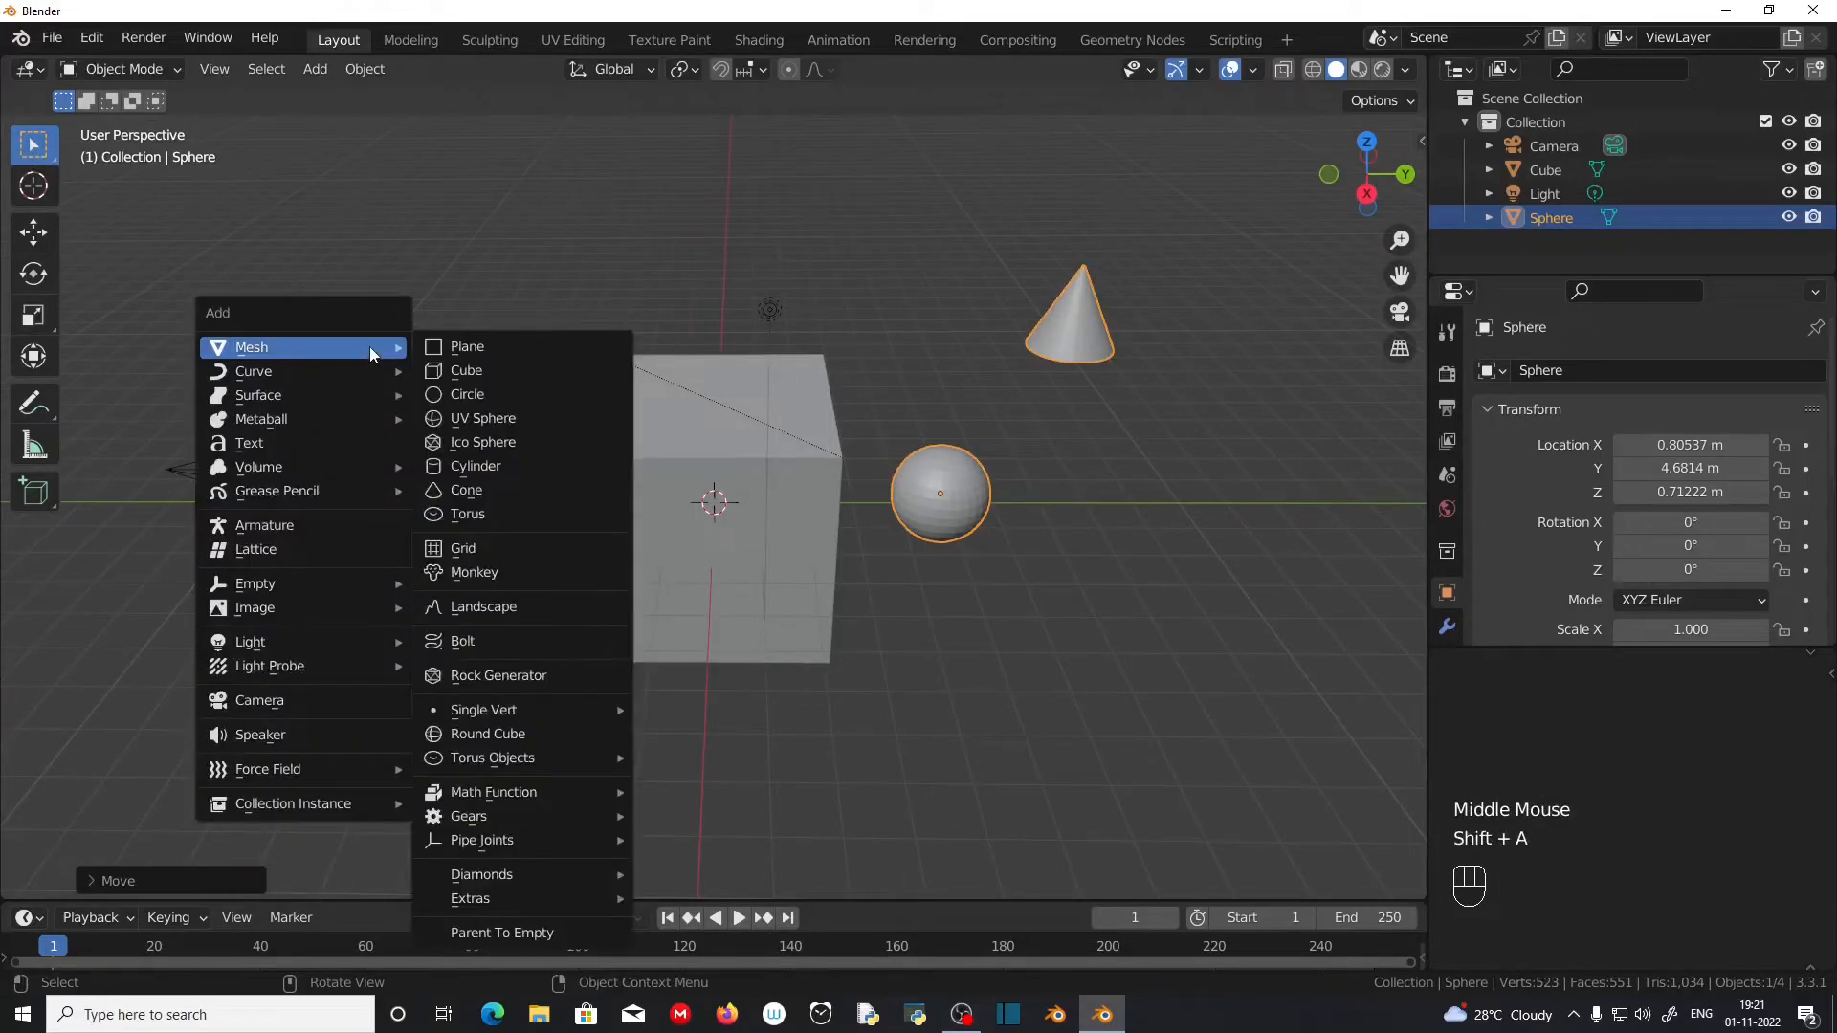
pyautogui.click(488, 514)
pyautogui.press('g')
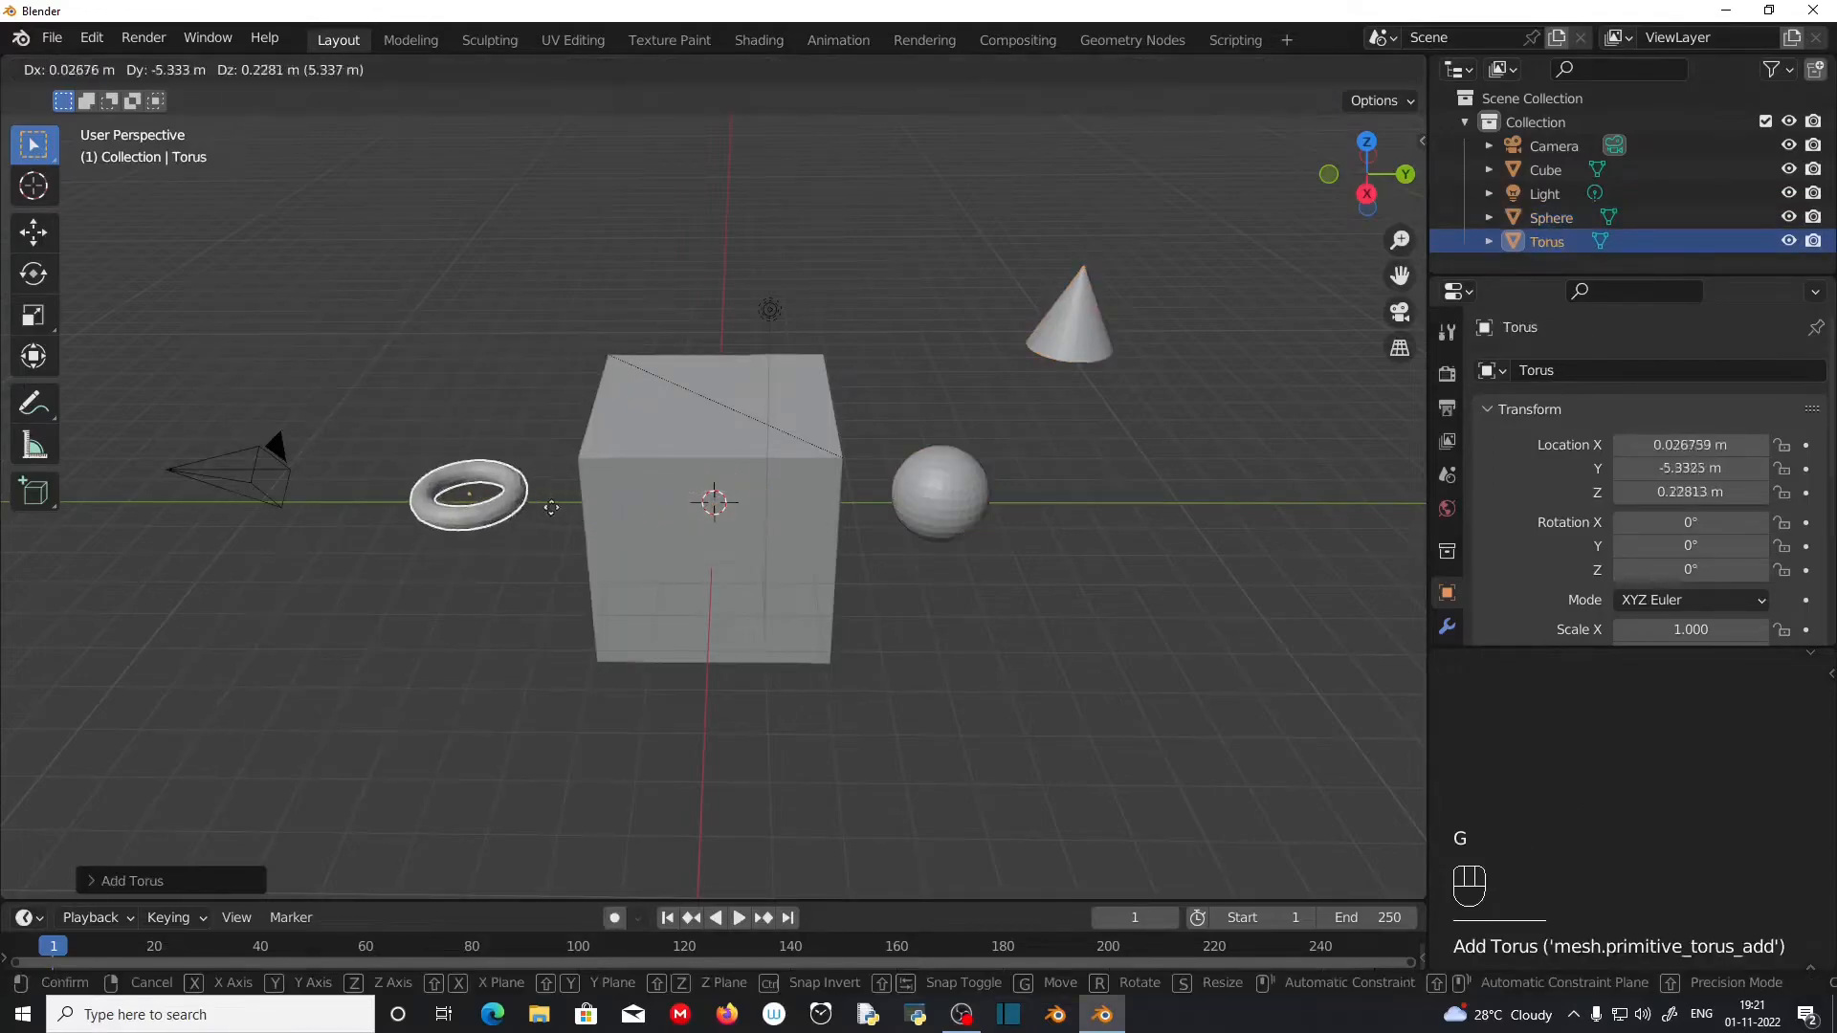
pyautogui.click(353, 519)
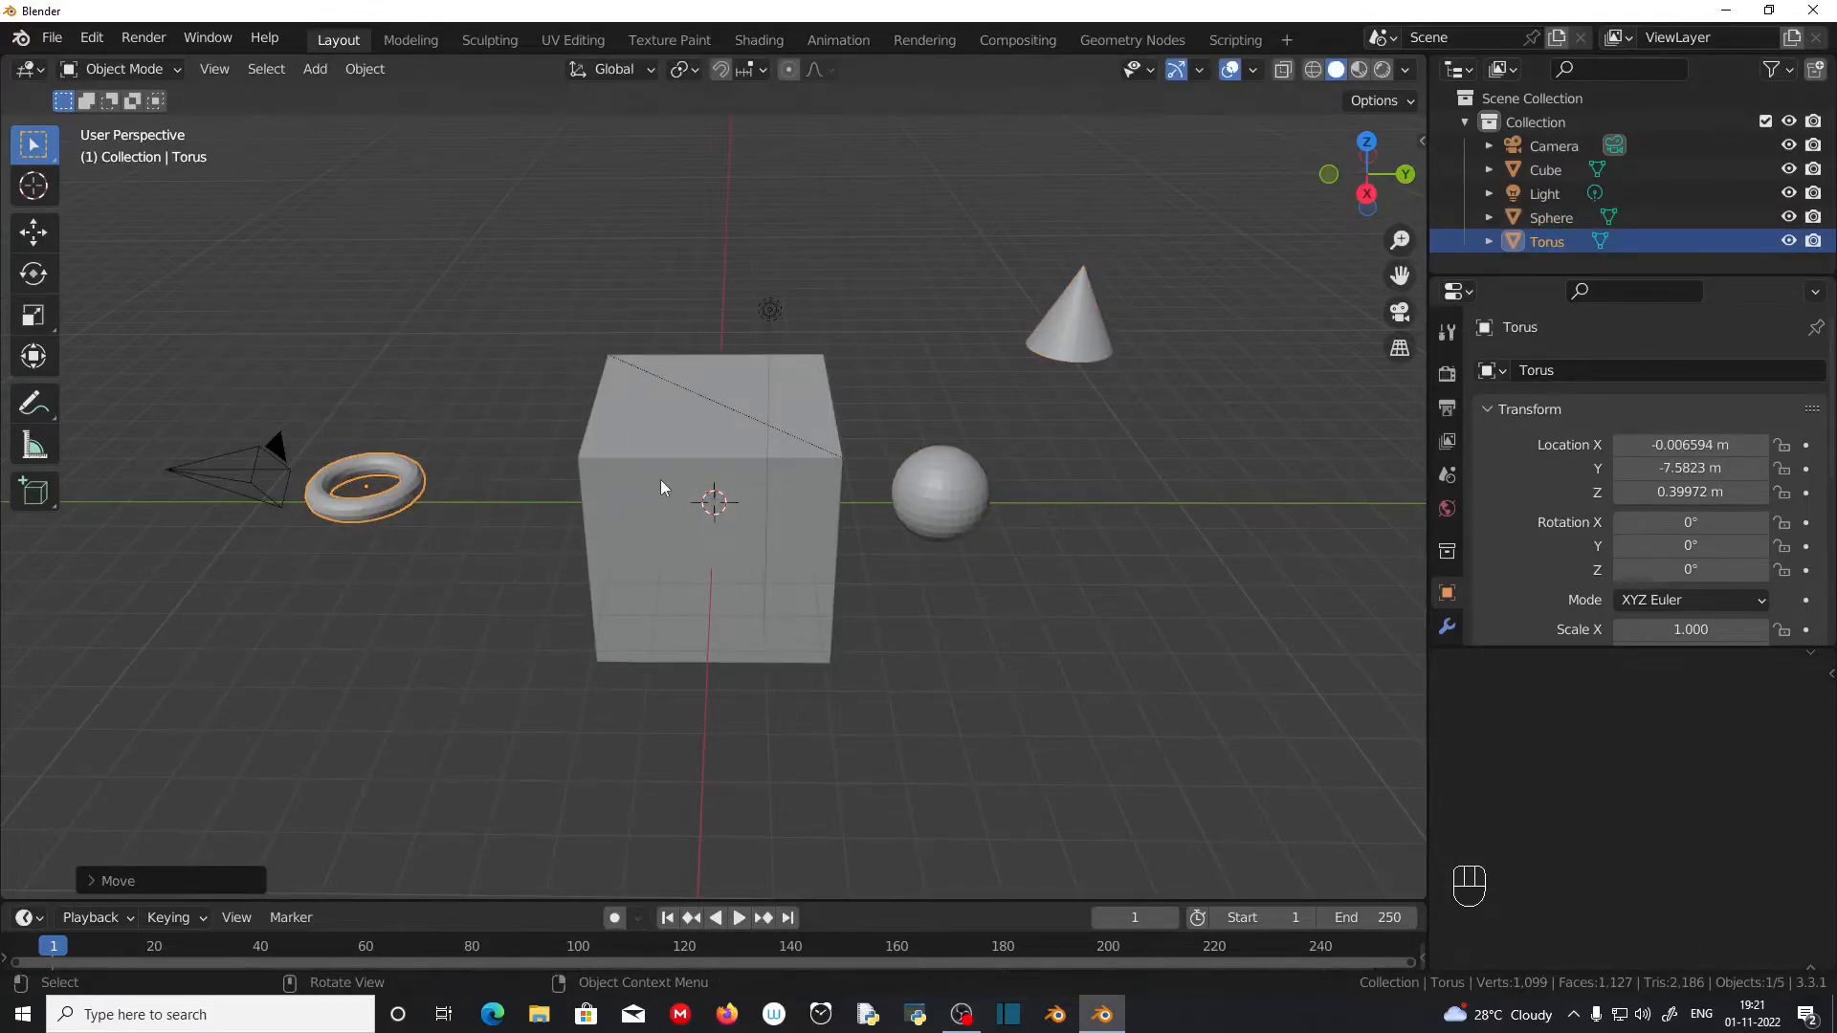
# Step: Join the torus into the cube, with the cube as the active object
pyautogui.click(661, 488)
pyautogui.doubleClick(377, 508)
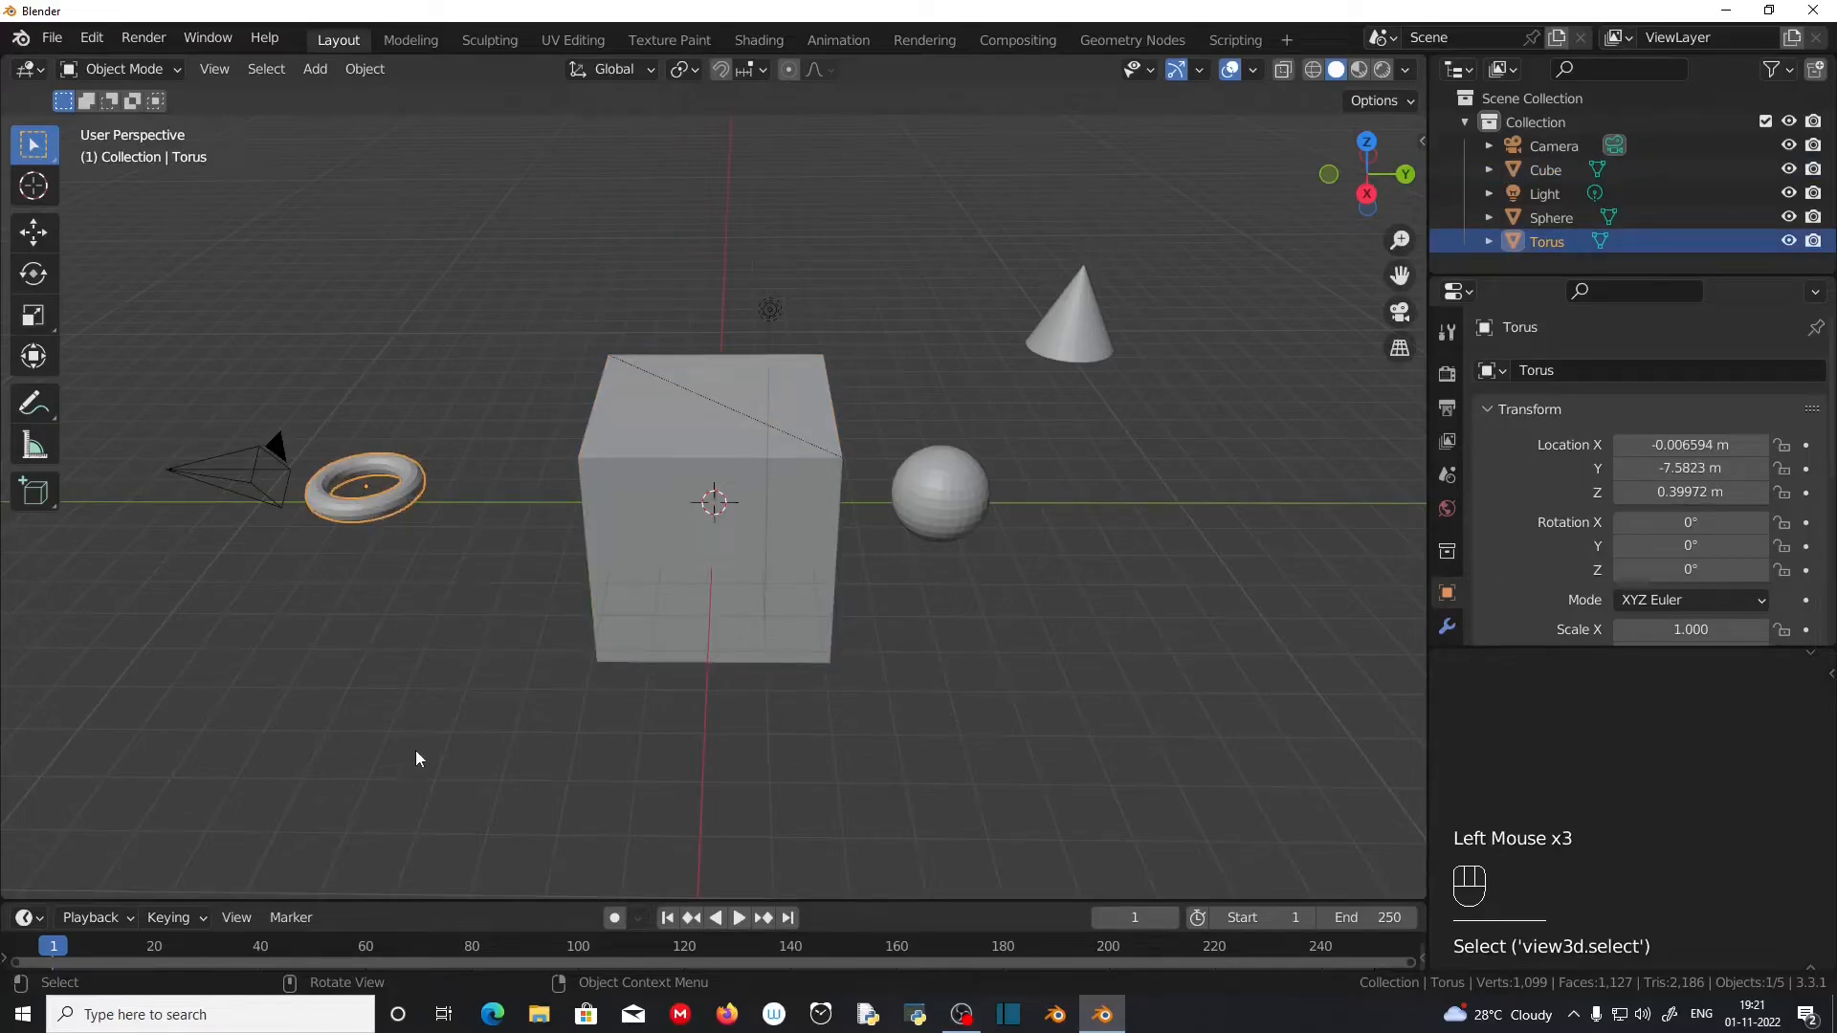
pyautogui.click(366, 503)
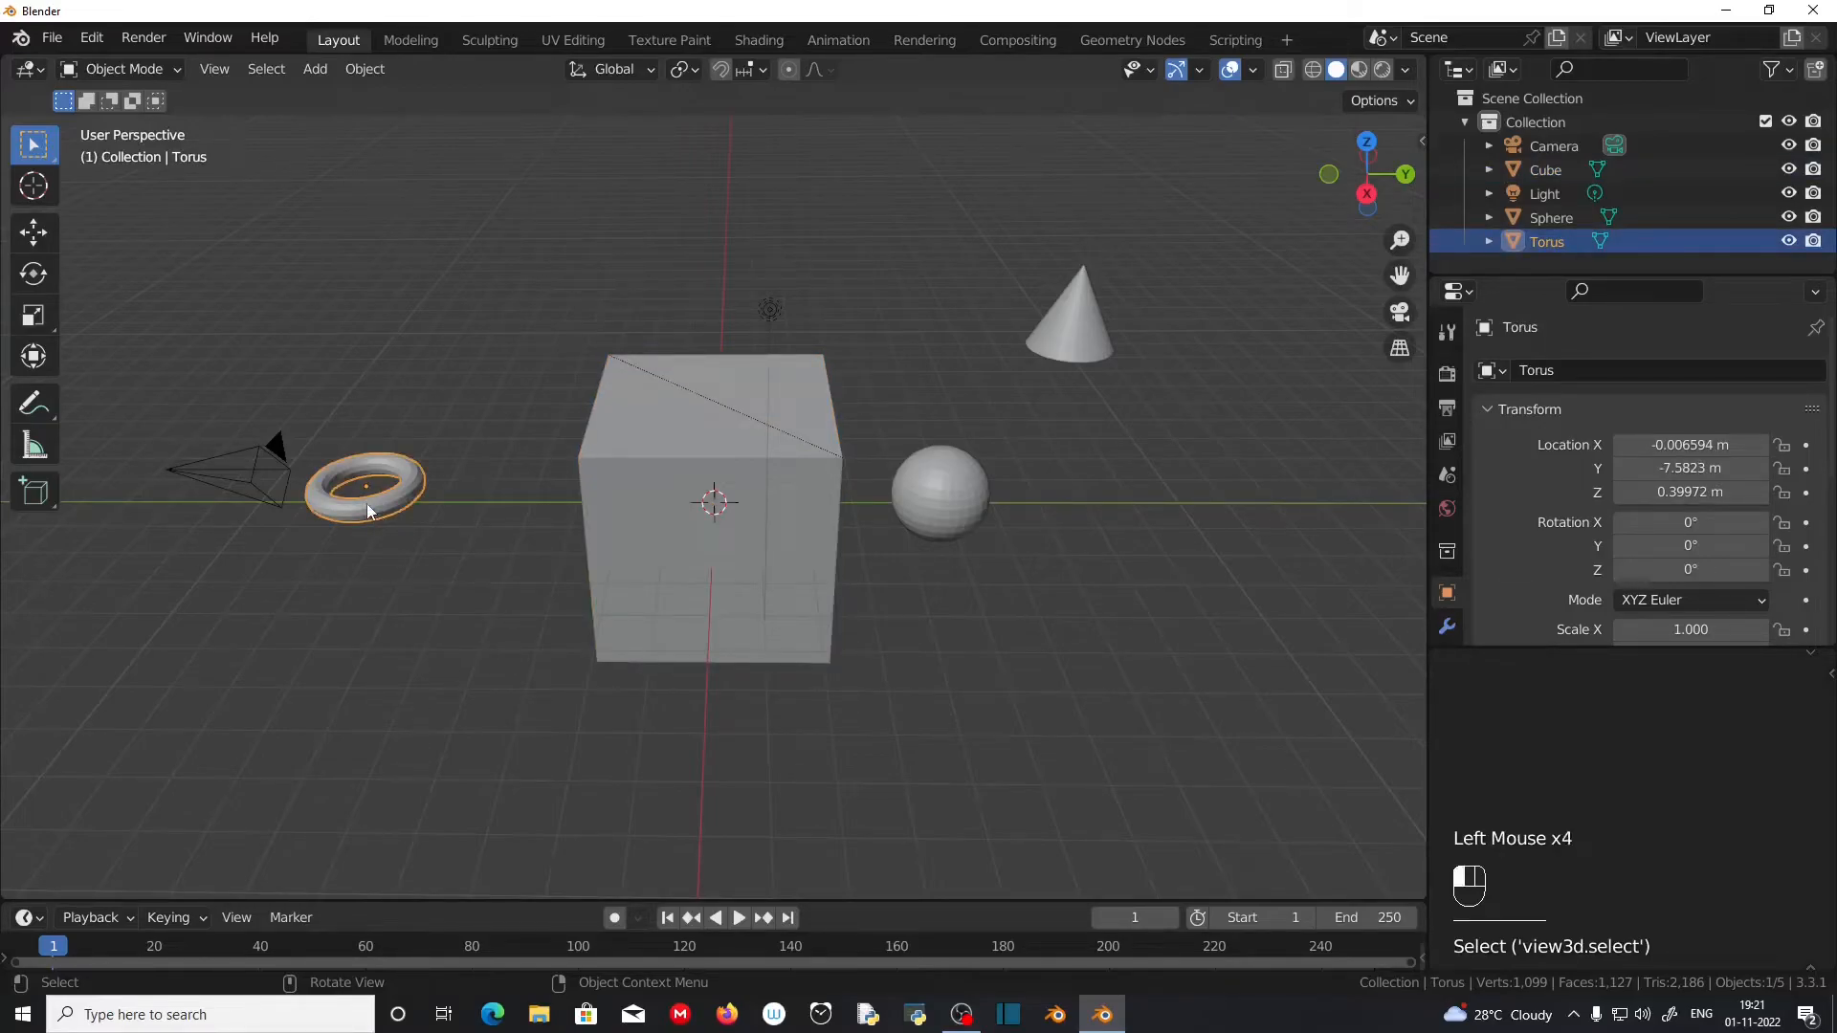
pyautogui.keyDown('shift'); pyautogui.click(720, 516); pyautogui.keyUp('shift')
pyautogui.scroll(1, 588, 864)
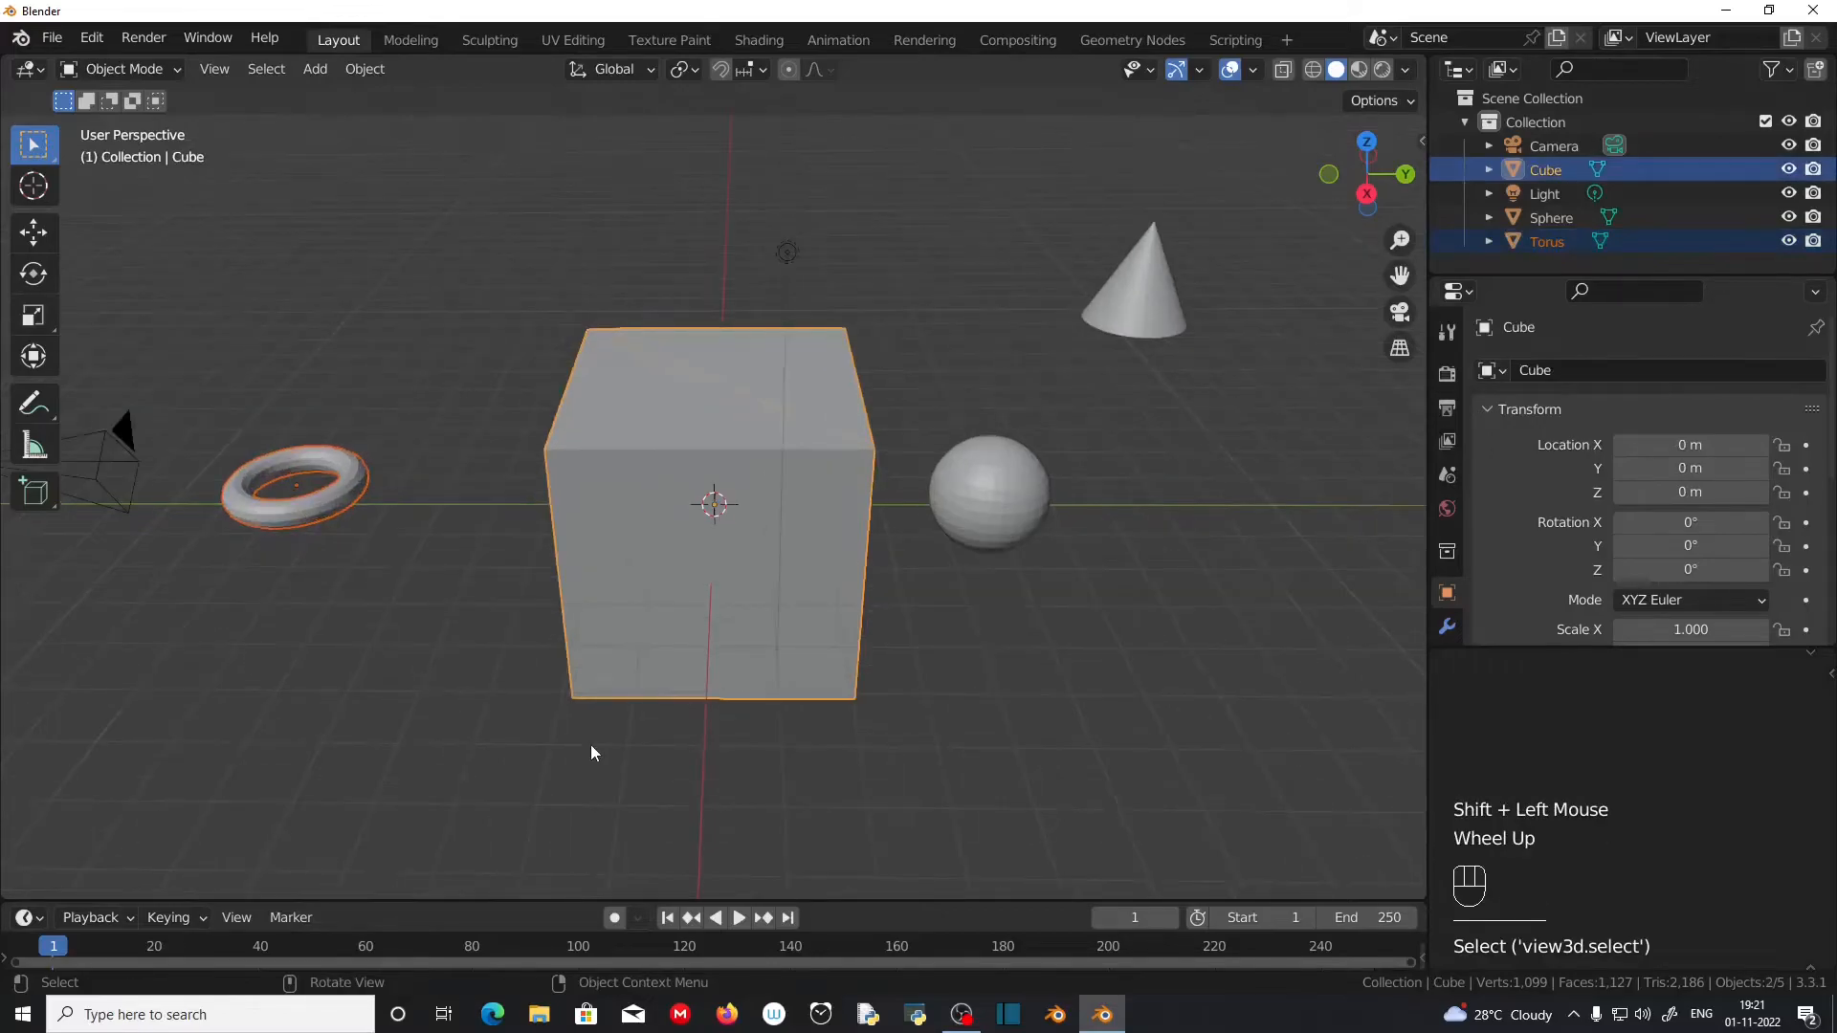
pyautogui.hotkey('ctrl', 'j')
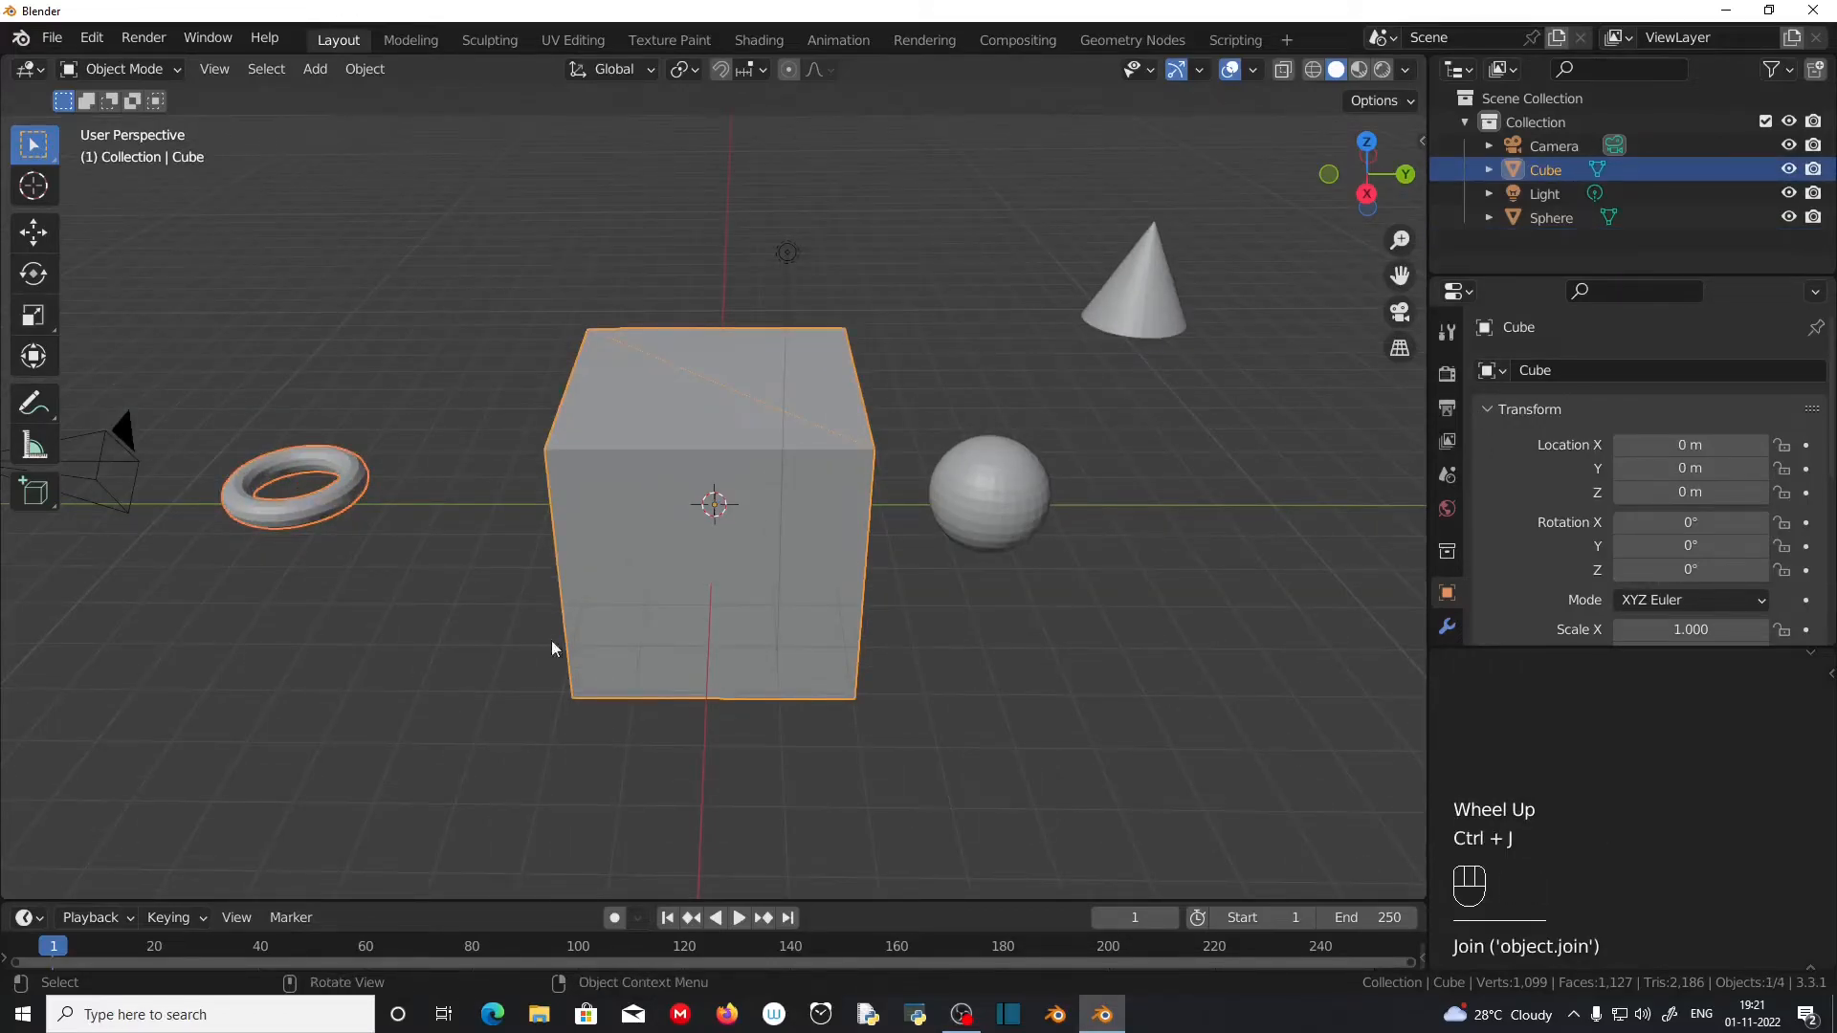
# Step: Try to move the joined cube and torus together as one object and cancel the move
pyautogui.scroll(-1, 607, 550)
pyautogui.moveTo(606, 545); pyautogui.dragTo(691, 557, button='middle')
pyautogui.click(692, 557)
pyautogui.press('g')
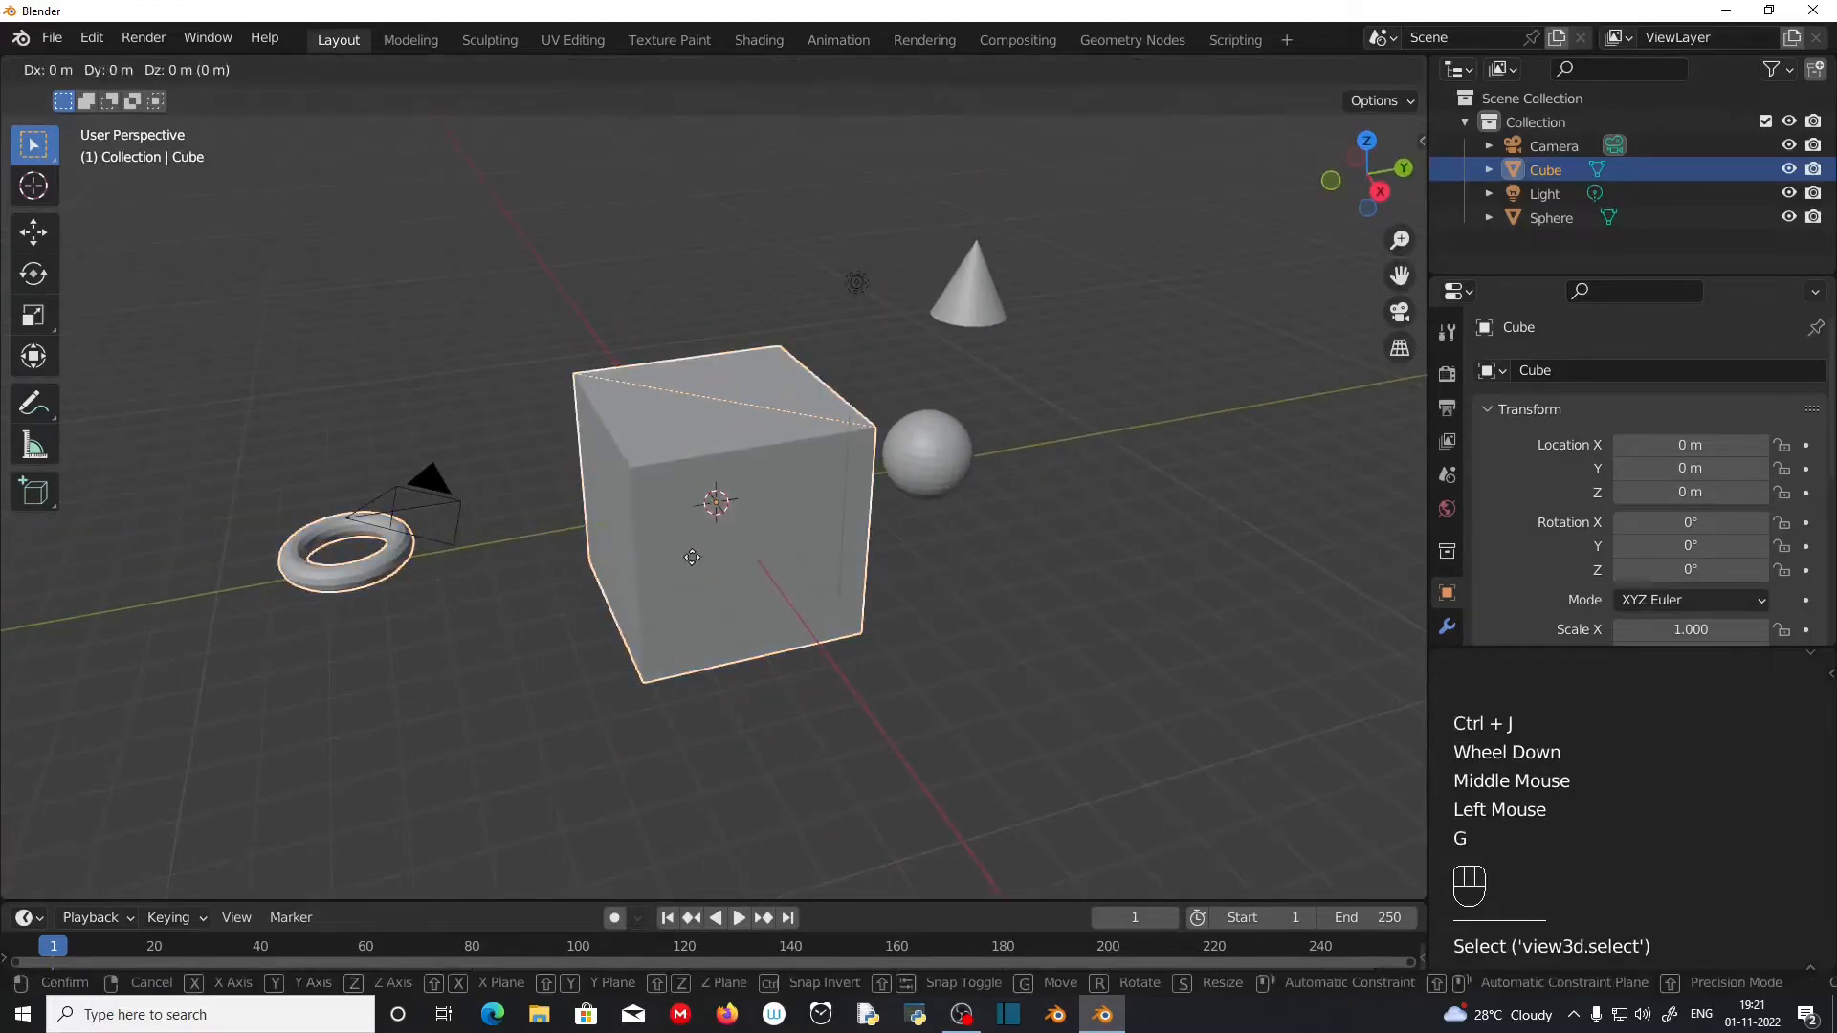
pyautogui.press('Escape')
pyautogui.click(753, 600)
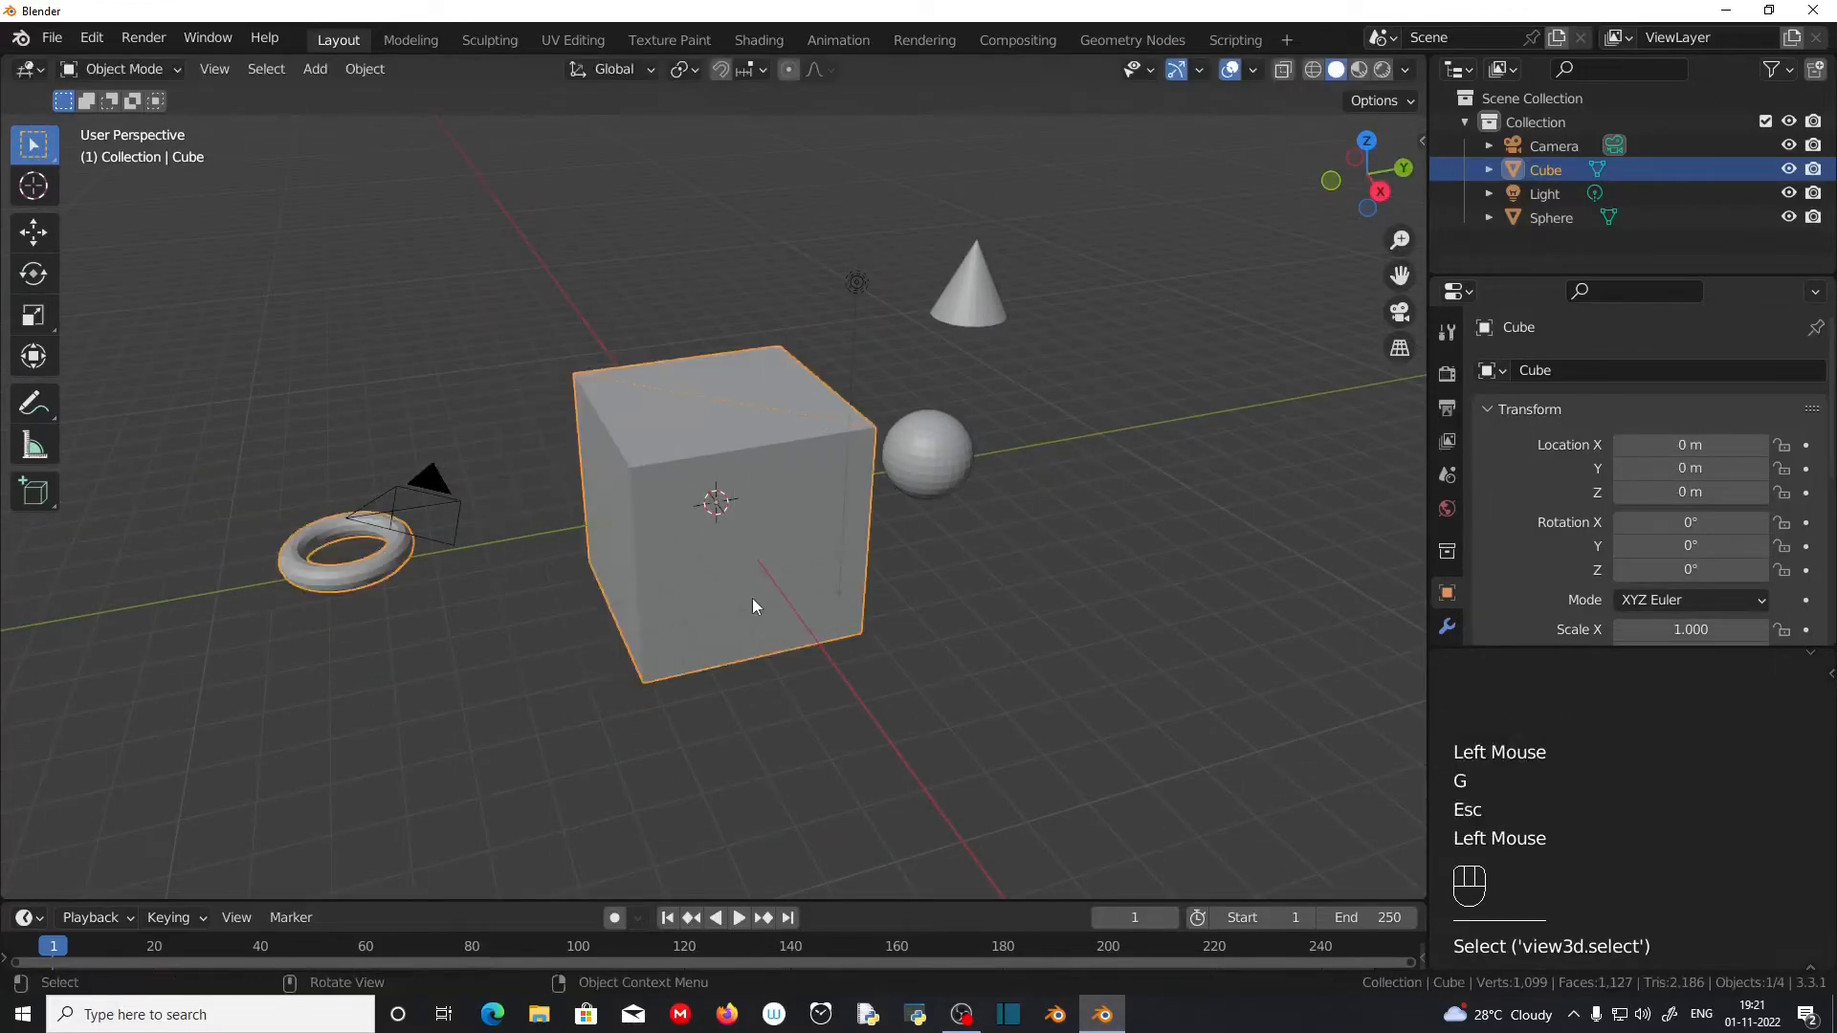
pyautogui.press('g')
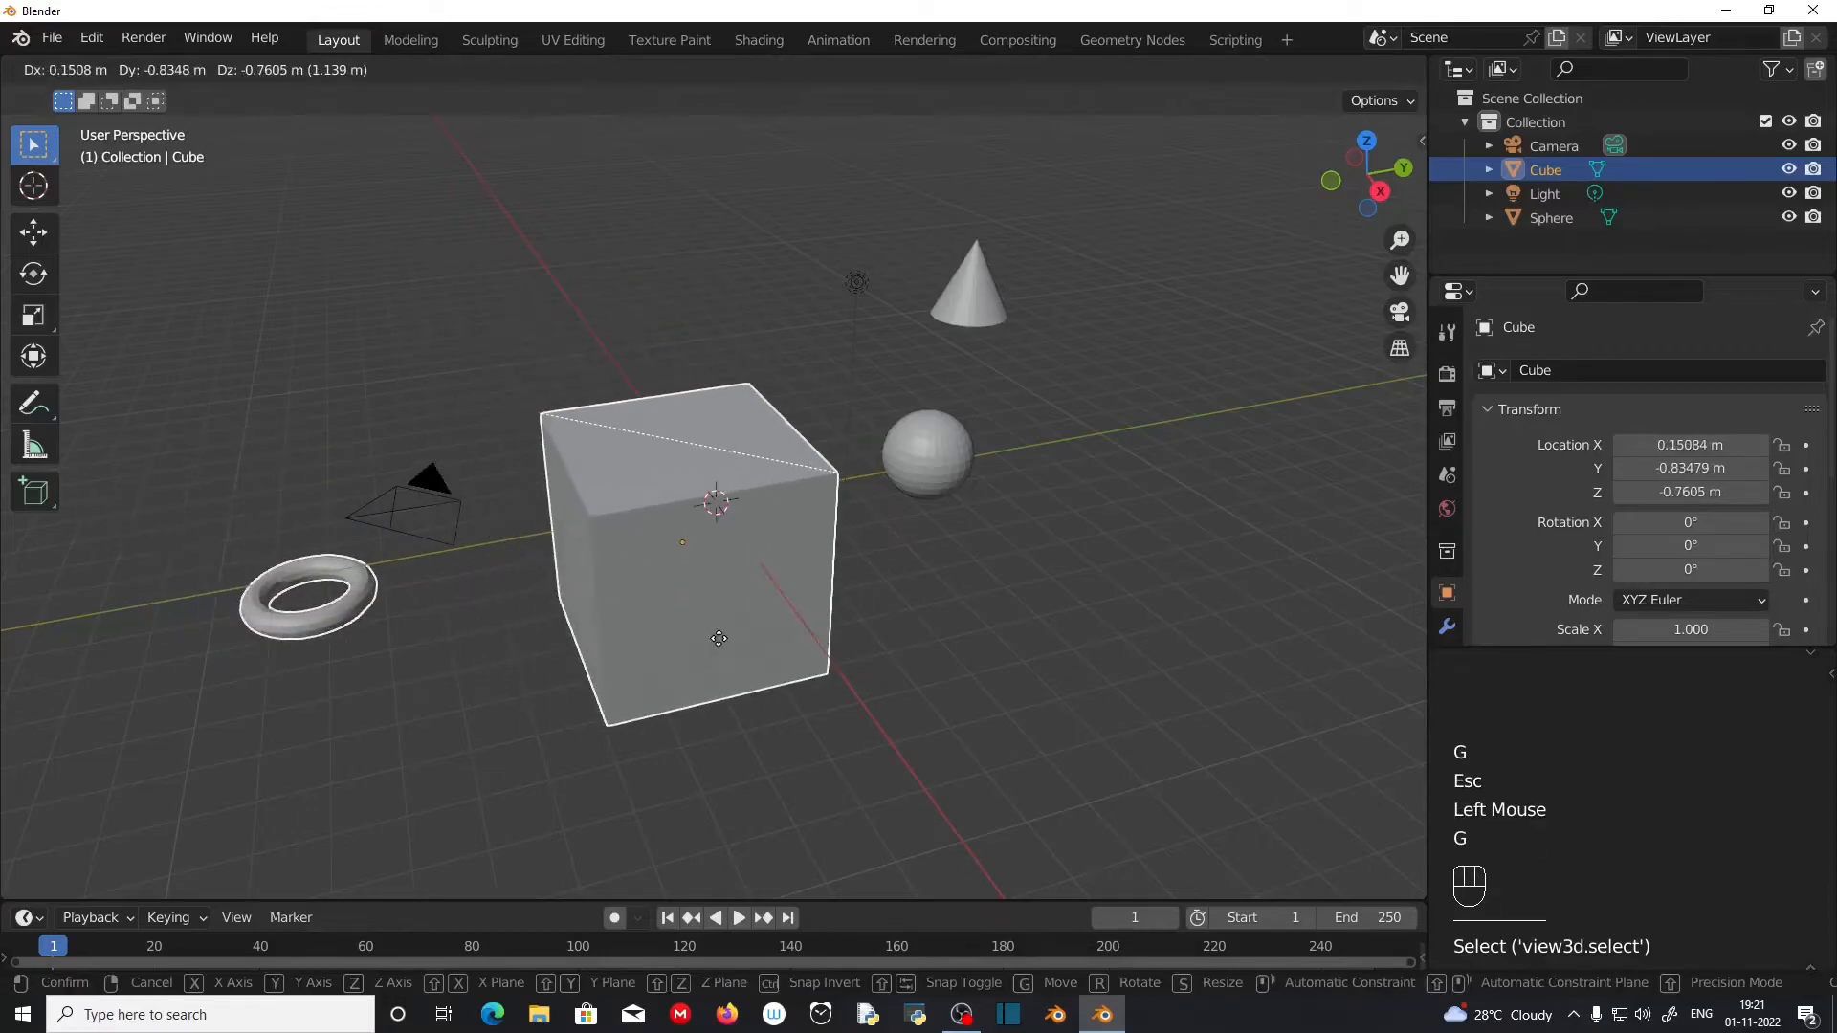
pyautogui.press('Escape')
# Step: Enter Edit Mode on the joined cube and torus and clear the vertex selection
pyautogui.scroll(1, 813, 640)
pyautogui.moveTo(813, 640); pyautogui.dragTo(488, 492, button='middle')
pyautogui.scroll(-1, 542, 692)
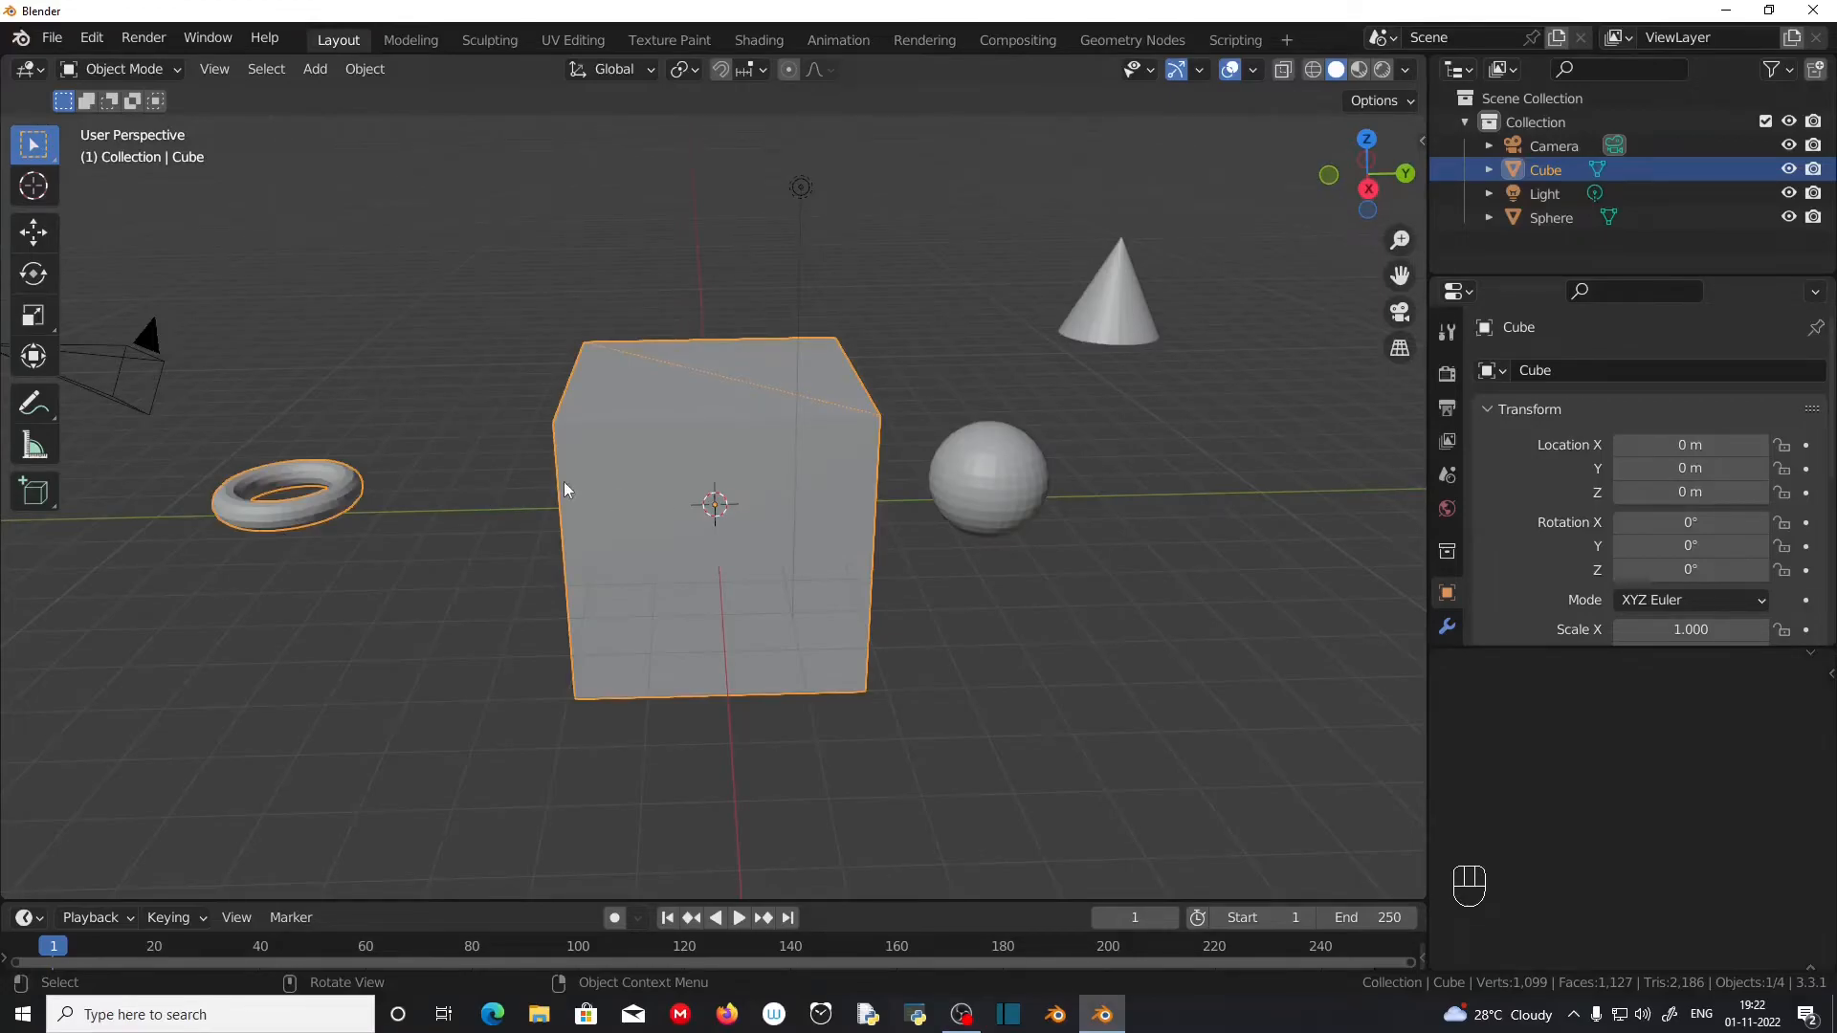
pyautogui.press('Tab')
pyautogui.scroll(-1, 533, 601)
pyautogui.click(533, 601)
pyautogui.moveTo(533, 601); pyautogui.dragTo(640, 612, button='middle')
pyautogui.scroll(3, 868, 640)
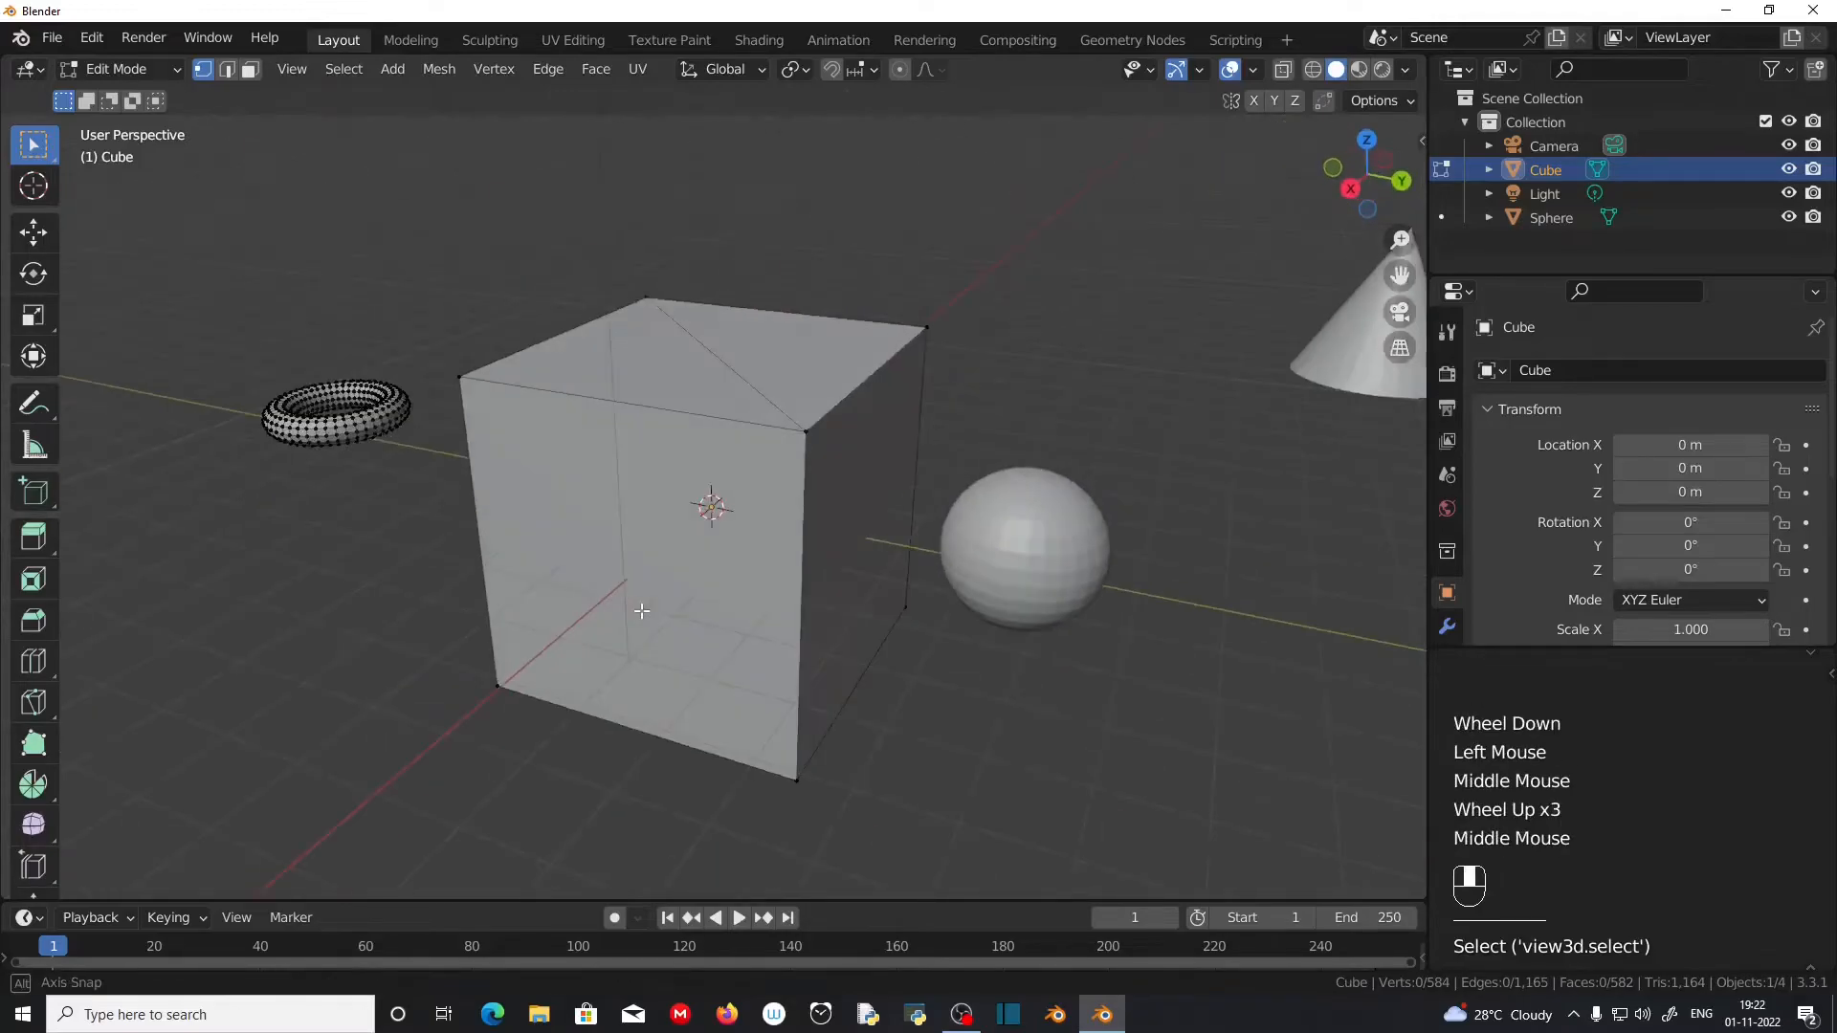
# Step: Switch to face selection and select the cube's side face on the positive X side
pyautogui.click(254, 72)
pyautogui.click(701, 577)
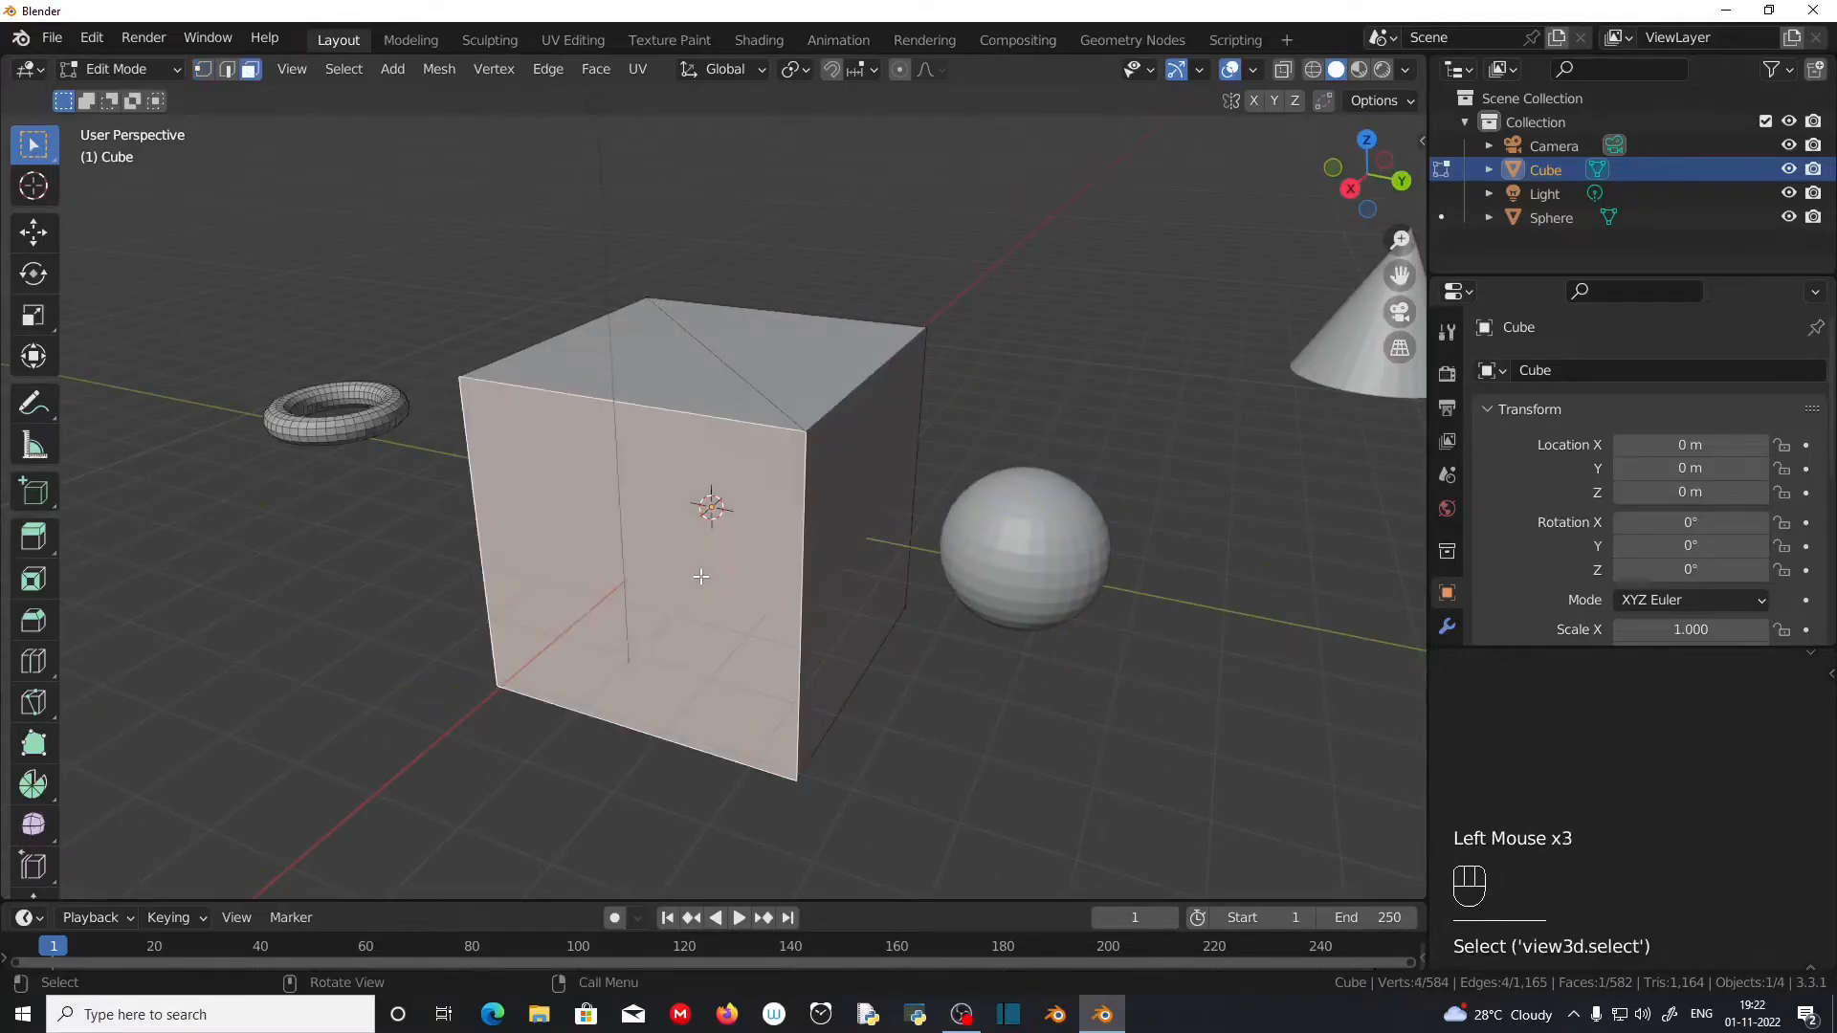
pyautogui.moveTo(701, 577); pyautogui.dragTo(790, 676, button='middle')
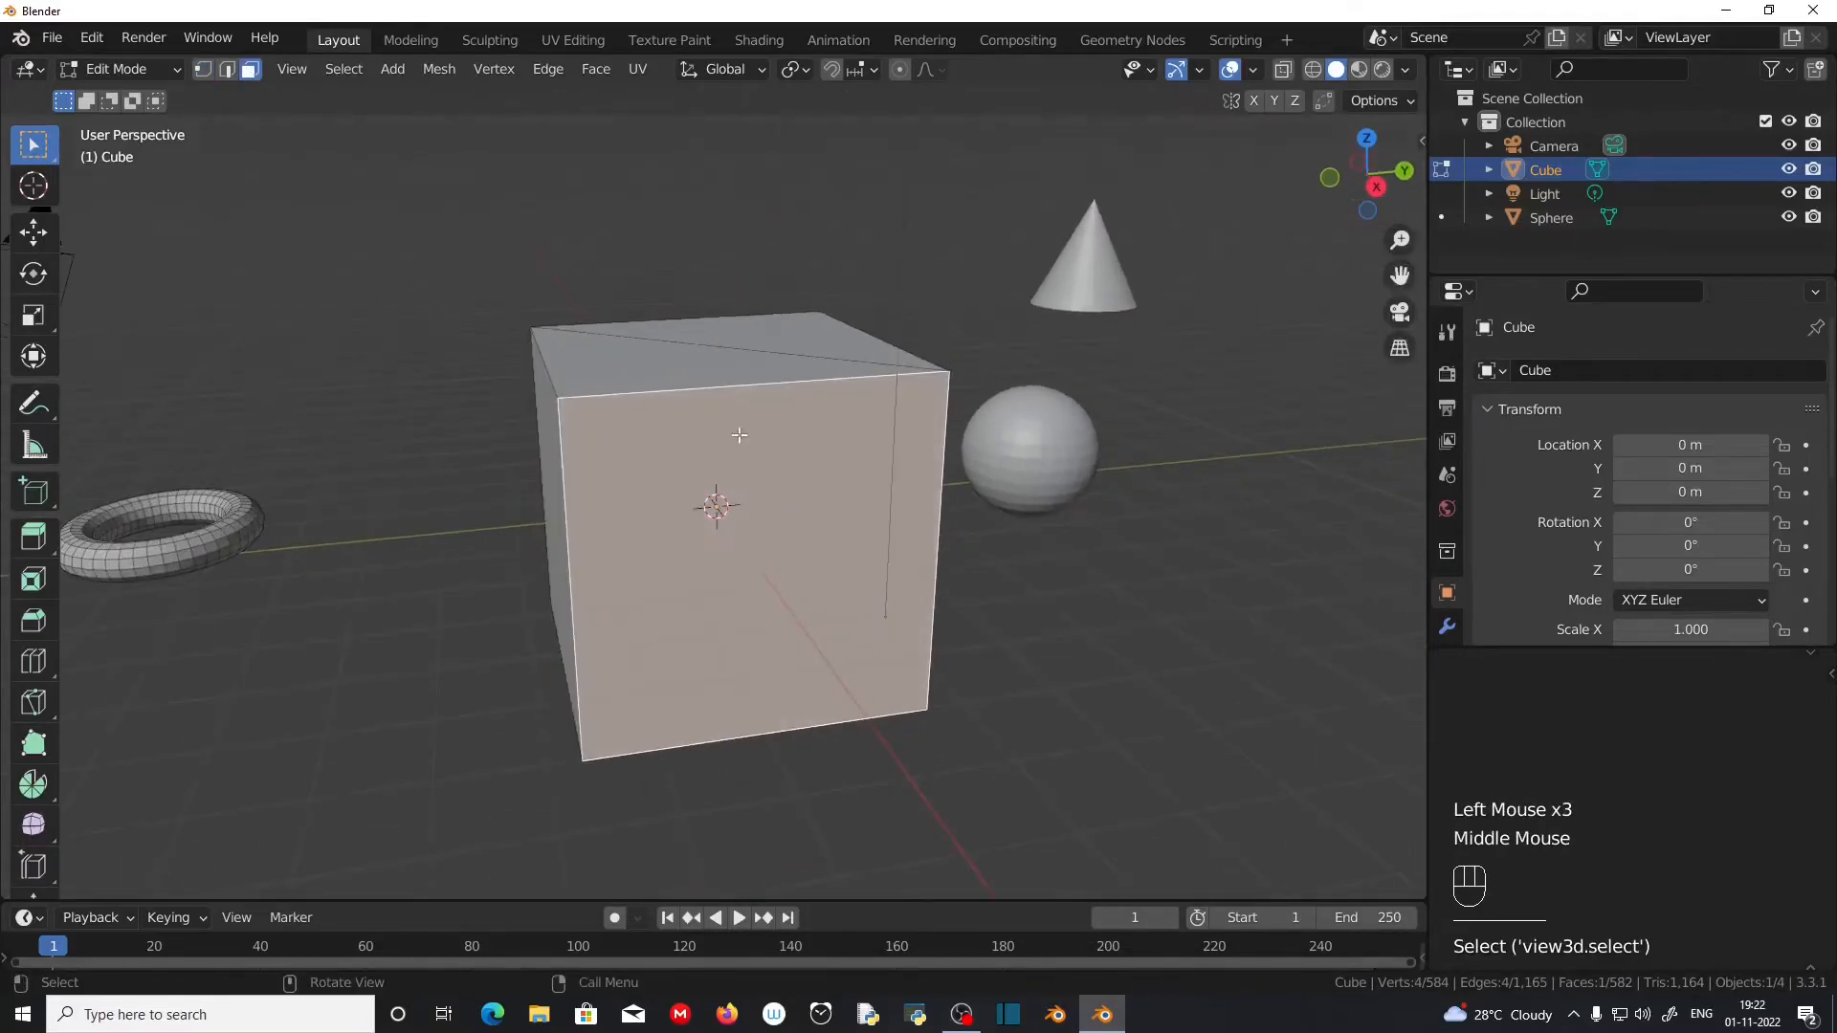
pyautogui.click(759, 550)
pyautogui.click(739, 548)
pyautogui.moveTo(769, 604); pyautogui.dragTo(698, 579, button='middle')
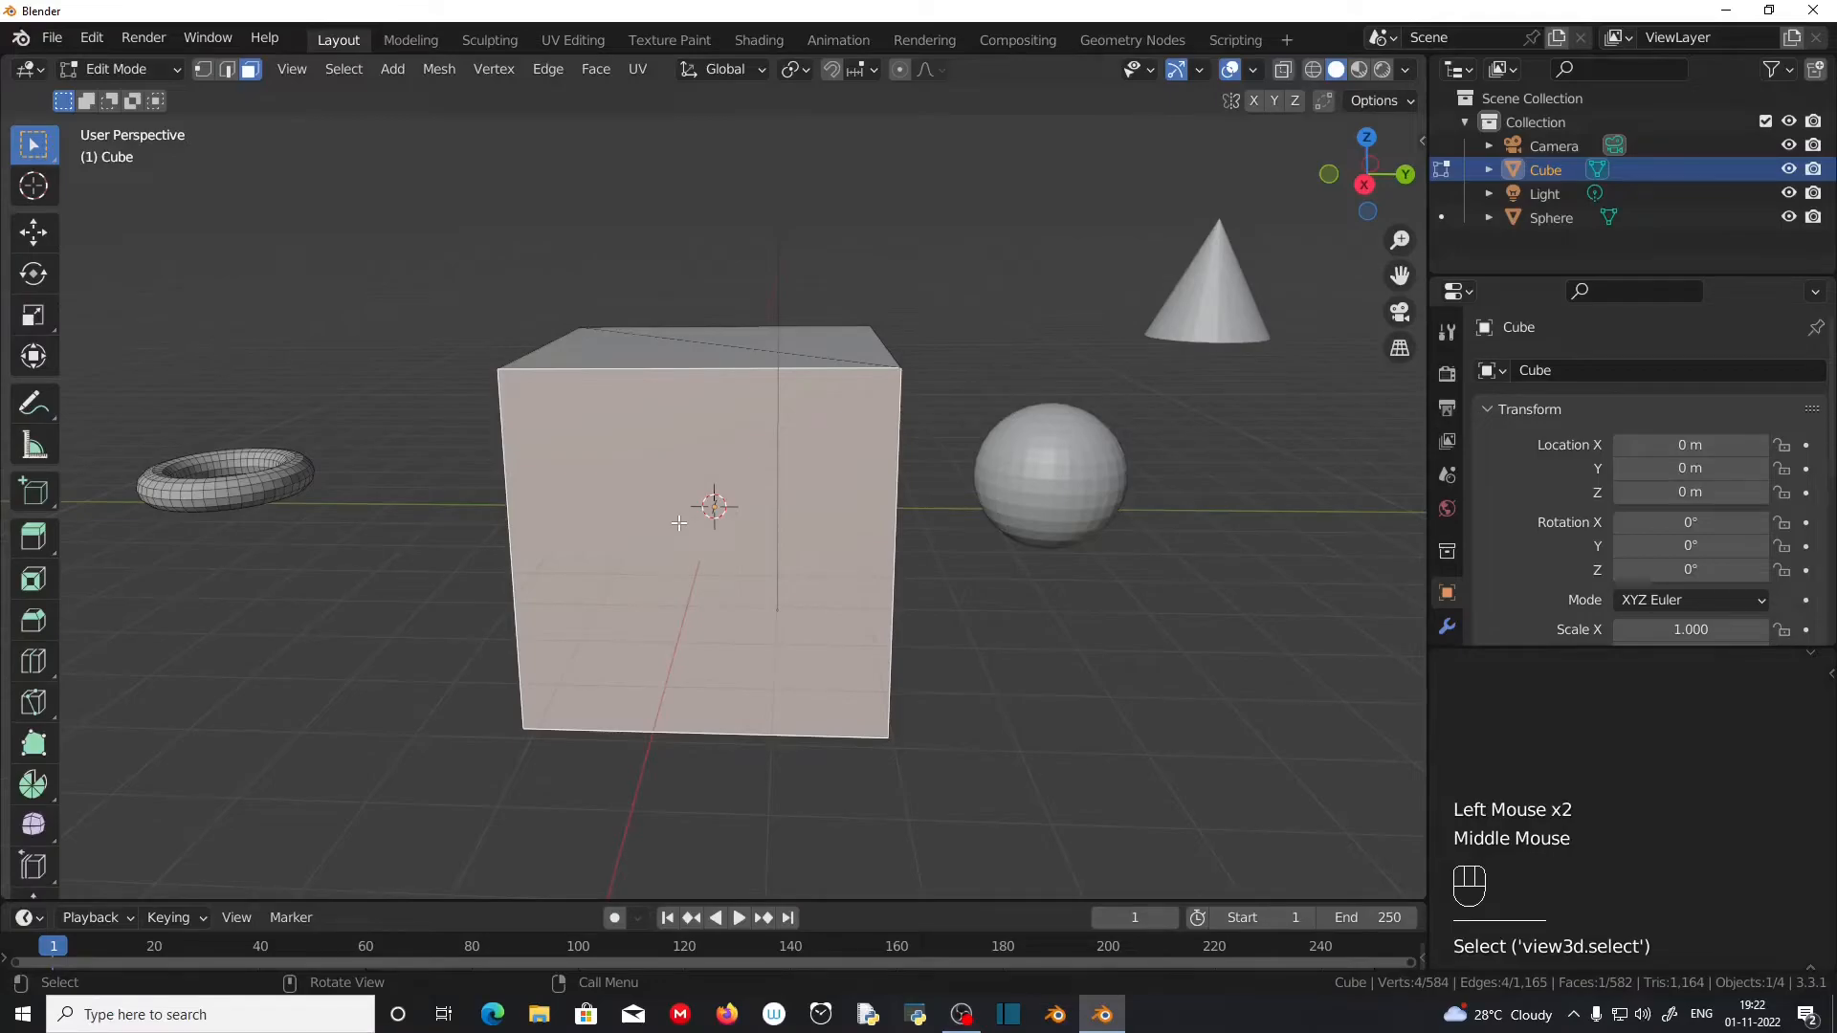
# Step: Extend the selection from the cube's side face to all geometry linked to it
pyautogui.press('l')
pyautogui.moveTo(709, 504); pyautogui.dragTo(772, 630, button='middle')
pyautogui.scroll(2, 771, 629)
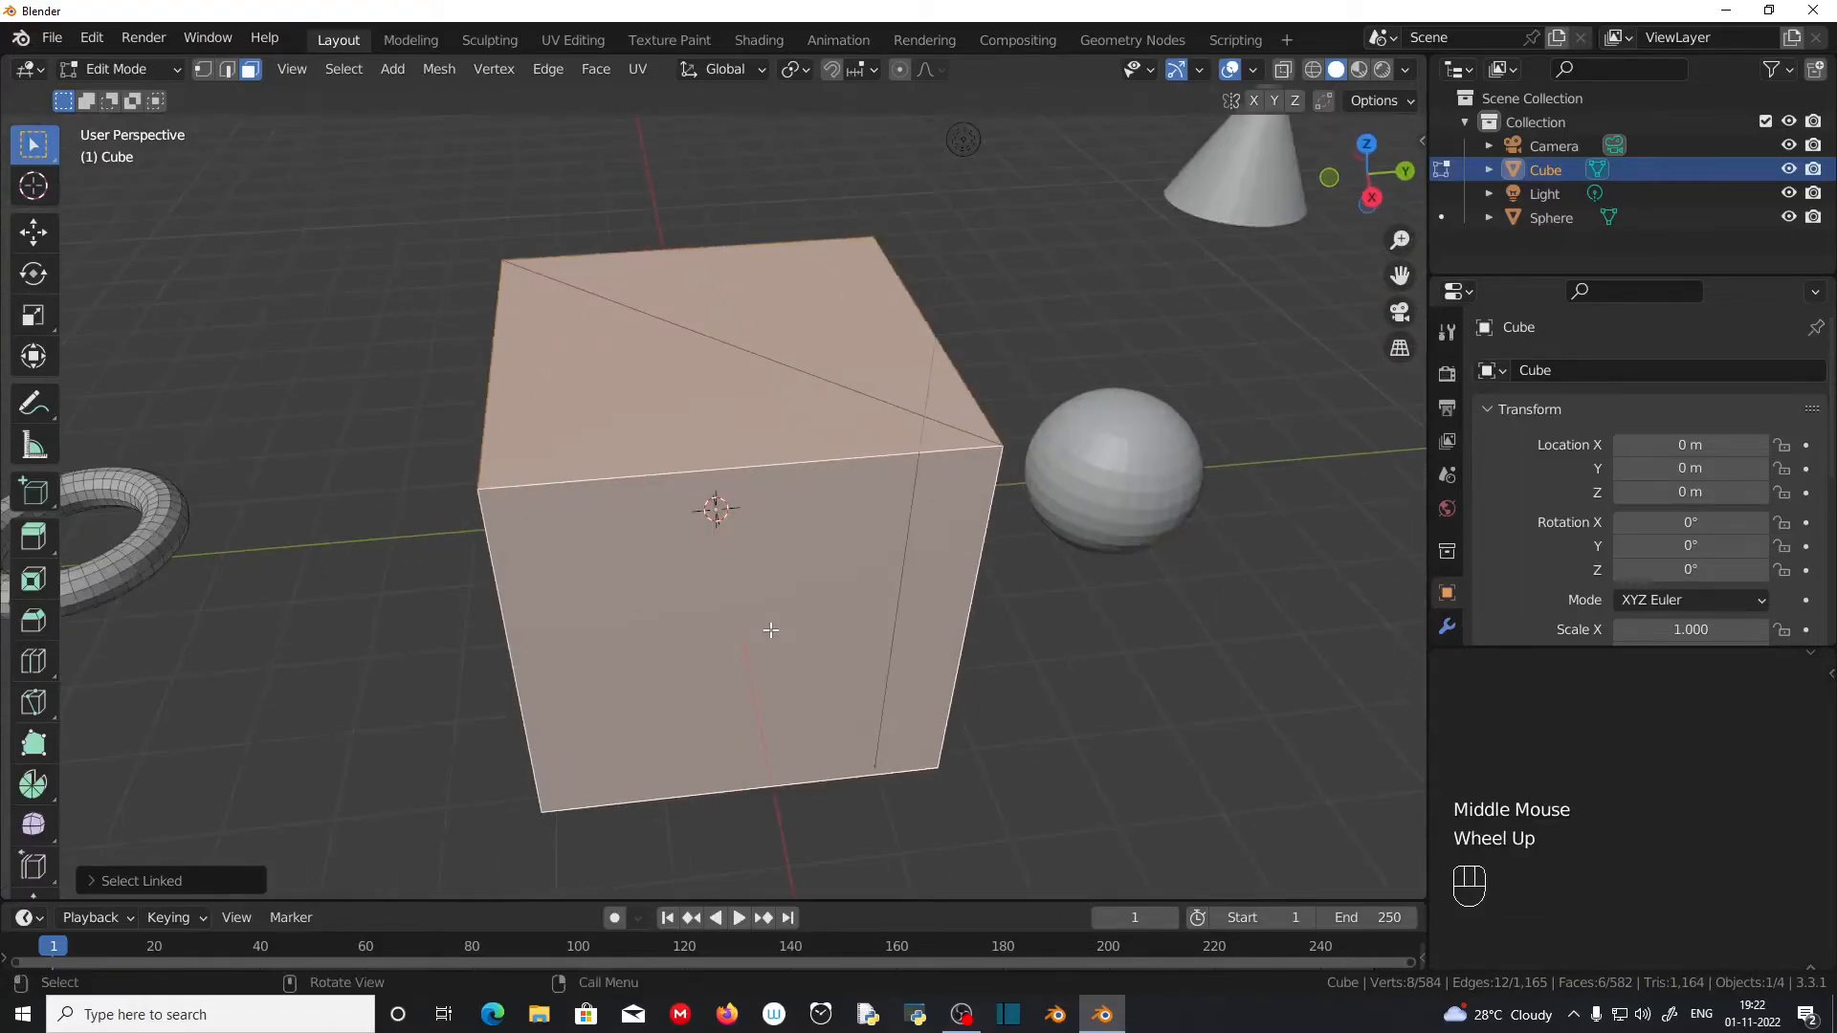
pyautogui.scroll(-2, 771, 630)
# Step: Select all linked geometry of the torus, separate the selection into its own object, and return to Object Mode
pyautogui.click(274, 562)
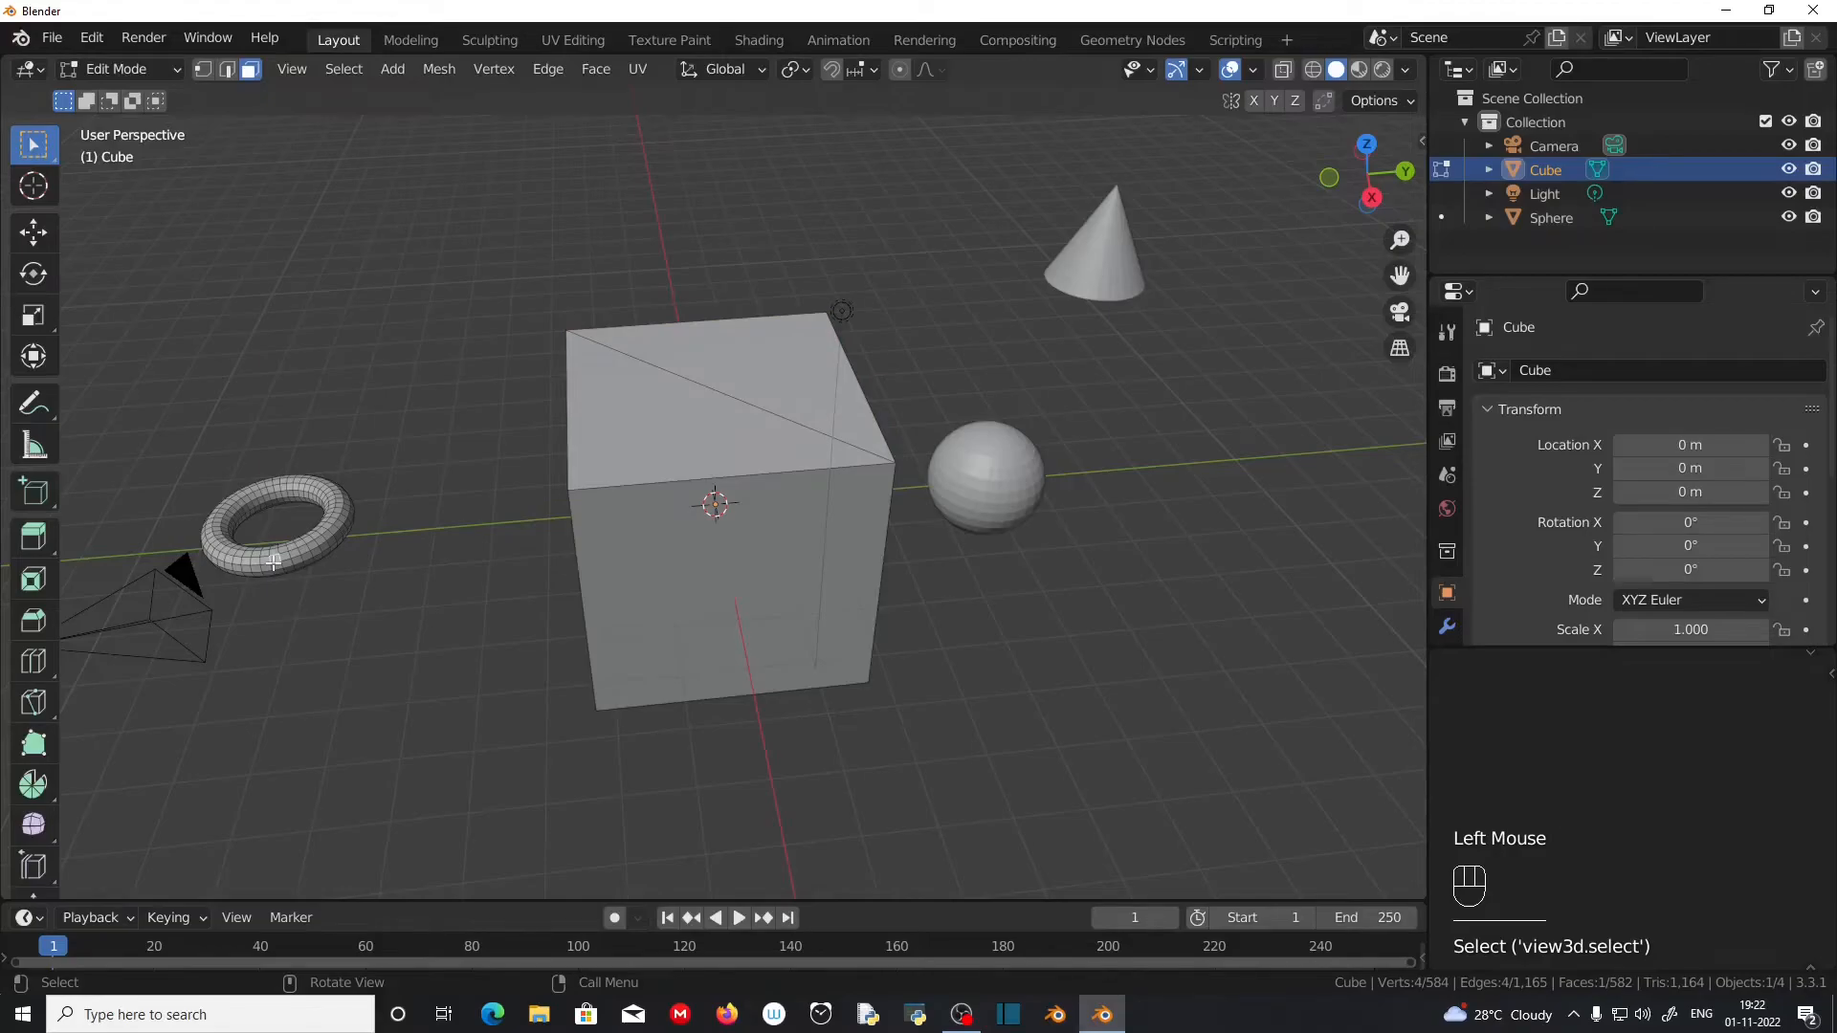
pyautogui.press('l')
pyautogui.scroll(2, 259, 593)
pyautogui.moveTo(246, 628); pyautogui.dragTo(271, 558, button='middle')
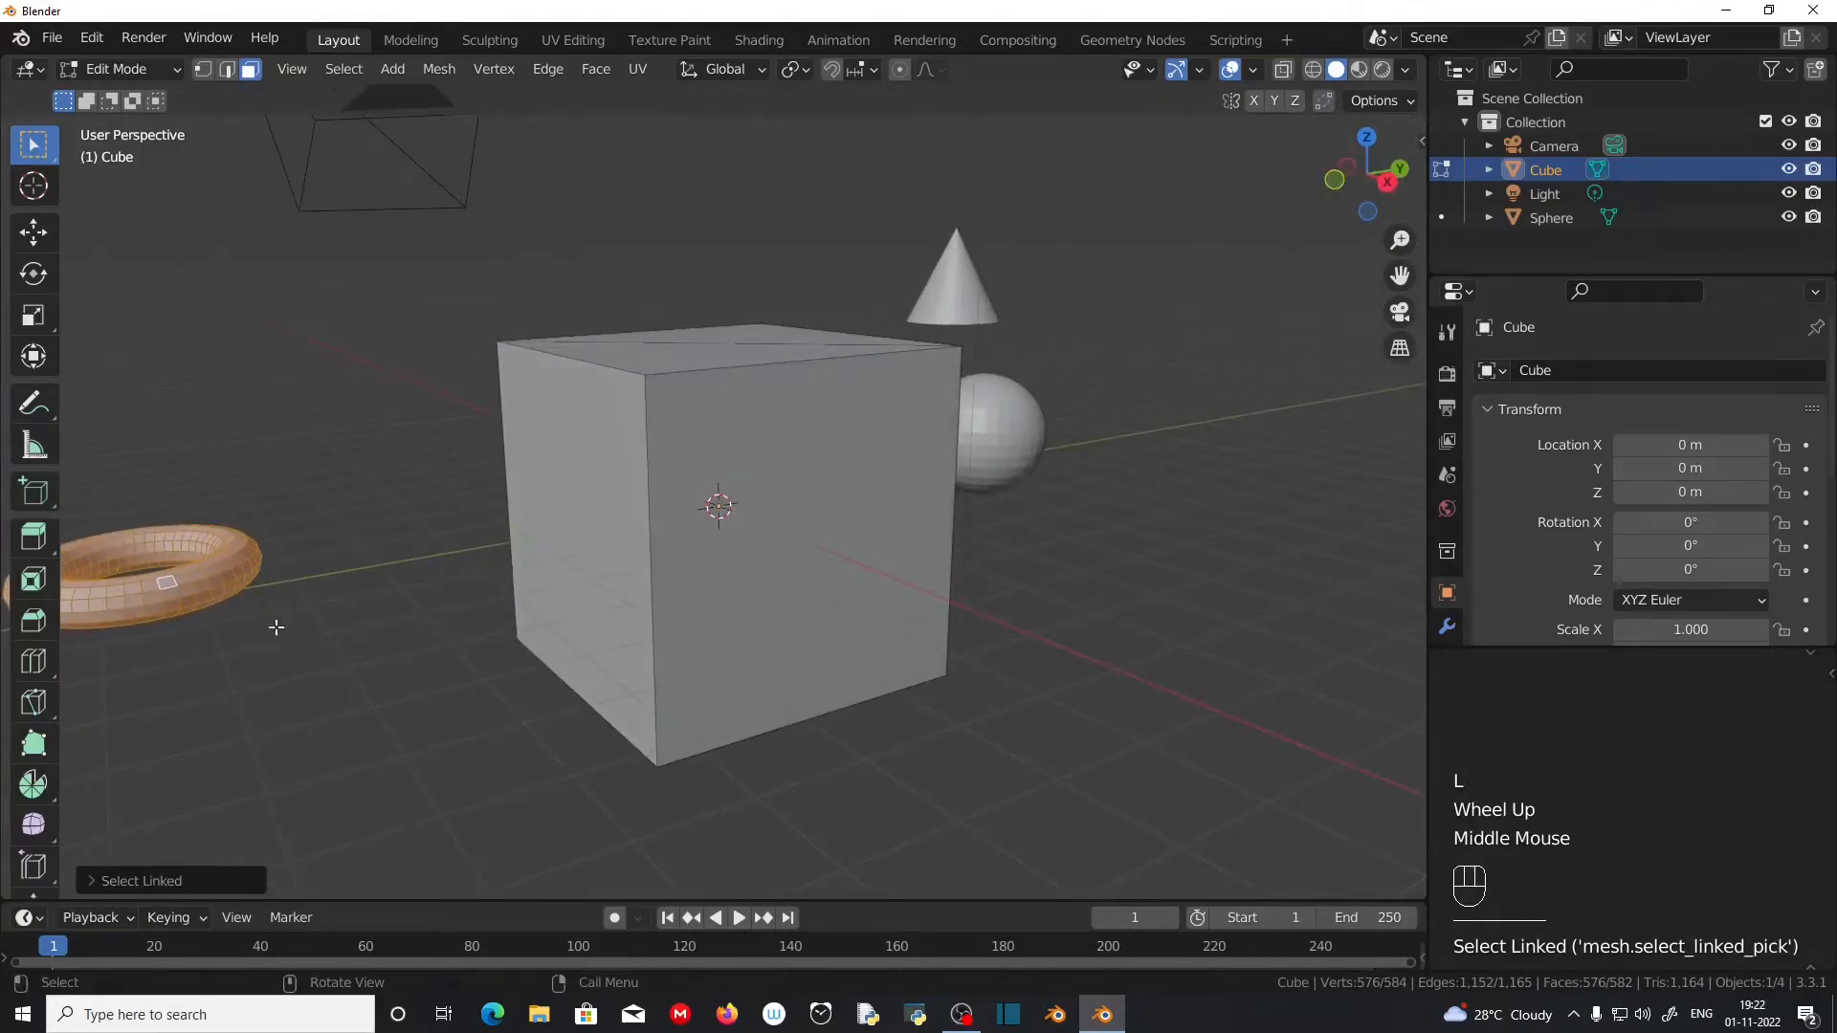
pyautogui.scroll(-2, 243, 622)
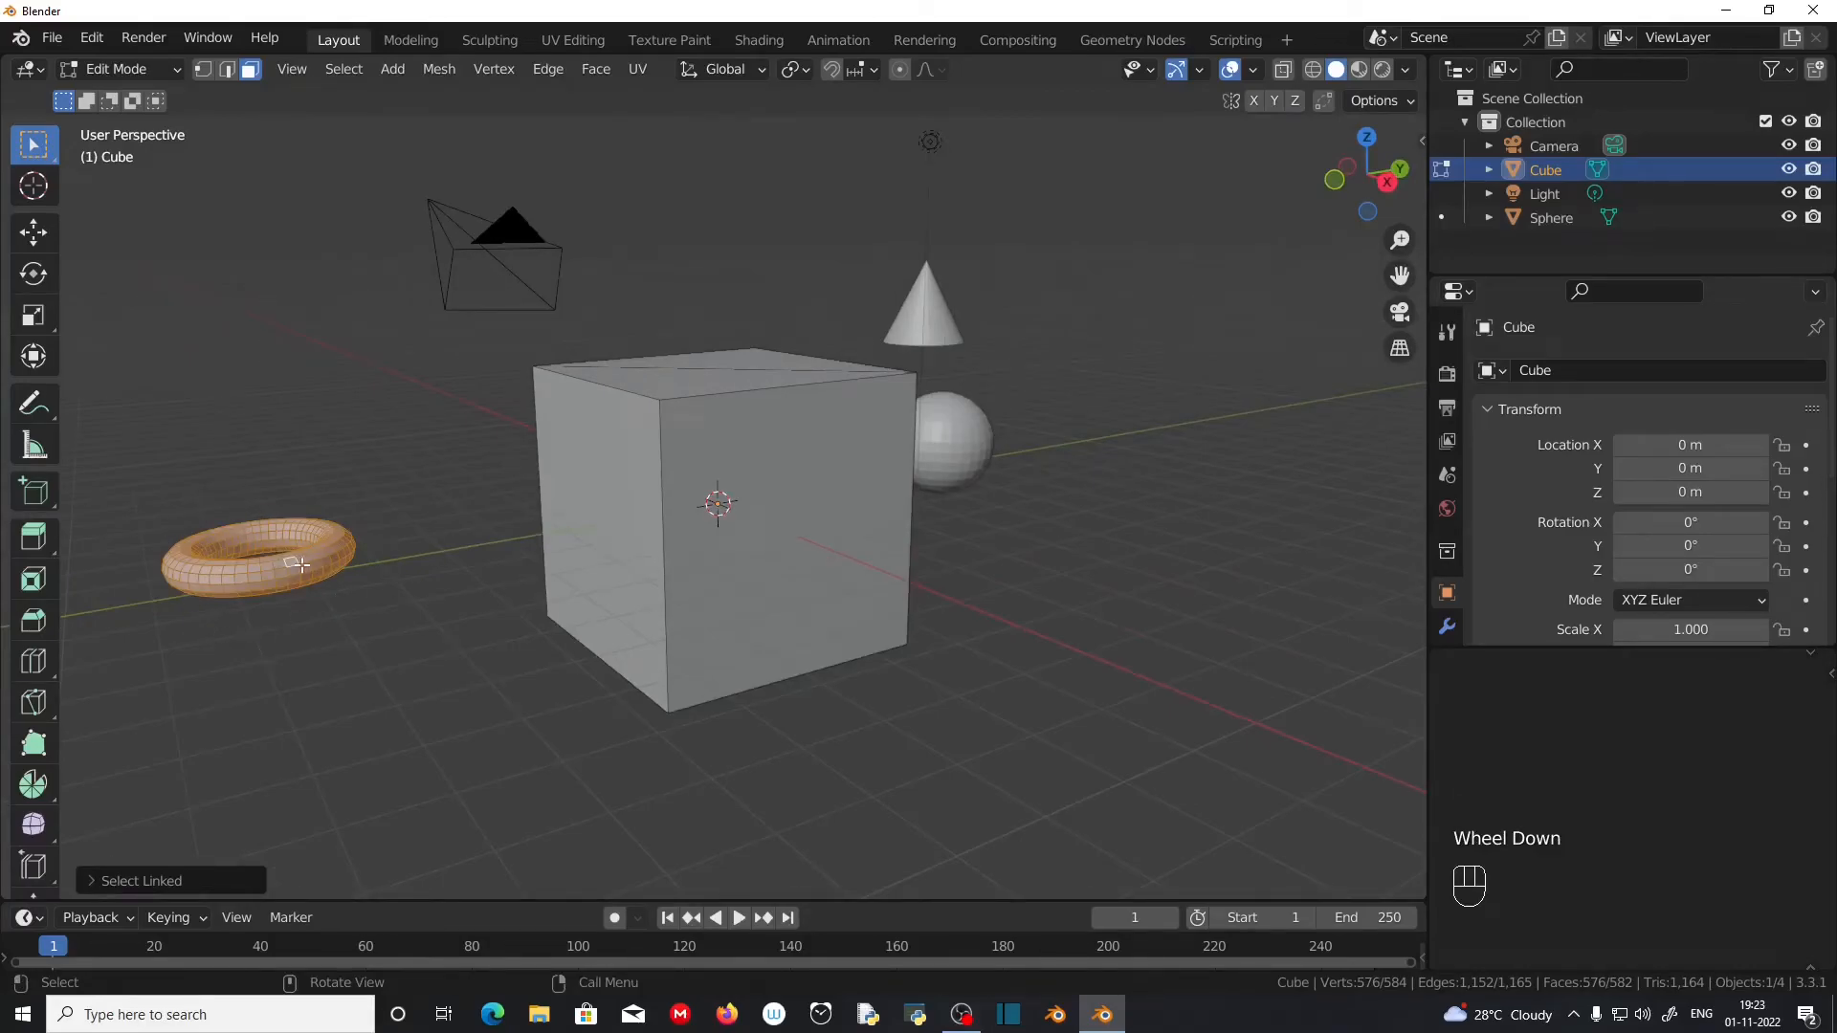
pyautogui.press('p')
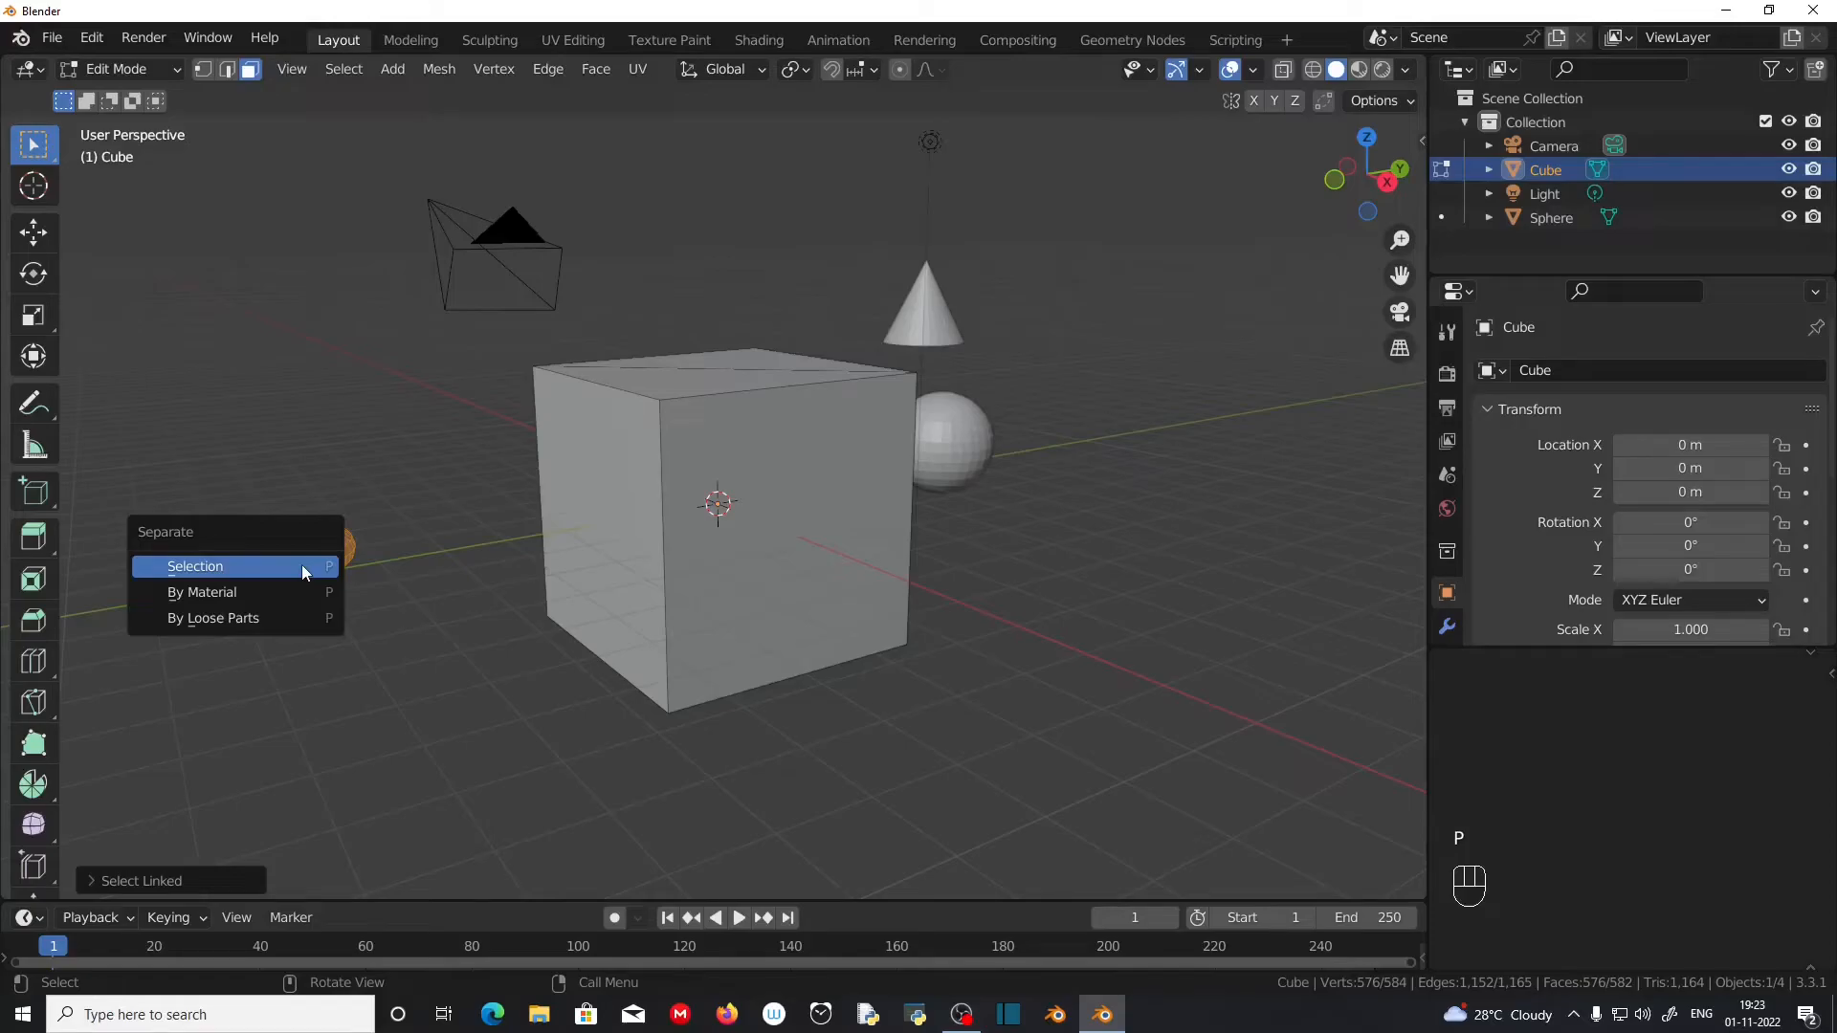
pyautogui.click(252, 570)
pyautogui.press('Tab')
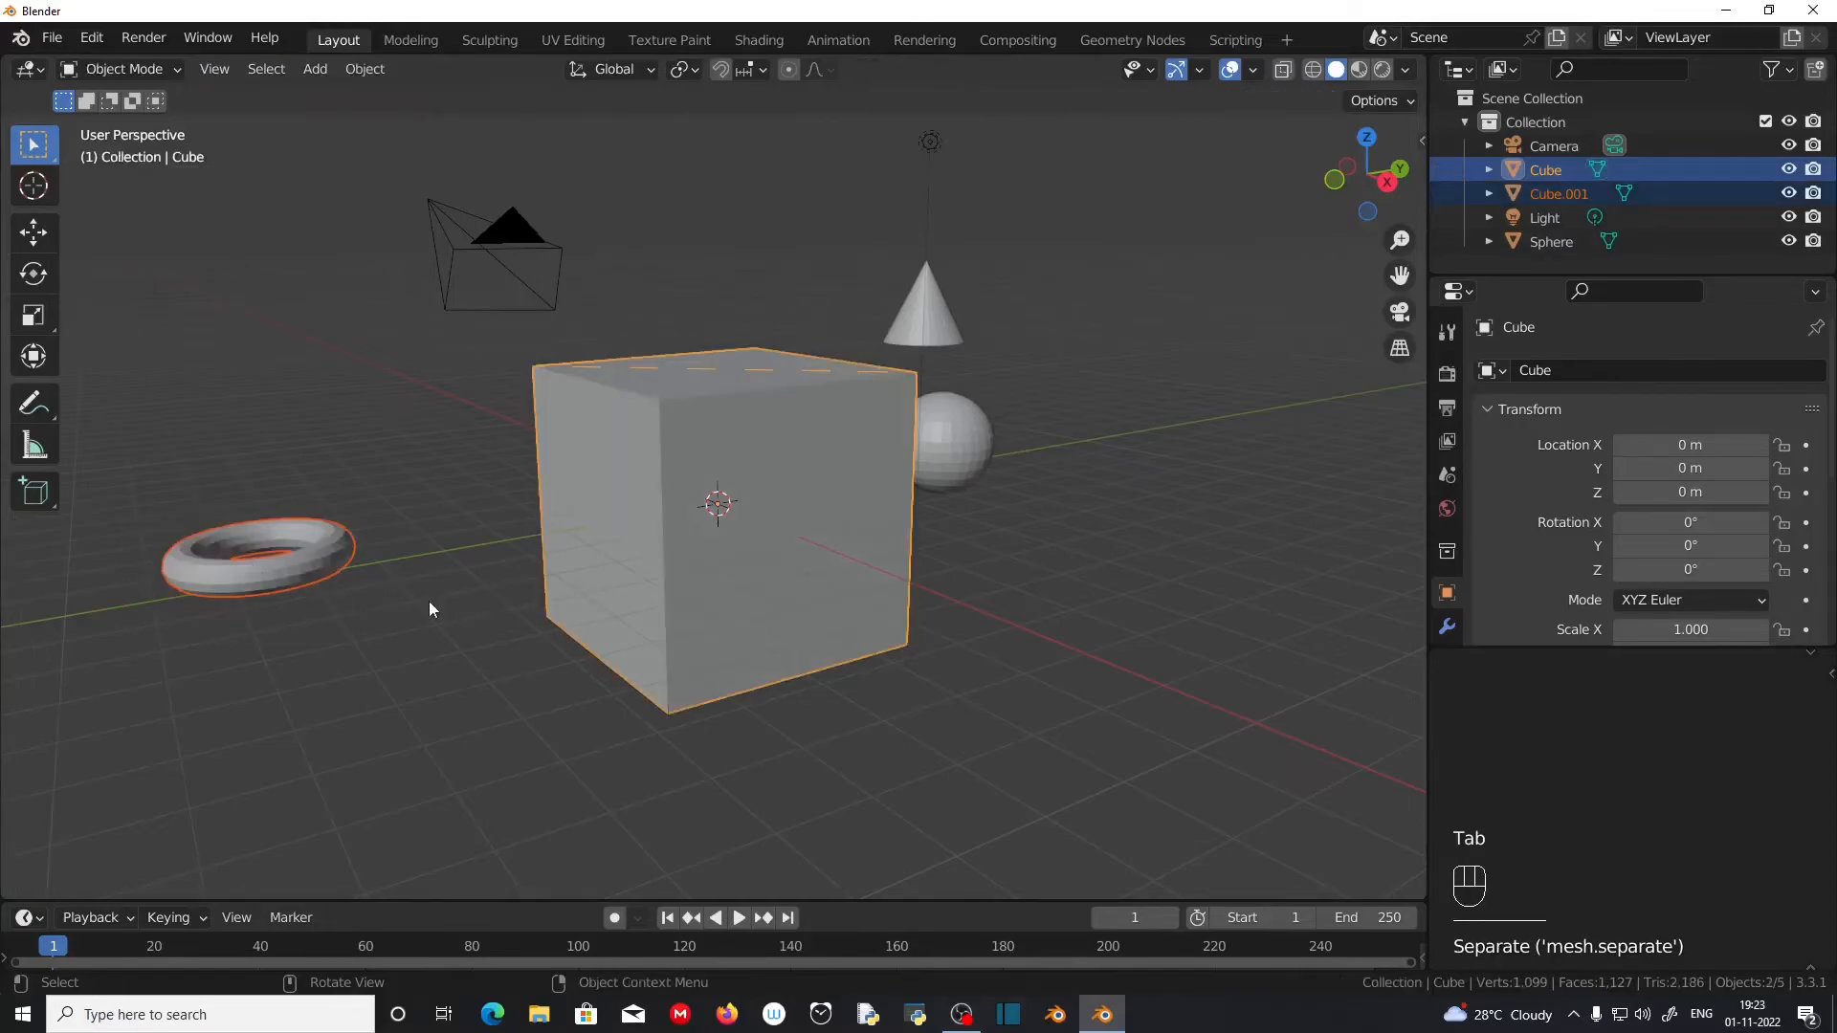
# Step: Select the separated torus on its own to check that it is an independent object
pyautogui.click(289, 577)
pyautogui.click(251, 560)
pyautogui.click(251, 560)
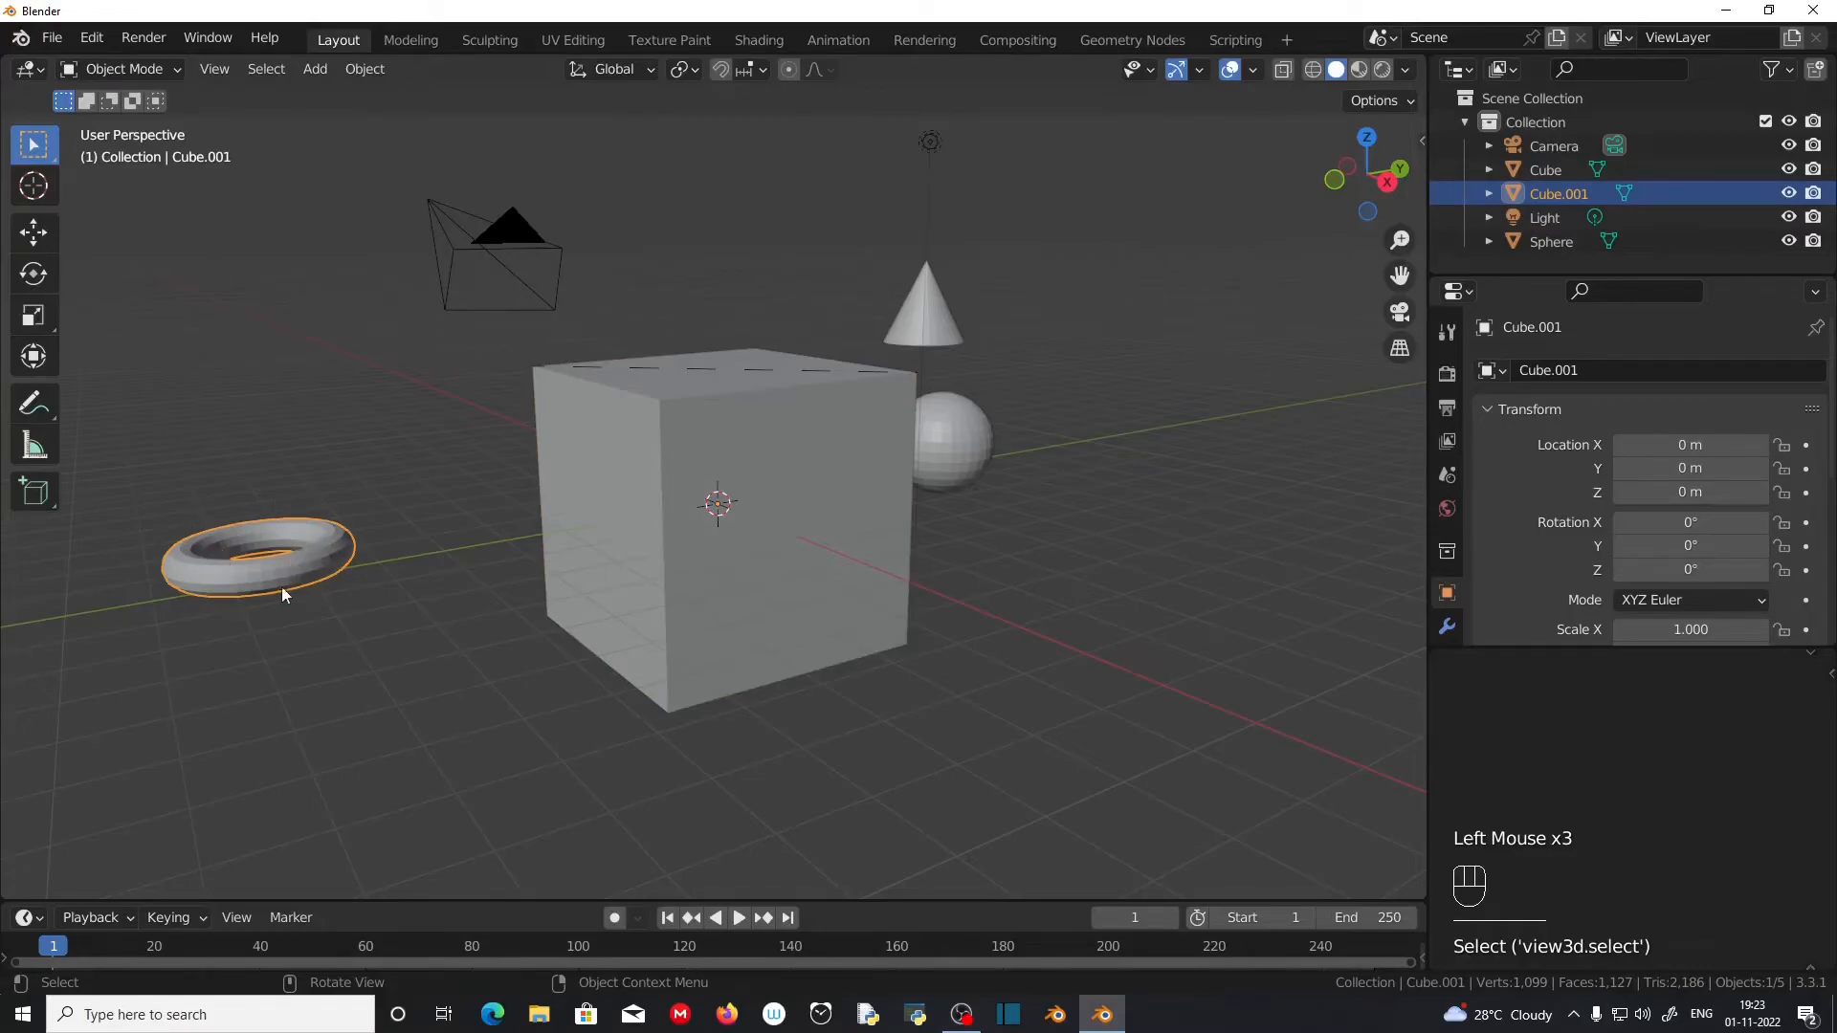
# Step: Separate the cube's side face on the positive X side into its own object and return to Object Mode
pyautogui.click(732, 595)
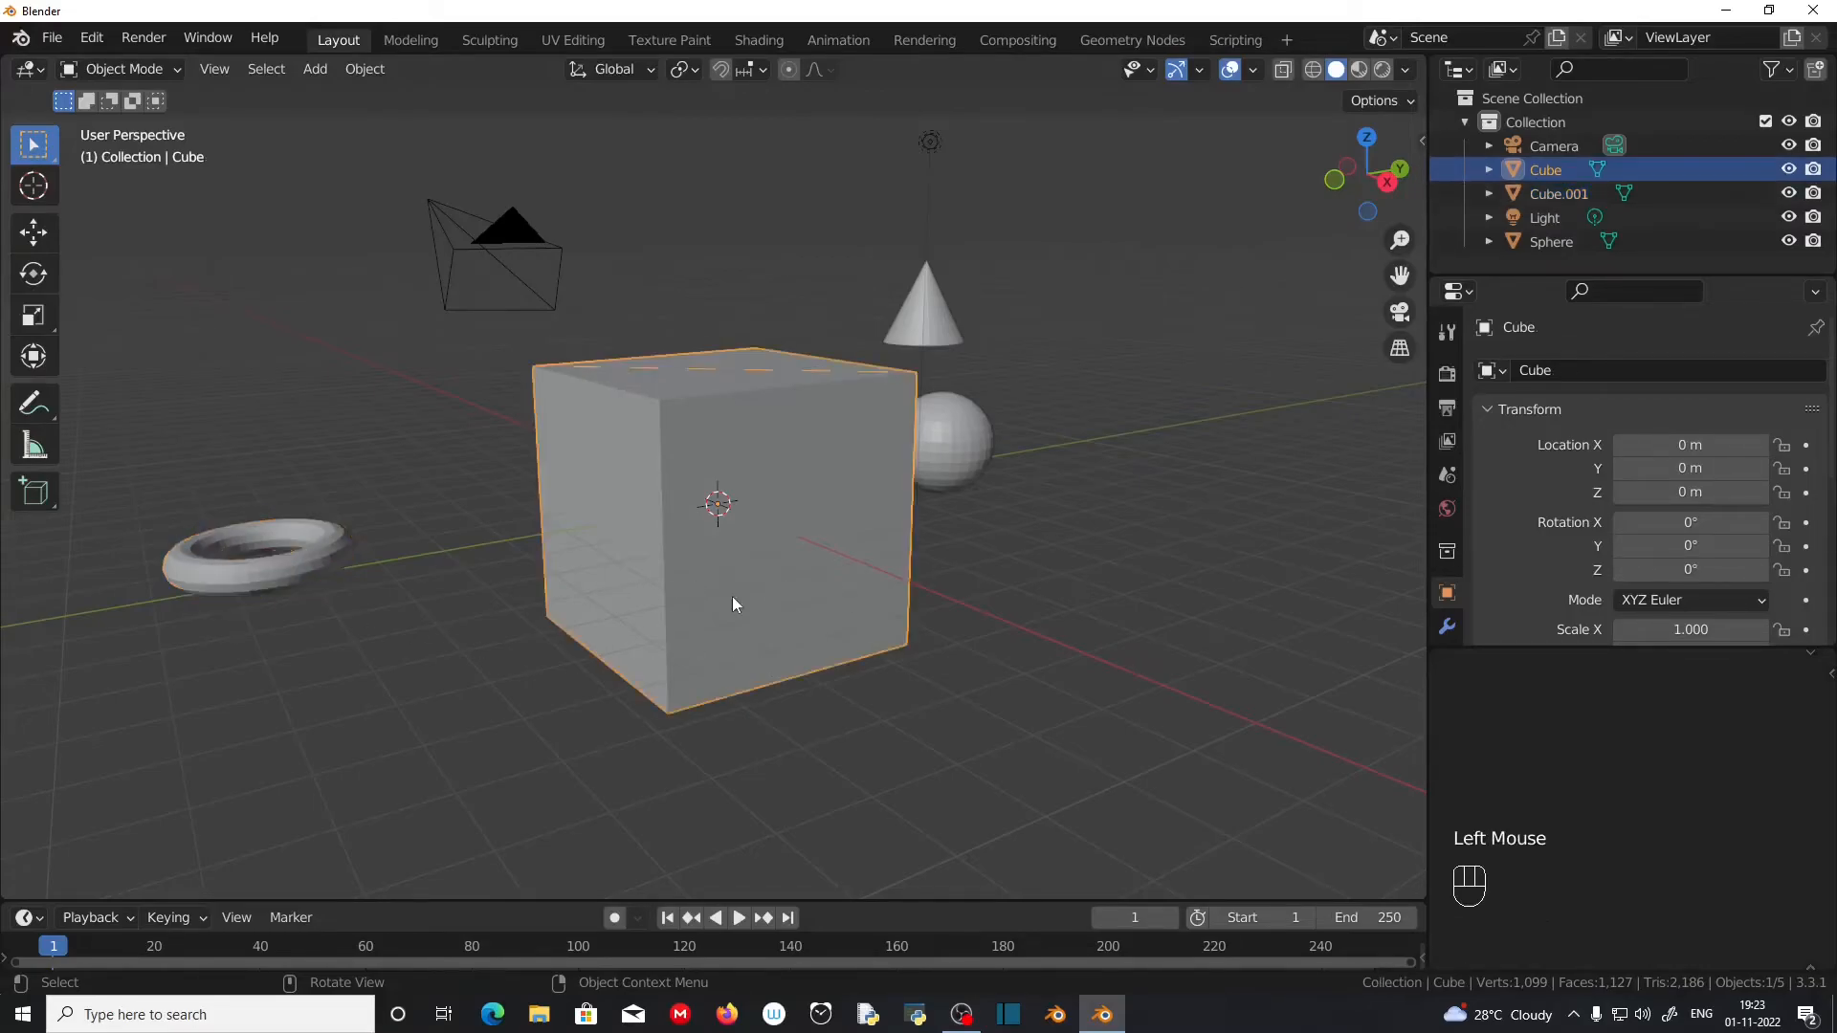
pyautogui.press('Tab')
pyautogui.moveTo(759, 611); pyautogui.dragTo(620, 526, button='middle')
pyautogui.click(732, 540)
pyautogui.scroll(1, 620, 526)
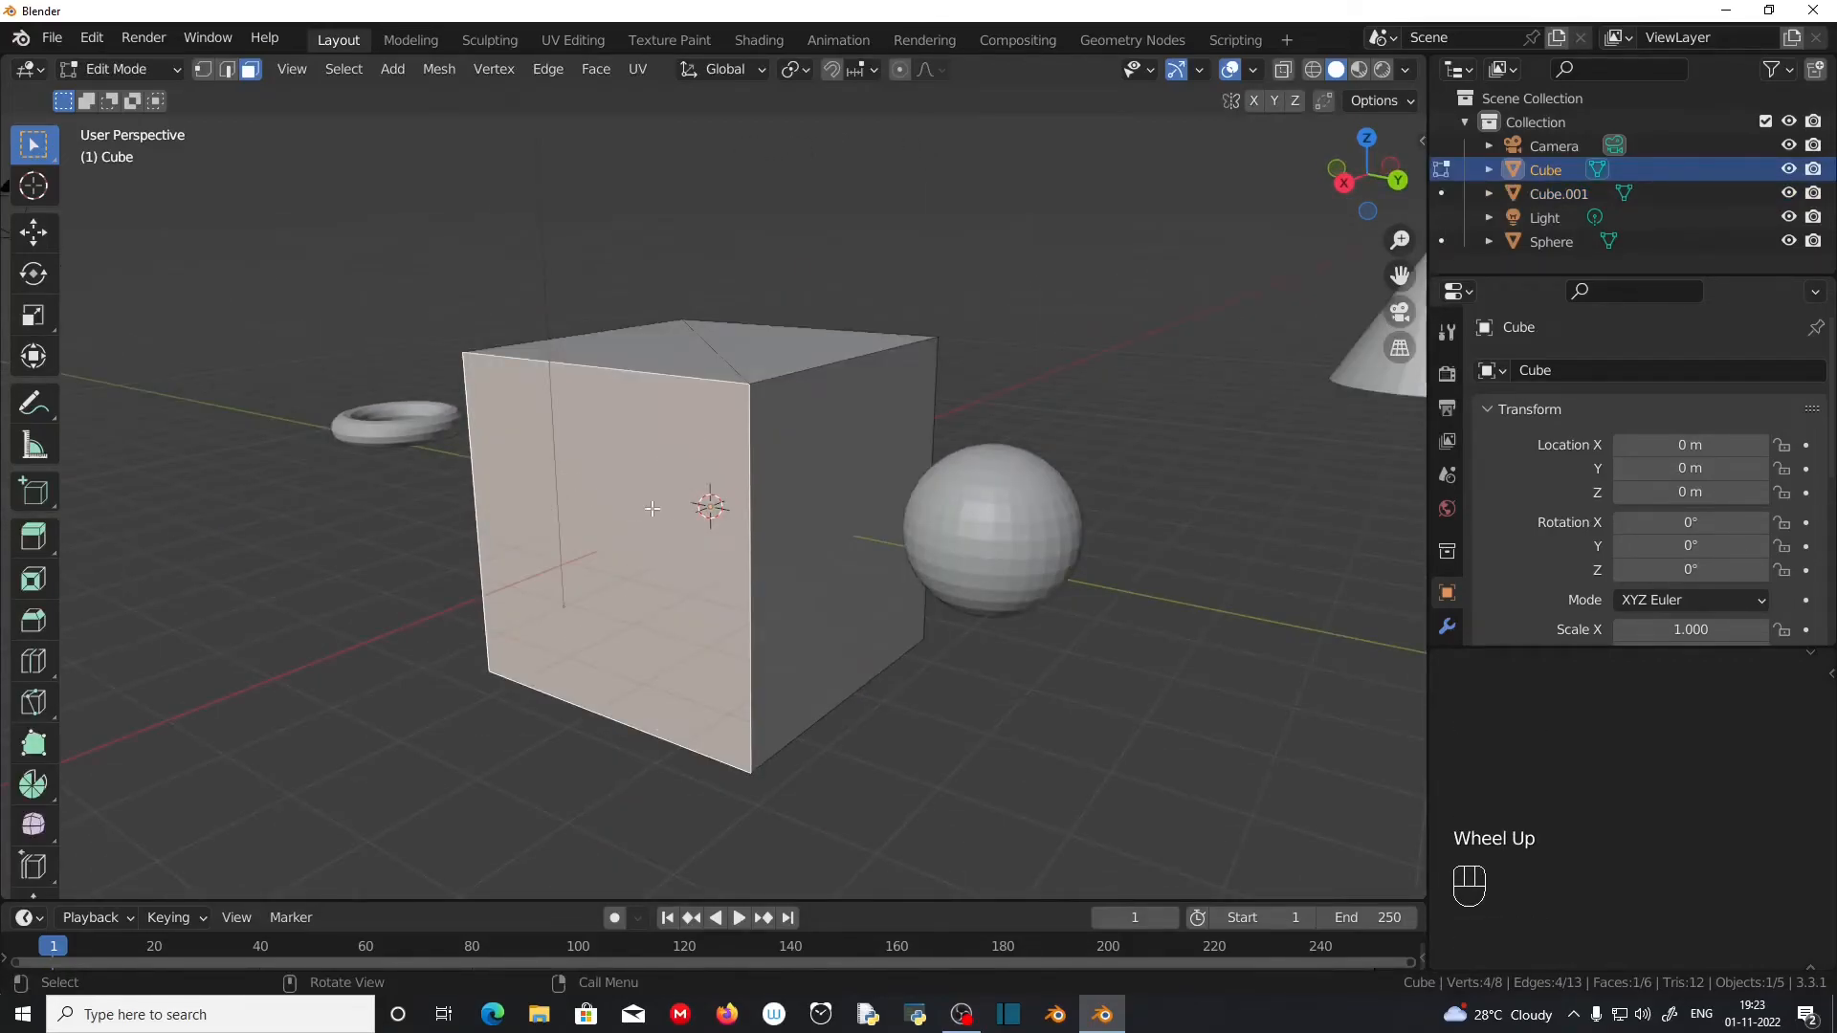
pyautogui.press('p')
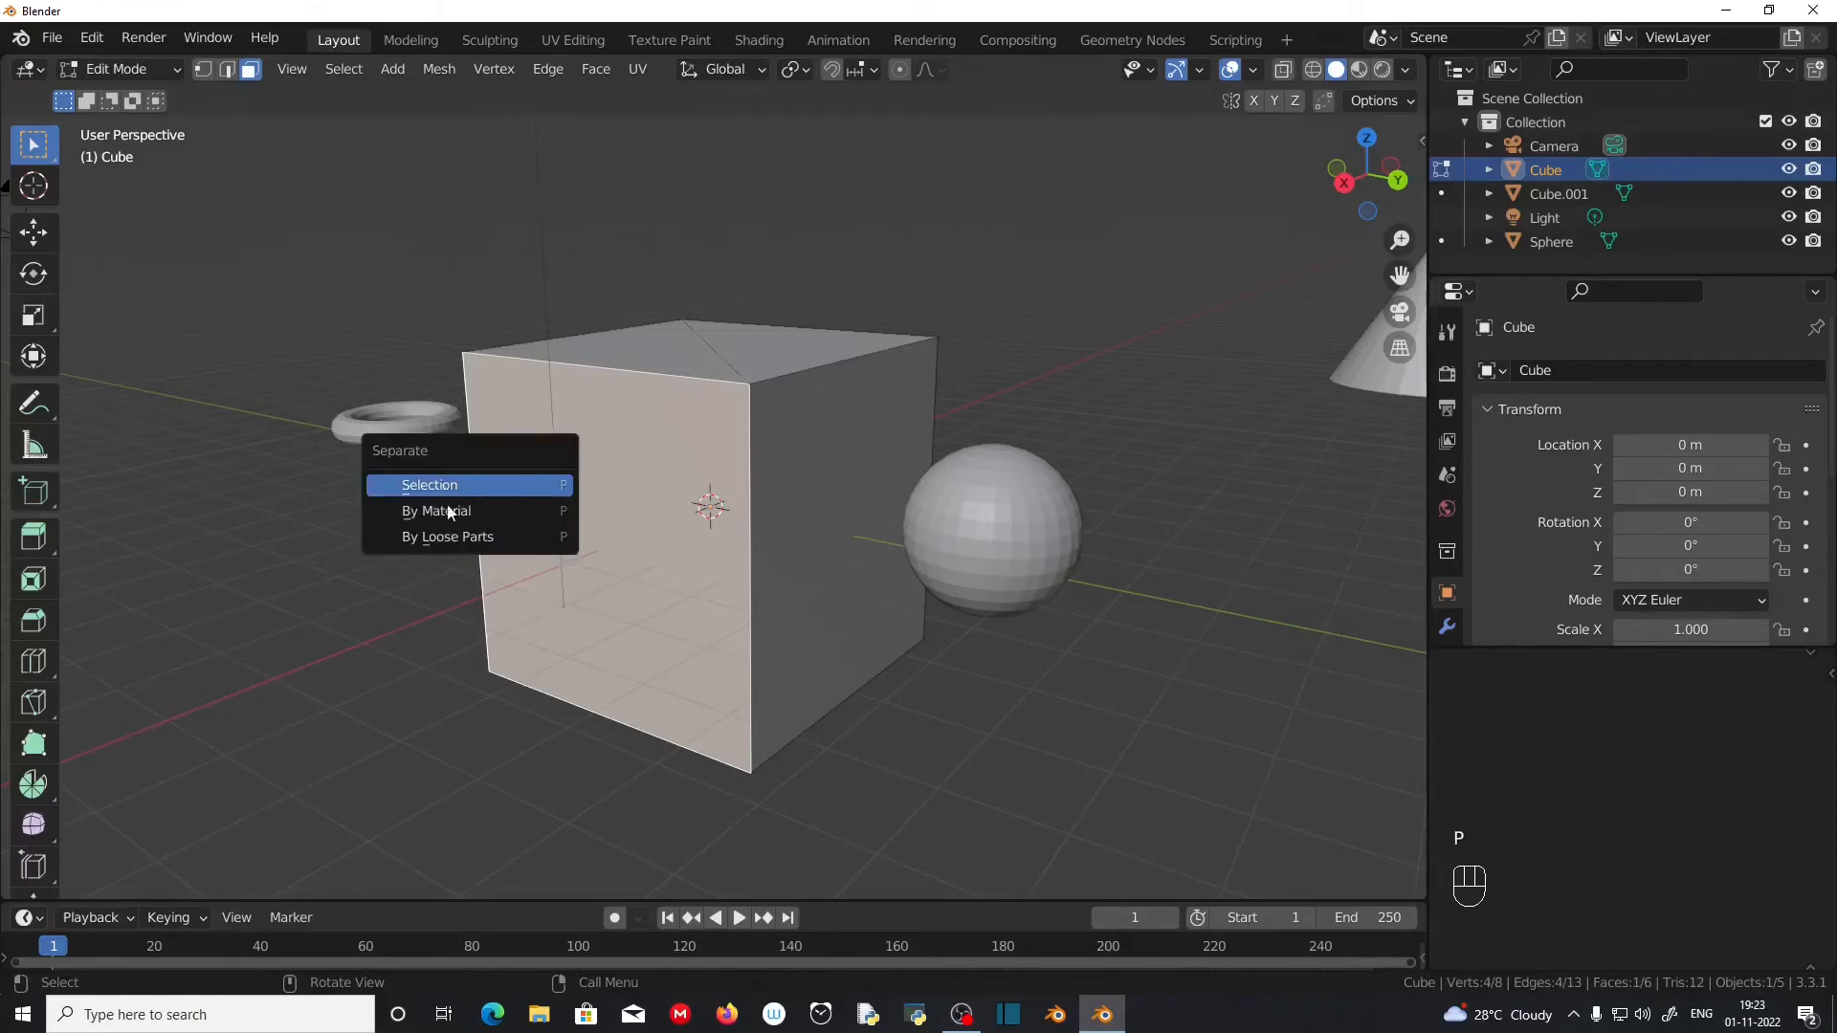
pyautogui.click(468, 488)
pyautogui.press('Tab')
# Step: Move the separated face away from the open side of the cube
pyautogui.click(605, 579)
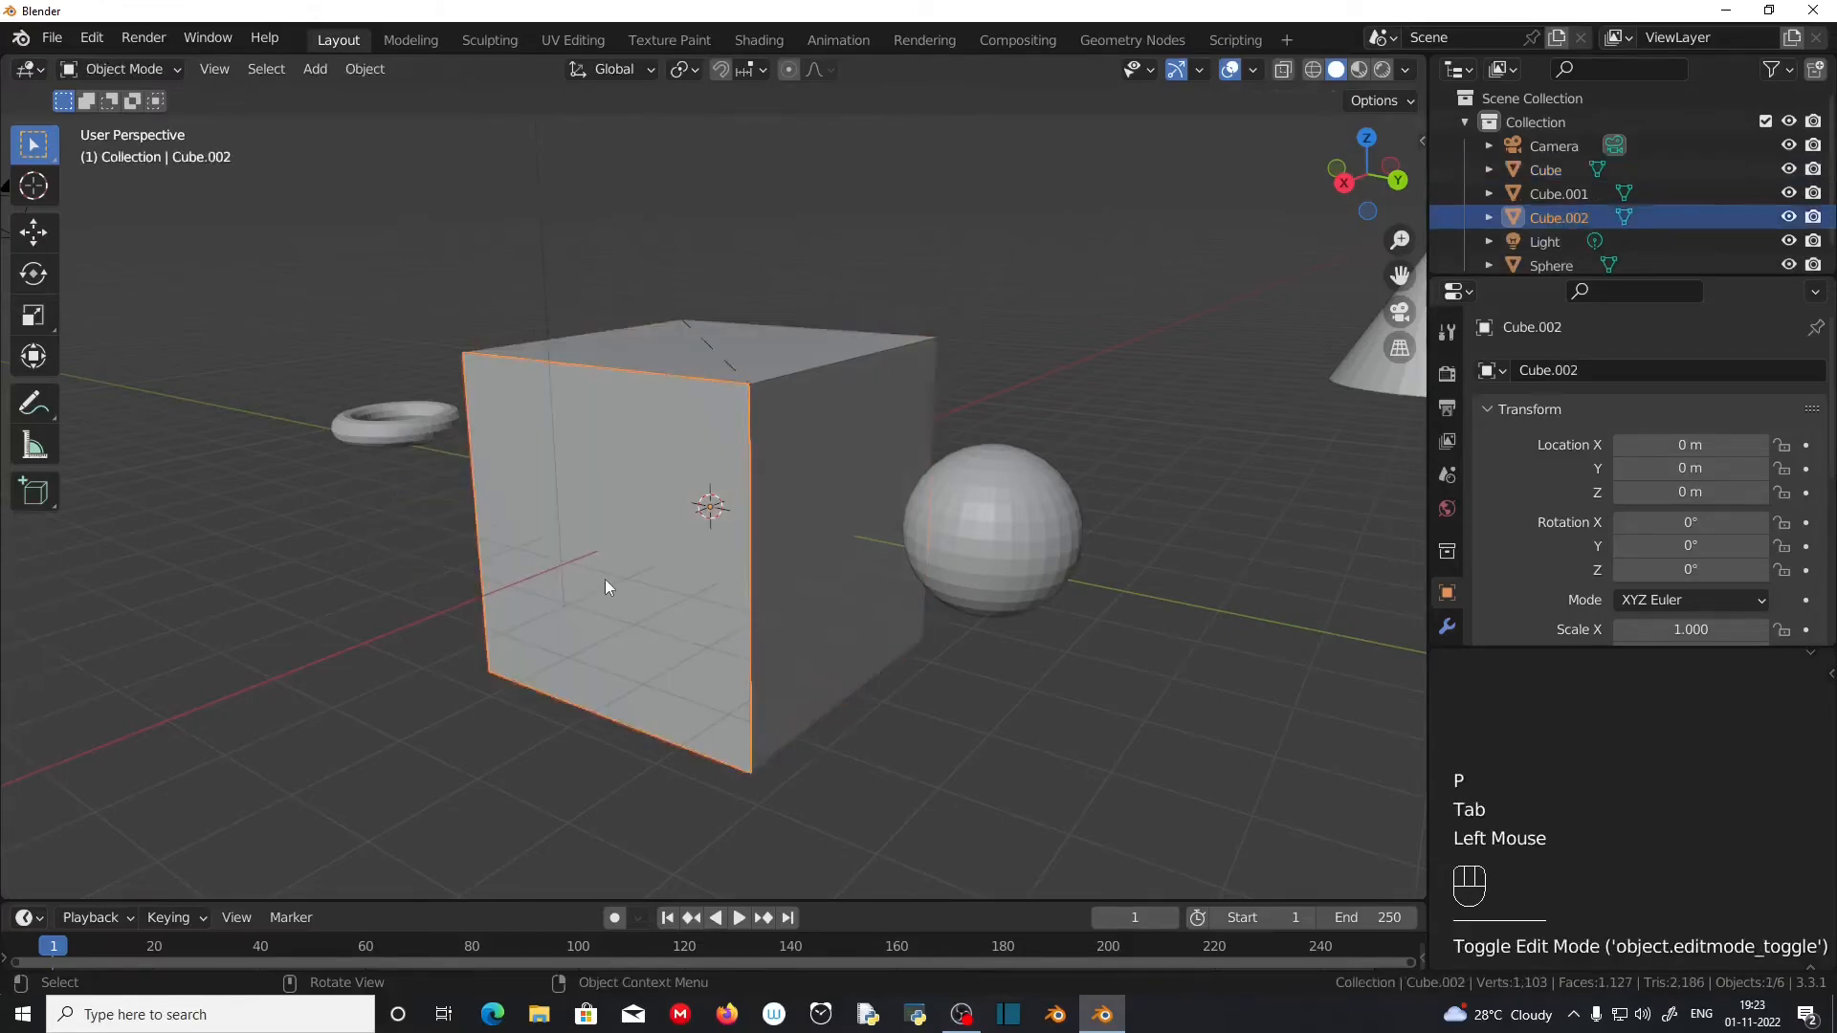
pyautogui.press('g')
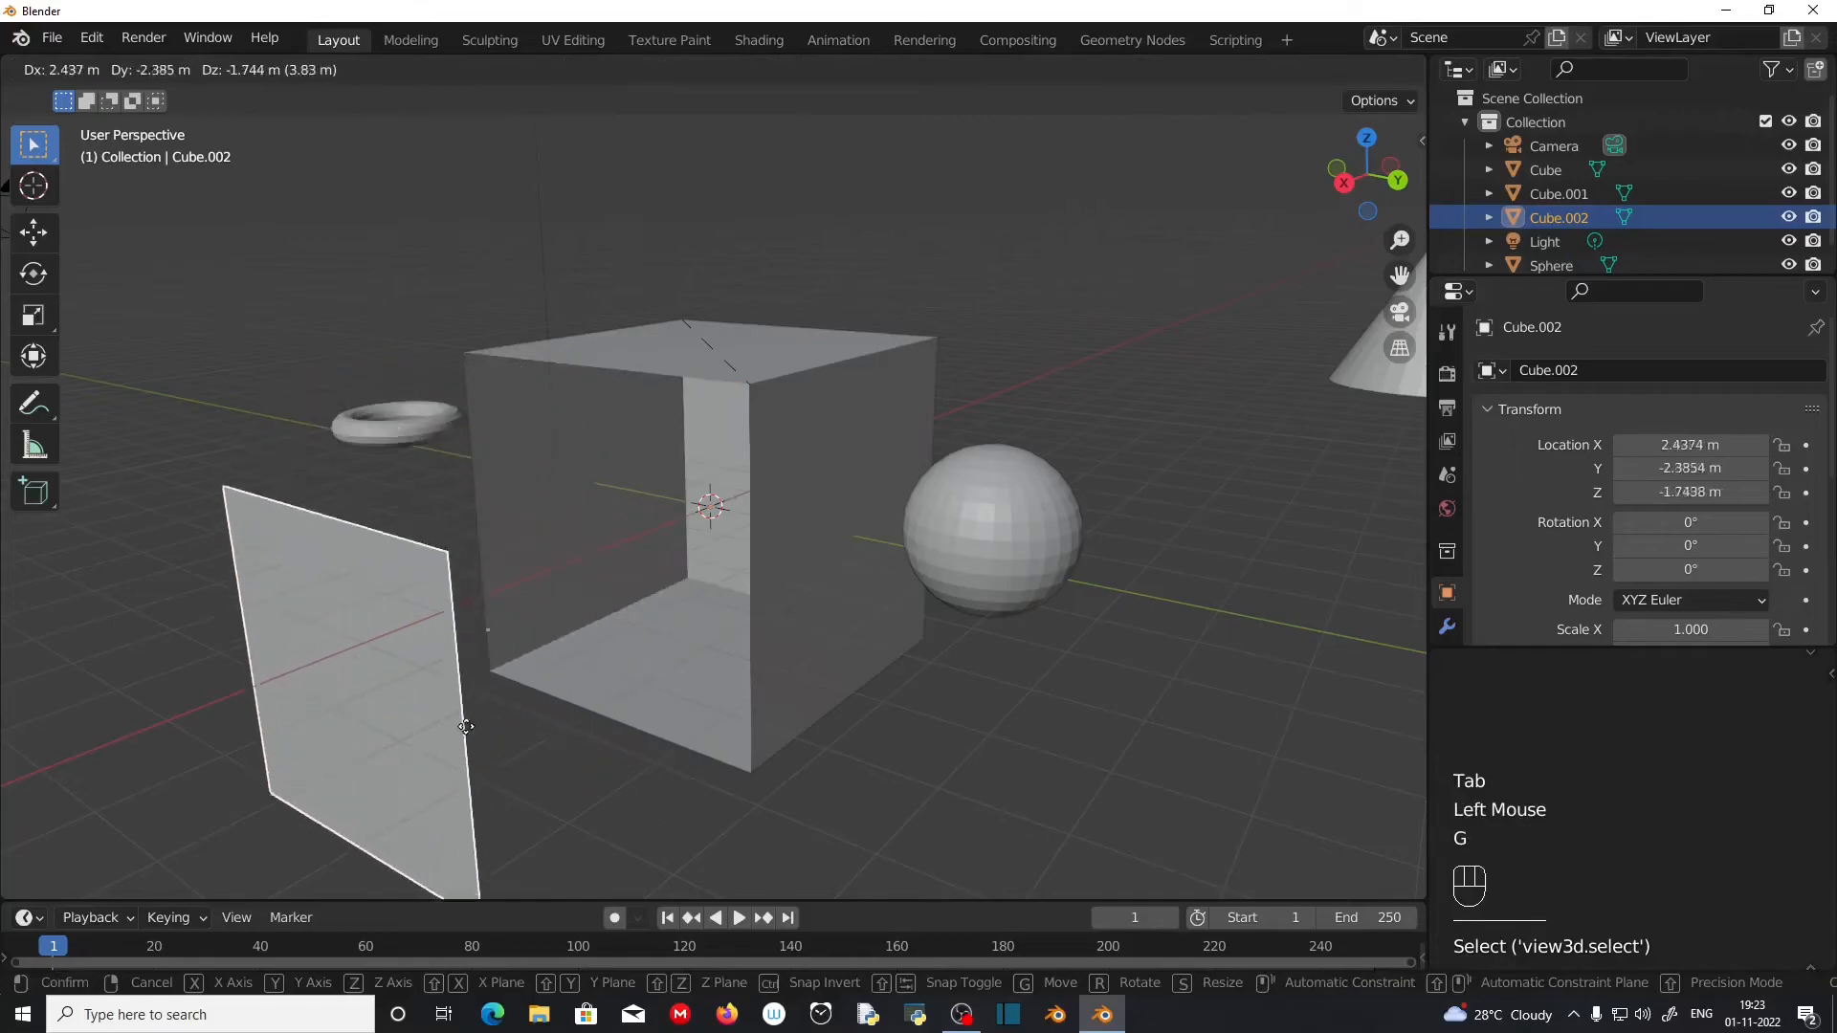
pyautogui.click(391, 606)
# Step: Select the cube, the detached face and the sphere in turn to check which geometry belongs to each object
pyautogui.moveTo(392, 612); pyautogui.dragTo(746, 604, button='middle')
pyautogui.click(746, 603)
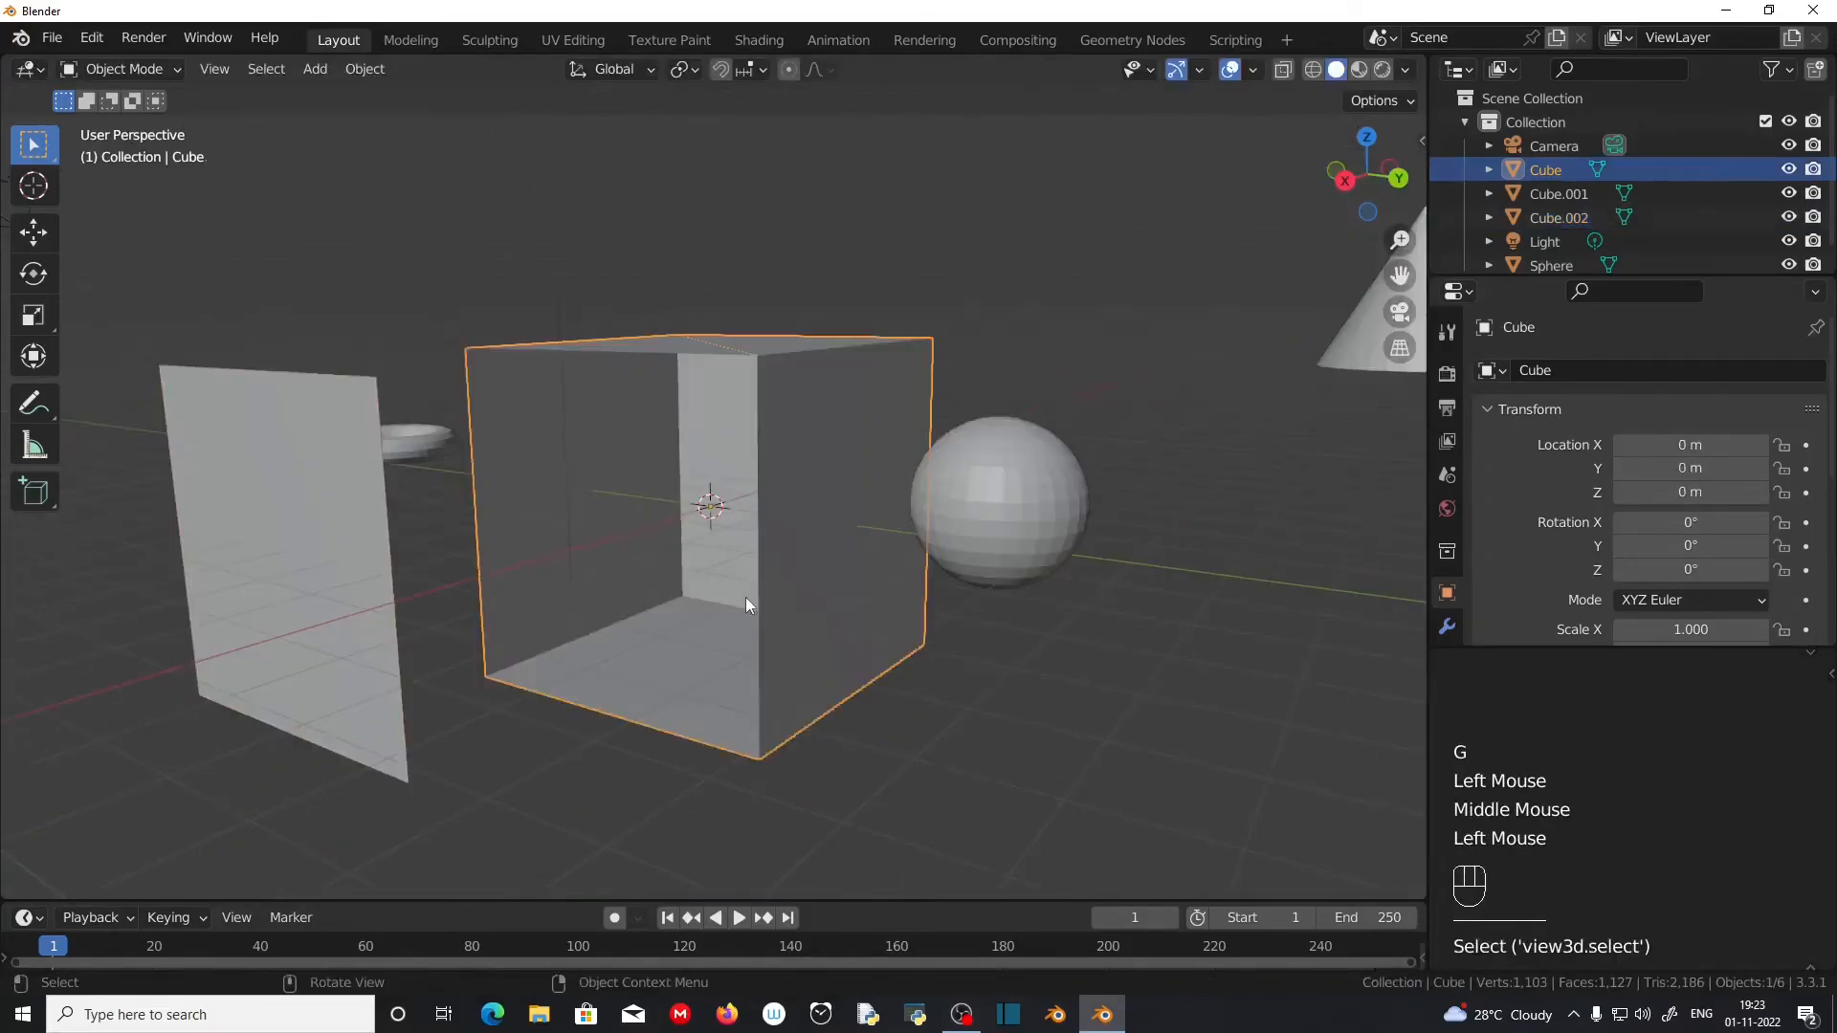
pyautogui.click(342, 653)
pyautogui.keyDown('shift'); pyautogui.click(839, 612); pyautogui.keyUp('shift')
pyautogui.click(285, 665)
pyautogui.click(796, 612)
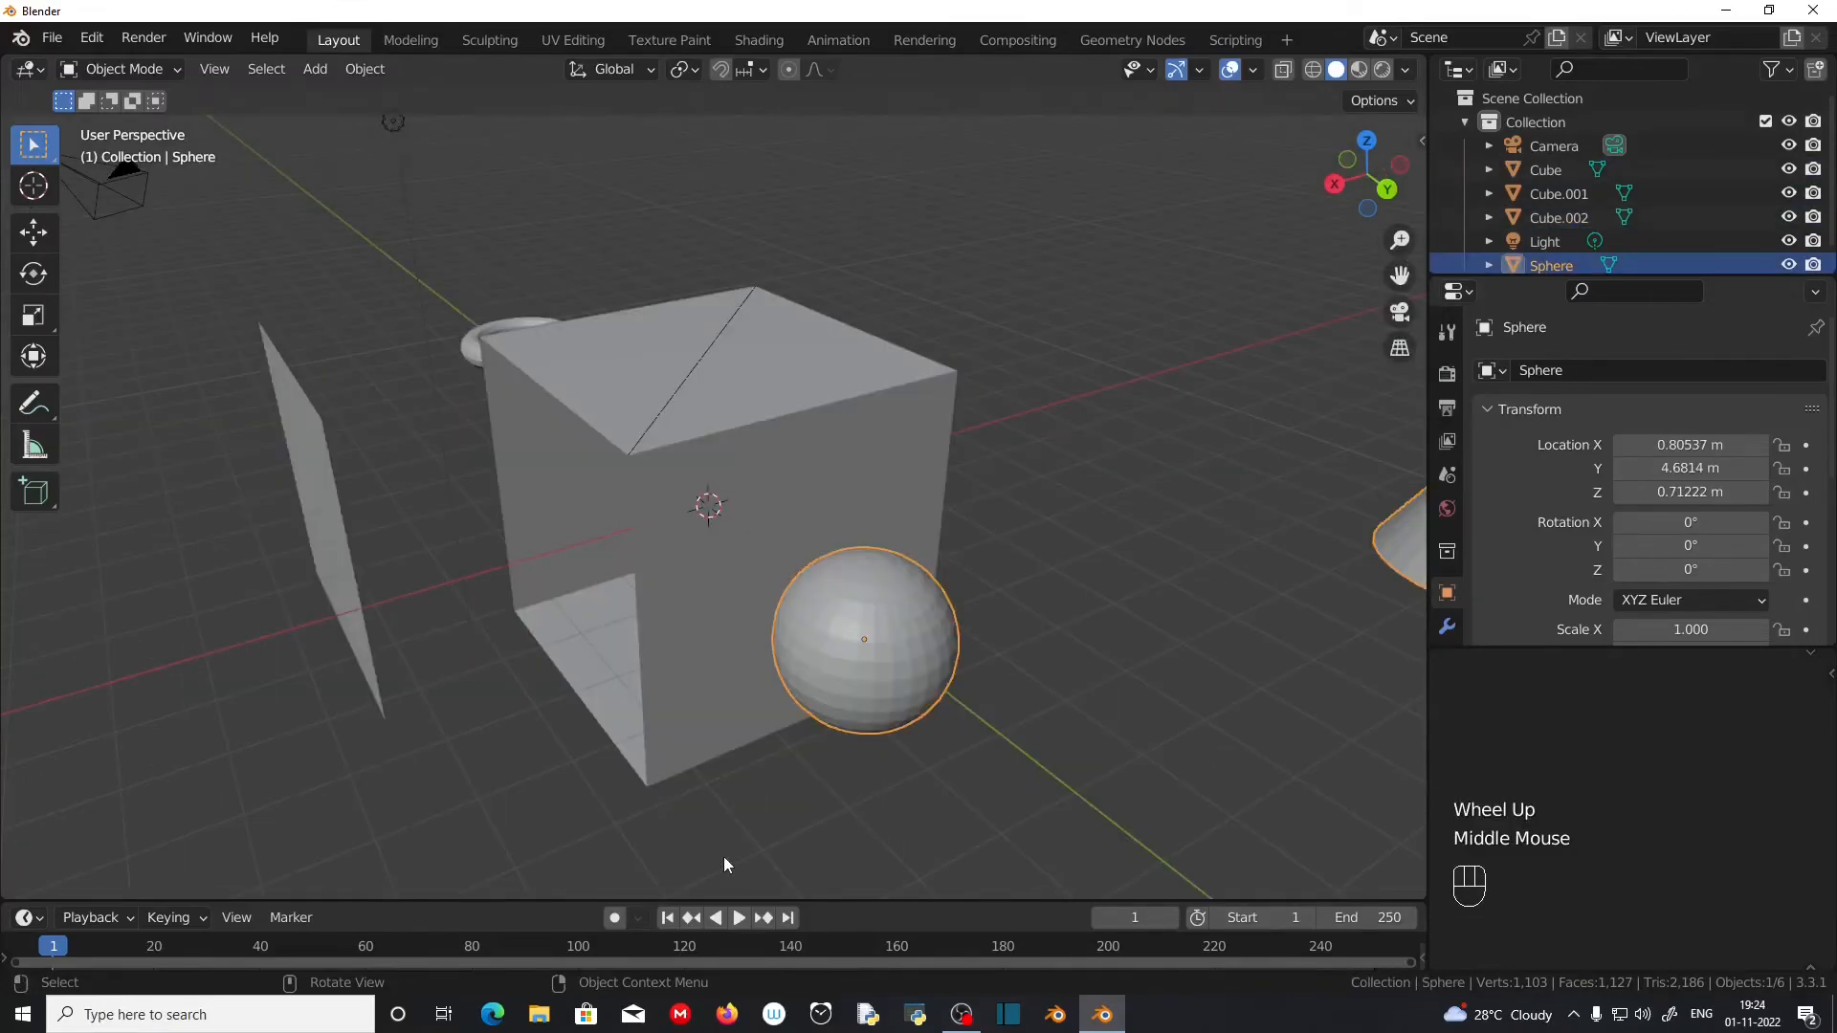
pyautogui.scroll(1, 723, 857)
pyautogui.scroll(-2, 723, 856)
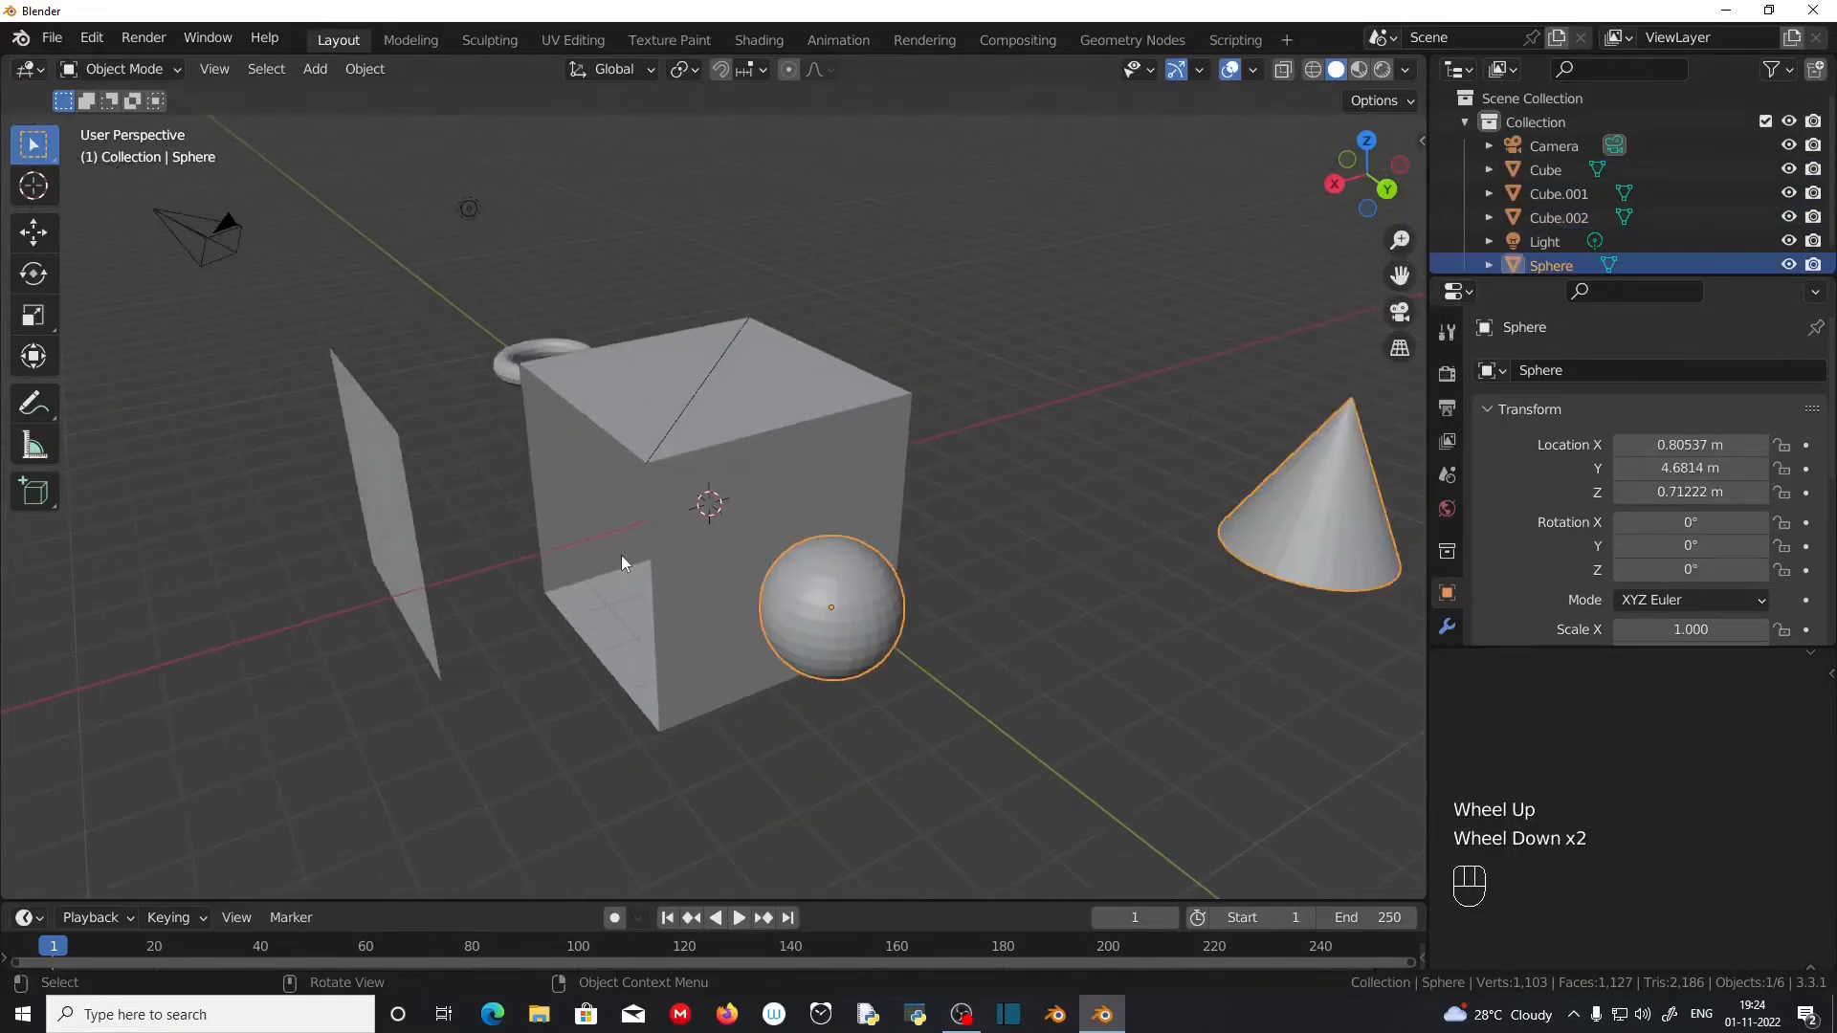
pyautogui.click(668, 572)
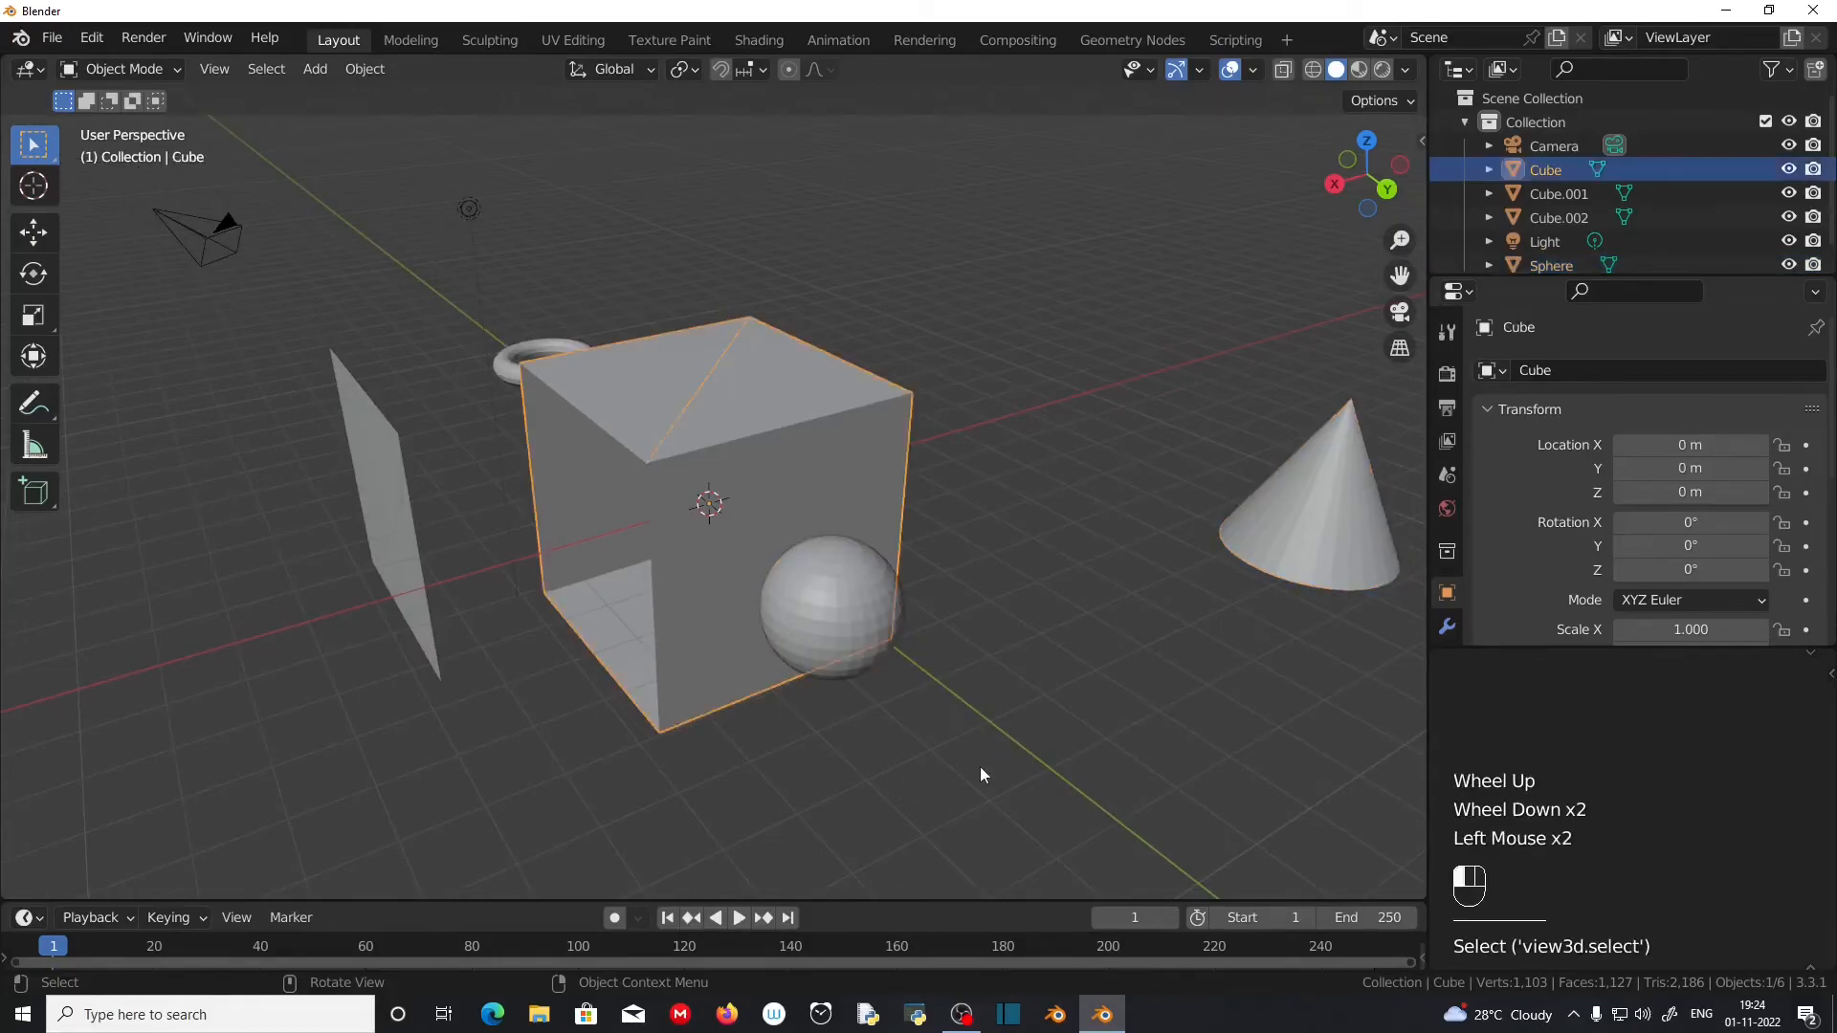
pyautogui.click(854, 631)
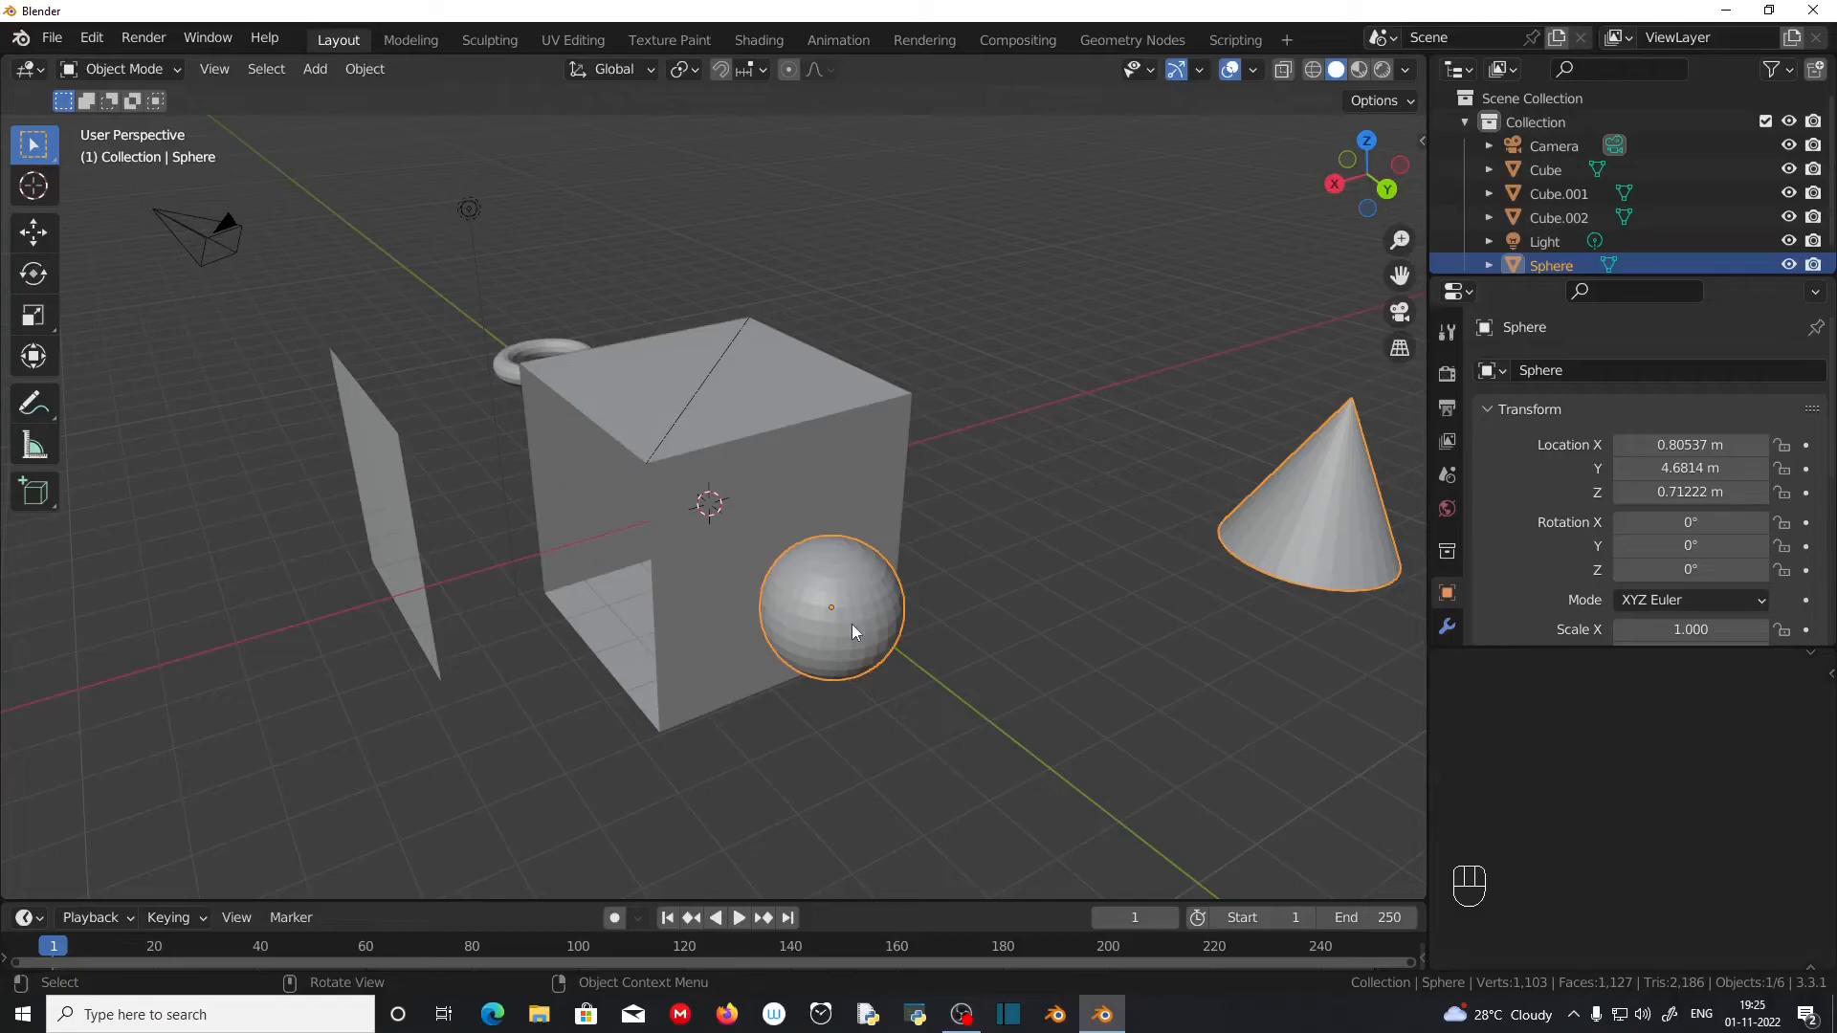
pyautogui.moveTo(846, 695); pyautogui.dragTo(900, 685, button='middle')
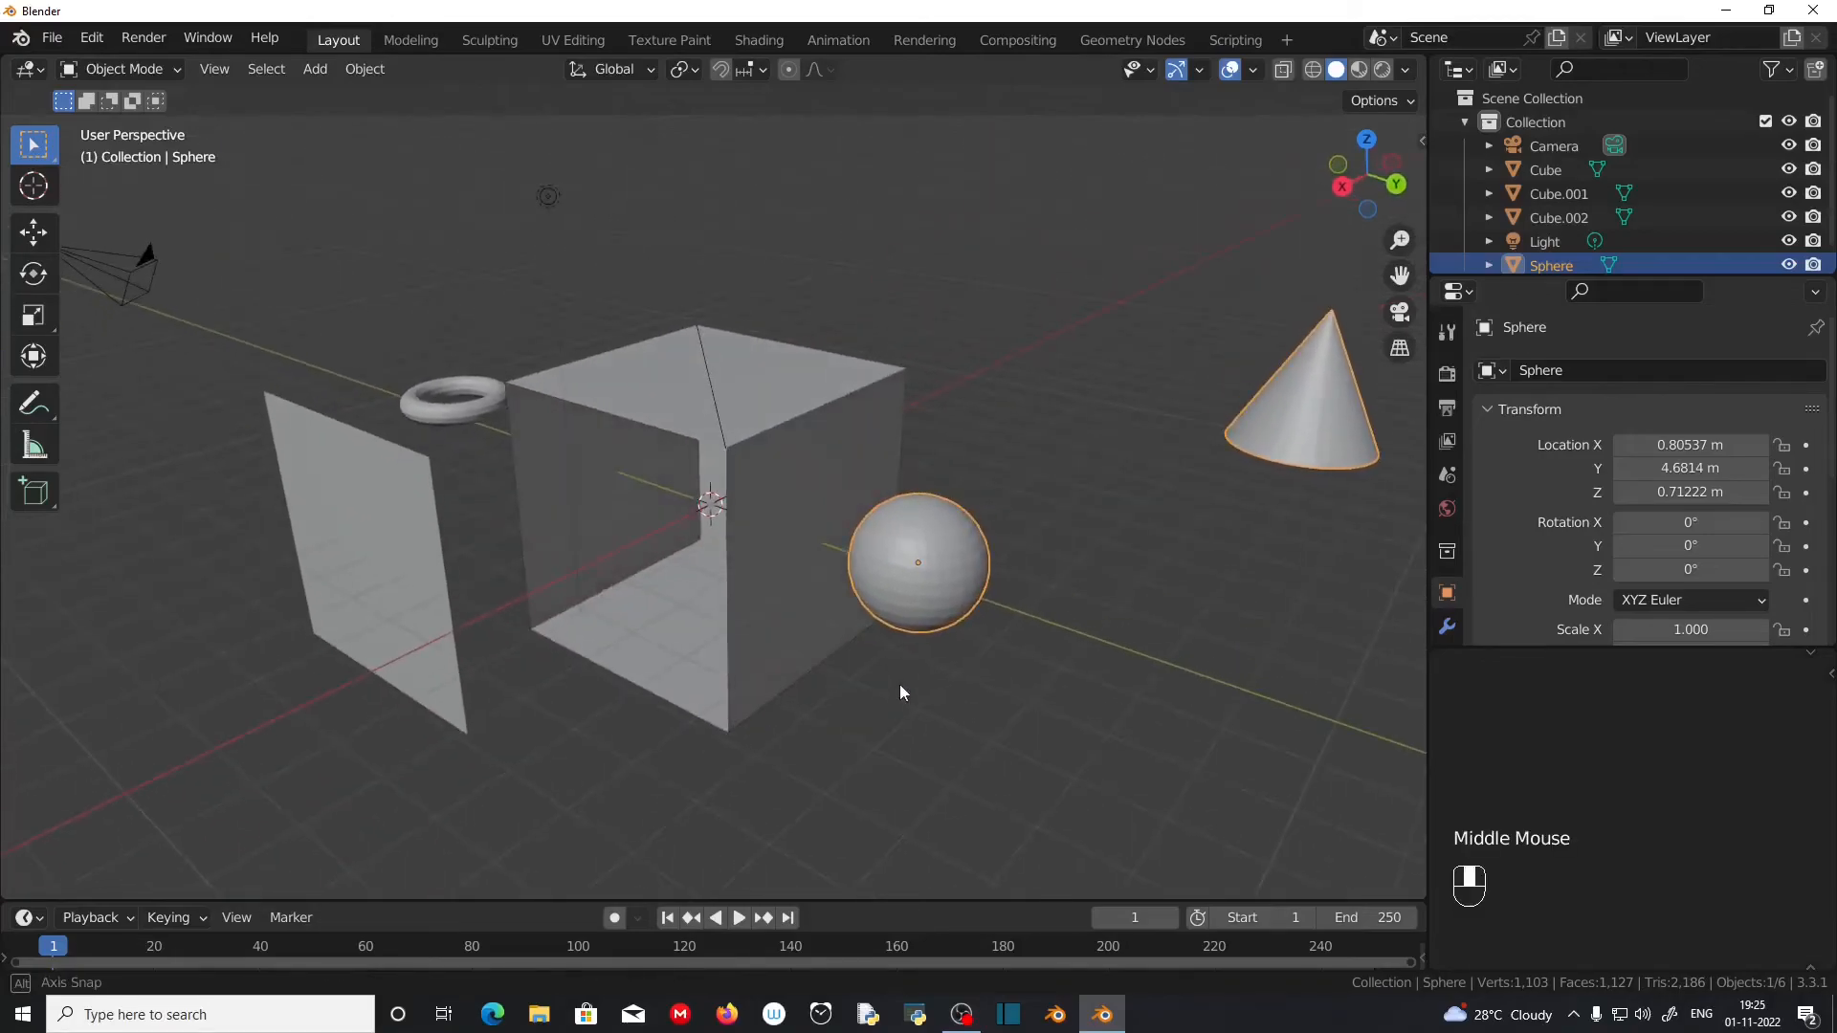
pyautogui.moveTo(693, 551); pyautogui.dragTo(788, 739, button='middle')
pyautogui.scroll(2, 800, 718)
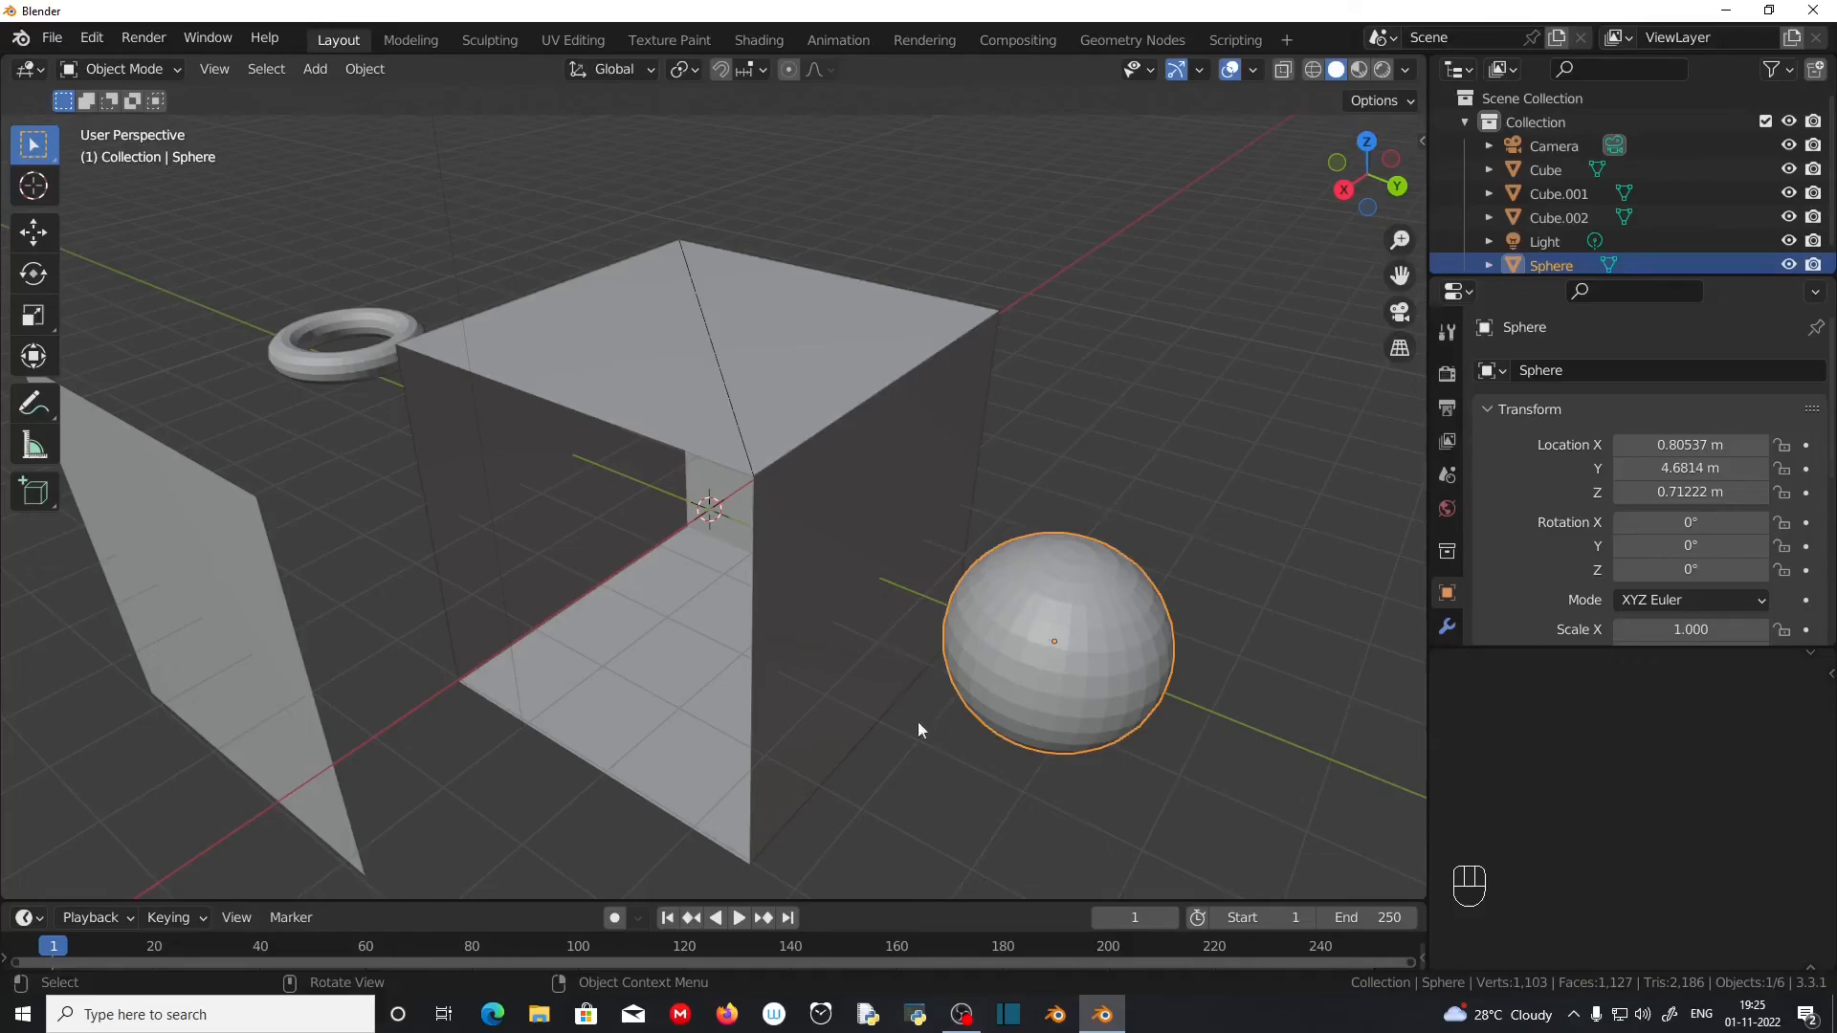
pyautogui.moveTo(1203, 542); pyautogui.dragTo(1235, 456, button='middle')
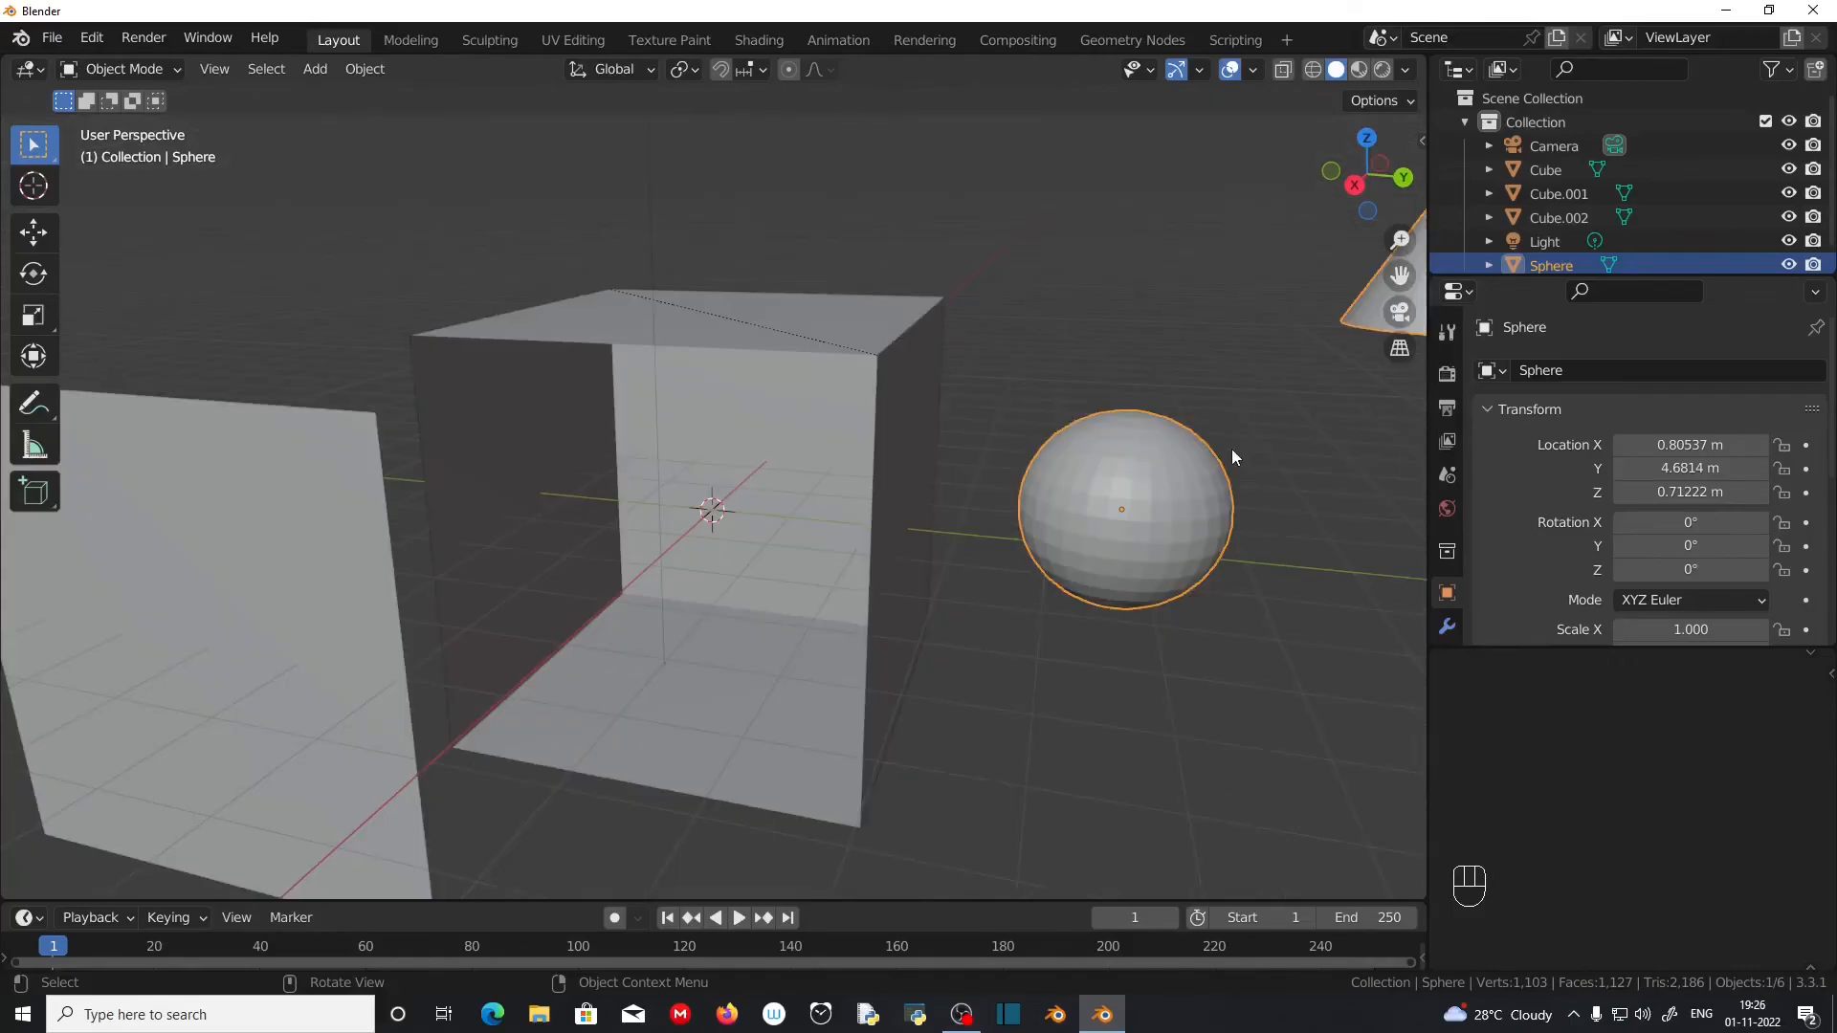